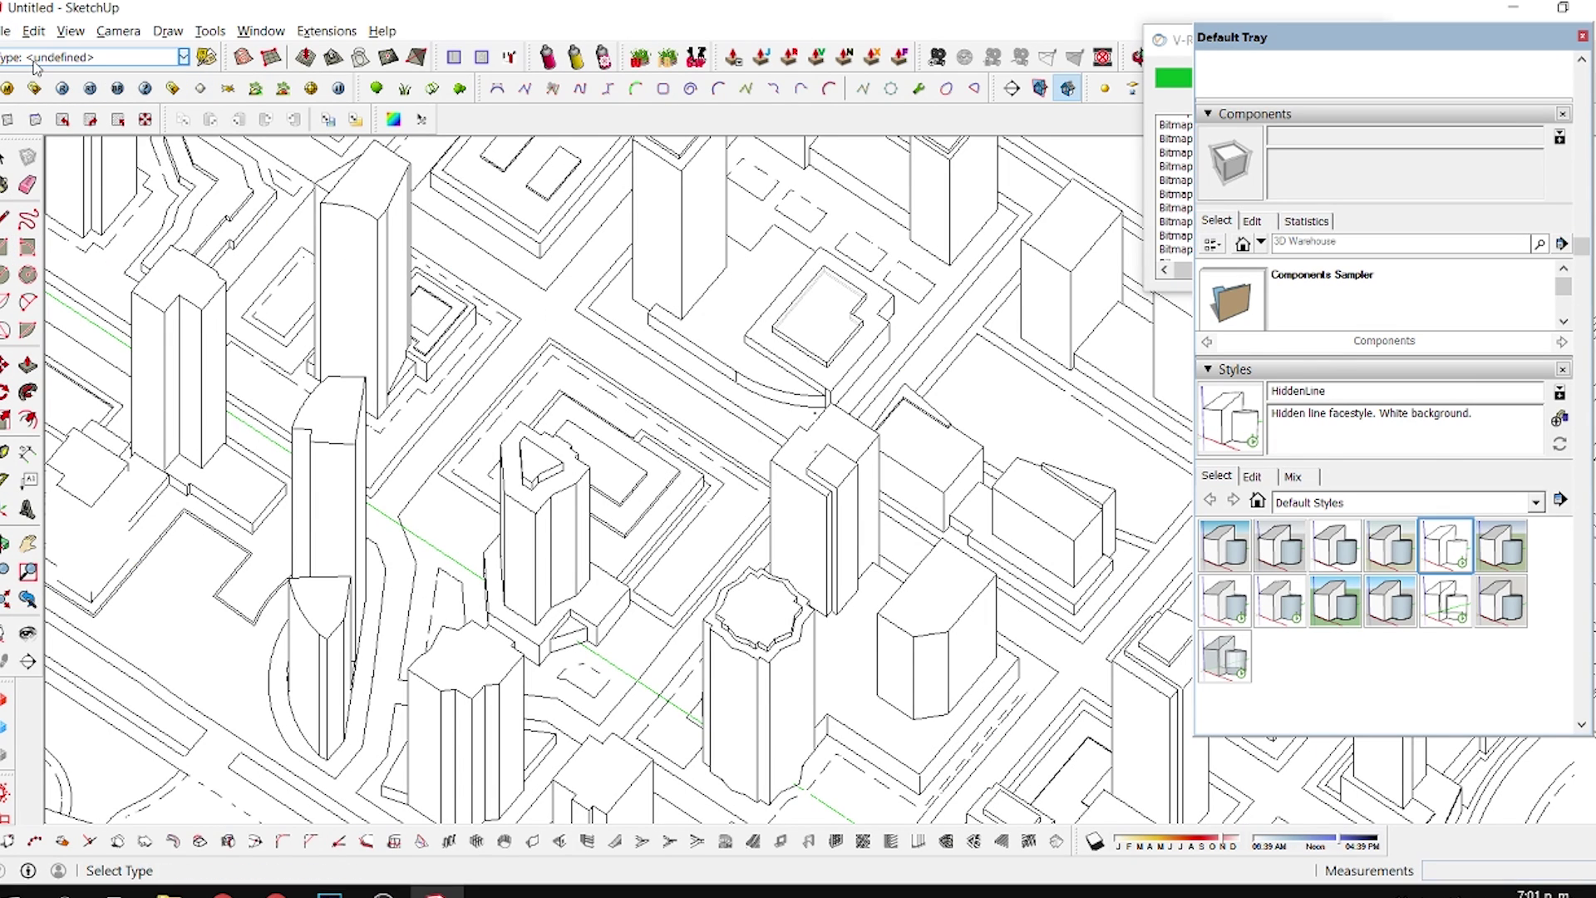
# Close the default tray and check the camera's projection type.
pyautogui.click(1582, 36)
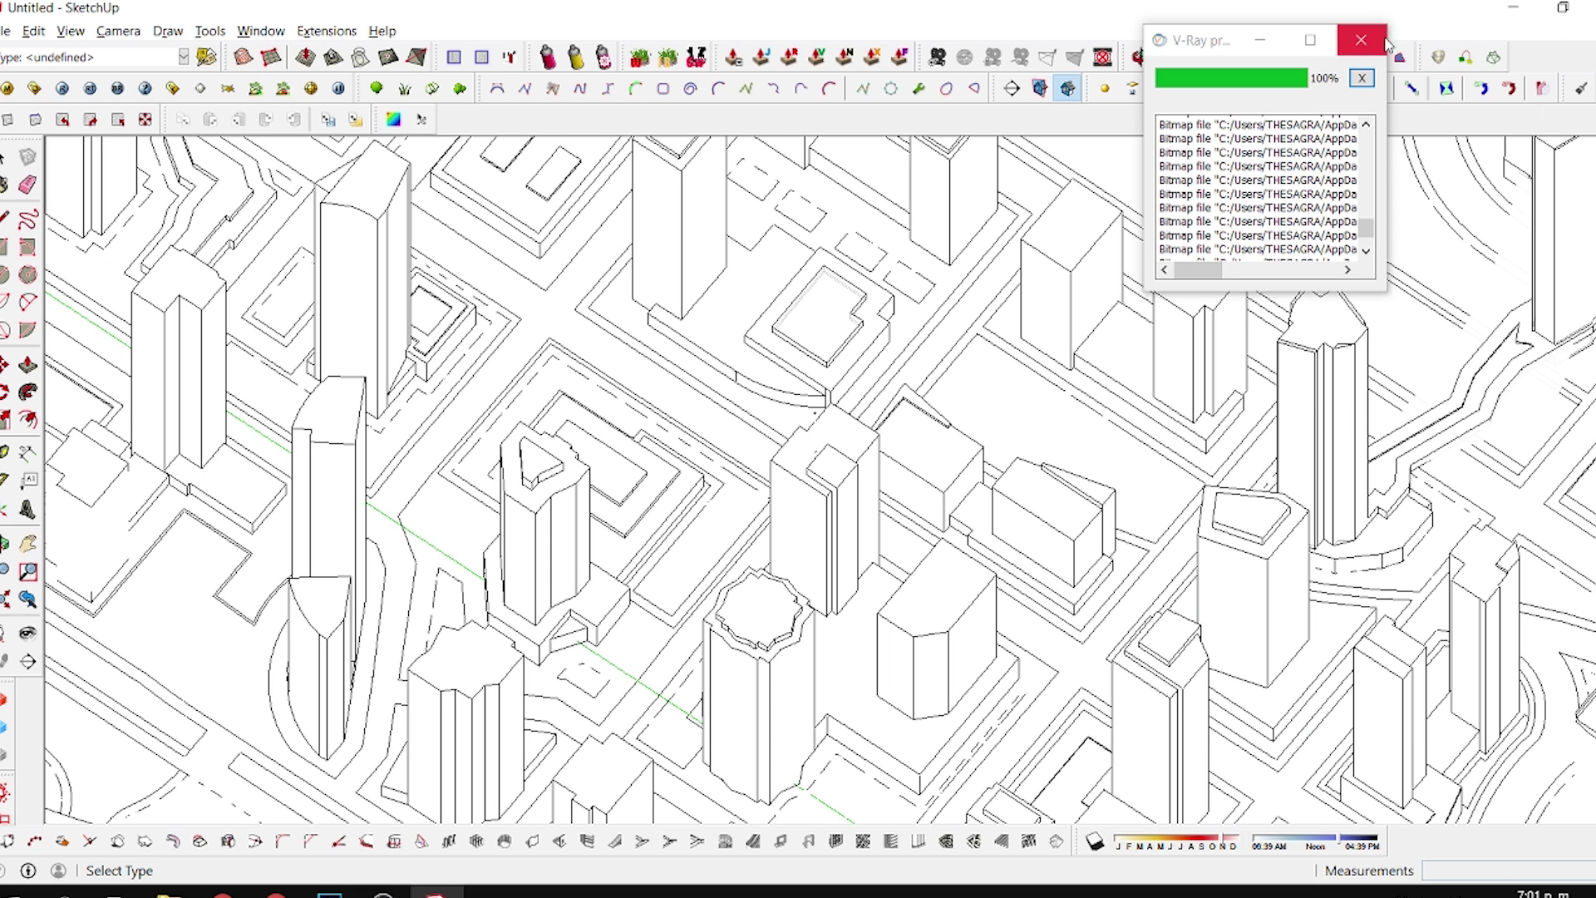
pyautogui.click(71, 30)
pyautogui.click(71, 30)
pyautogui.click(118, 30)
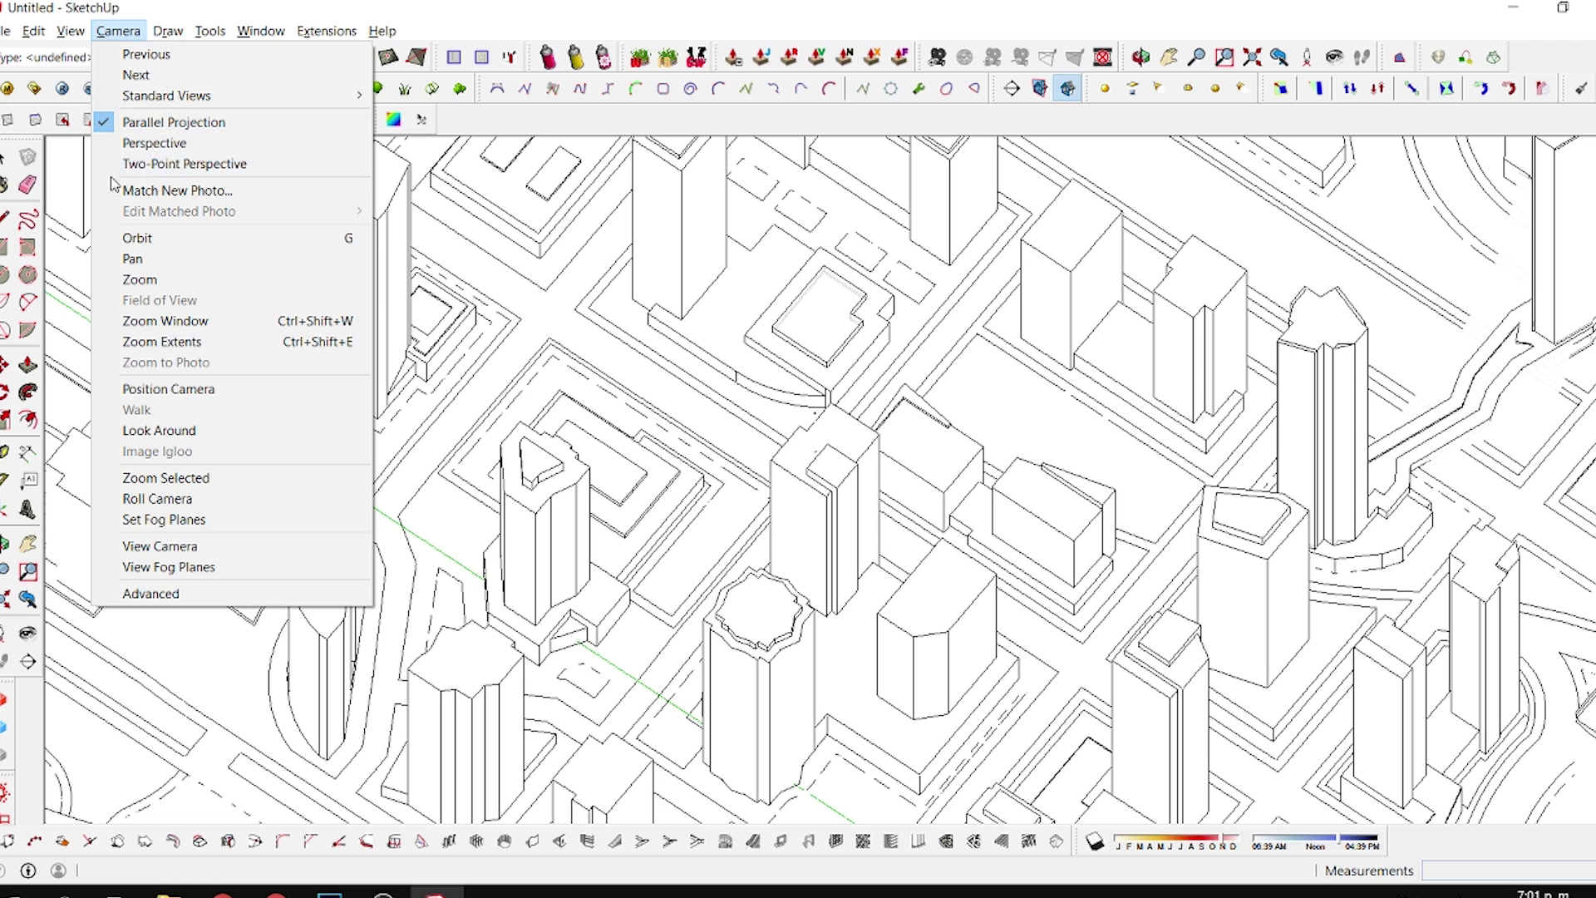
pyautogui.click(124, 32)
# Export the view as a 2D PNG named axonometric 1 at 4000 × 1722 pixels, with anti-aliasing and transparent background.
pyautogui.click(7, 31)
pyautogui.moveTo(218, 320)
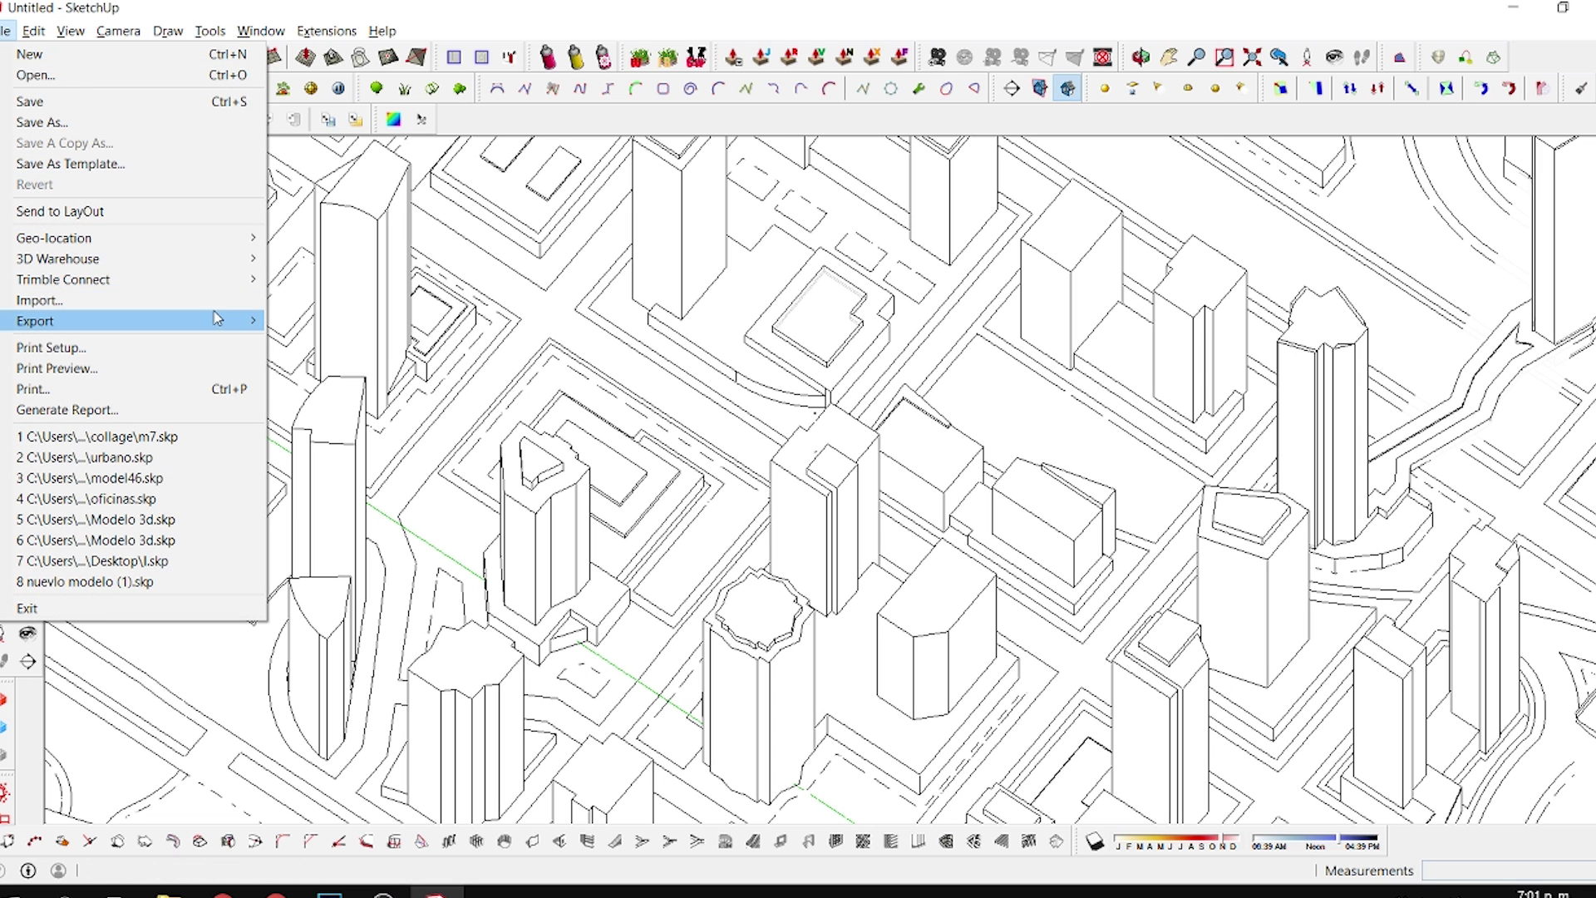
pyautogui.click(301, 341)
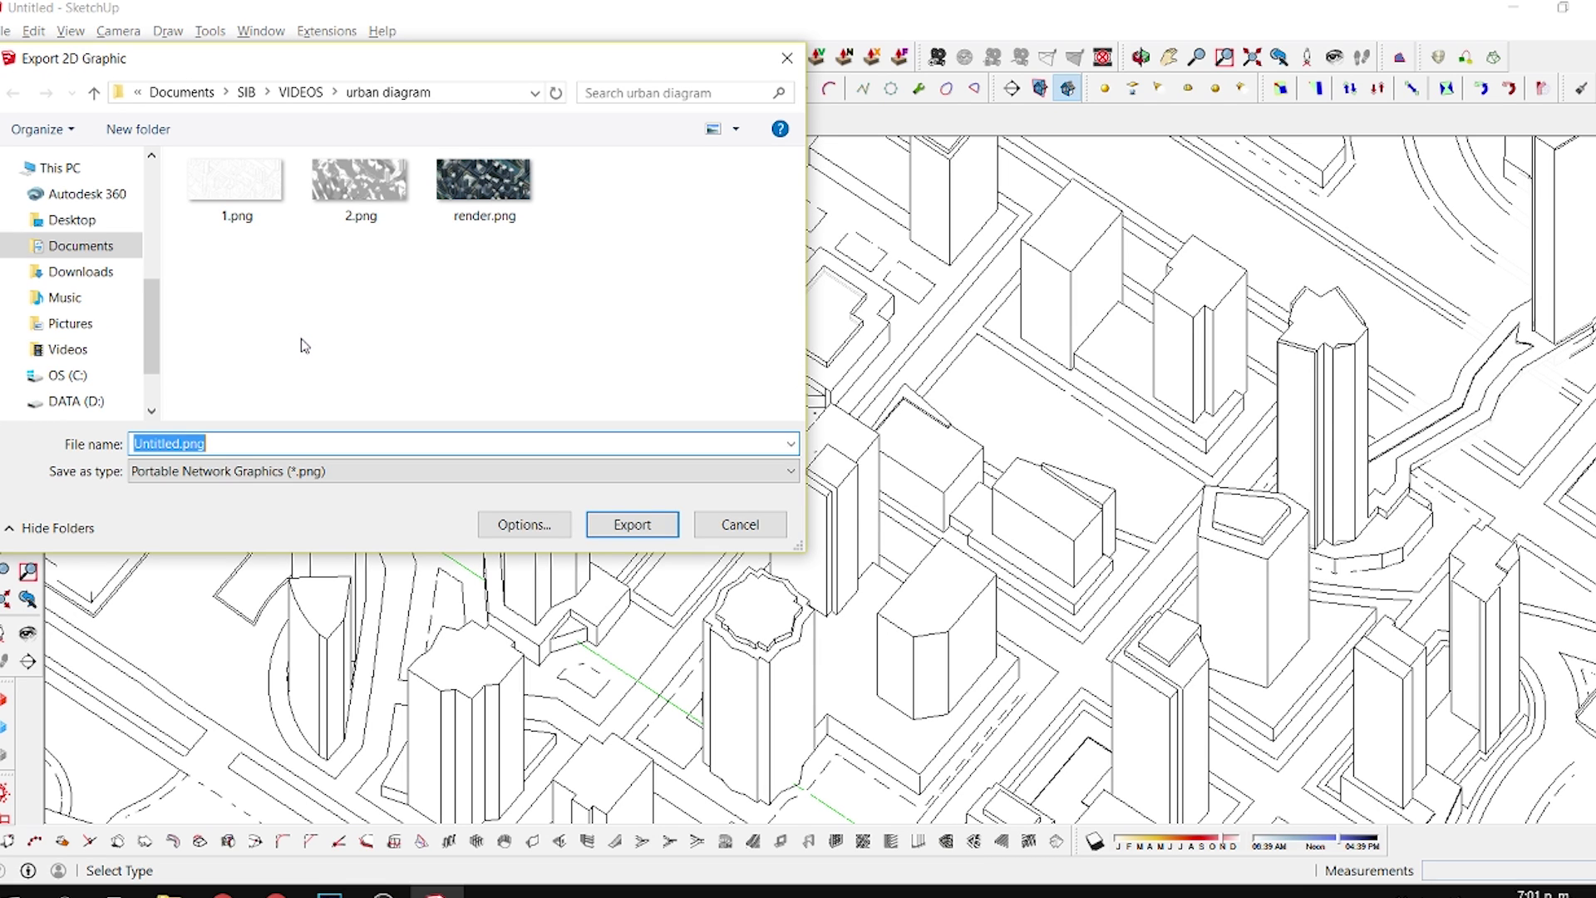
pyautogui.write('axonometric 1')
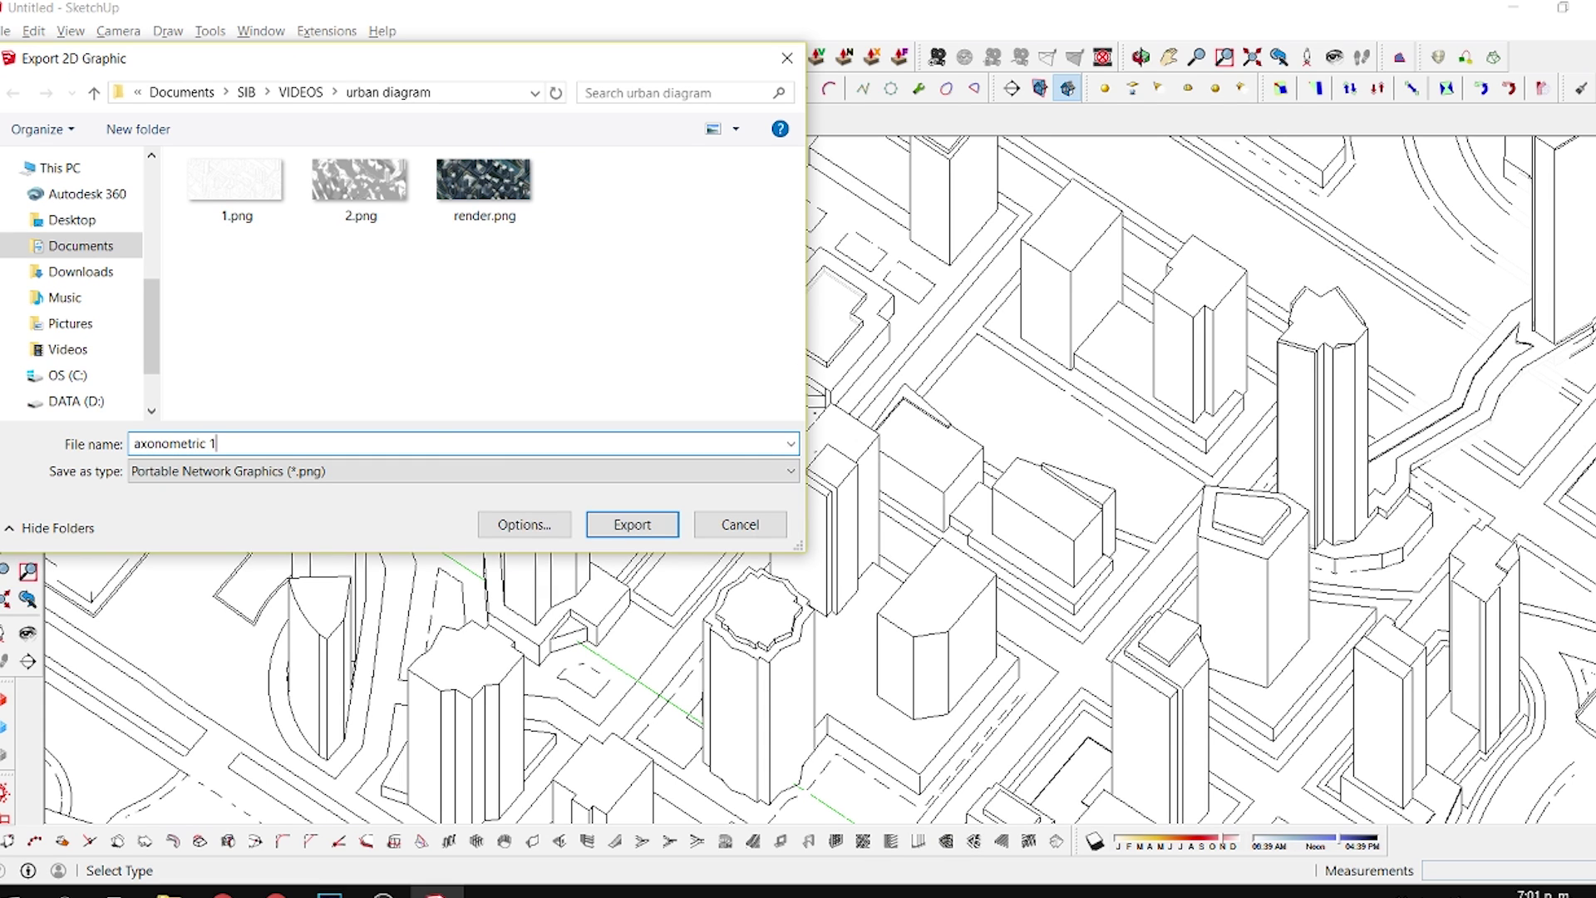
pyautogui.click(541, 532)
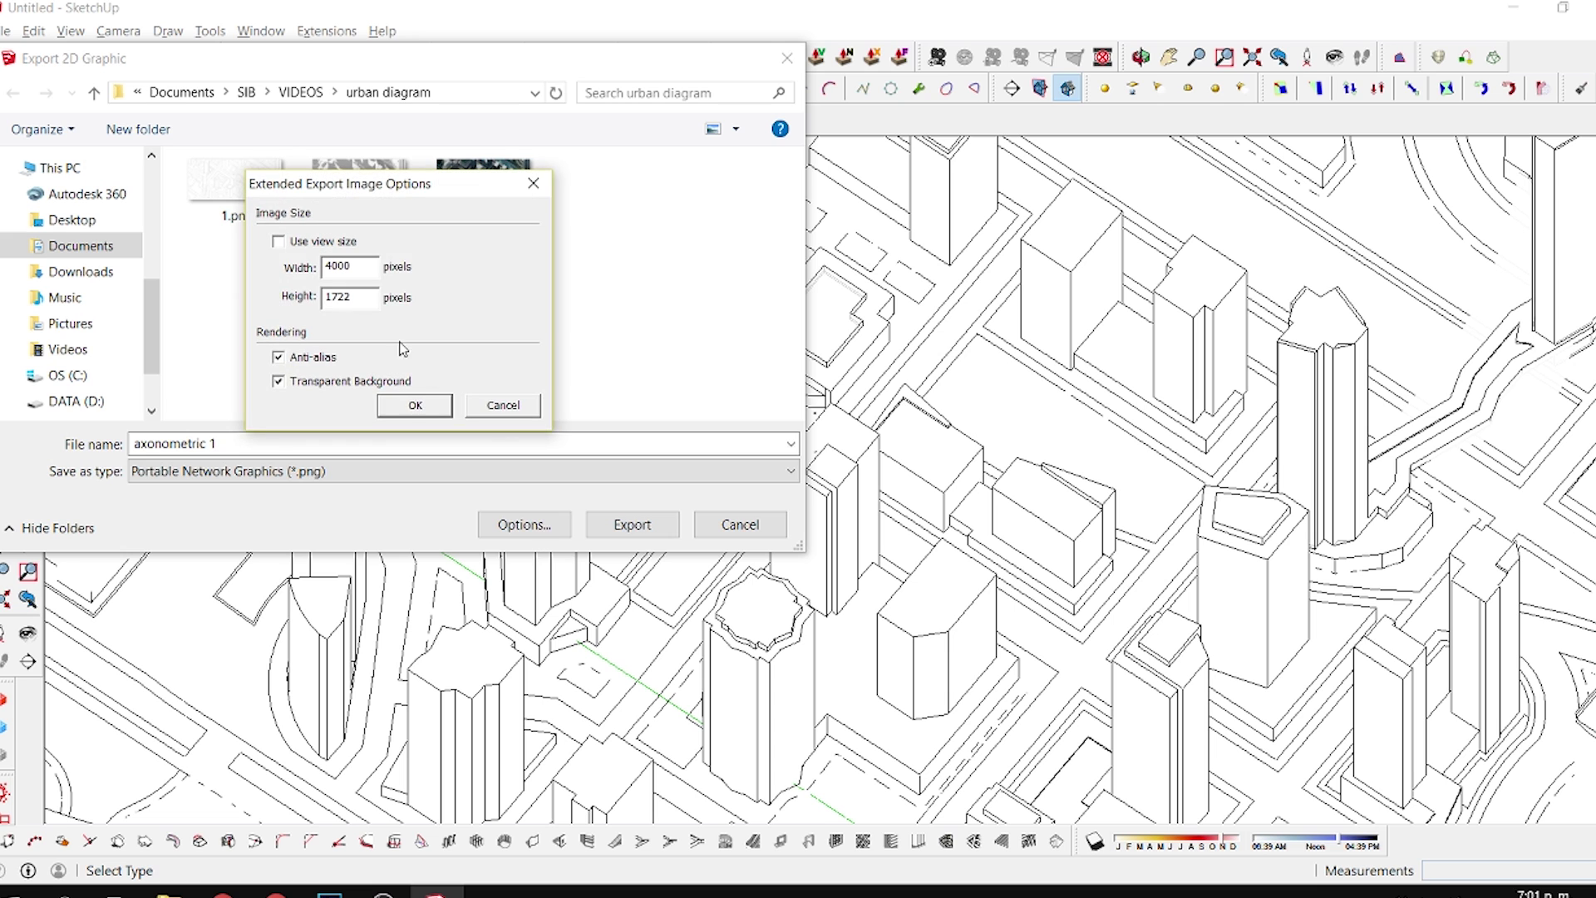
pyautogui.click(412, 405)
pyautogui.click(631, 523)
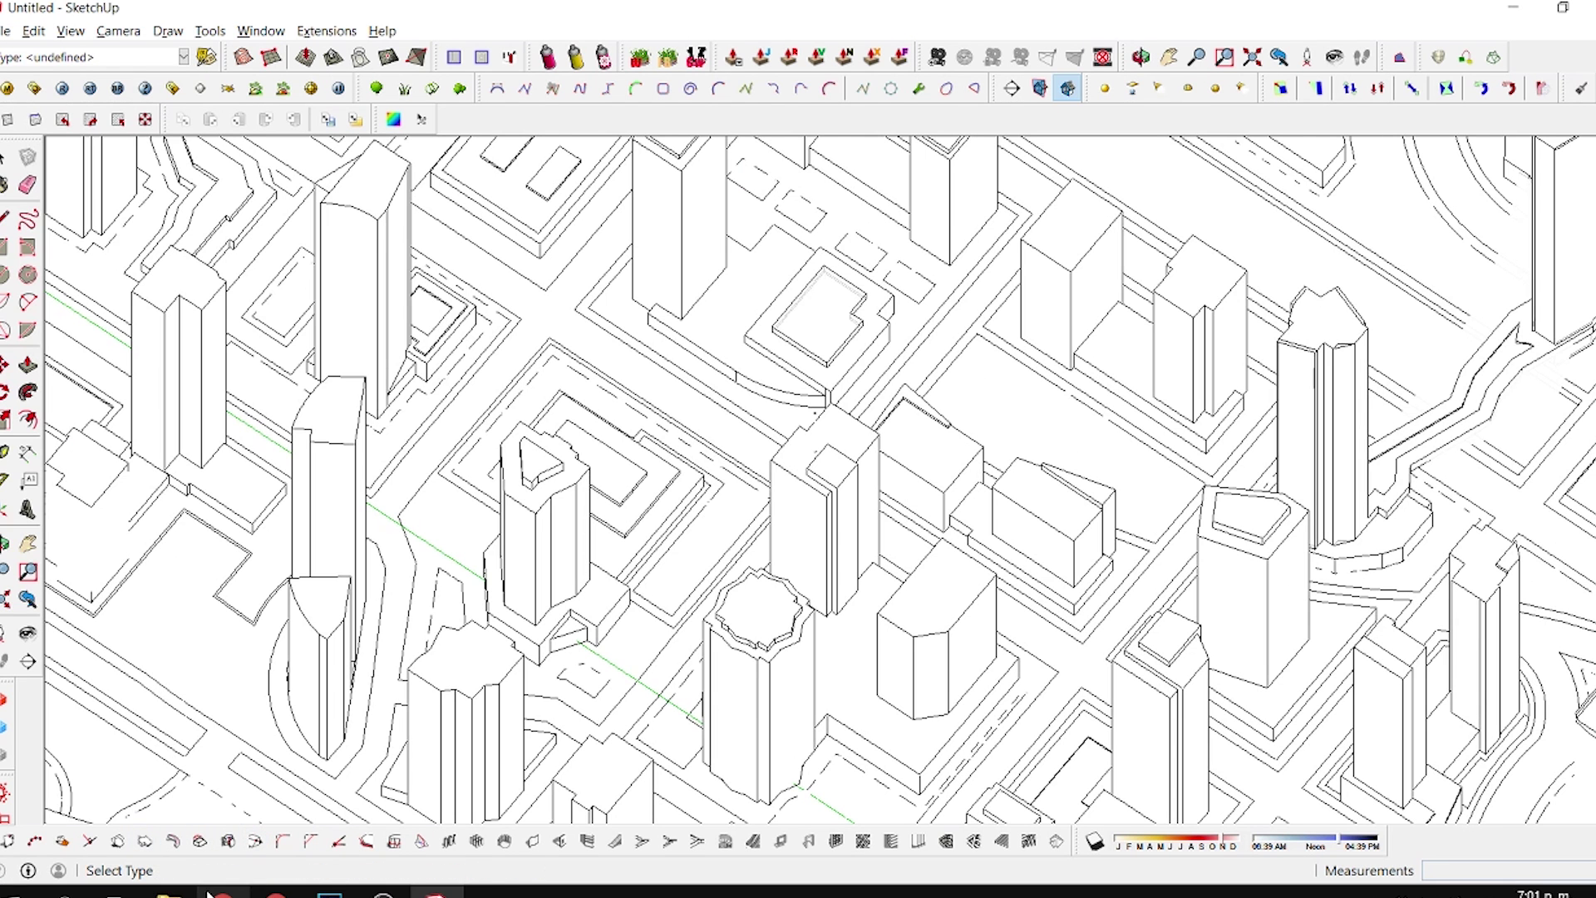
# Open the exported axonometric 1 image from the urban diagram folder in Photoshop as its own document and activate the Move tool.
pyautogui.moveTo(169, 891)
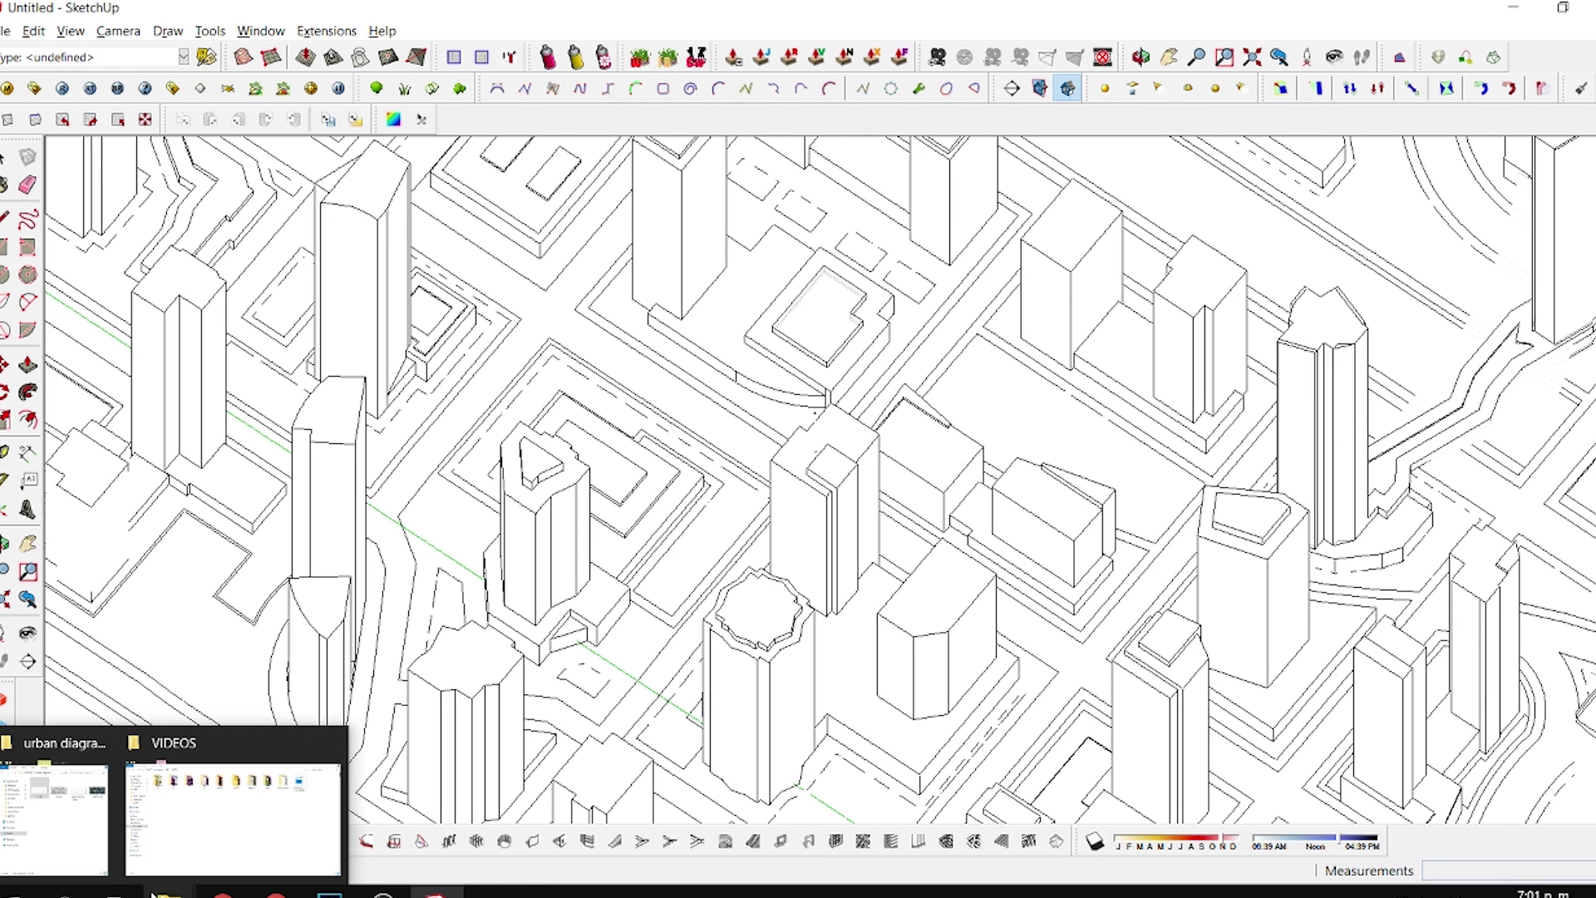
pyautogui.click(56, 836)
pyautogui.click(1173, 300)
pyautogui.moveTo(1172, 294); pyautogui.dragTo(359, 824)
pyautogui.moveTo(339, 895); pyautogui.dragTo(662, 57)
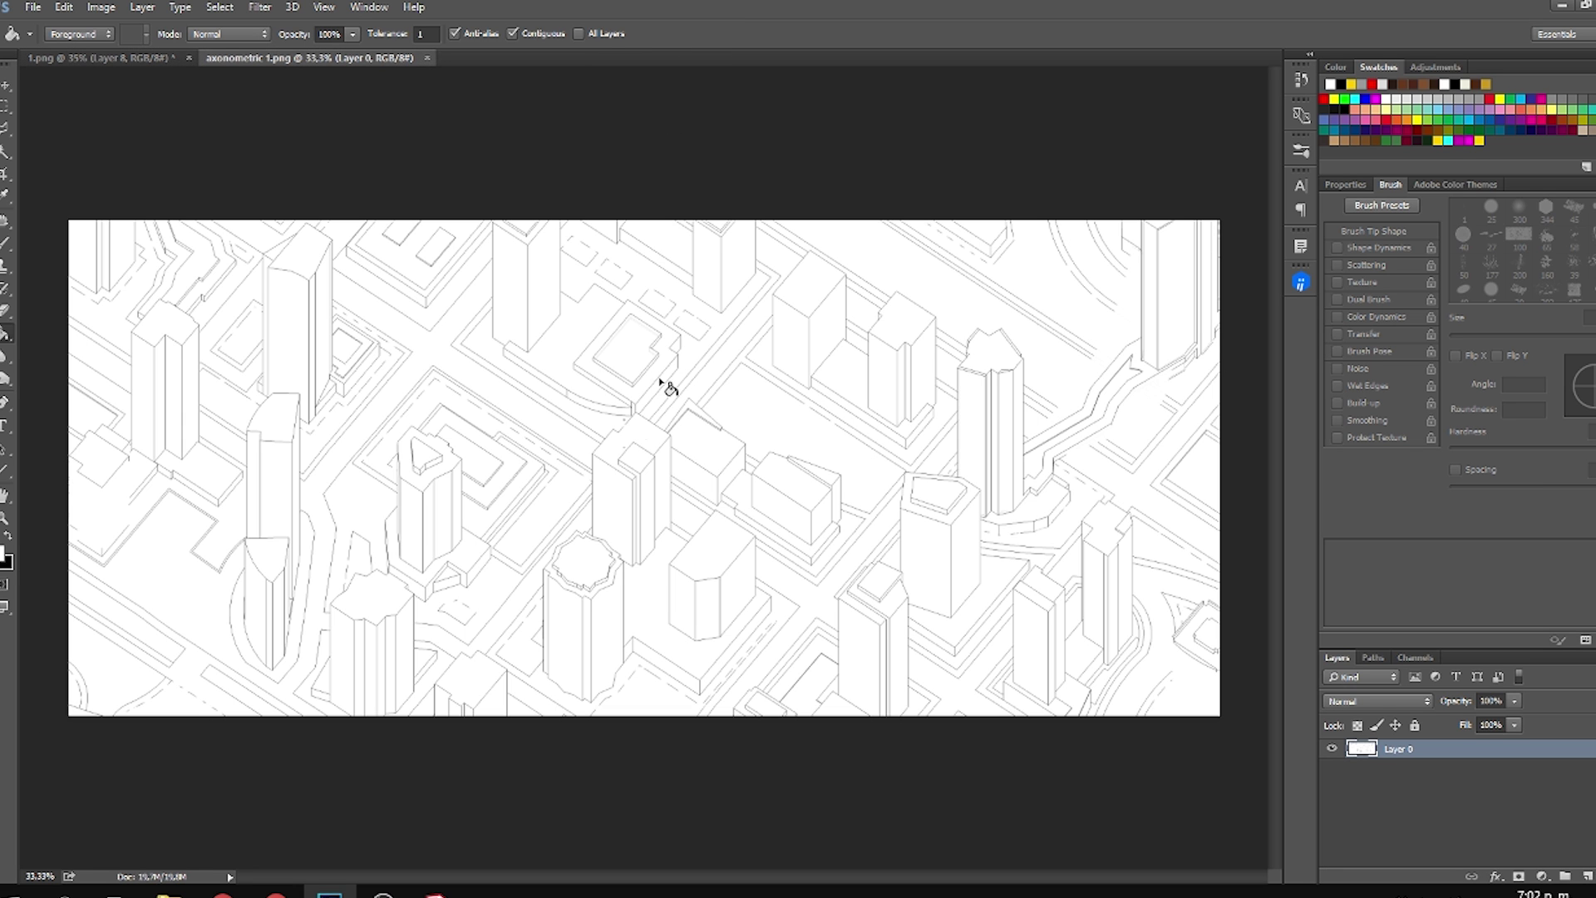
pyautogui.click(6, 84)
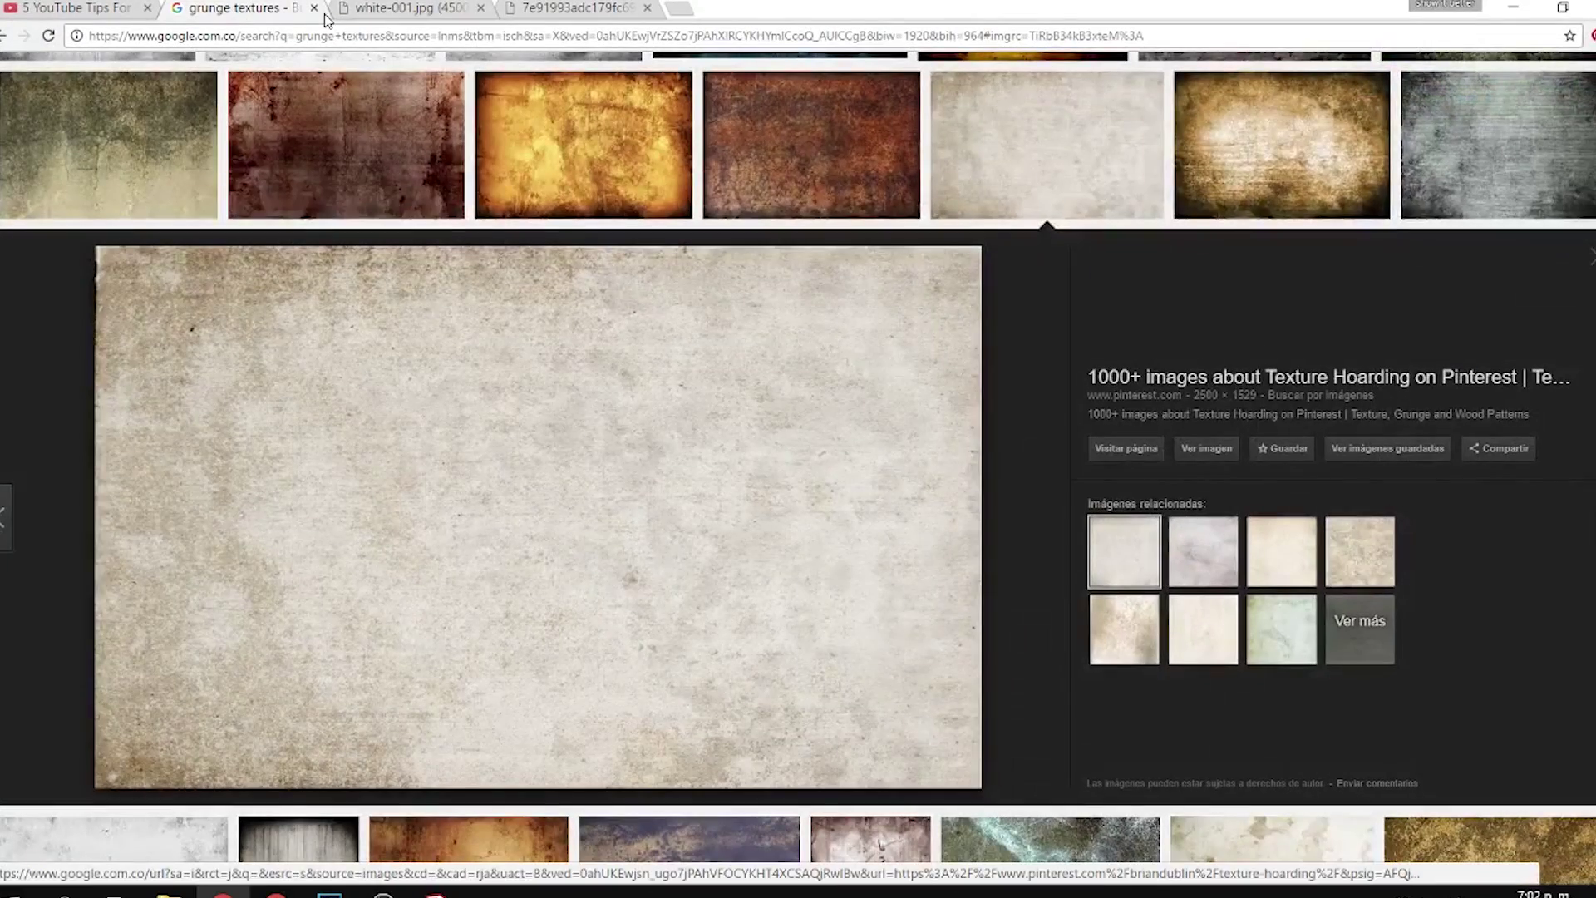
# Switch to Chrome, review the open grunge texture images and run an image search for grid paper texture.
pyautogui.click(356, 7)
pyautogui.click(526, 3)
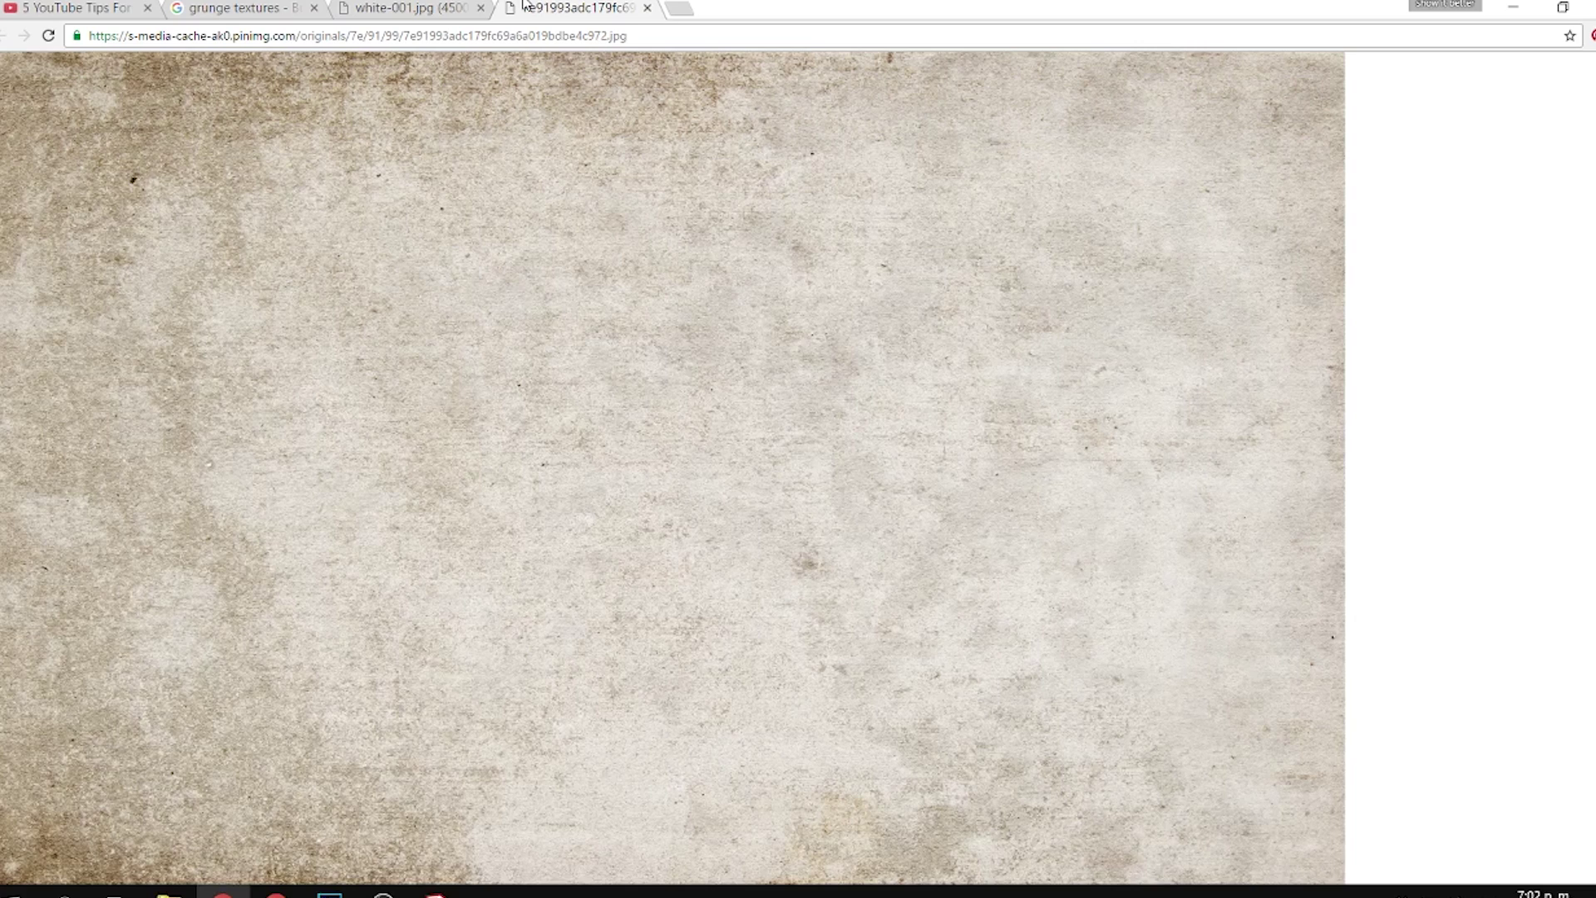
pyautogui.click(675, 8)
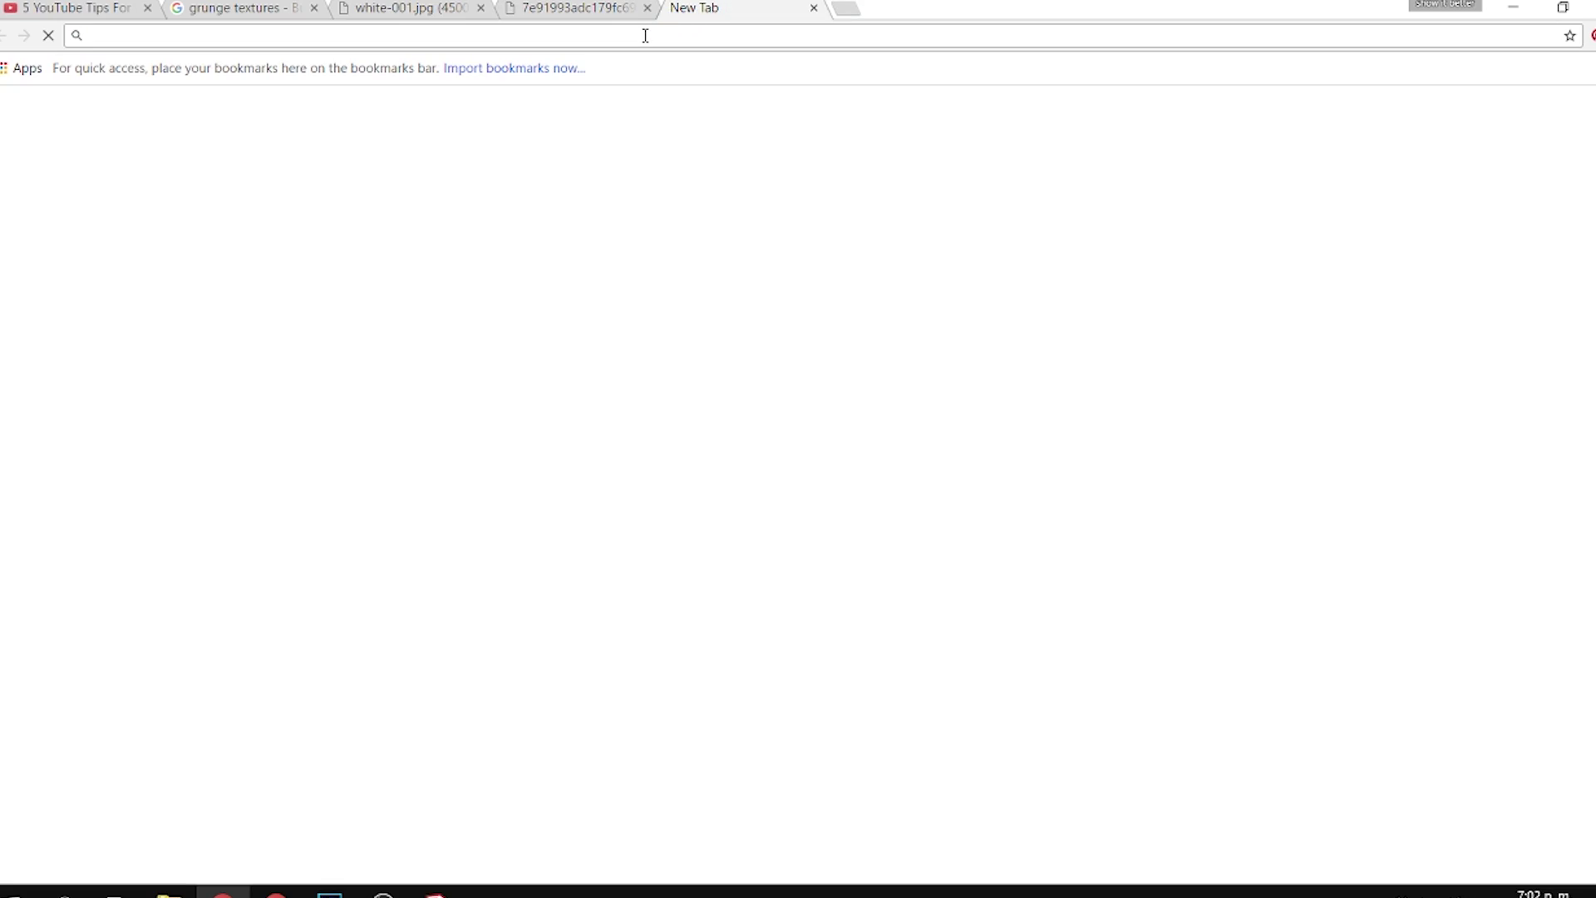
pyautogui.write('gr')
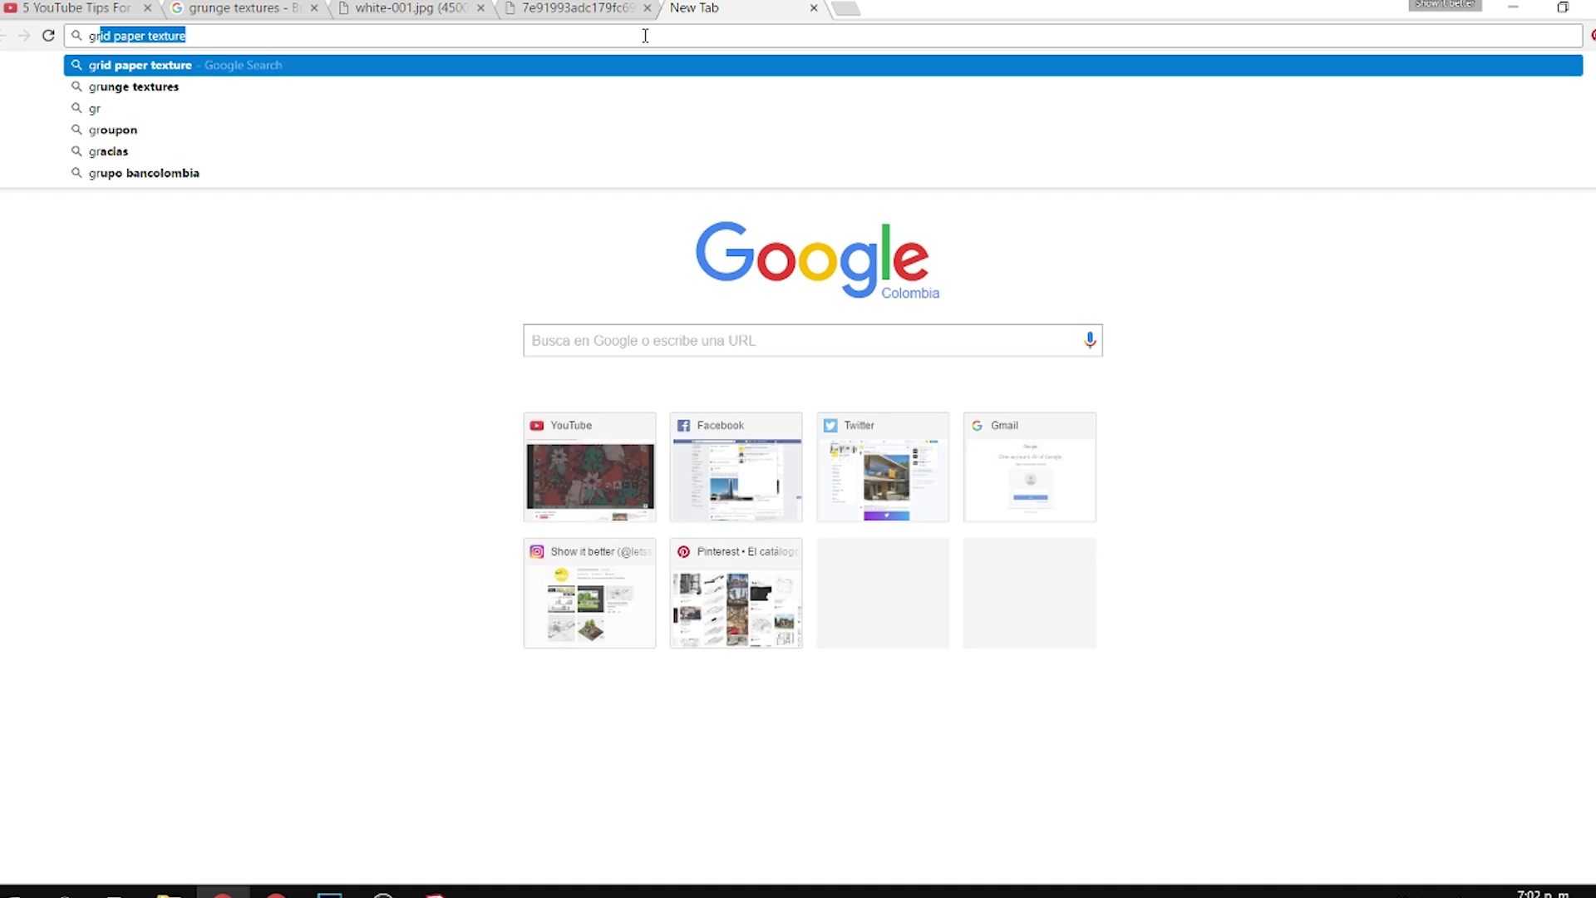
pyautogui.press('Return')
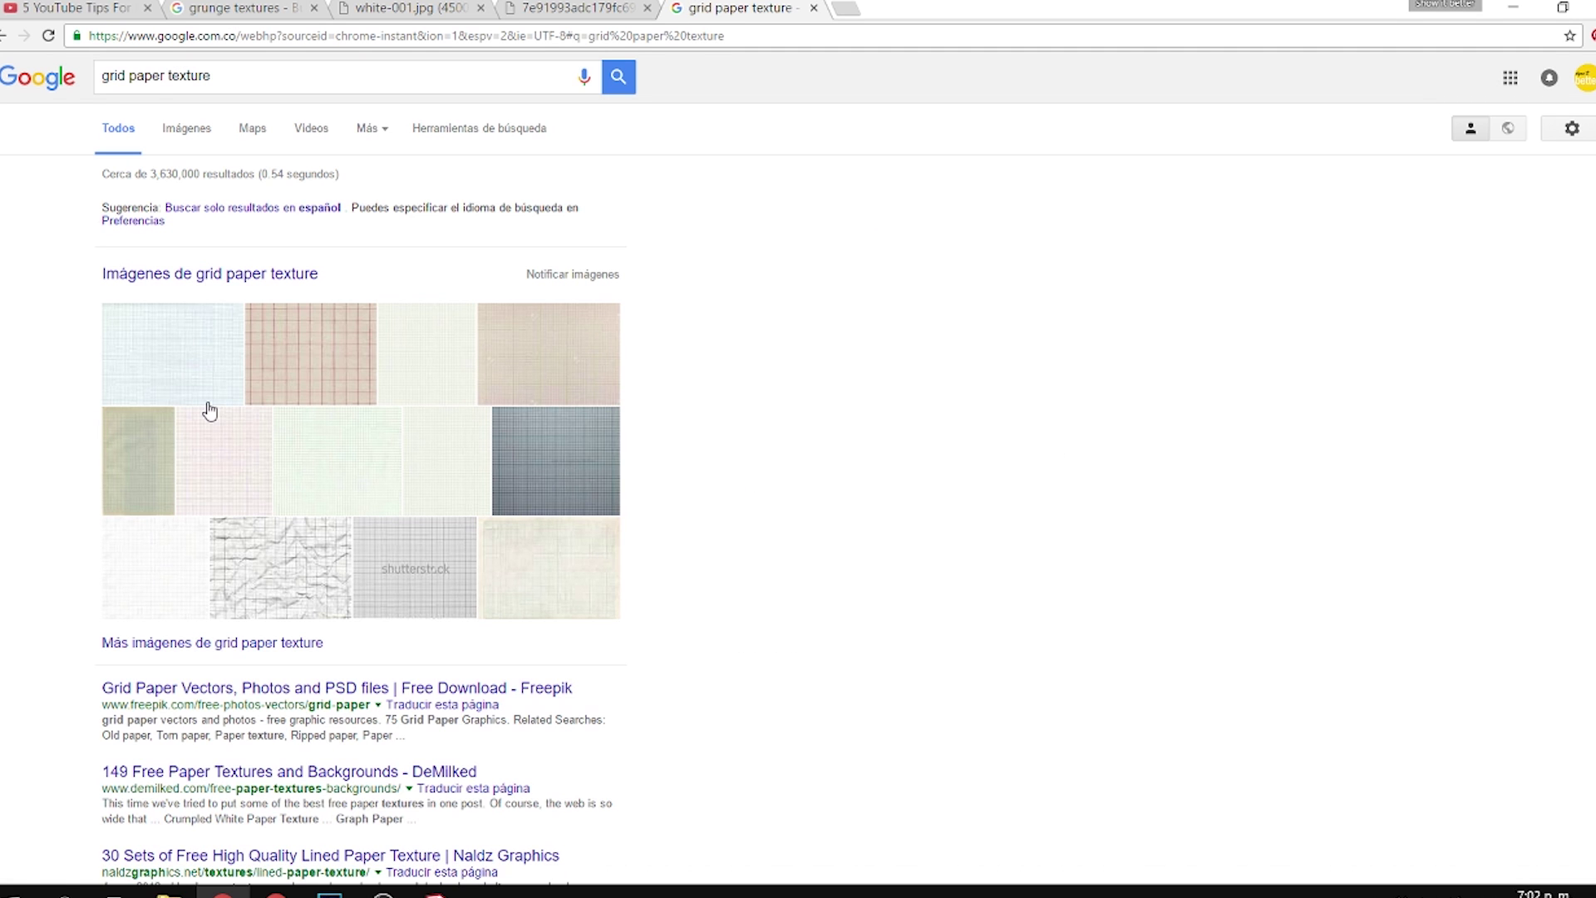
pyautogui.click(172, 126)
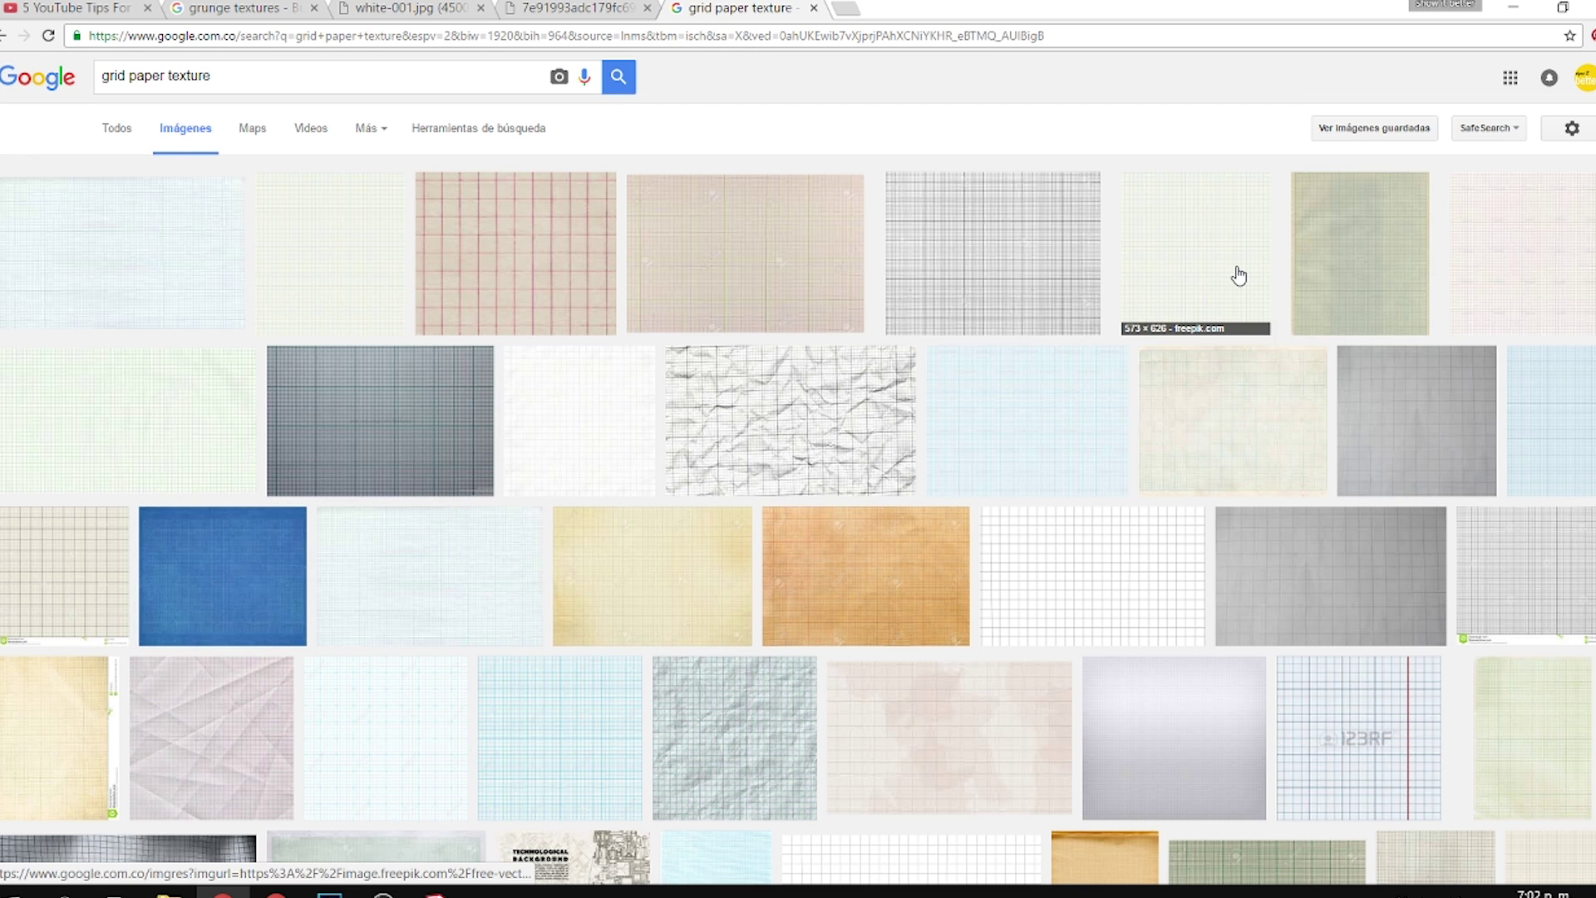
# Copy the blue-lined Grid Paper Seamless pattern image and paste it into the axonometric document in Photoshop.
pyautogui.click(355, 271)
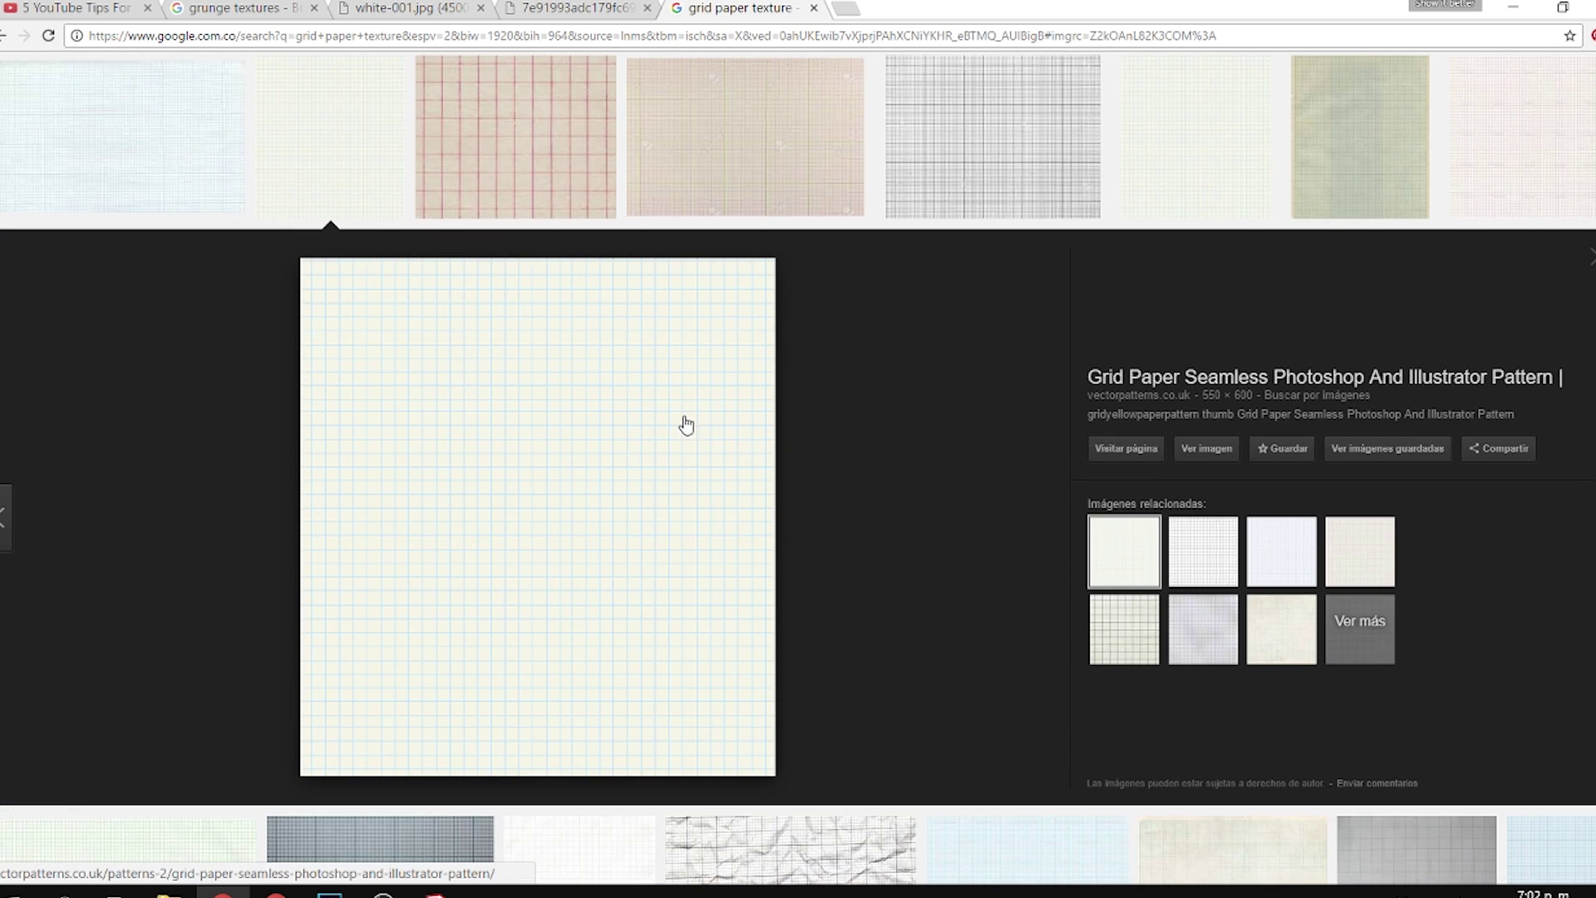
pyautogui.rightClick(686, 424)
pyautogui.click(752, 638)
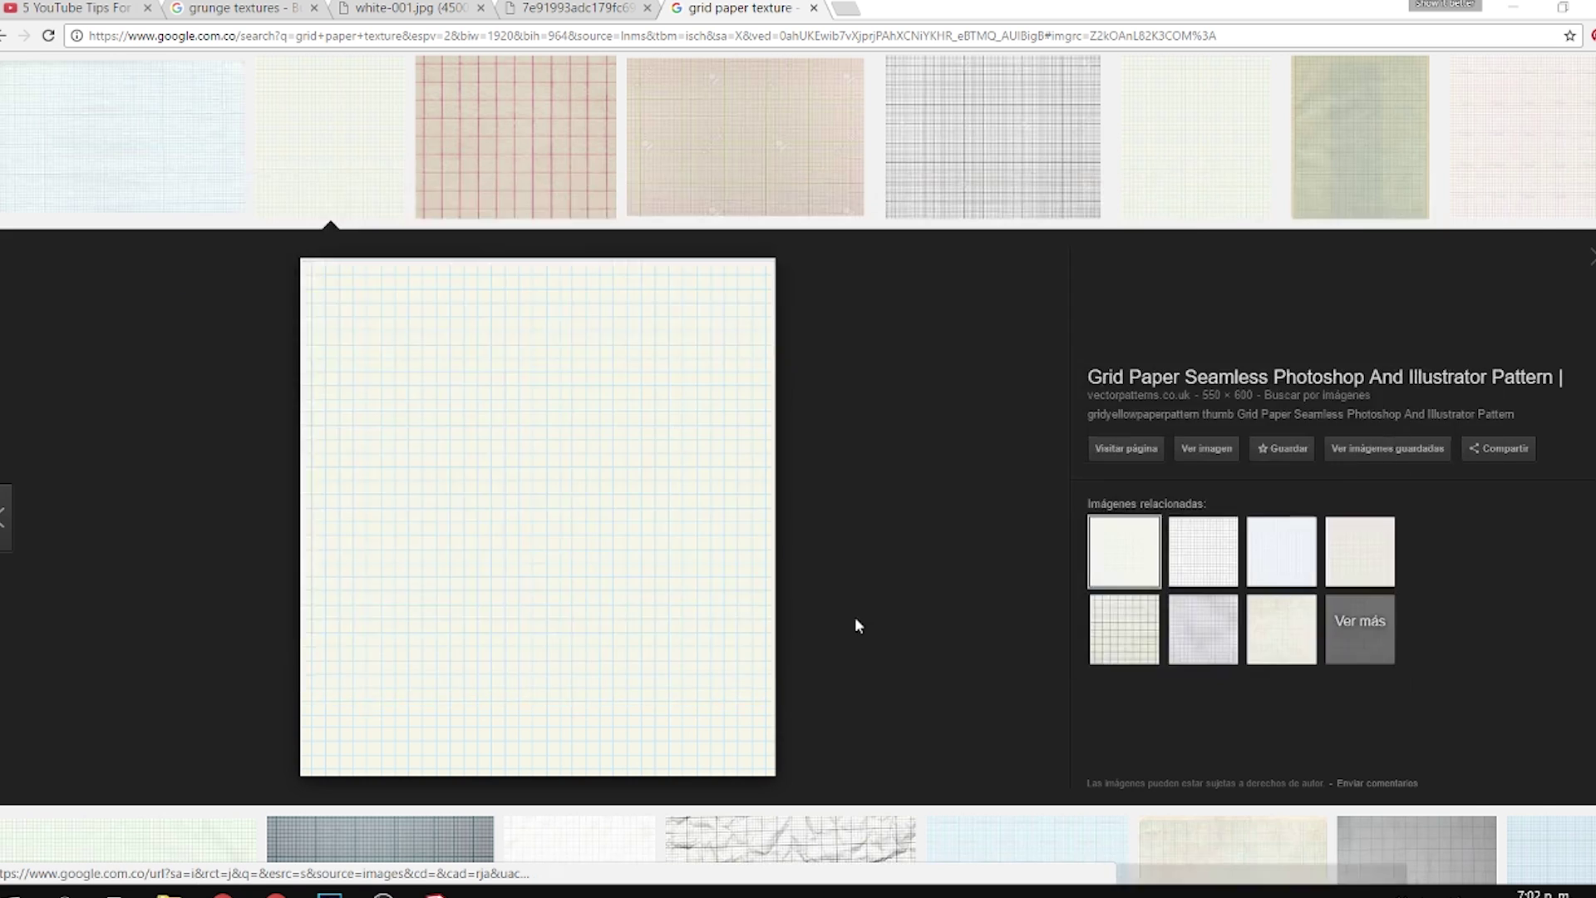
pyautogui.hotkey('alt', 'Tab')
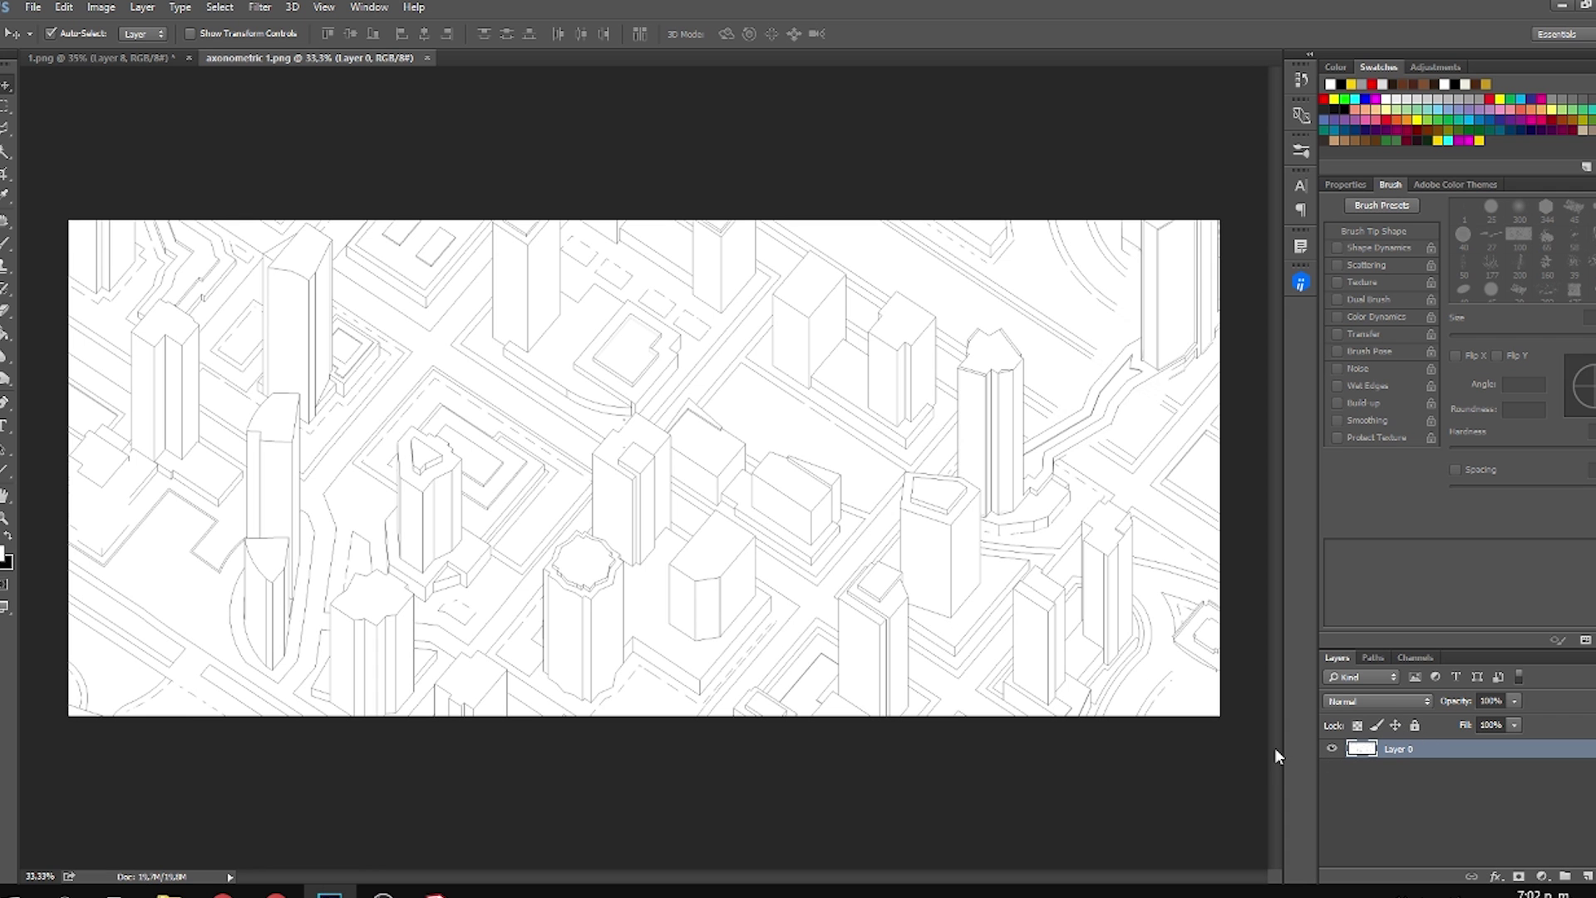
pyautogui.hotkey('ctrl', 'v')
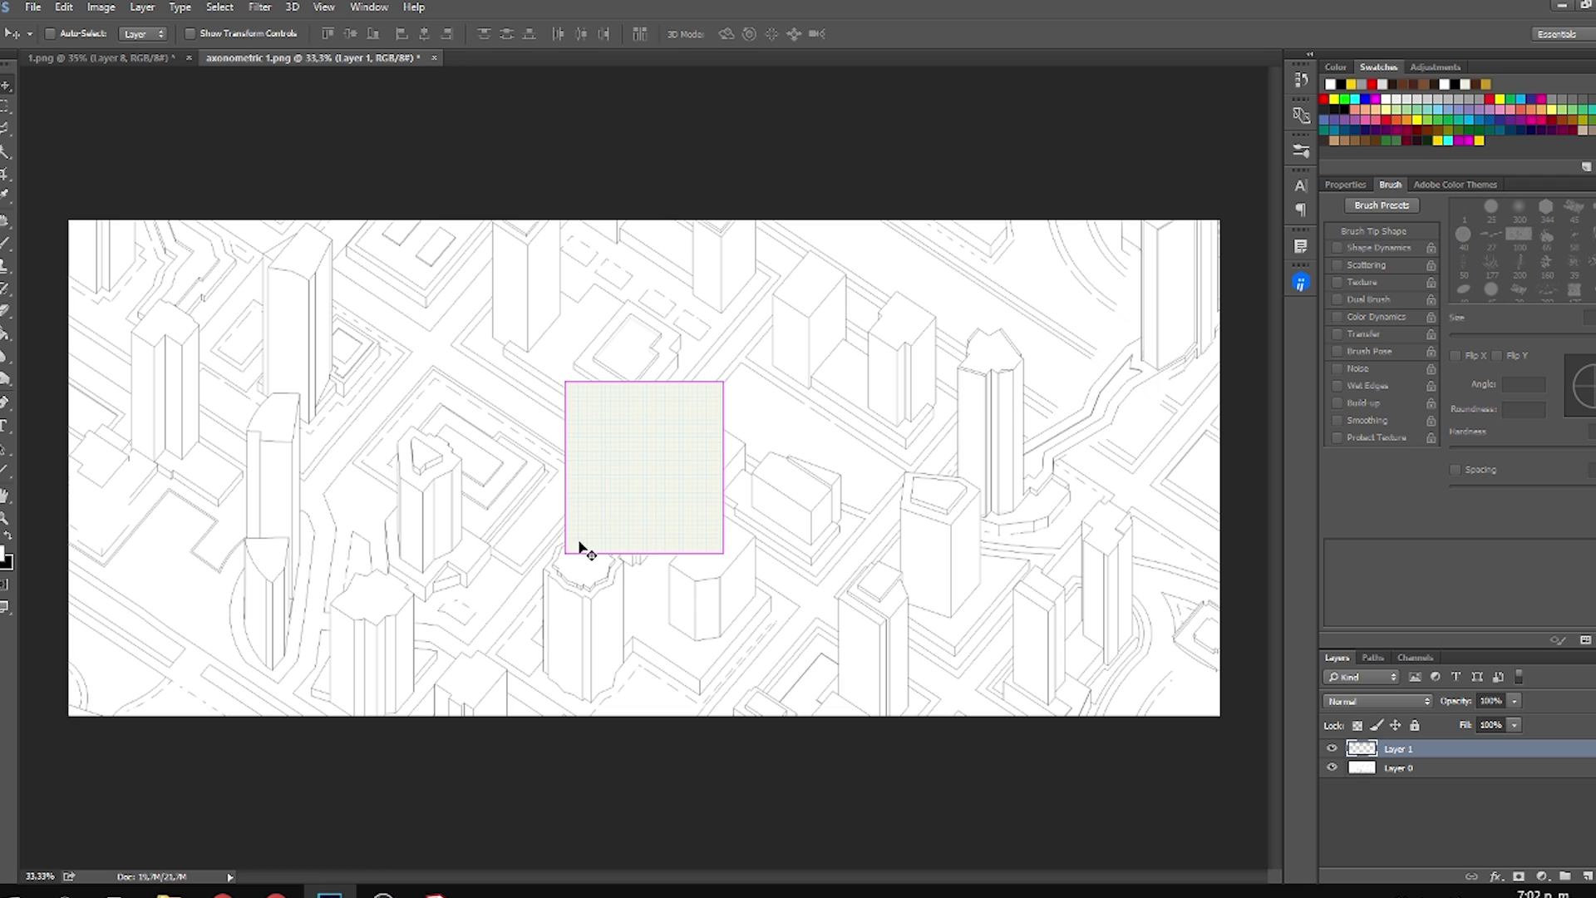
# Move the grid paper tile to the drawing's upper-left corner and duplicate it side by side across the full canvas width.
pyautogui.hotkey('ctrl', 't')
pyautogui.moveTo(623, 513); pyautogui.dragTo(117, 343)
pyautogui.press('Return')
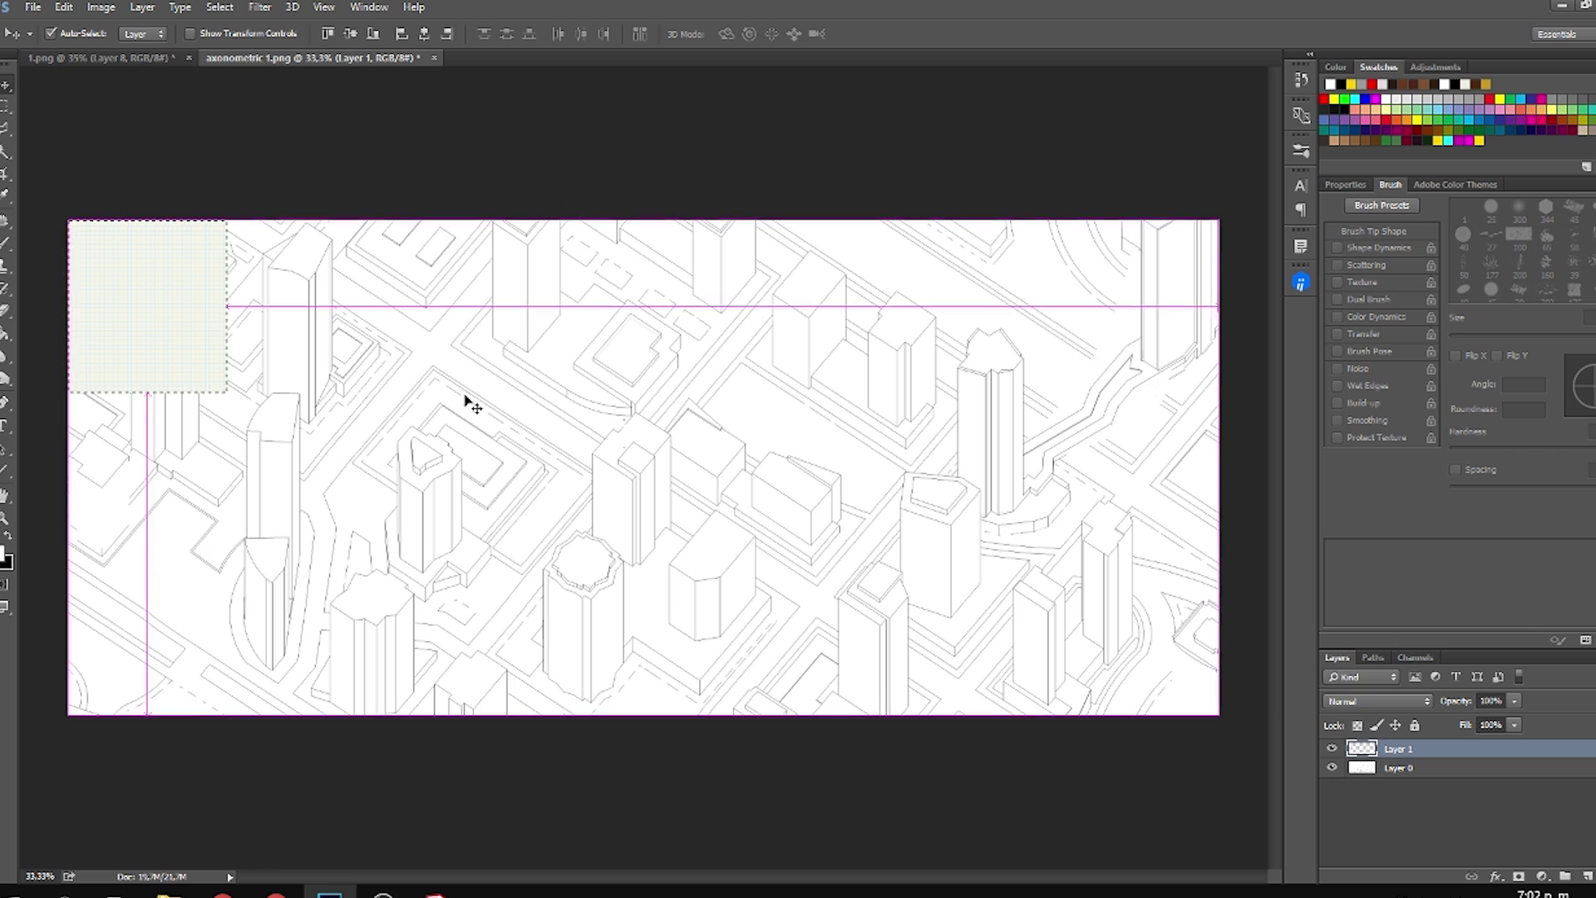
pyautogui.moveTo(182, 331); pyautogui.dragTo(1115, 371)
pyautogui.hotkey('ctrl', 'd')
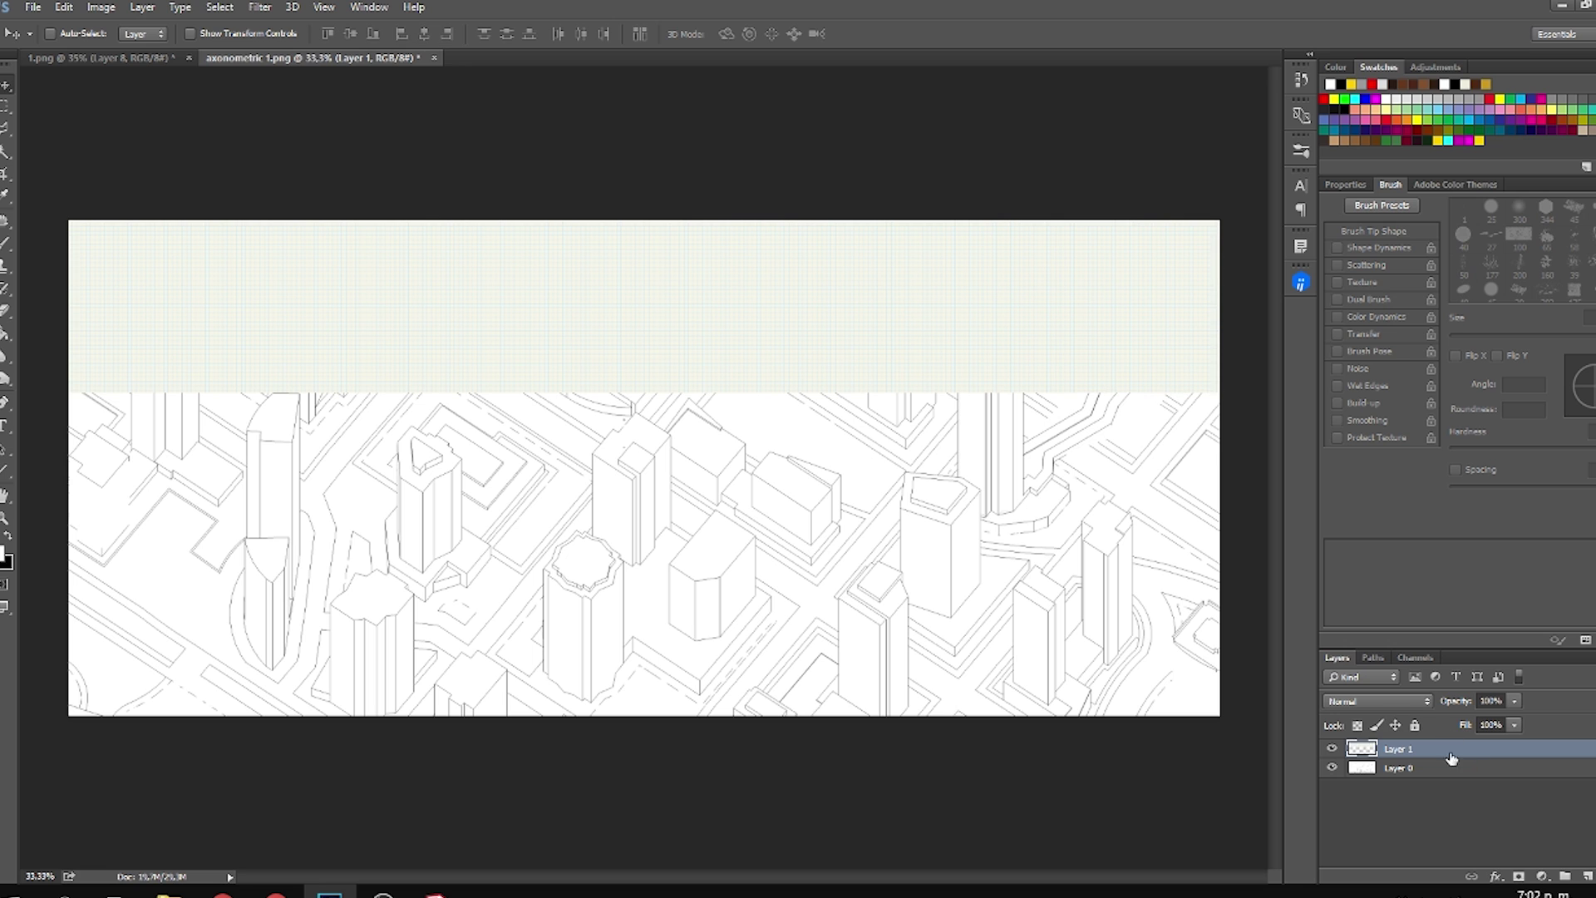
# Select the finished row of grid paper on Layer 1 and duplicate it downward until the whole canvas is covered.
pyautogui.keyDown('ctrl'); pyautogui.click(1378, 751); pyautogui.keyUp('ctrl')
pyautogui.keyDown('ctrl'); pyautogui.click(1369, 752); pyautogui.keyUp('ctrl')
pyautogui.click(1051, 341)
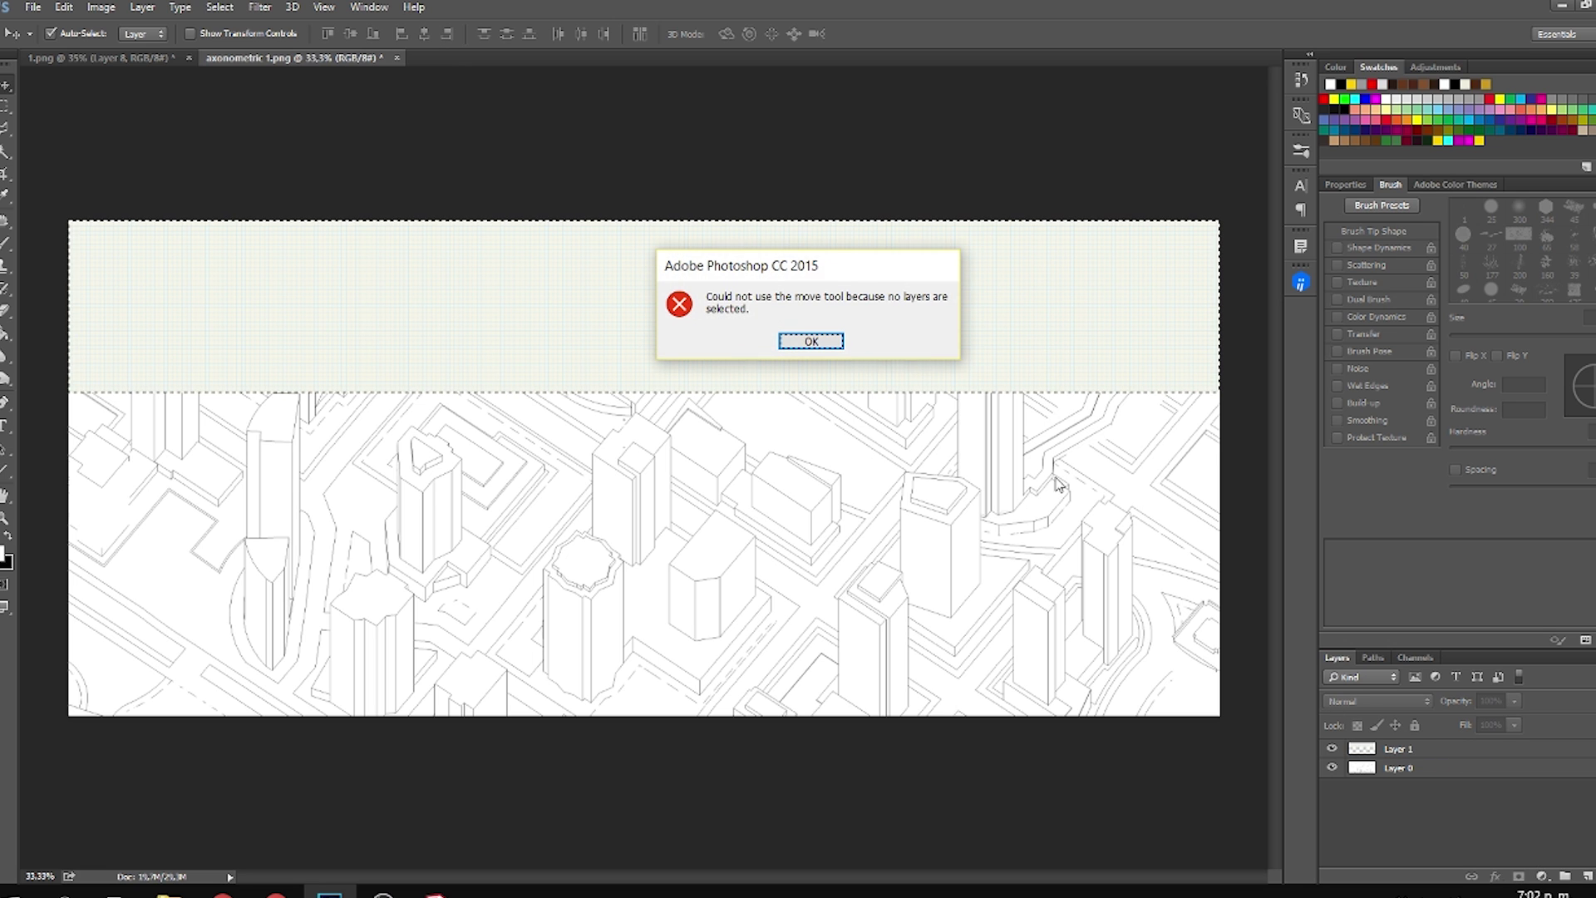
pyautogui.click(829, 346)
pyautogui.press('Return')
pyautogui.click(1381, 750)
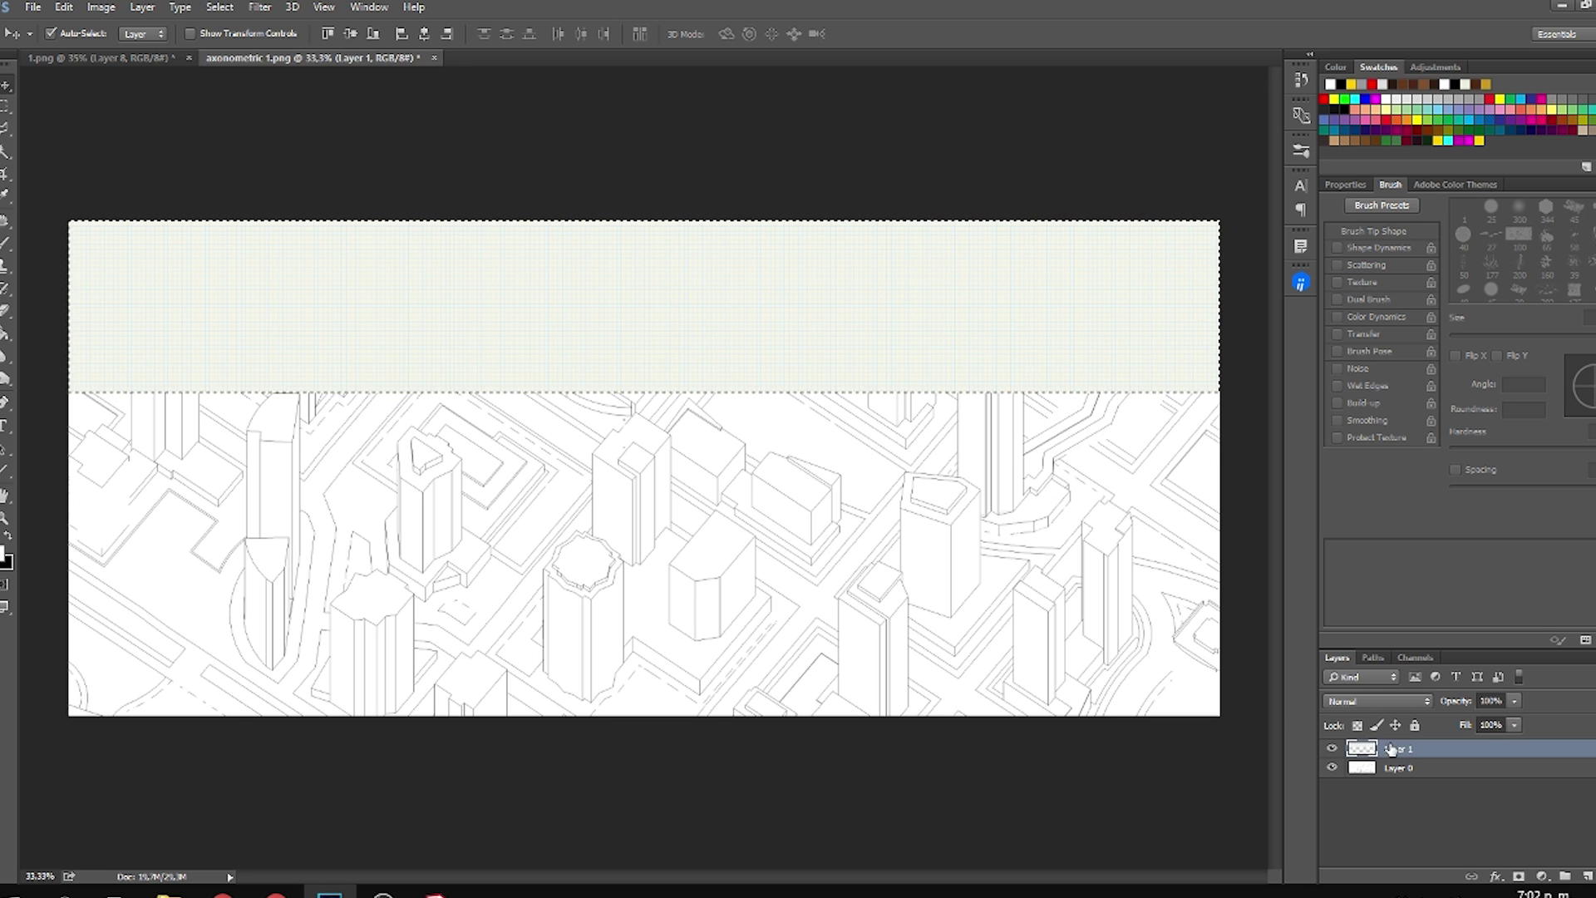
pyautogui.moveTo(995, 353); pyautogui.dragTo(955, 624)
pyautogui.hotkey('ctrl', 'd')
# Try the Multiply blend mode on the grid paper layer and restore it to Normal.
pyautogui.click(1404, 705)
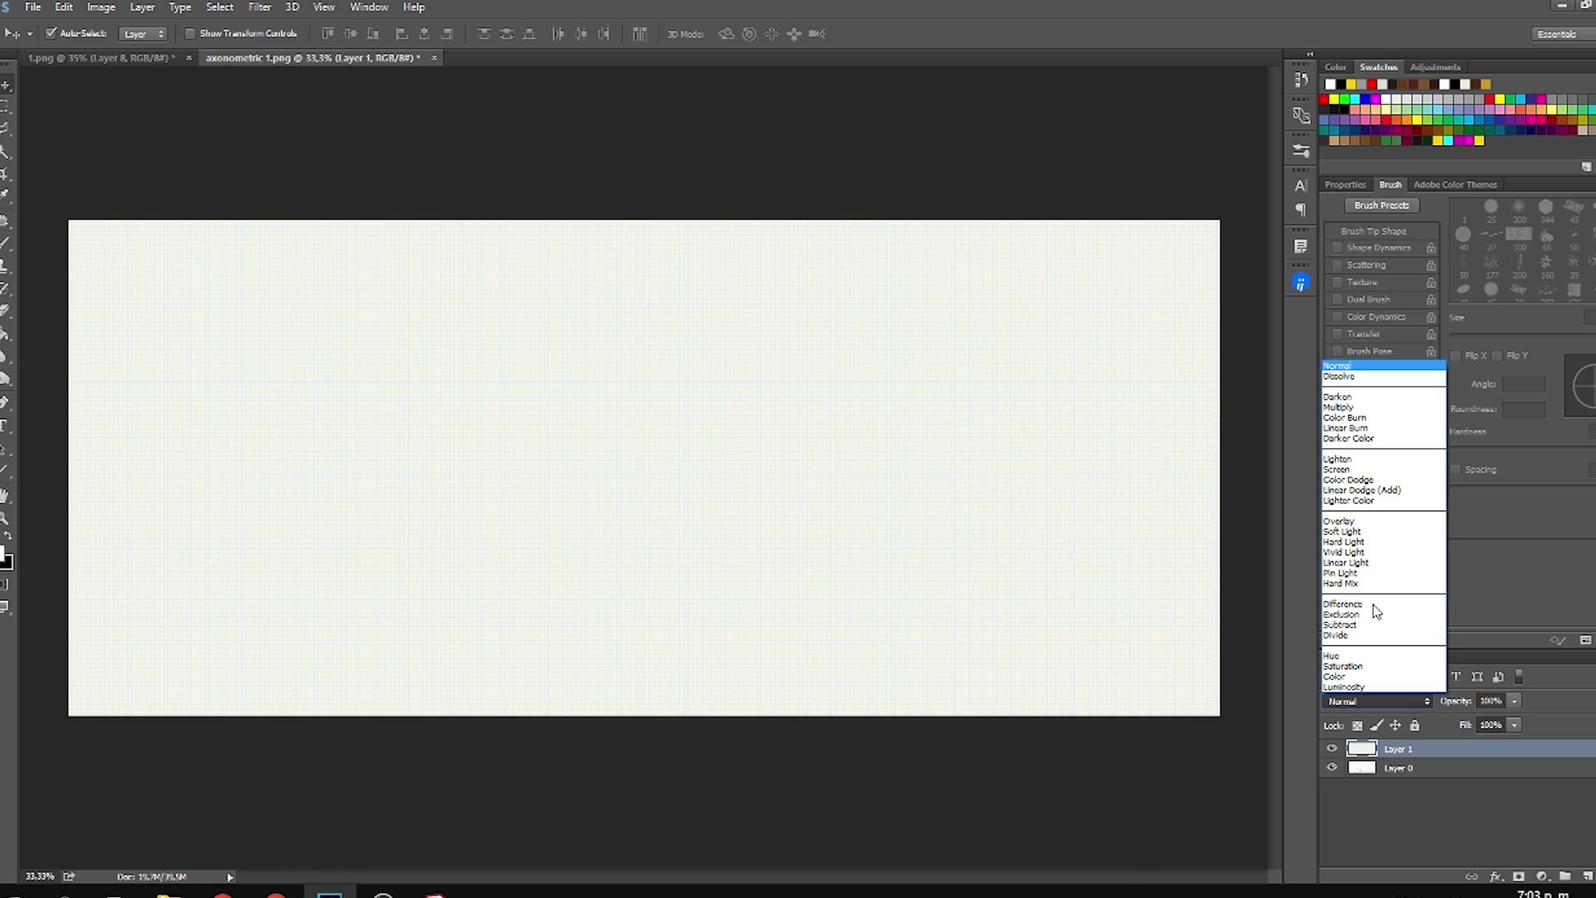
pyautogui.click(1331, 421)
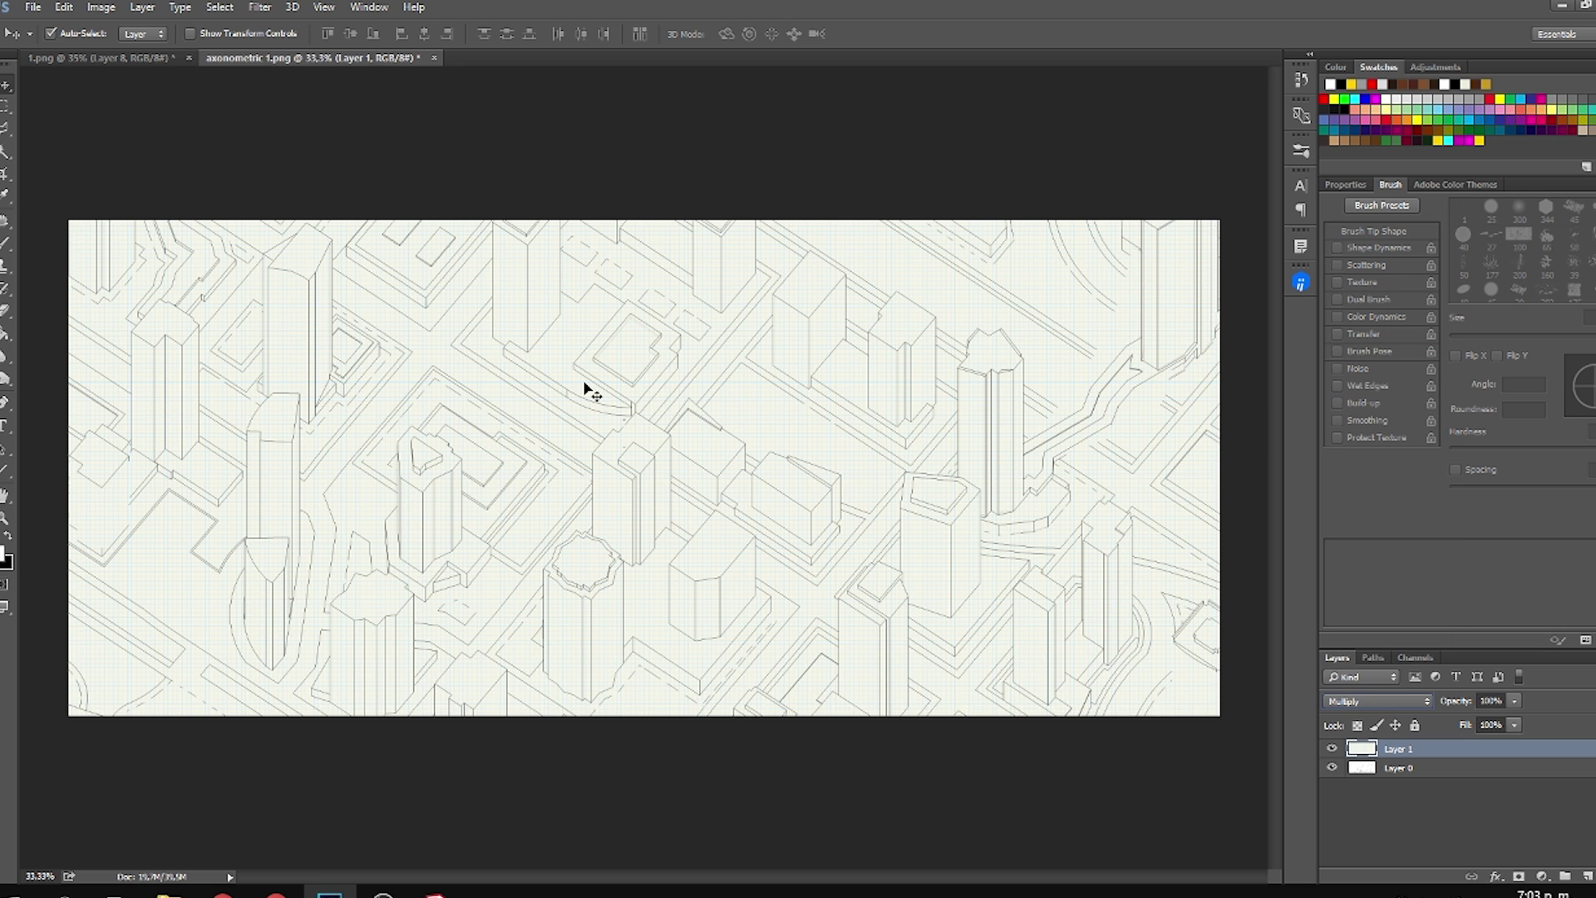
pyautogui.click(1404, 705)
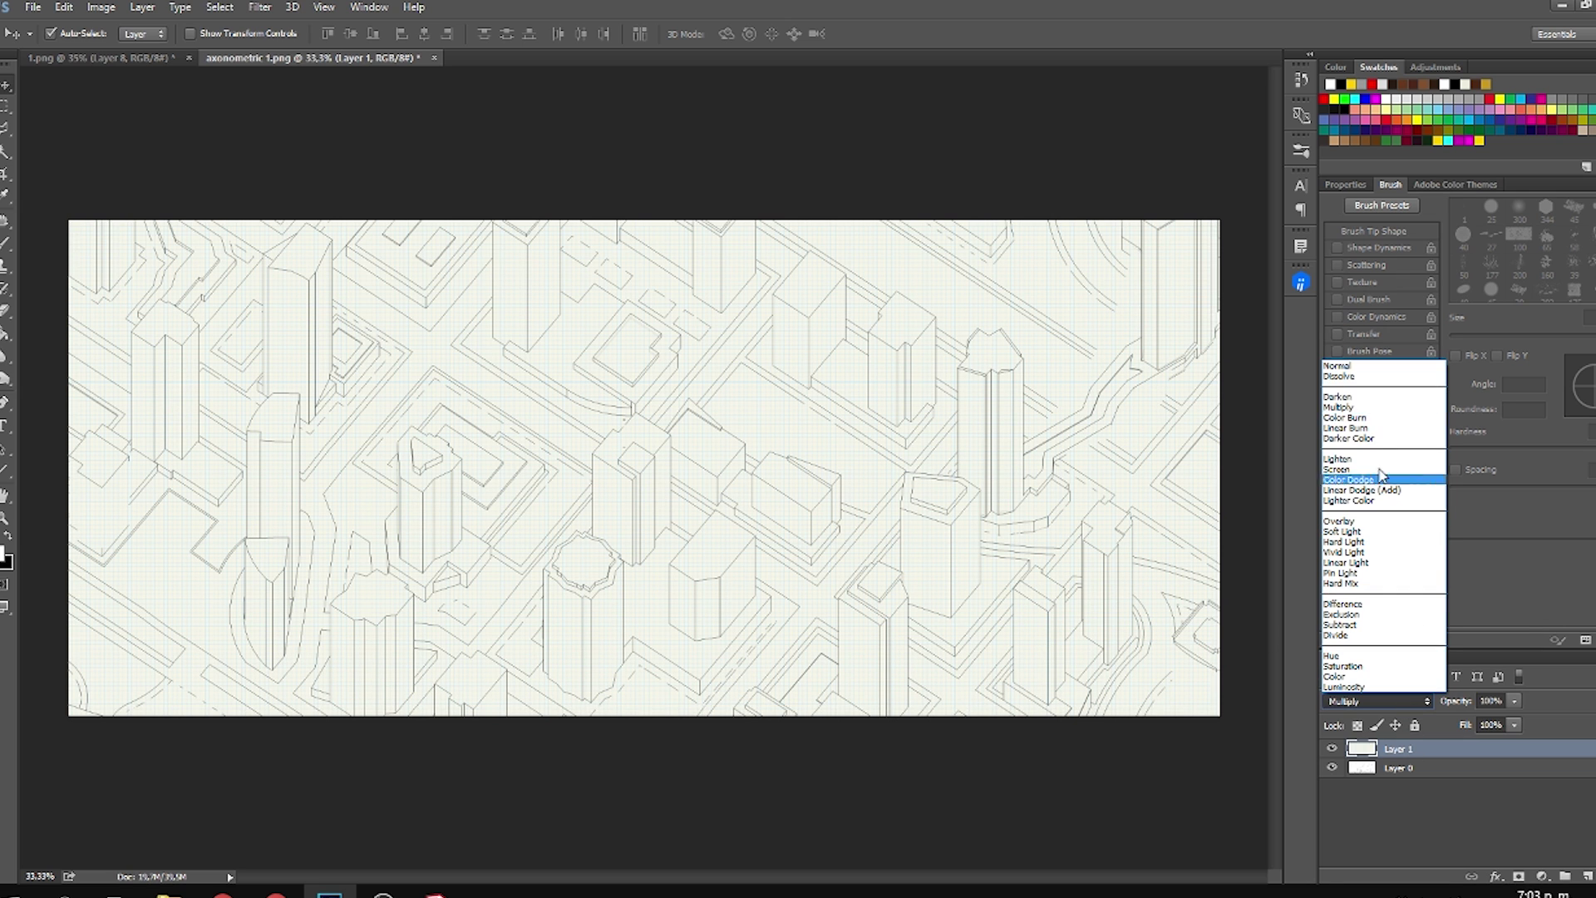
pyautogui.click(1351, 363)
# Hide the grid paper layer and make the line drawing on Layer 0 the active layer.
pyautogui.click(1192, 864)
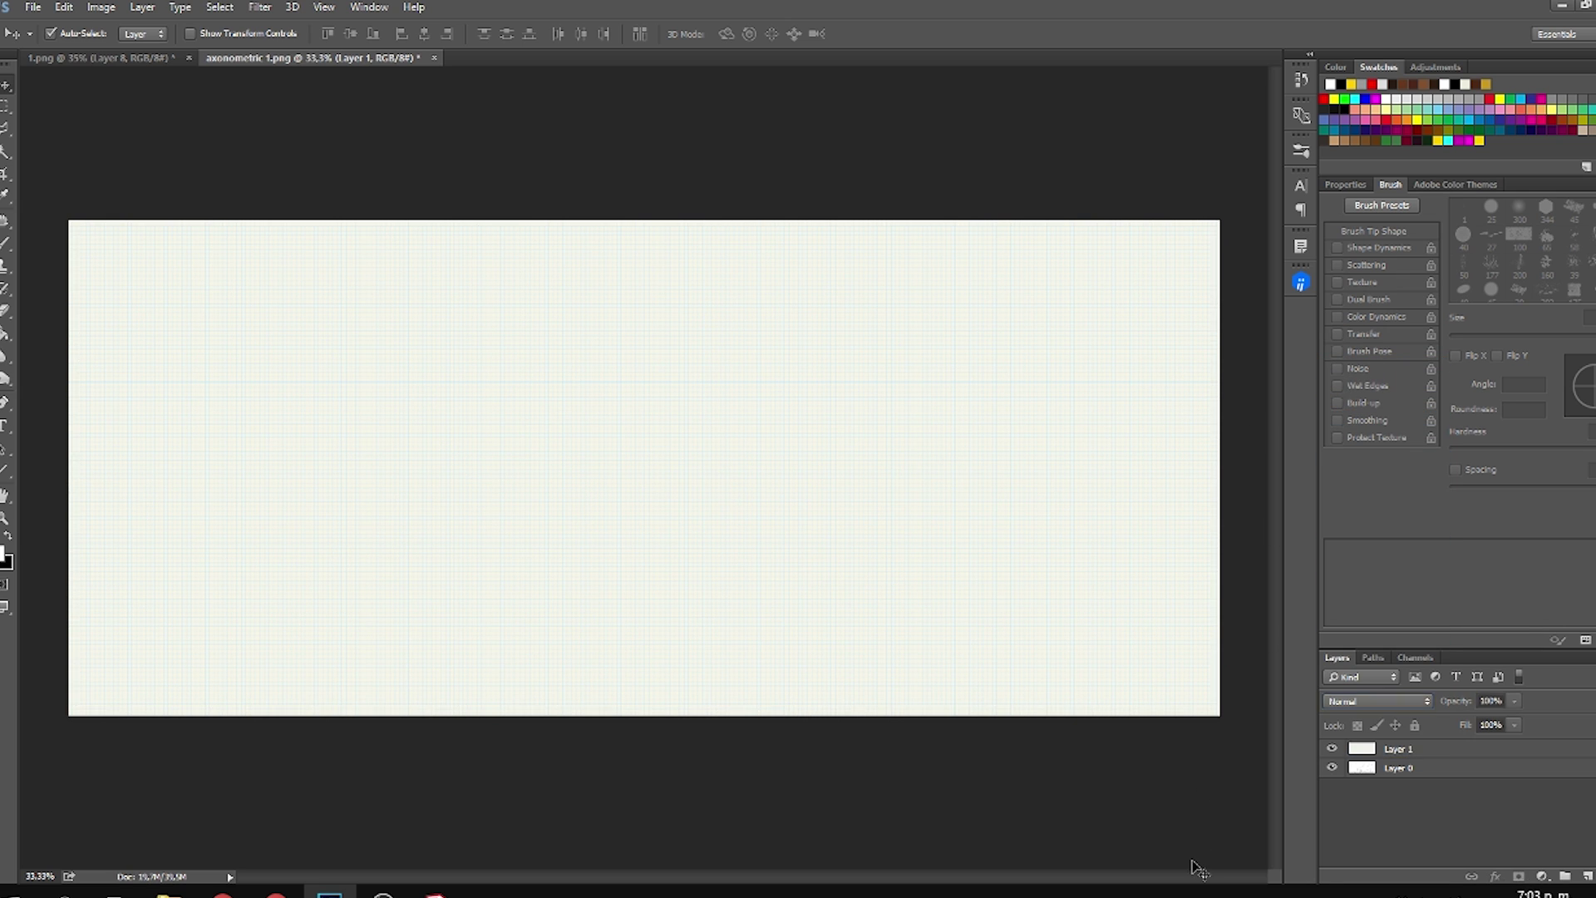
pyautogui.click(1332, 750)
pyautogui.click(1362, 769)
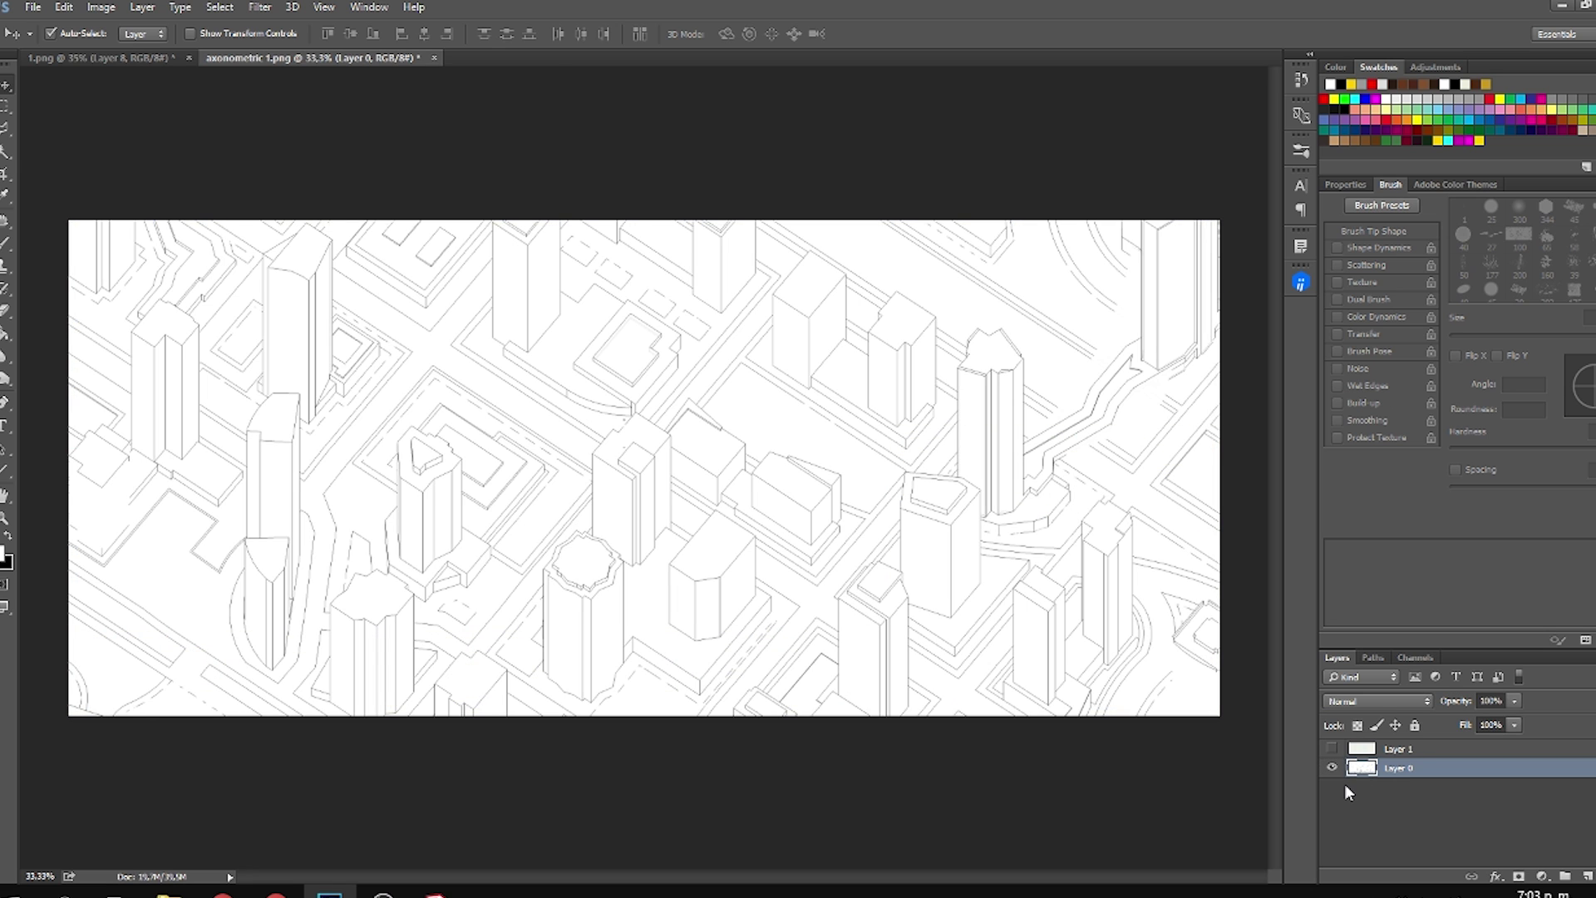
# Select the main street area around the crossing in the drawing's left half with the Magic Wand at tolerance 2.
pyautogui.press('w')
pyautogui.hotkey('alt', 'w')
pyautogui.press('Escape')
pyautogui.scroll(3, 365, 395)
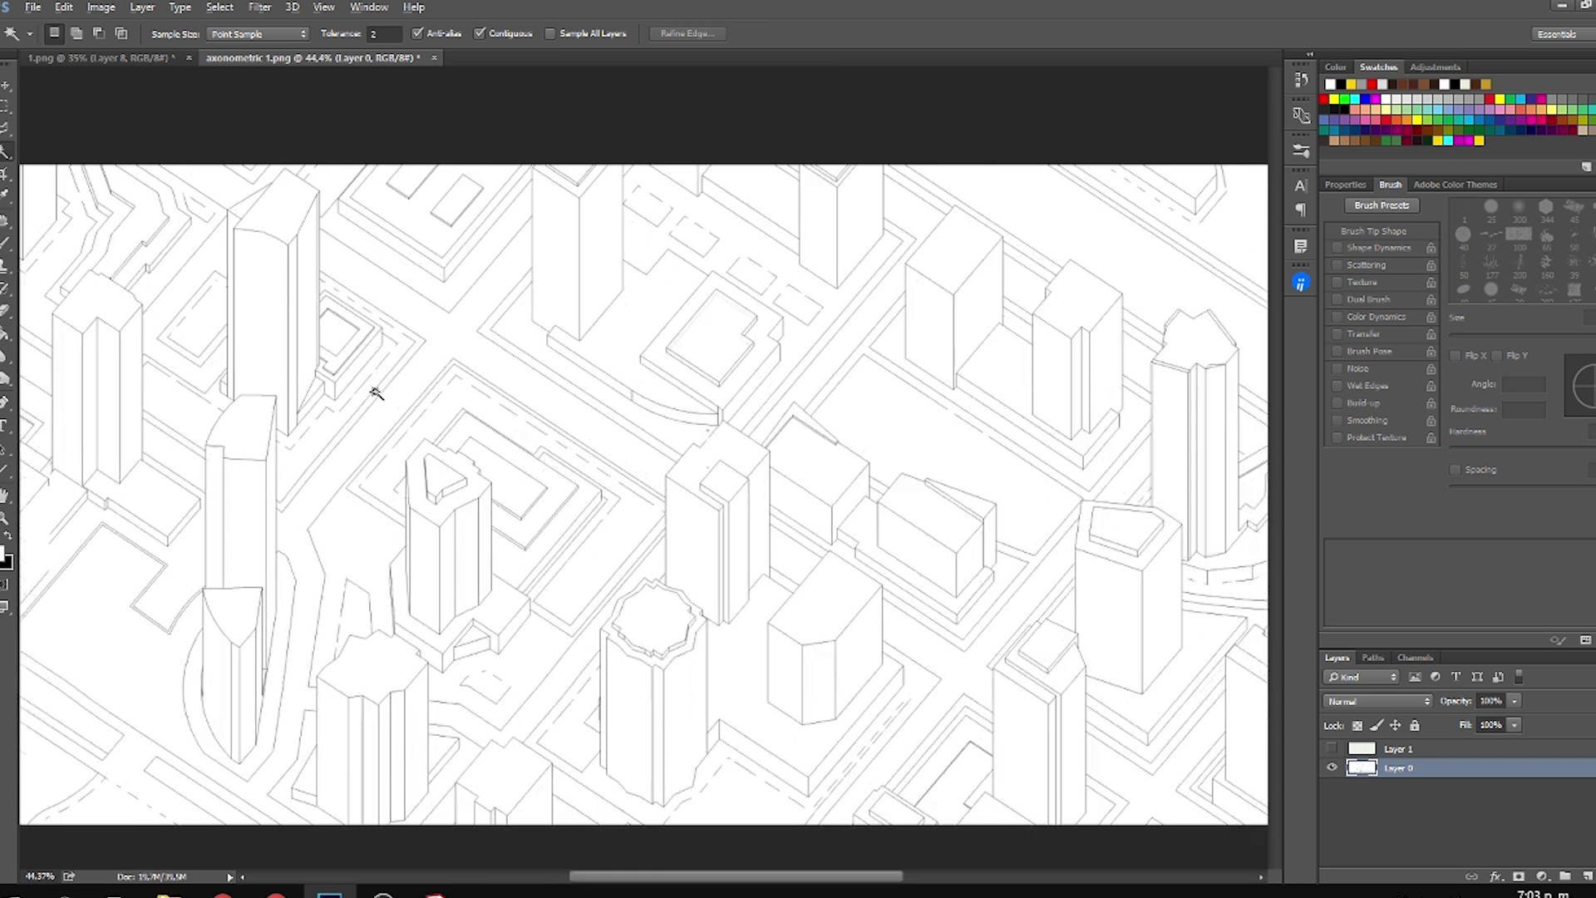
pyautogui.click(454, 359)
pyautogui.press('alt')
pyautogui.scroll(-2, 455, 366)
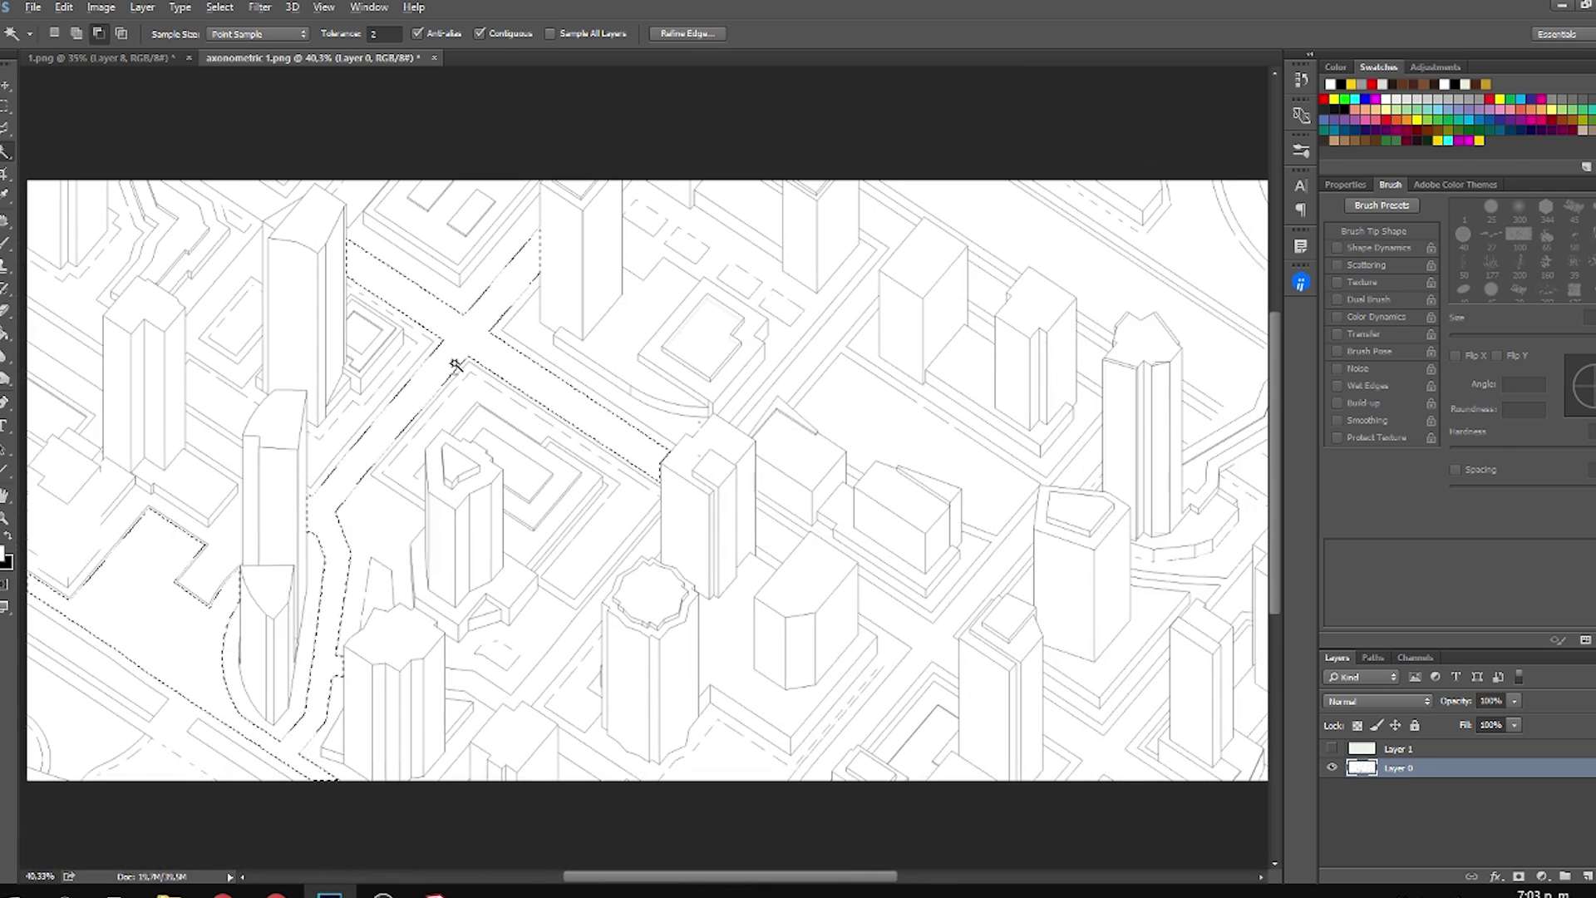
pyautogui.scroll(-1, 391, 672)
pyautogui.scroll(1, 391, 671)
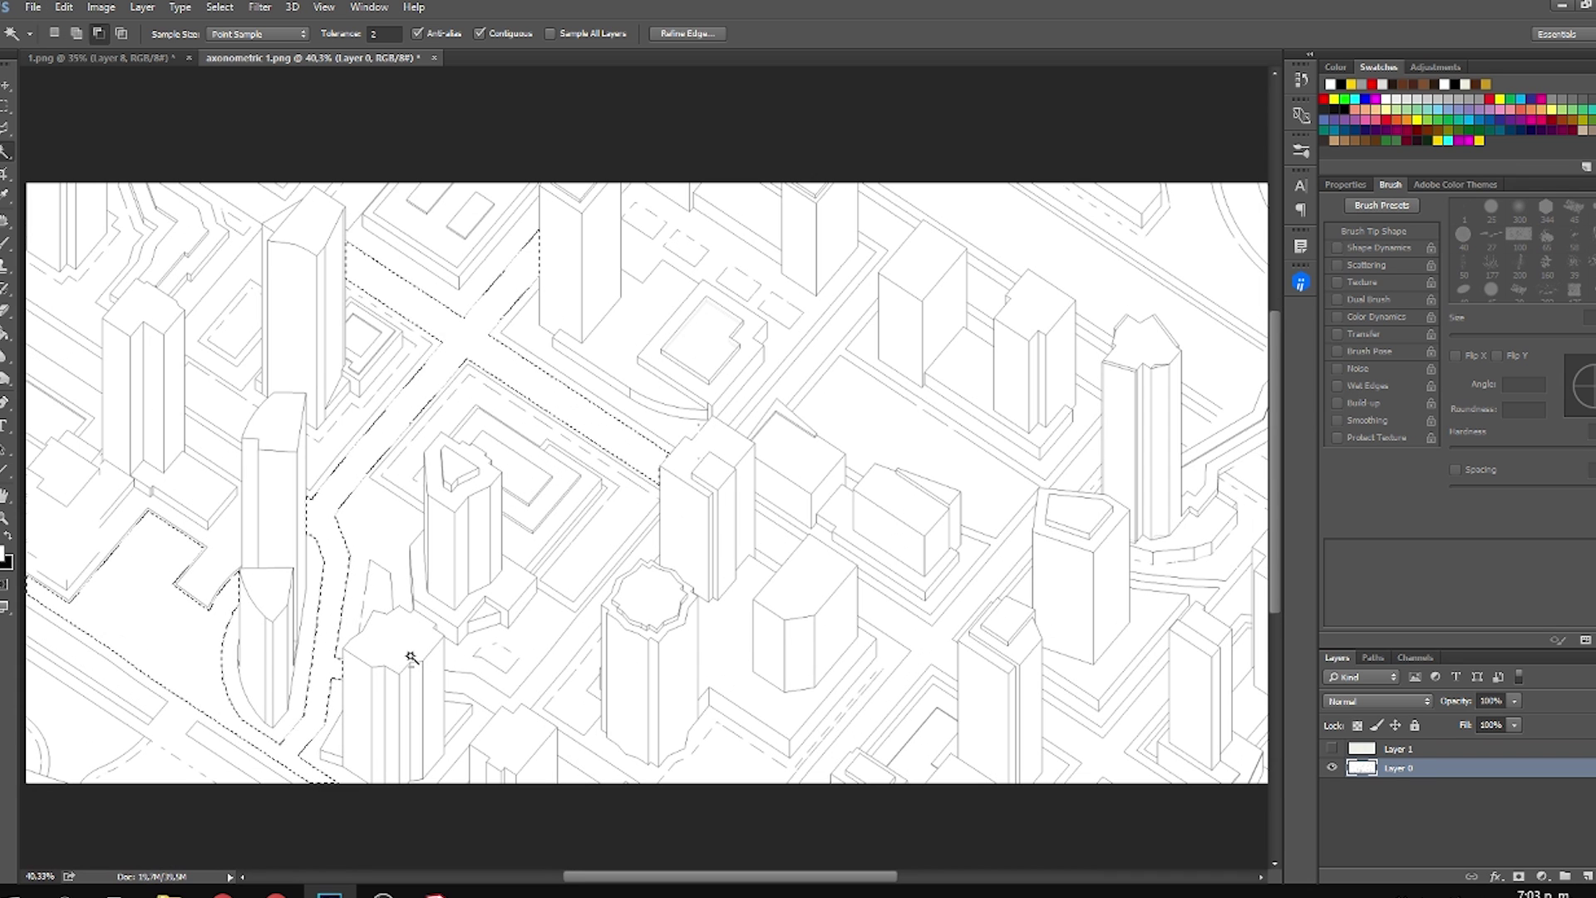
# Add the street behind the upper-left towers and the diagonal street right of the central block to the selection.
pyautogui.click(249, 206)
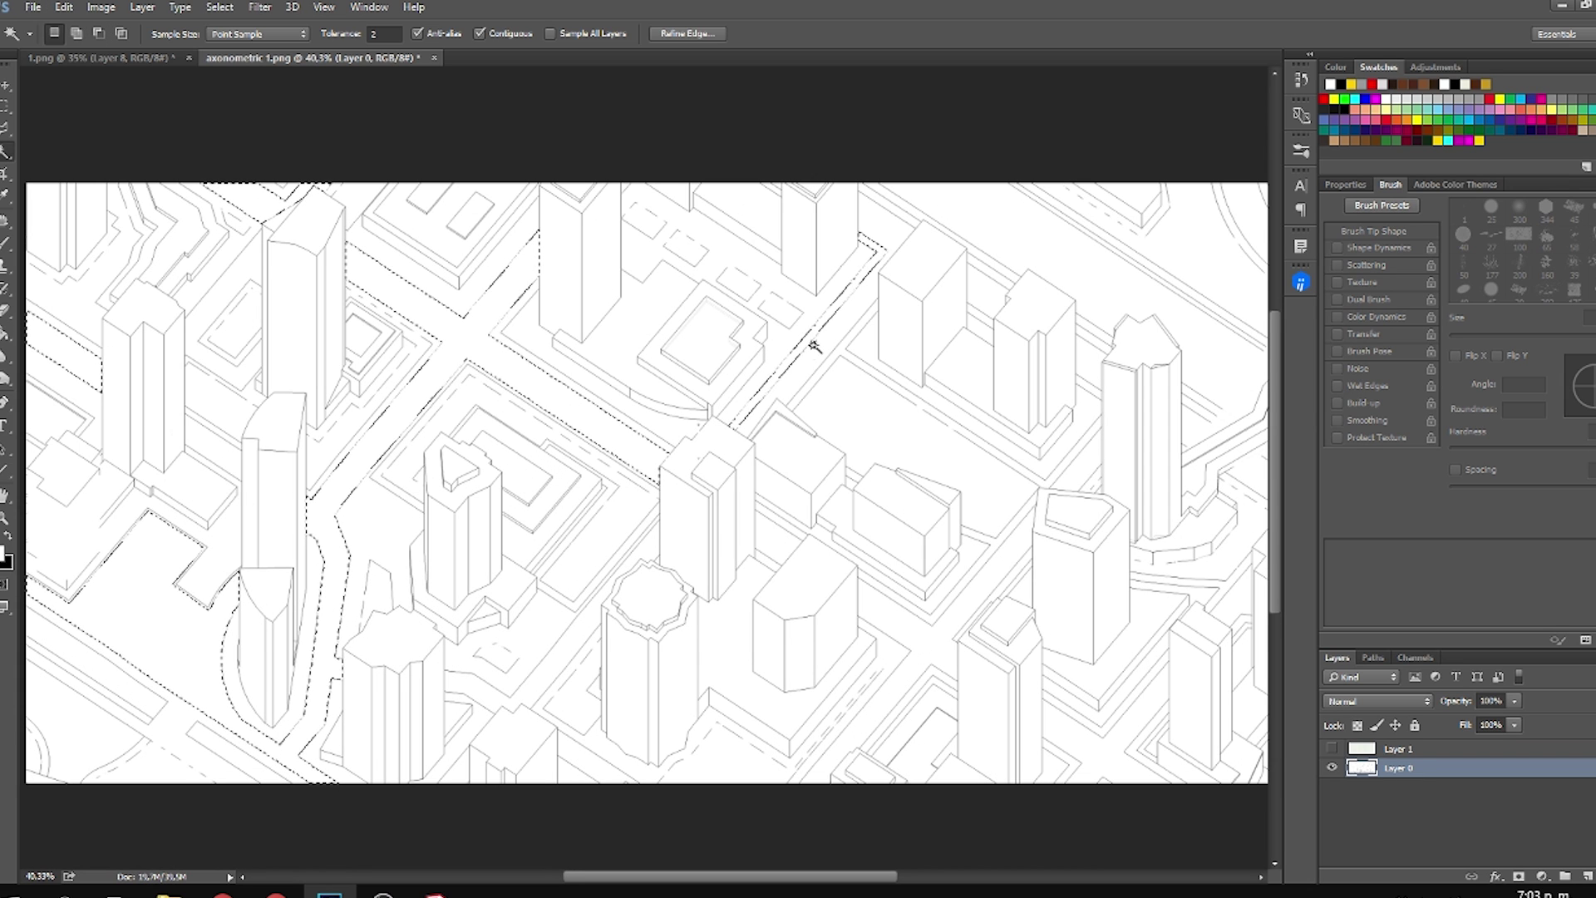
pyautogui.press('v')
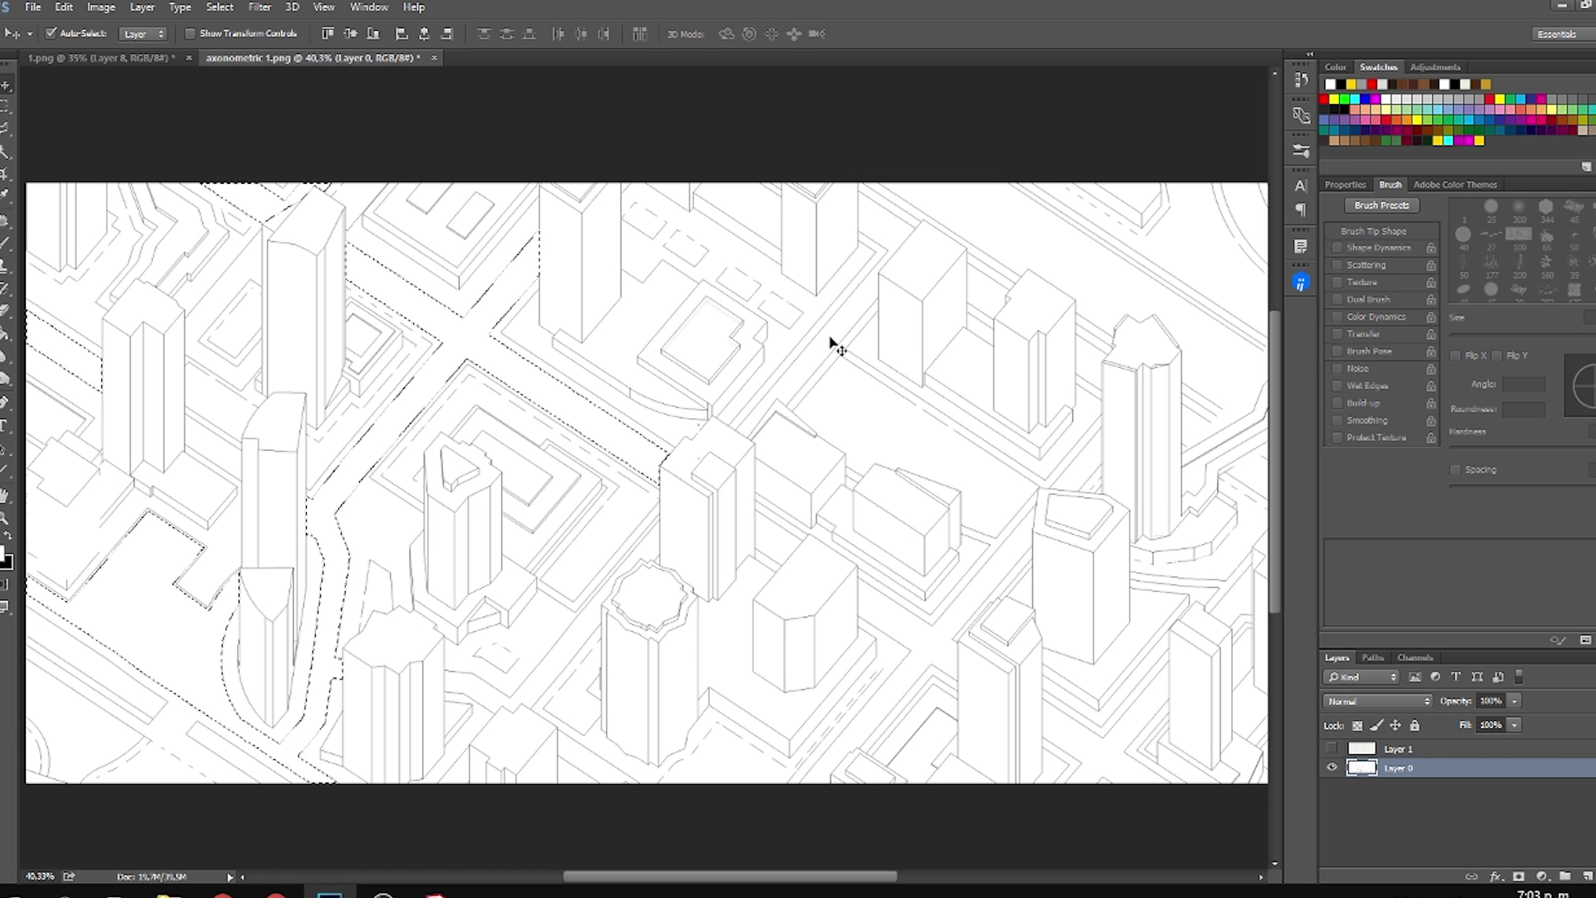
pyautogui.press('w')
pyautogui.click(825, 342)
# Add the diagonal streets and crossings through the drawing's centre and lower middle to the Magic Wand selection.
pyautogui.moveTo(913, 560); pyautogui.dragTo(762, 464)
pyautogui.keyDown('shift'); pyautogui.click(772, 552); pyautogui.keyUp('shift')
pyautogui.keyDown('shift'); pyautogui.click(420, 560); pyautogui.keyUp('shift')
pyautogui.keyDown('shift'); pyautogui.click(940, 637); pyautogui.keyUp('shift')
# Add the crossing at the drawing's right edge and the curved road in its upper-right corner to the selection.
pyautogui.moveTo(1019, 545); pyautogui.dragTo(712, 624)
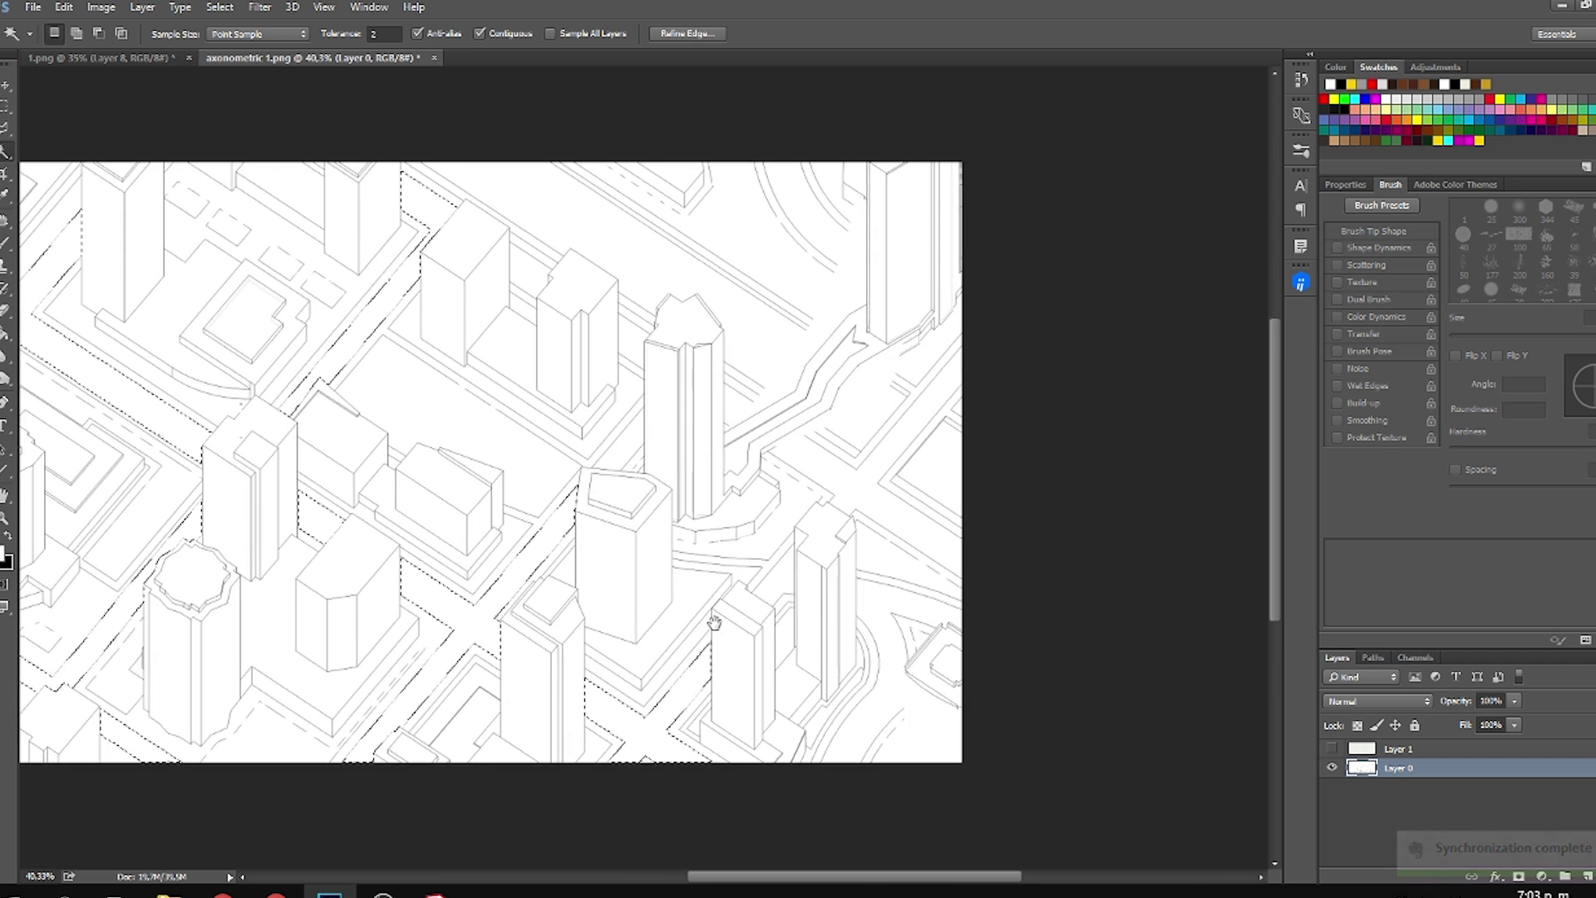
pyautogui.keyDown('shift'); pyautogui.click(863, 499); pyautogui.keyUp('shift')
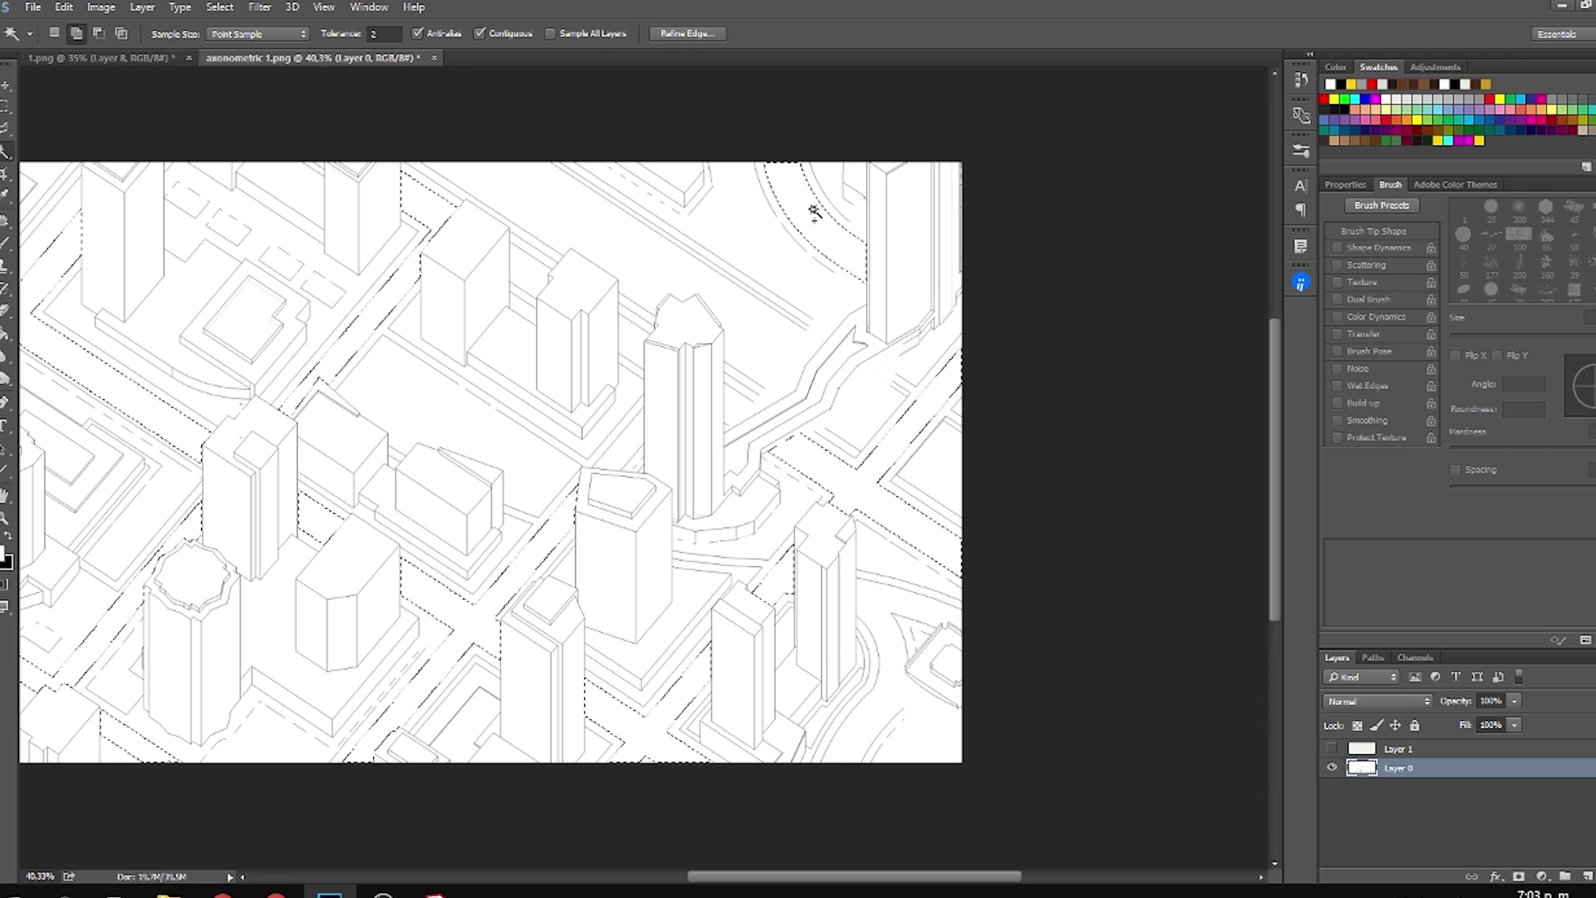
pyautogui.scroll(-1, 1042, 560)
pyautogui.scroll(-2, 1042, 560)
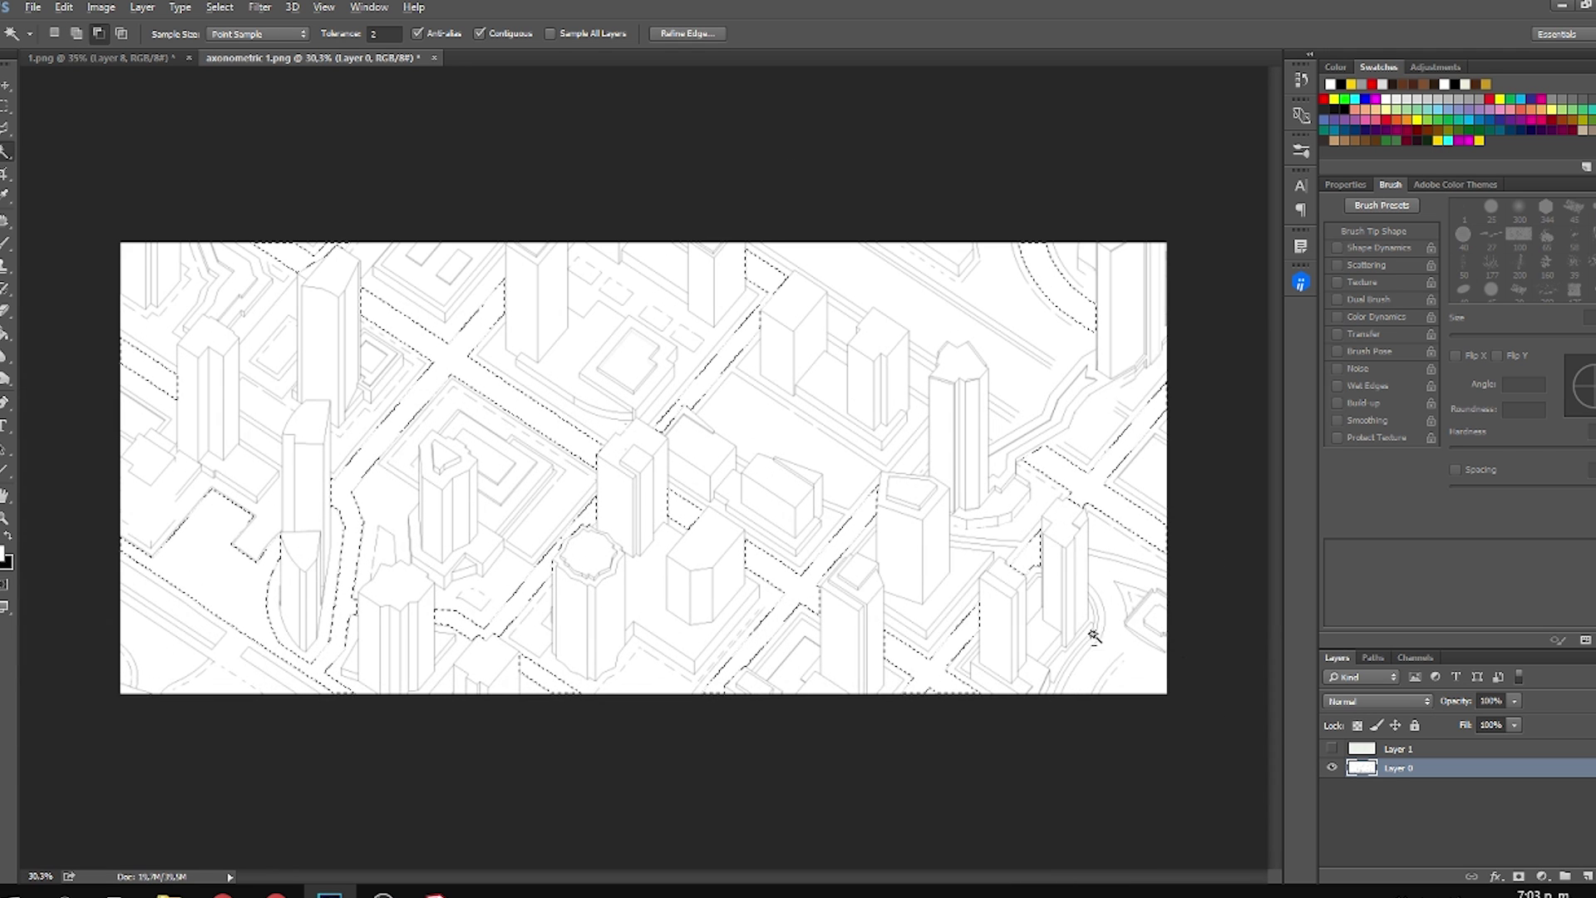
# Show the grid paper layer, make it active and mask it with the street selection so the texture covers only the streets.
pyautogui.click(1331, 749)
pyautogui.click(1405, 749)
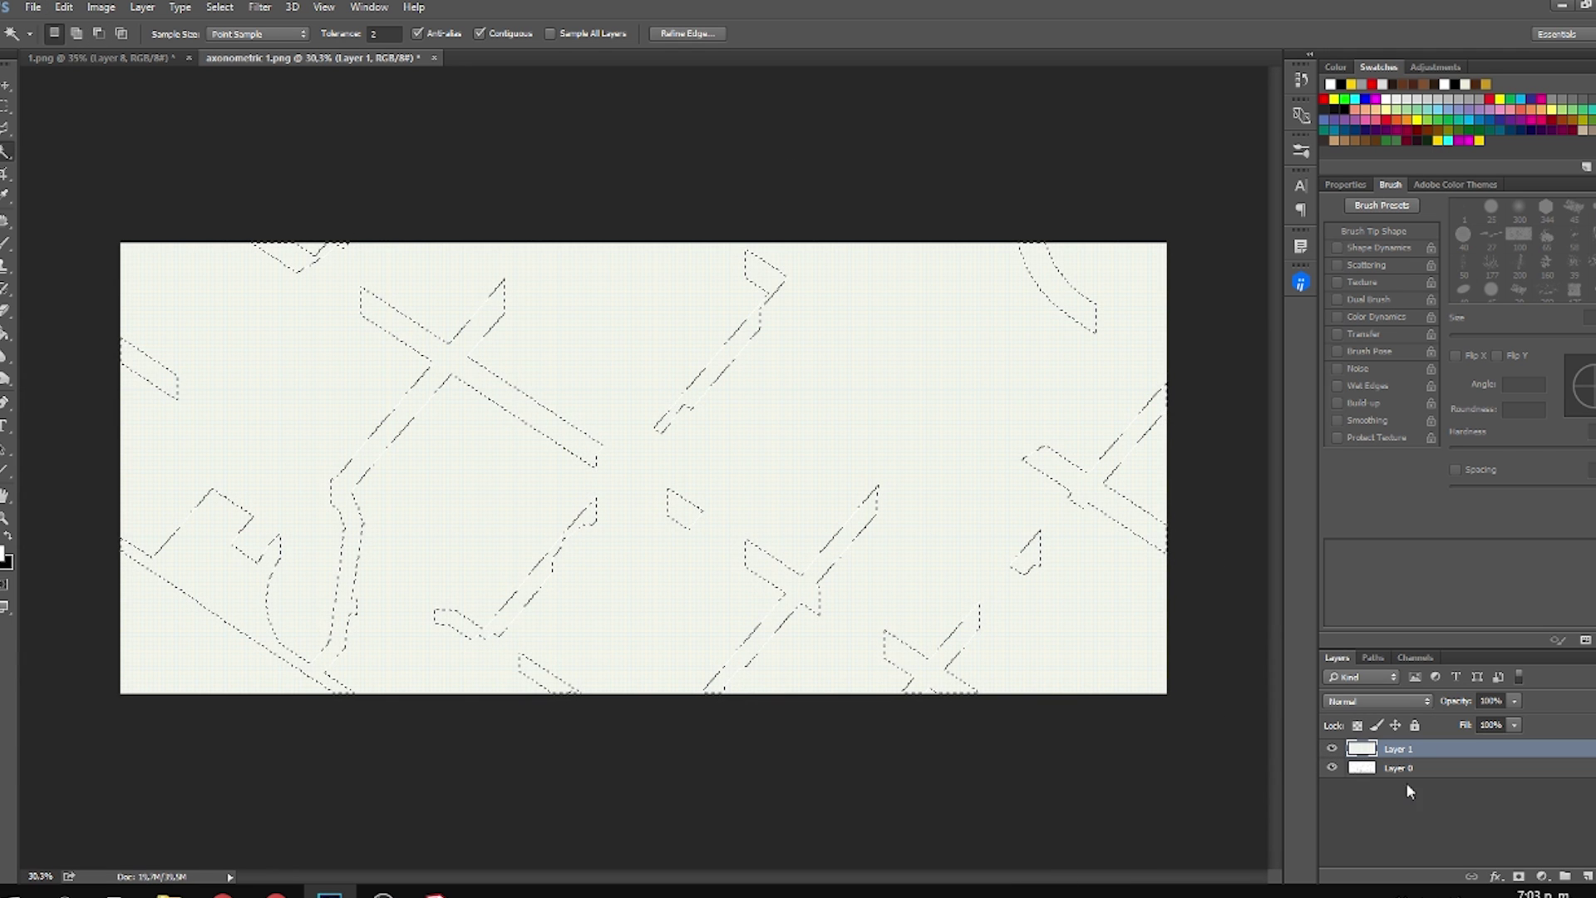
pyautogui.click(1518, 877)
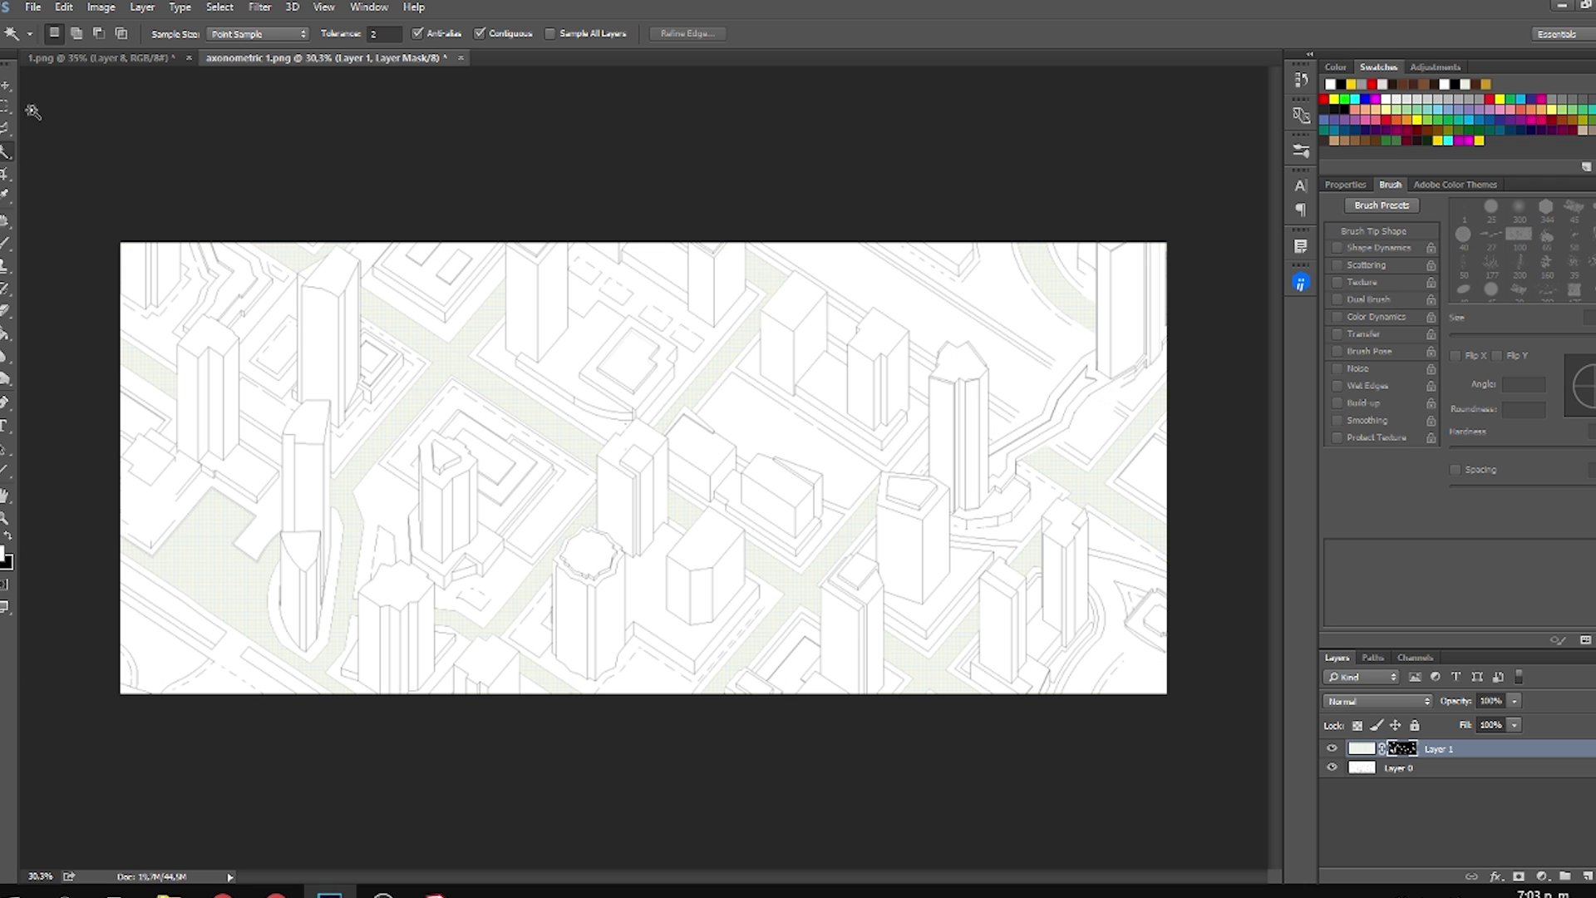
pyautogui.click(6, 90)
pyautogui.scroll(3, 709, 467)
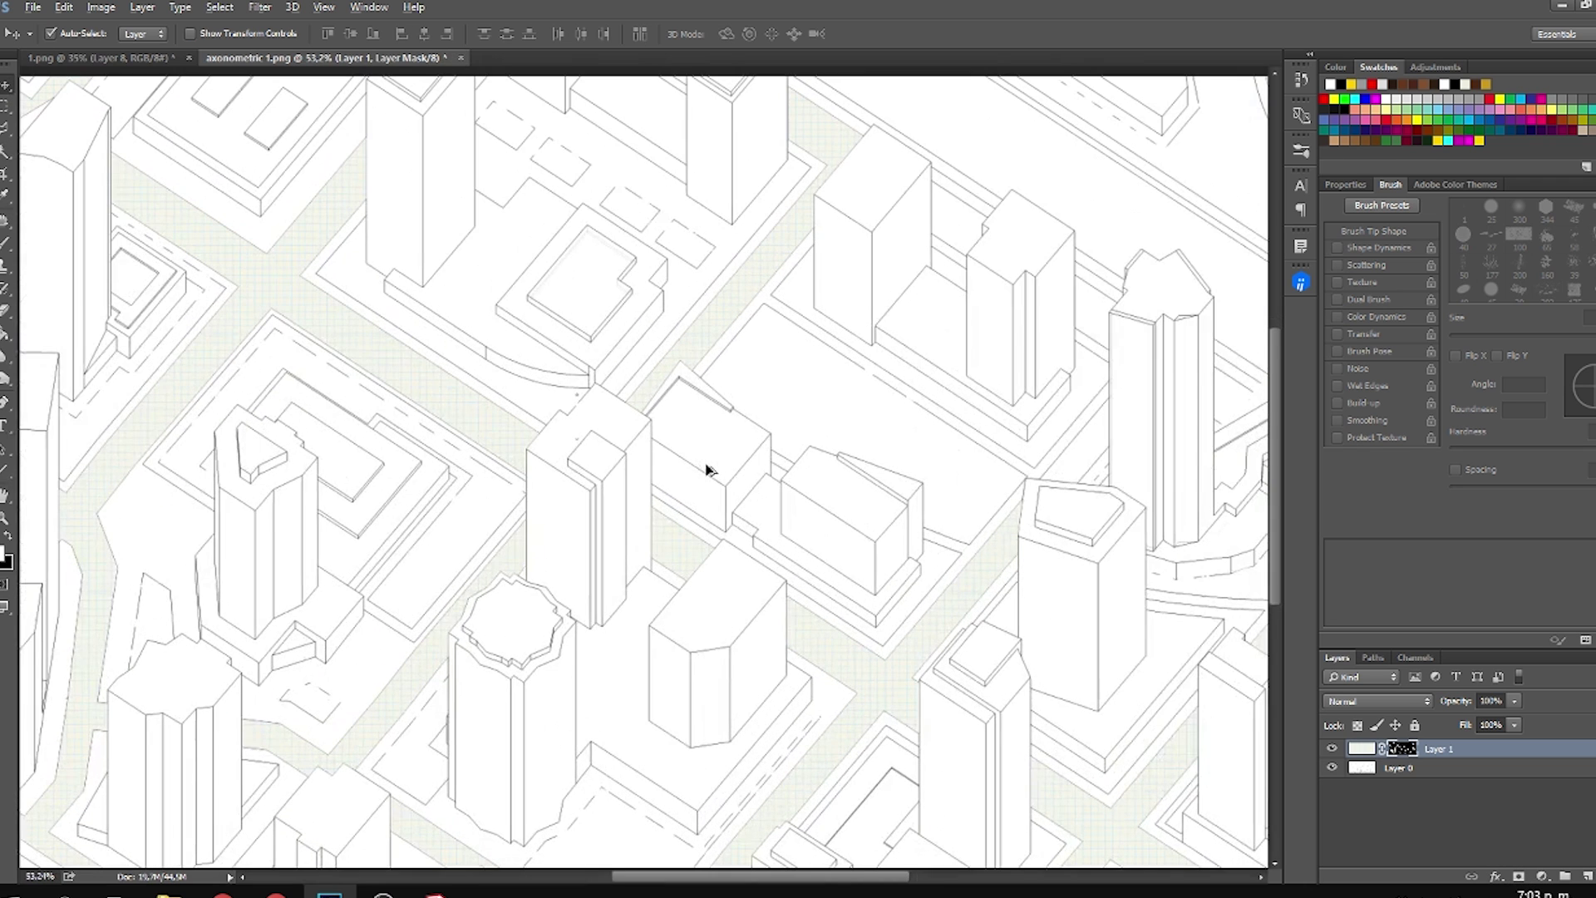
pyautogui.scroll(-2, 709, 470)
pyautogui.scroll(-1, 733, 479)
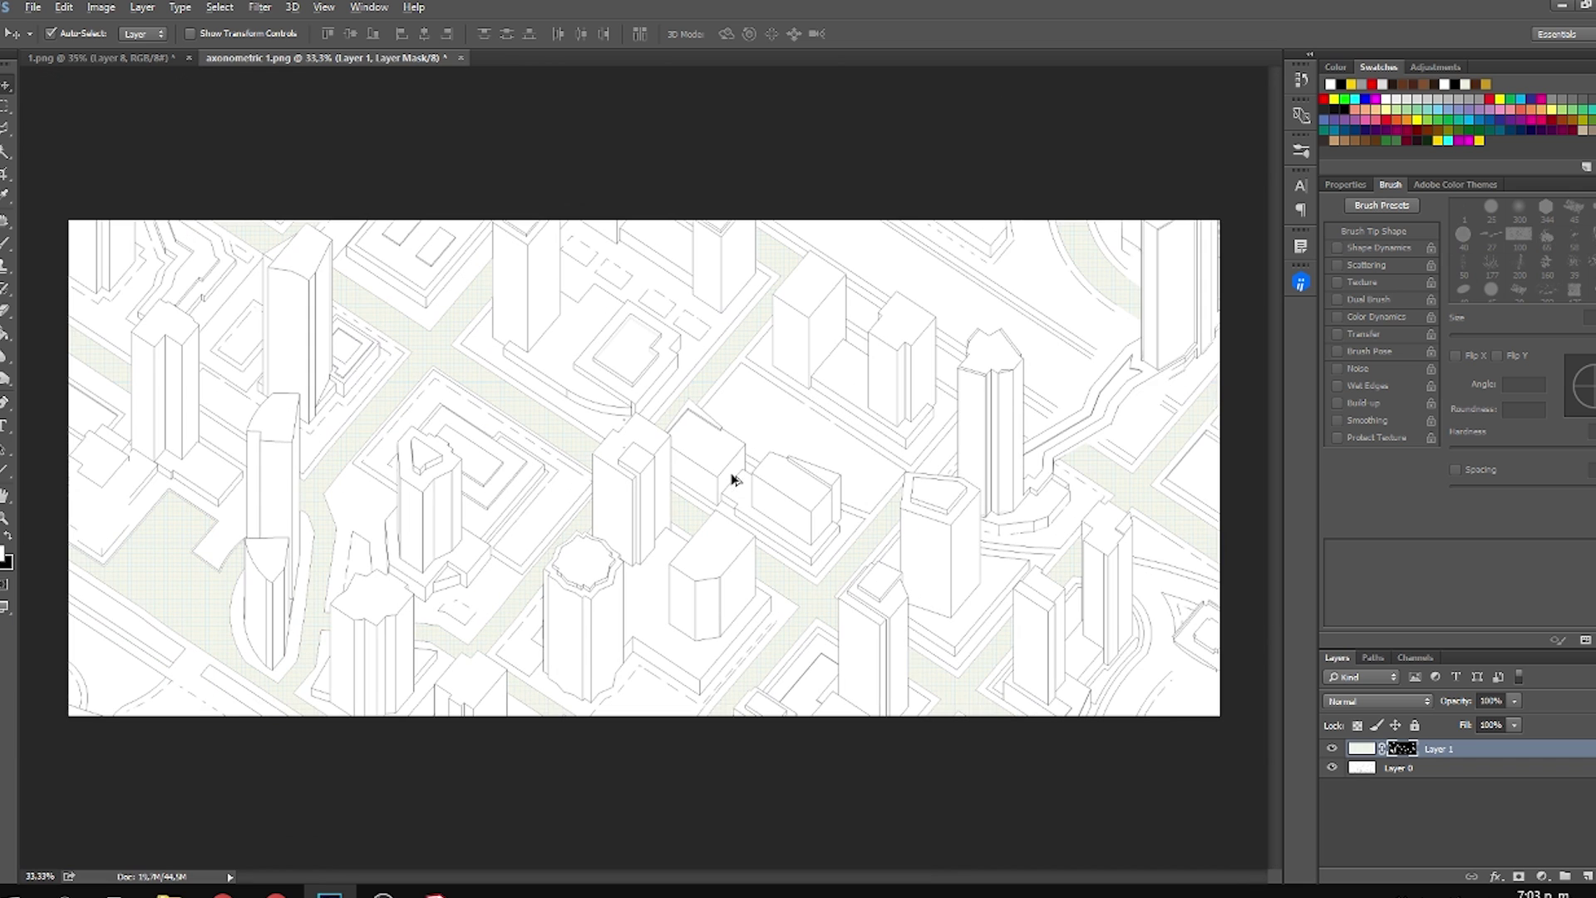
# Create a new layer above the grid paper and choose the 640 px standing-person brush tip, reduced to about 490 px.
pyautogui.click(1587, 876)
pyautogui.press('b')
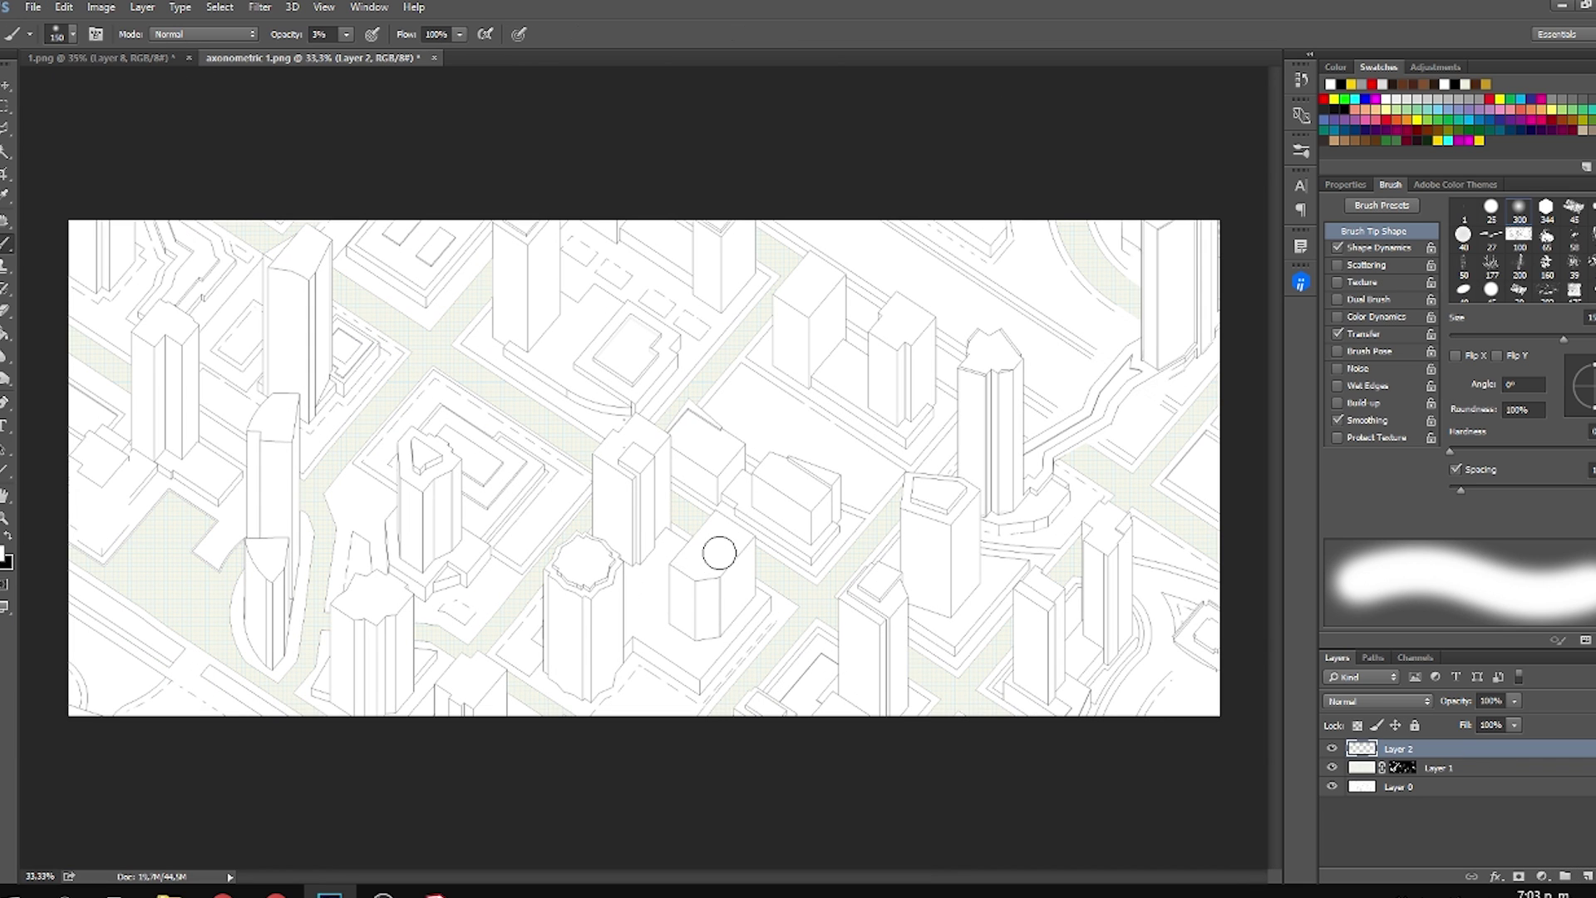
pyautogui.rightClick(785, 562)
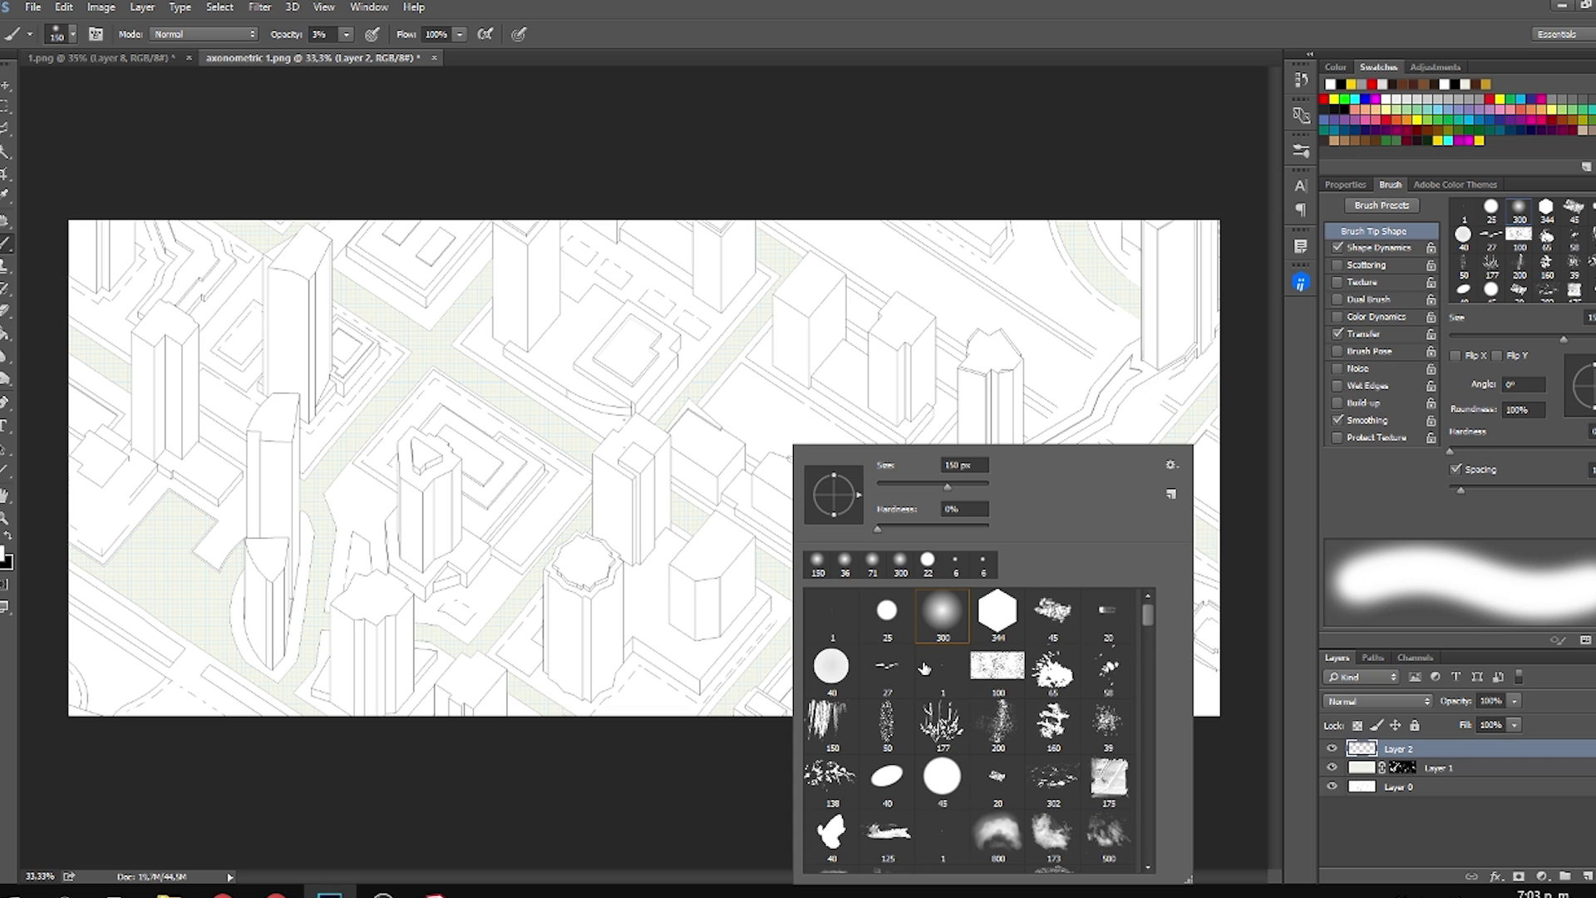
pyautogui.moveTo(1145, 620)
pyautogui.mouseDown()
pyautogui.moveTo(1146, 711)
pyautogui.moveTo(1147, 691)
pyautogui.mouseUp()
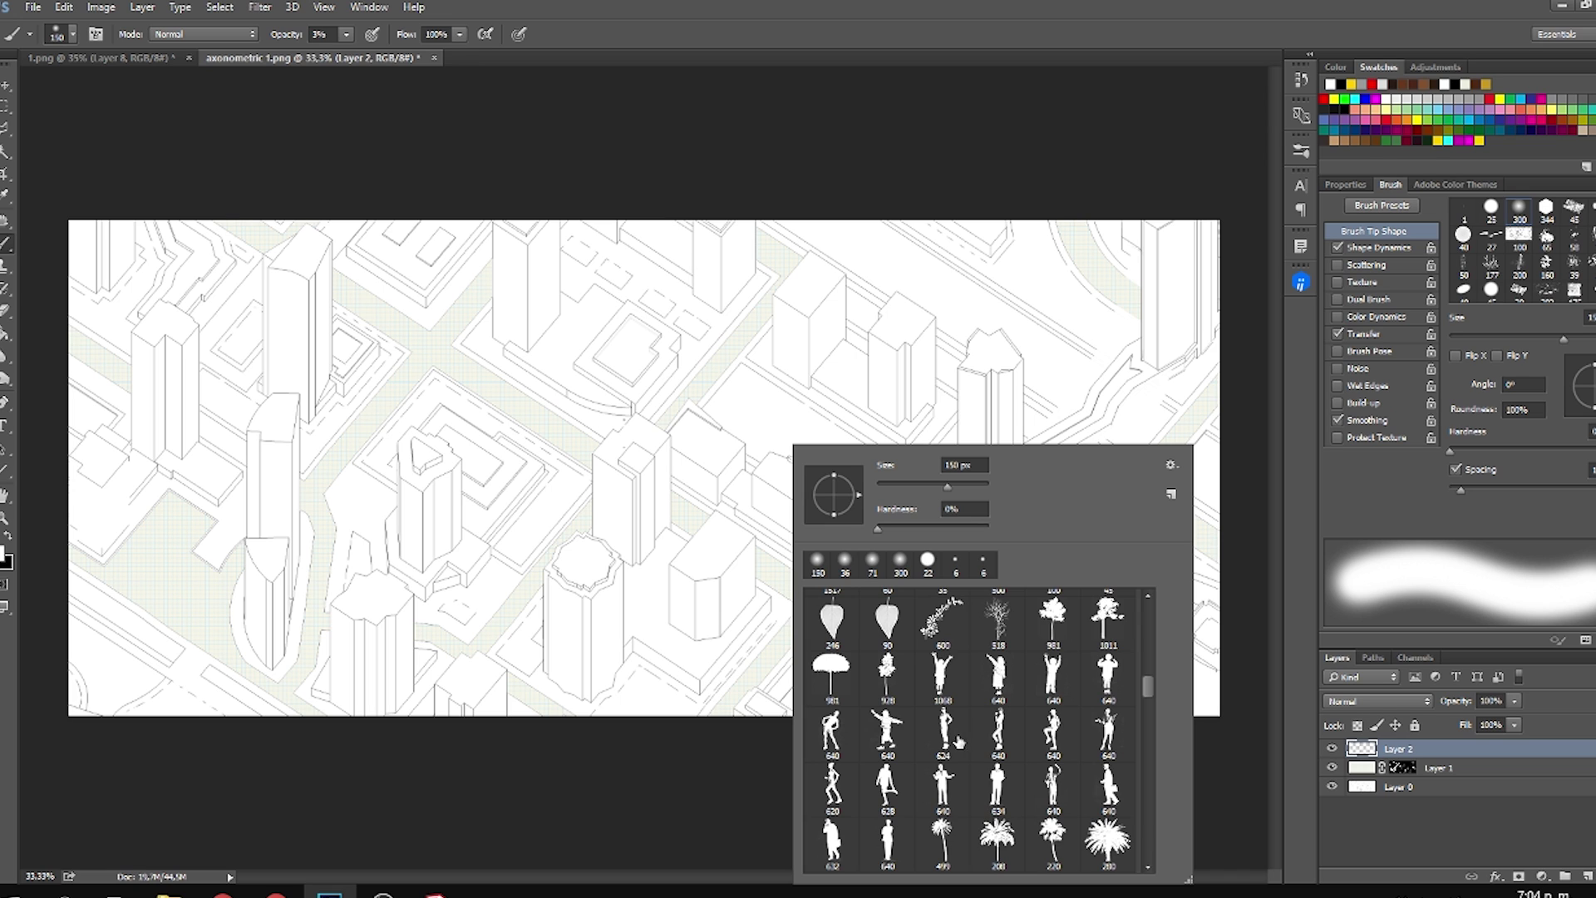
pyautogui.click(887, 840)
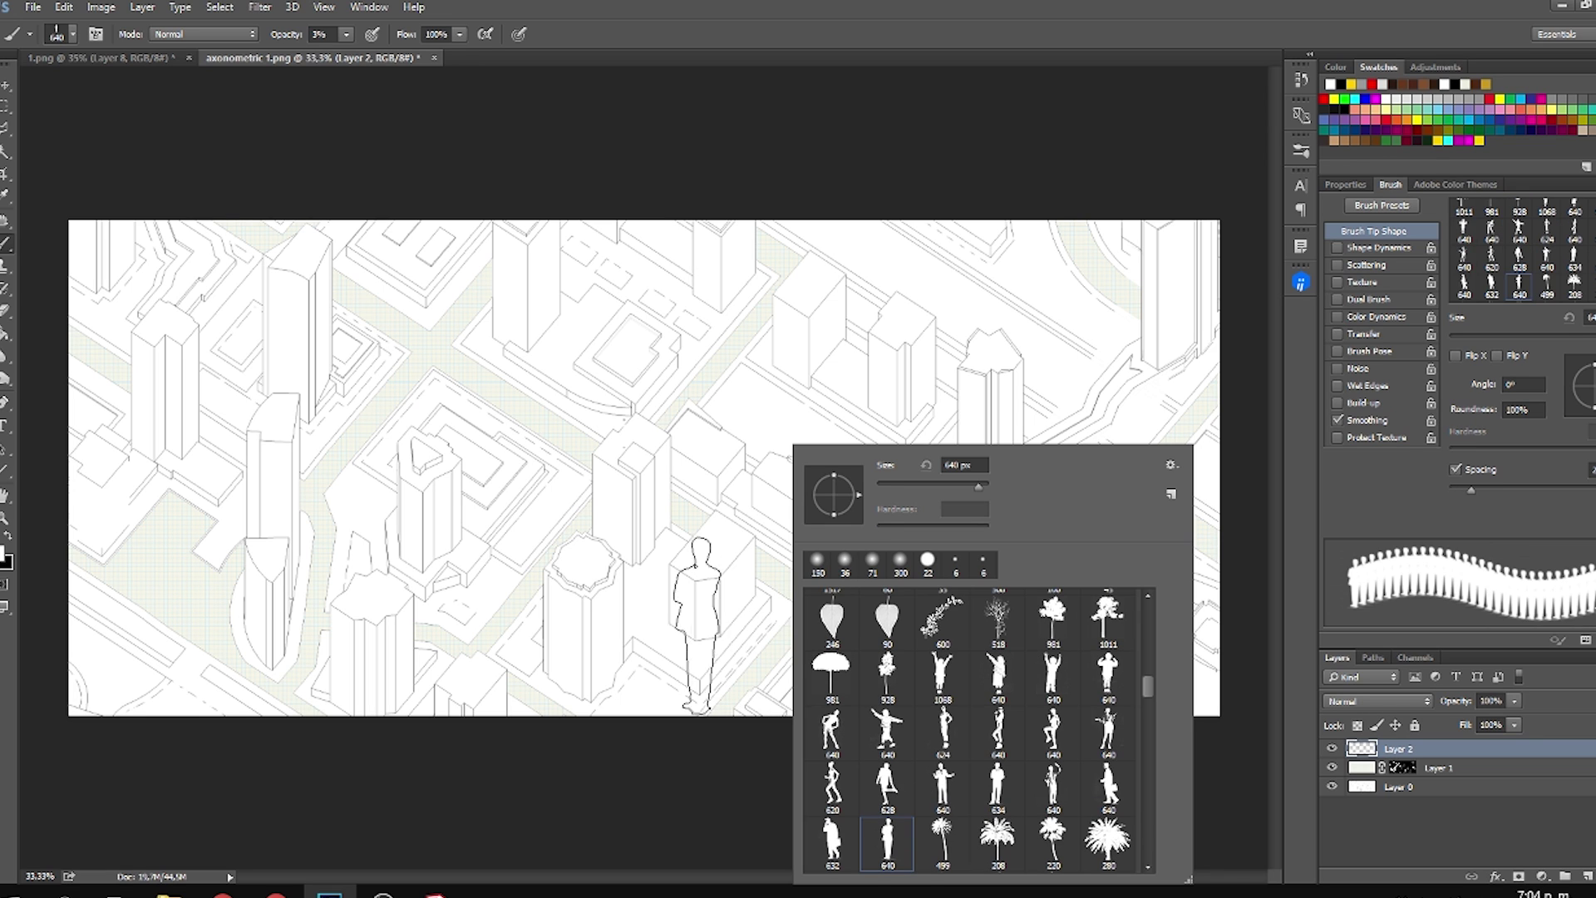
pyautogui.keyDown('alt'); pyautogui.moveTo(998, 379); pyautogui.dragTo(966, 380); pyautogui.keyUp('alt')
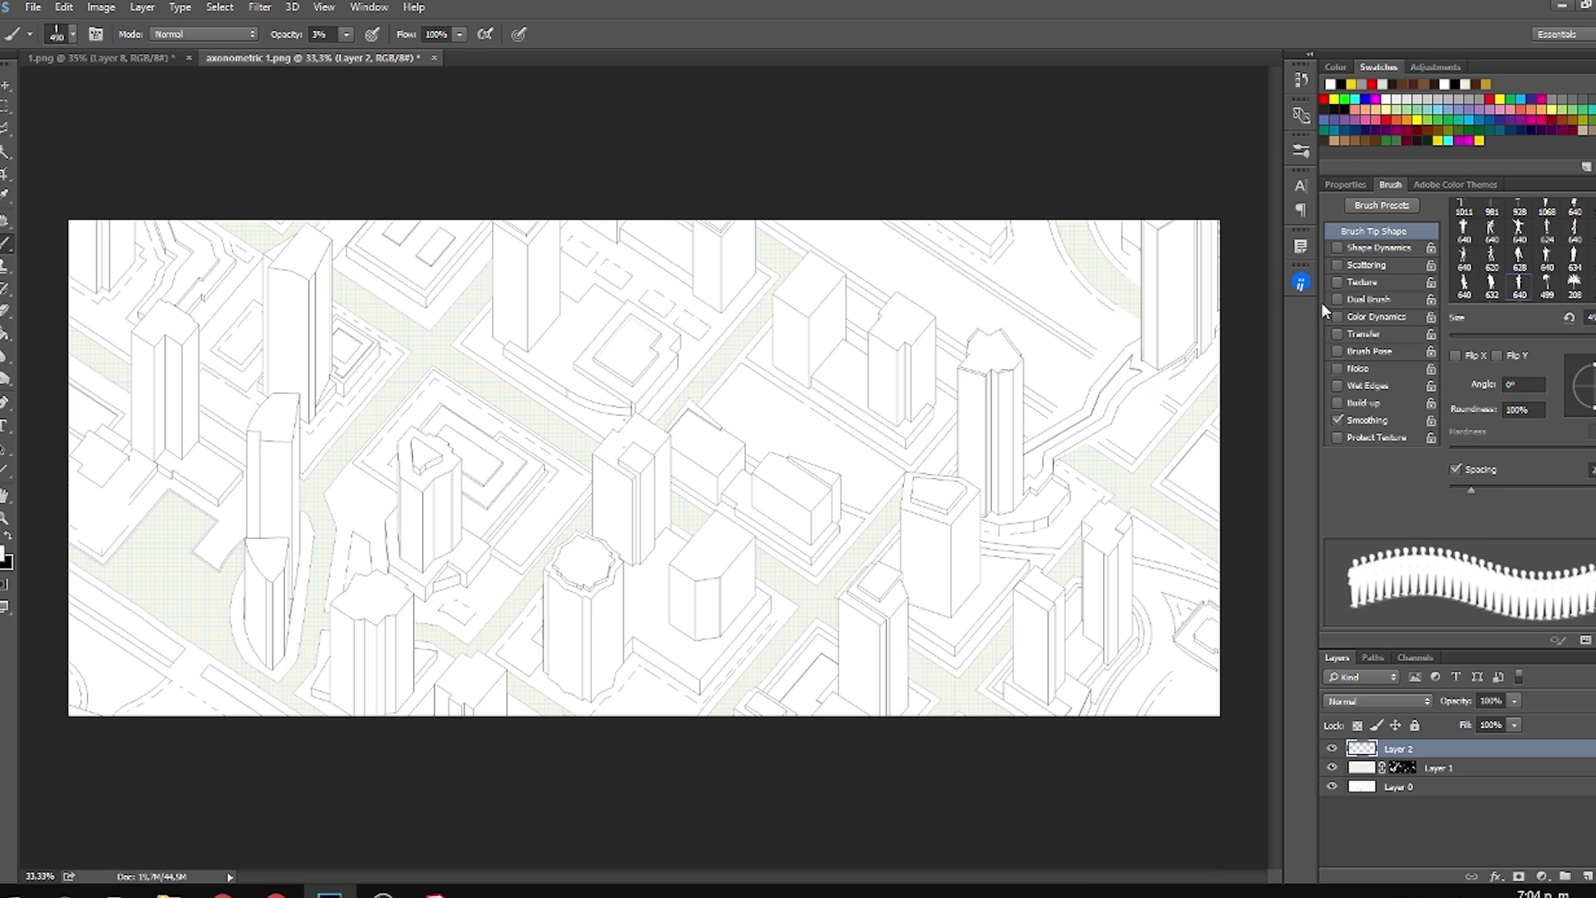
# Enable Scattering with a higher scatter amount on the figure brush, set its opacity to 100%, and undo the test strokes.
pyautogui.click(1361, 262)
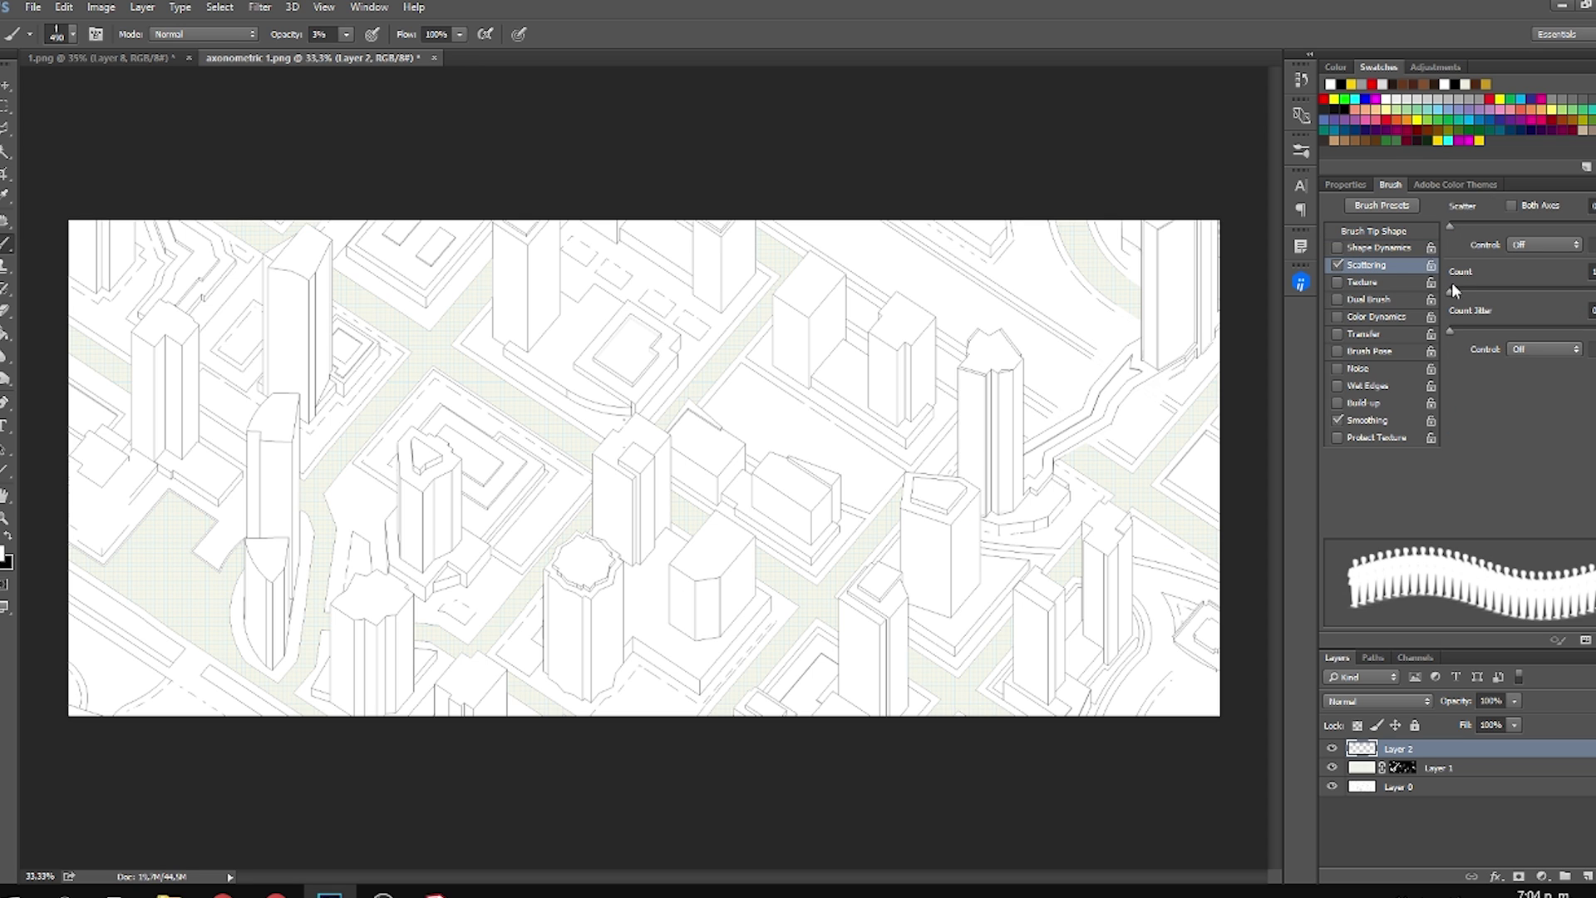
pyautogui.moveTo(1465, 224); pyautogui.dragTo(1505, 224)
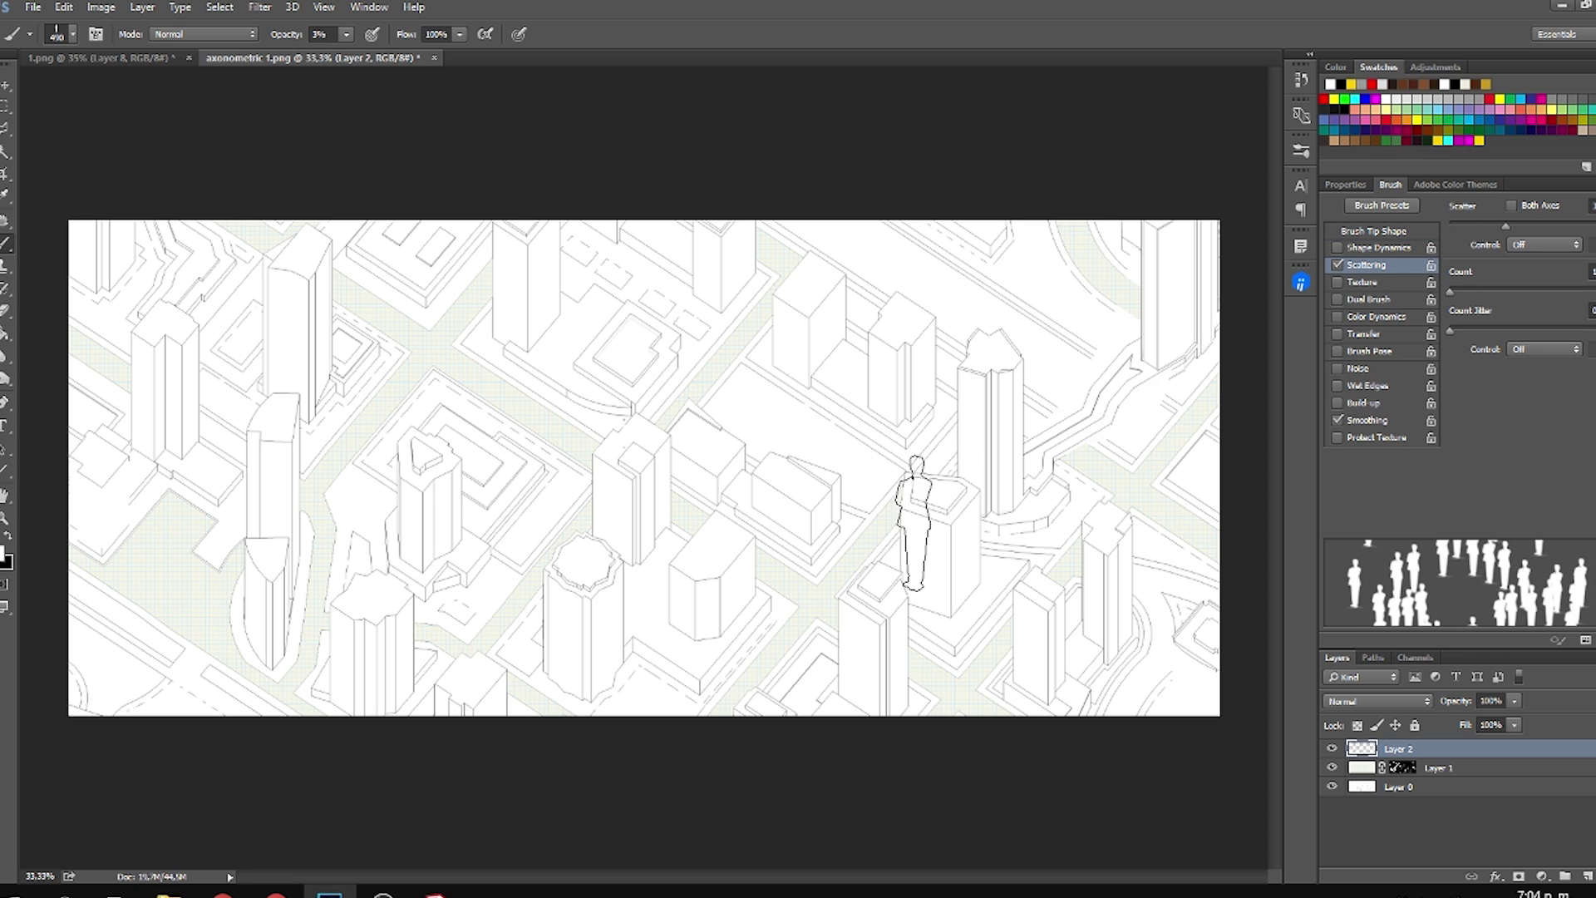
pyautogui.moveTo(741, 586)
pyautogui.mouseDown()
pyautogui.moveTo(707, 597)
pyautogui.moveTo(741, 593)
pyautogui.moveTo(744, 559)
pyautogui.moveTo(730, 559)
pyautogui.moveTo(636, 591)
pyautogui.mouseUp()
pyautogui.hotkey('ctrl', 'z')
pyautogui.press('0')
pyautogui.click(649, 582)
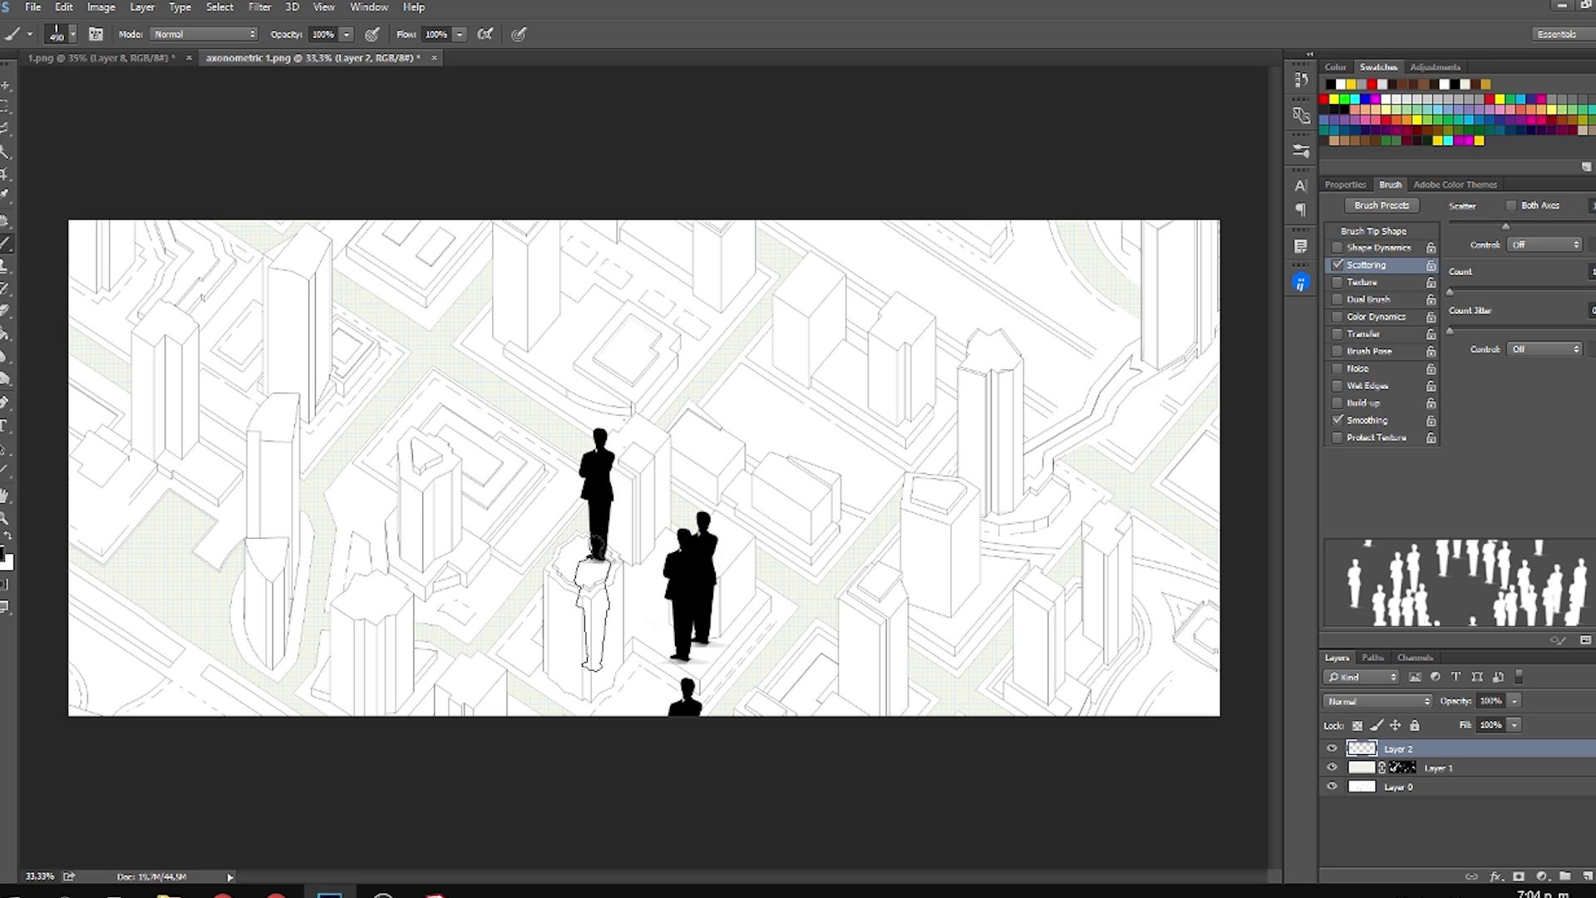
pyautogui.hotkey('ctrl', 'z')
# Reduce the figure brush to about 13 px and scatter people over the plaza at the foot of the left-central tower.
pyautogui.scroll(3, 533, 513)
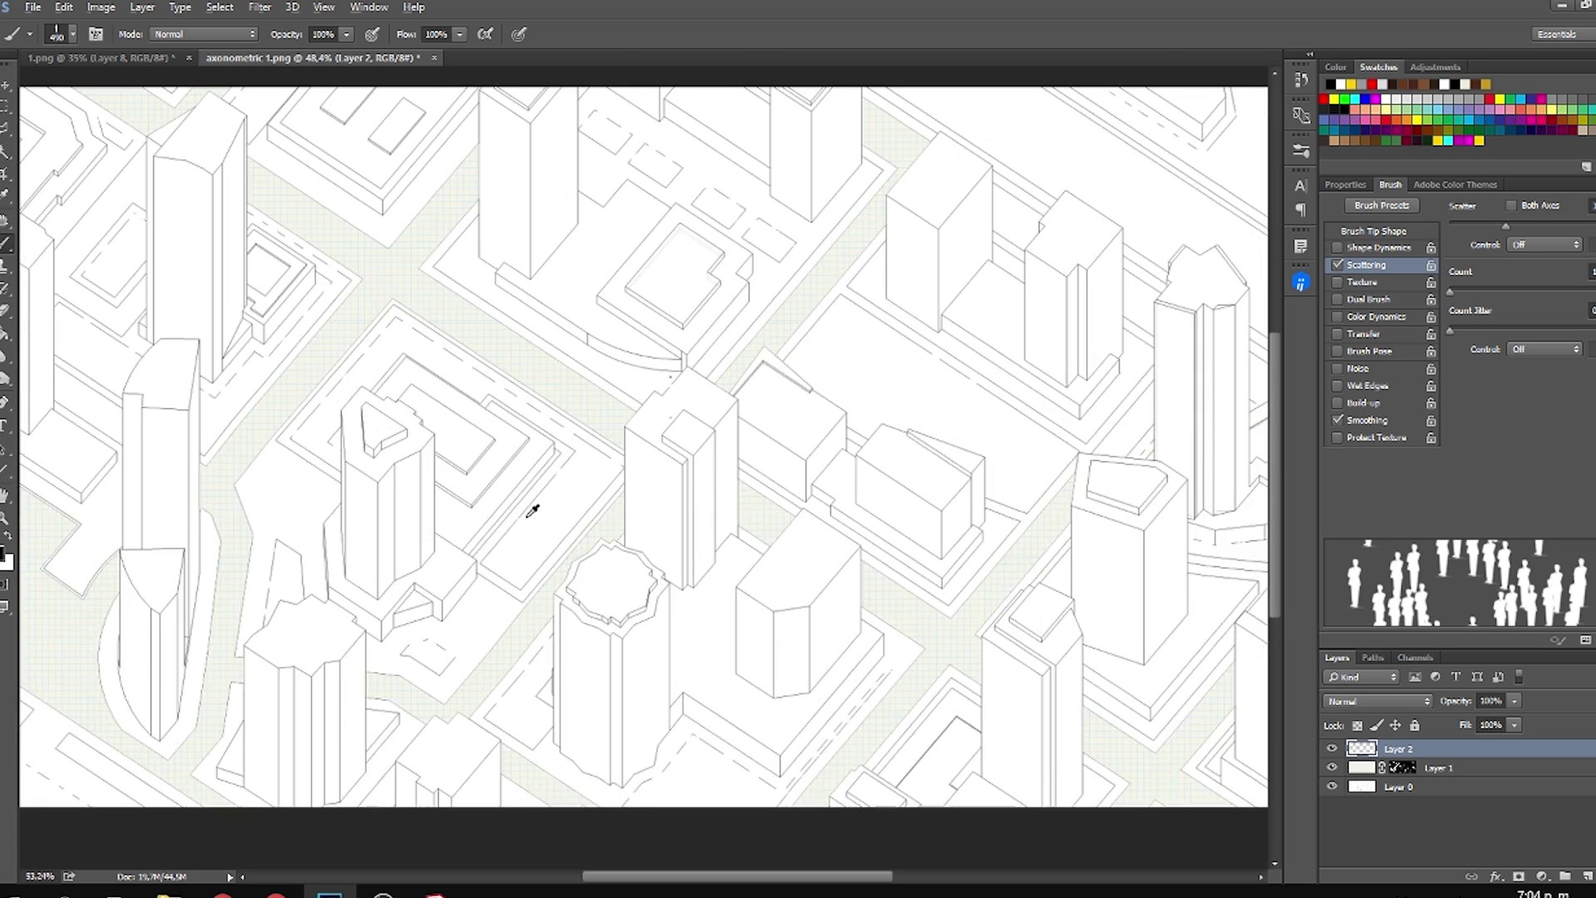
pyautogui.moveTo(562, 516); pyautogui.dragTo(446, 536)
pyautogui.scroll(2, 478, 625)
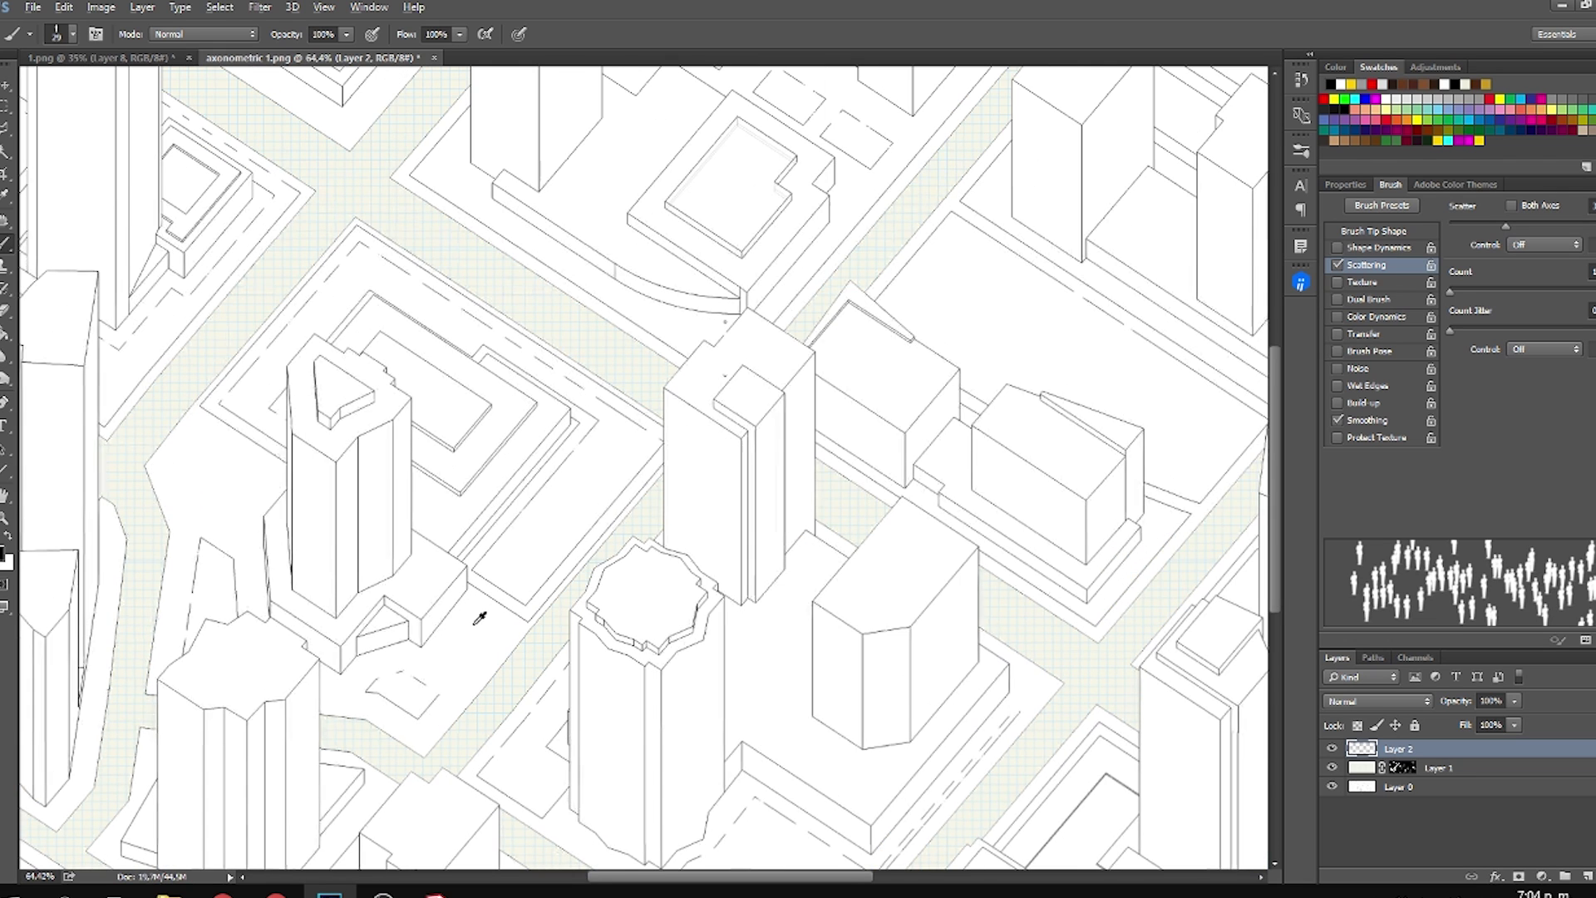
pyautogui.moveTo(476, 613); pyautogui.dragTo(443, 619)
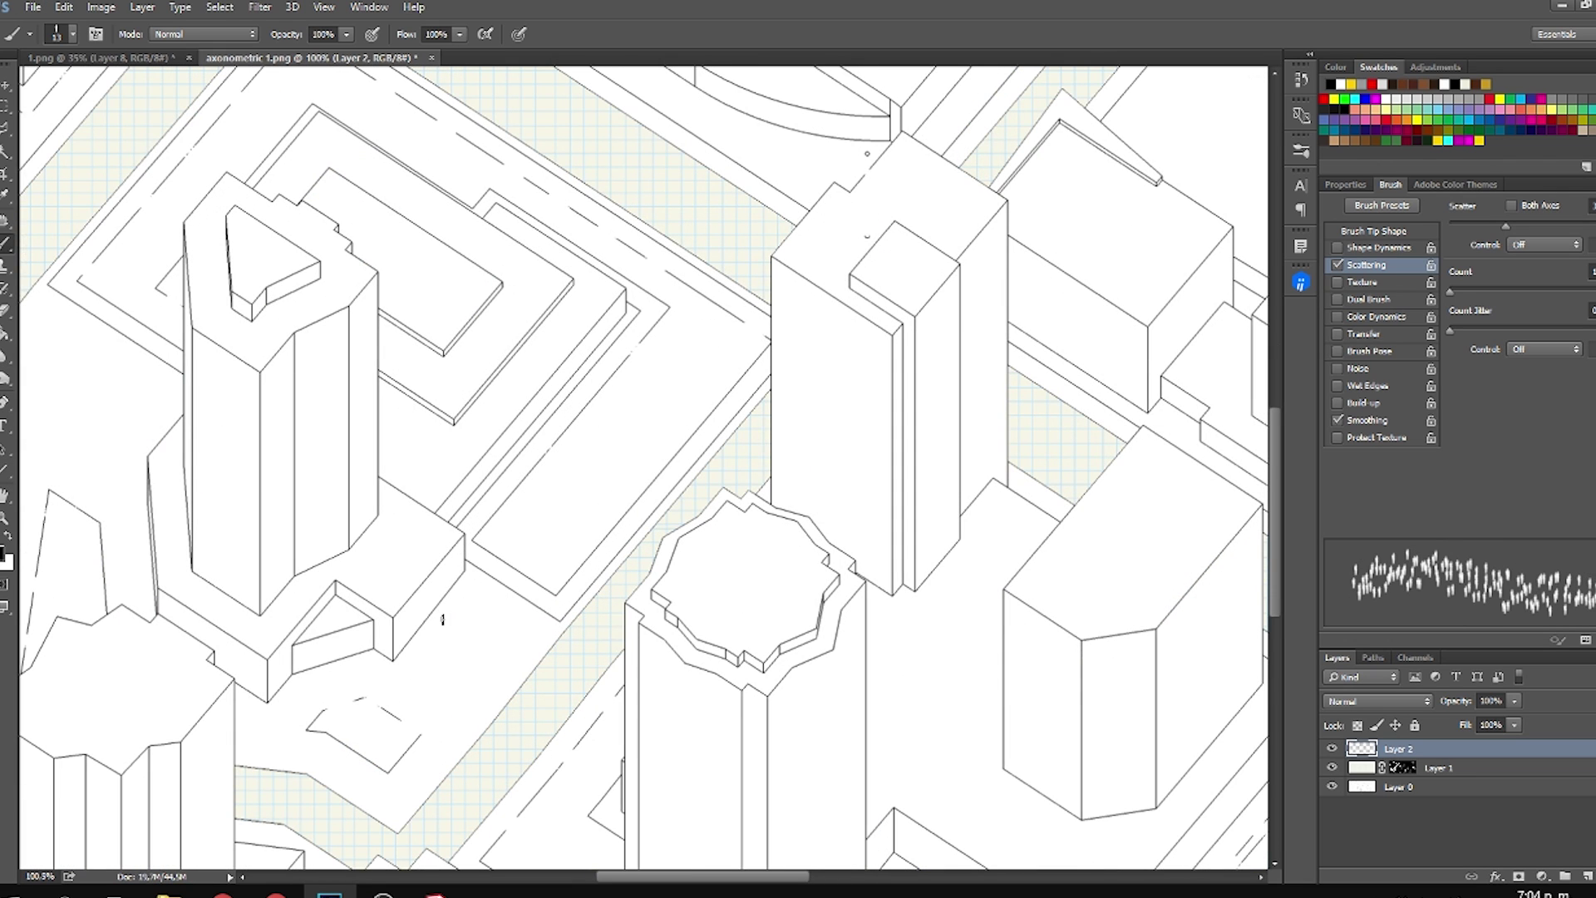
pyautogui.hotkey('ctrl', 'z')
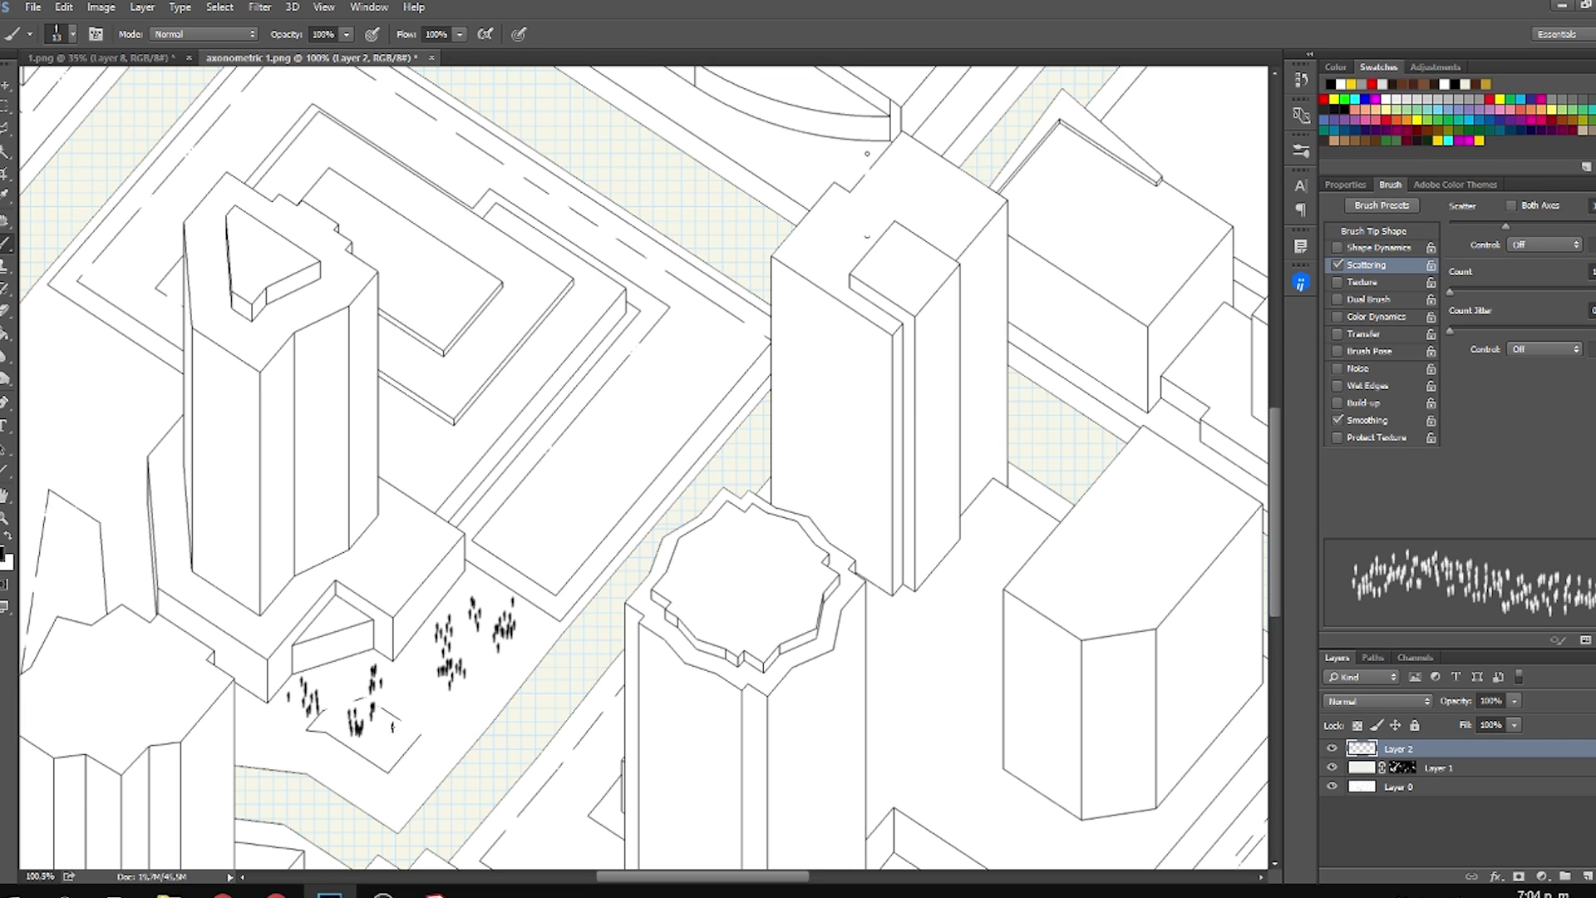
pyautogui.moveTo(466, 694); pyautogui.dragTo(474, 700)
# Scatter people around the base of the round faceted tower and along the sidewalks in the drawing's lower-left corner.
pyautogui.moveTo(585, 616); pyautogui.dragTo(648, 450)
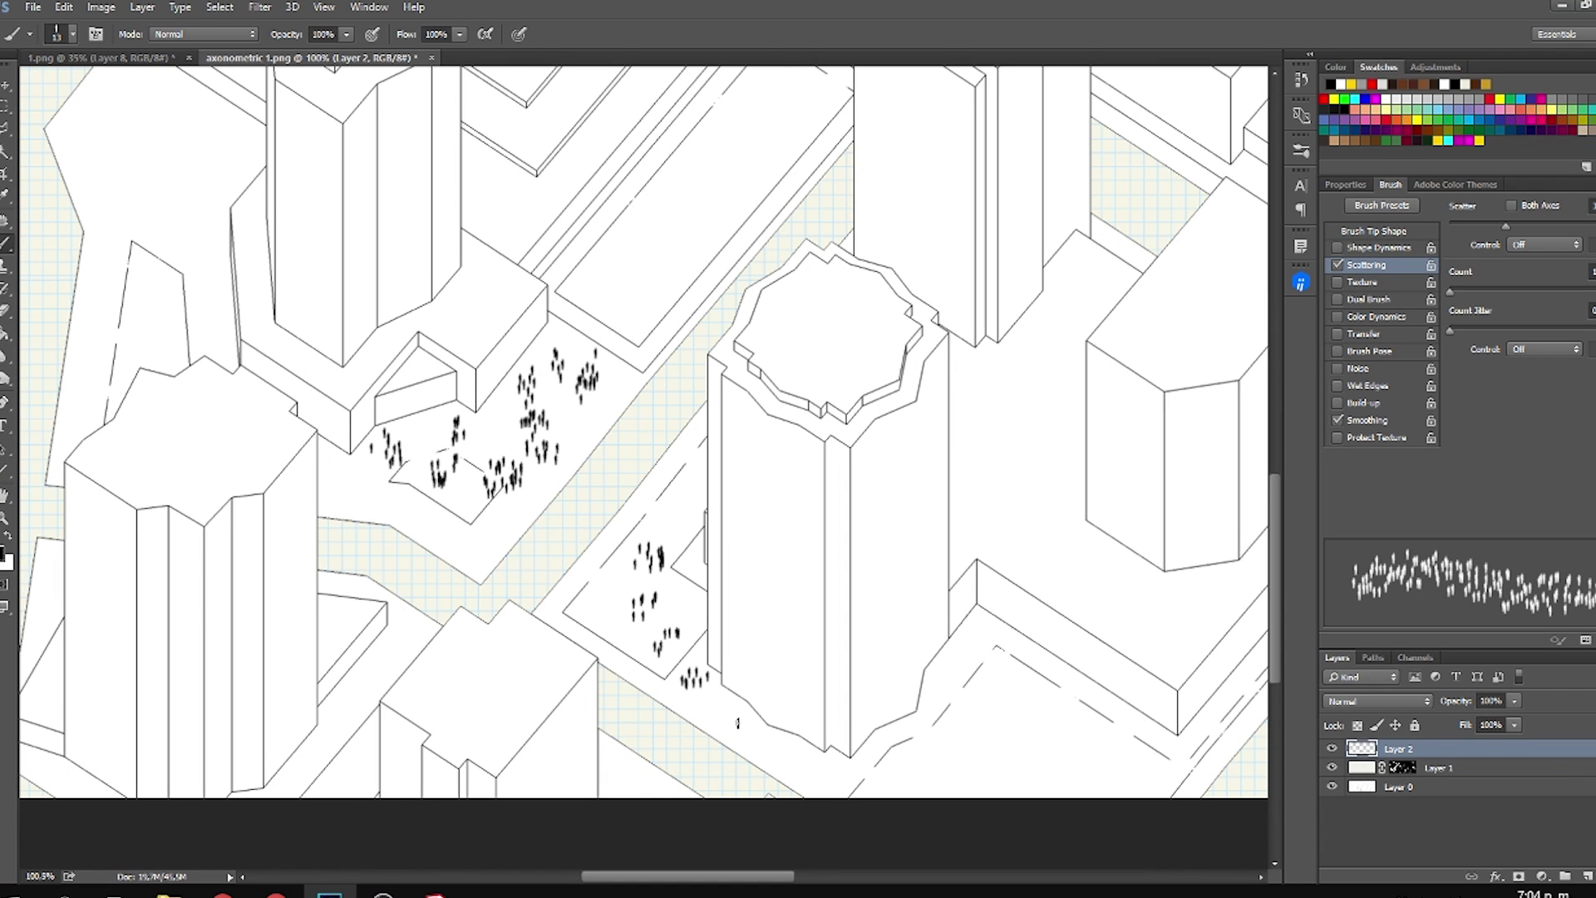
pyautogui.moveTo(664, 495); pyautogui.dragTo(669, 474)
pyautogui.scroll(-10, 665, 533)
pyautogui.scroll(4, 542, 507)
pyautogui.click(263, 632)
pyautogui.click(193, 584)
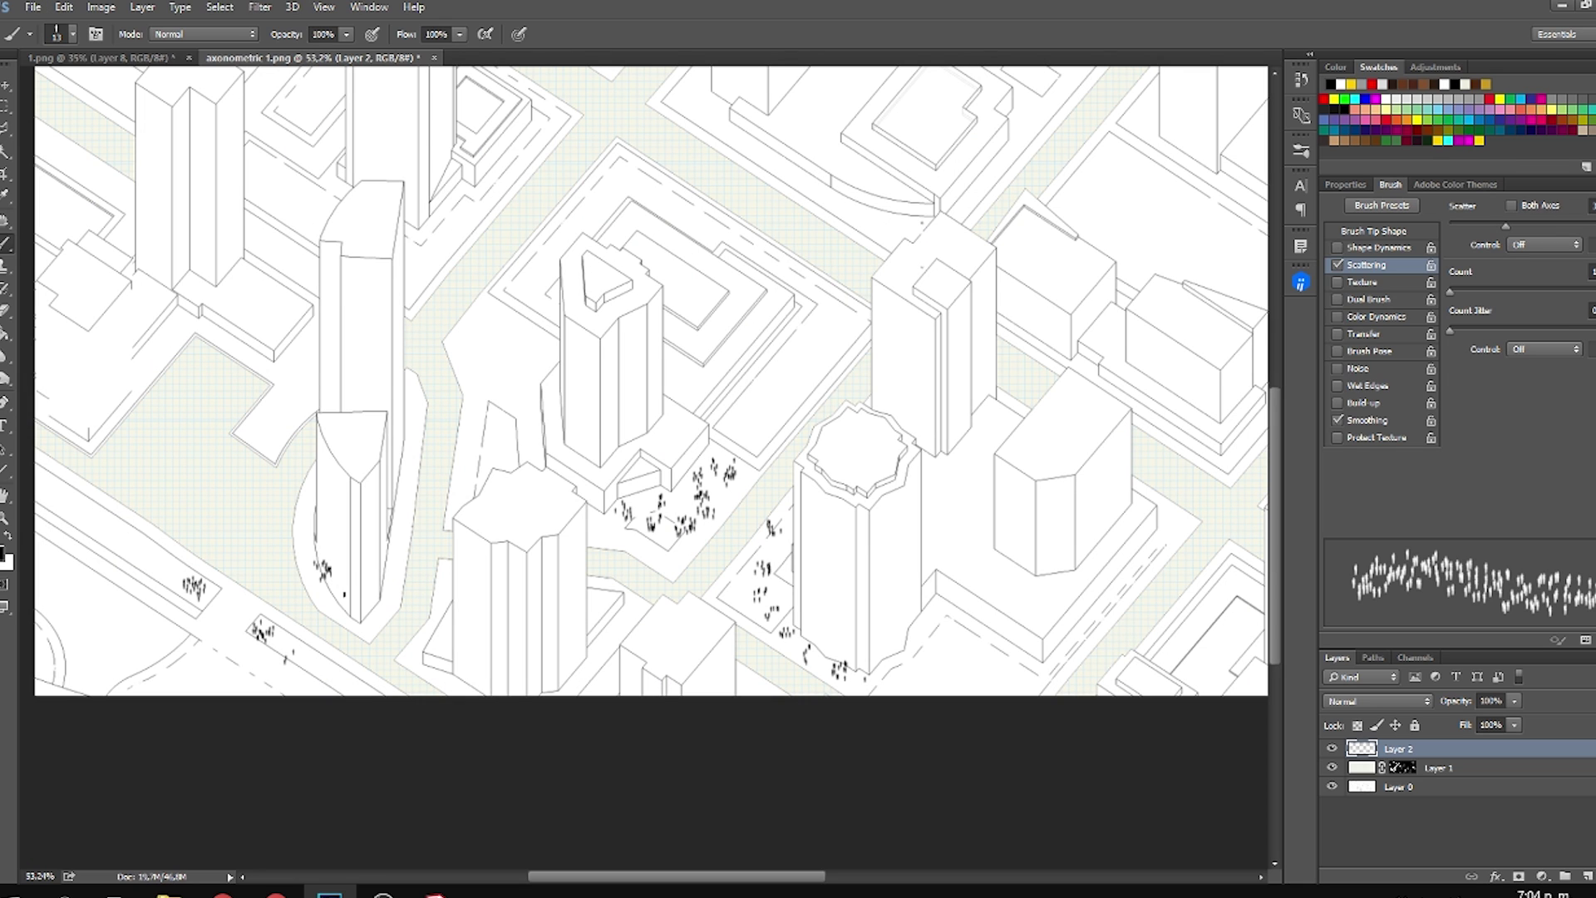
# Scatter people on the left plaza and along the sidewalks around the large crossing in the drawing's upper left.
pyautogui.moveTo(295, 376)
pyautogui.mouseDown()
pyautogui.moveTo(271, 423)
pyautogui.moveTo(296, 394)
pyautogui.mouseUp()
pyautogui.moveTo(422, 267)
pyautogui.mouseDown()
pyautogui.moveTo(487, 193)
pyautogui.moveTo(519, 207)
pyautogui.moveTo(366, 385)
pyautogui.mouseUp()
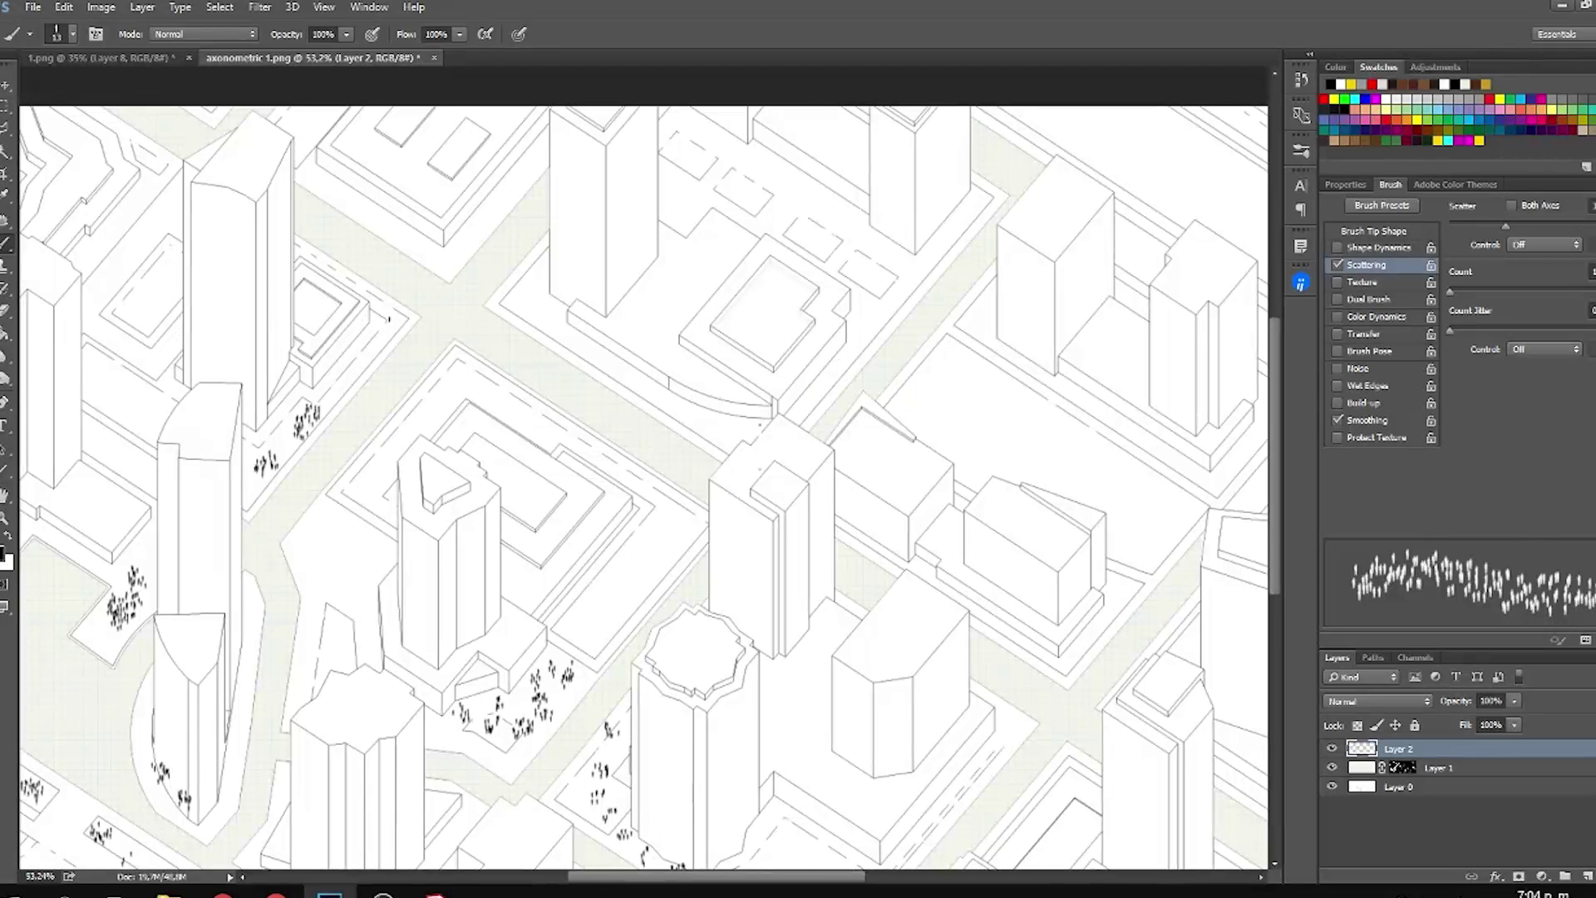
pyautogui.moveTo(396, 314); pyautogui.dragTo(428, 353)
pyautogui.moveTo(536, 310); pyautogui.dragTo(588, 340)
pyautogui.moveTo(656, 388); pyautogui.dragTo(680, 407)
pyautogui.moveTo(414, 245); pyautogui.dragTo(376, 226)
pyautogui.moveTo(490, 212); pyautogui.dragTo(517, 175)
# Scatter people along the diagonal street above the centre and along the block edges beside the lower-central crossing.
pyautogui.moveTo(731, 389); pyautogui.dragTo(498, 348)
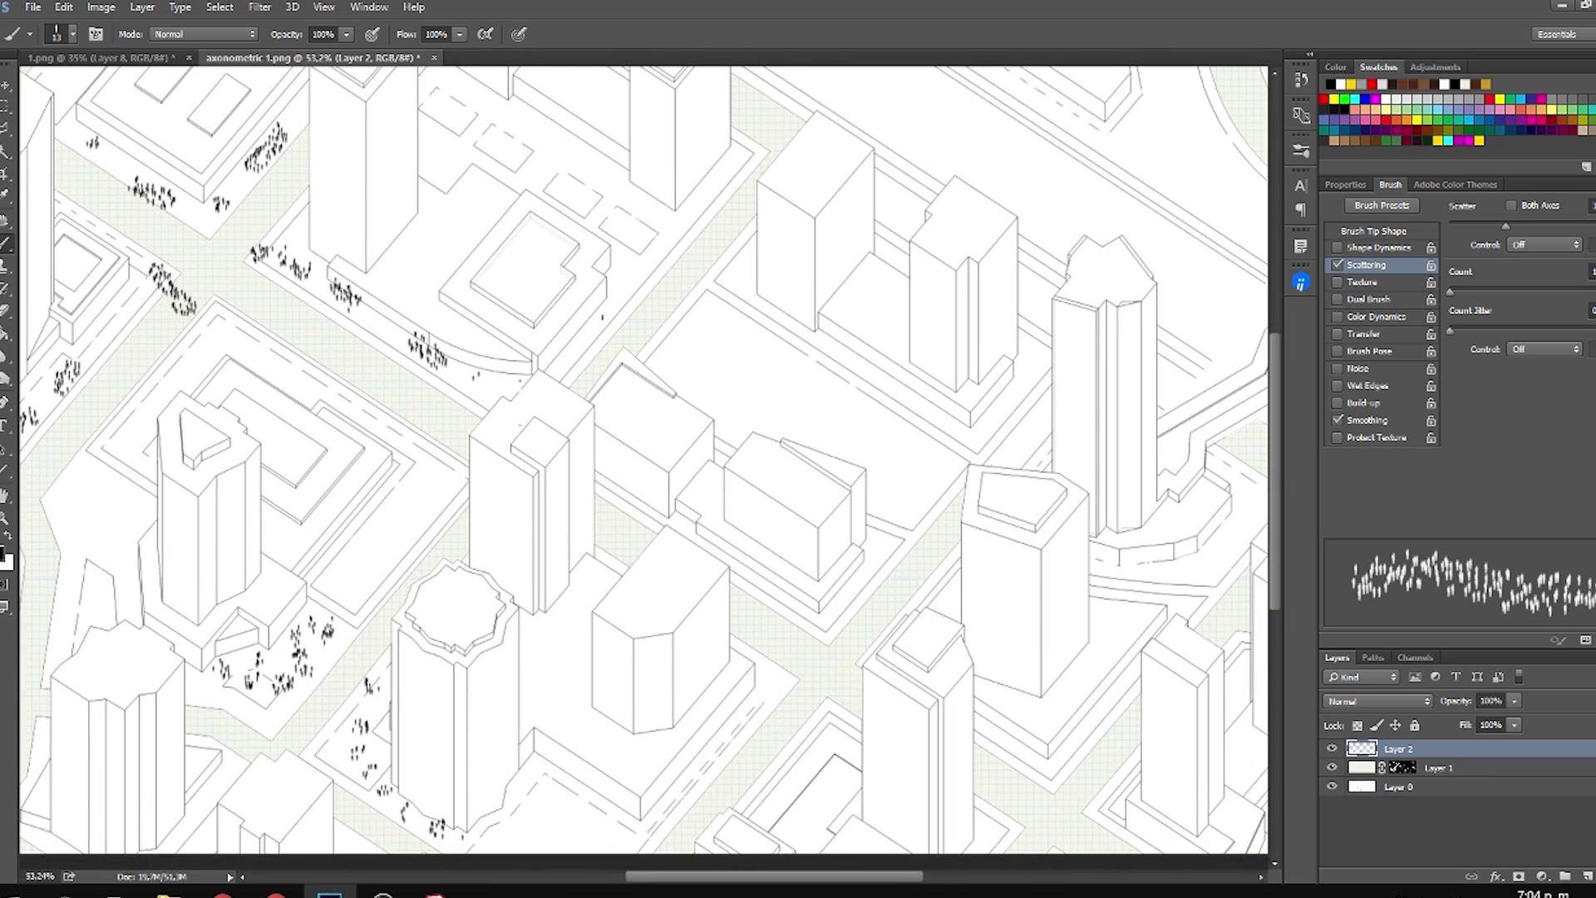
pyautogui.moveTo(603, 317); pyautogui.dragTo(715, 187)
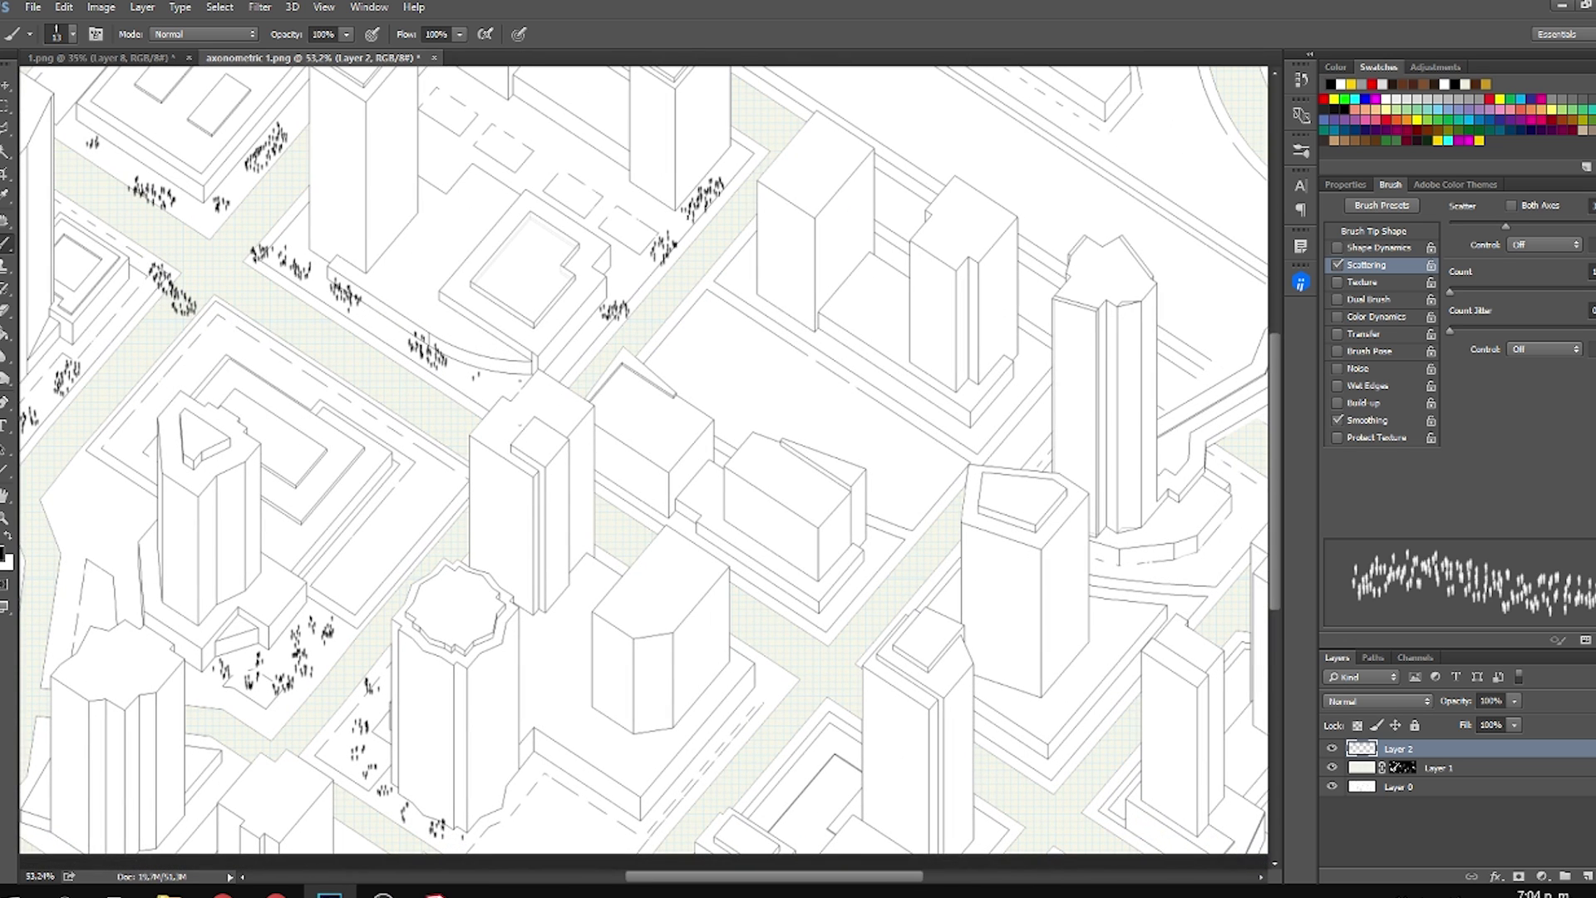
pyautogui.moveTo(896, 532)
pyautogui.mouseDown()
pyautogui.moveTo(871, 586)
pyautogui.moveTo(815, 632)
pyautogui.mouseUp()
pyautogui.moveTo(700, 669)
pyautogui.mouseDown()
pyautogui.moveTo(605, 449)
pyautogui.moveTo(649, 486)
pyautogui.moveTo(630, 512)
pyautogui.mouseUp()
pyautogui.moveTo(690, 572); pyautogui.dragTo(724, 524)
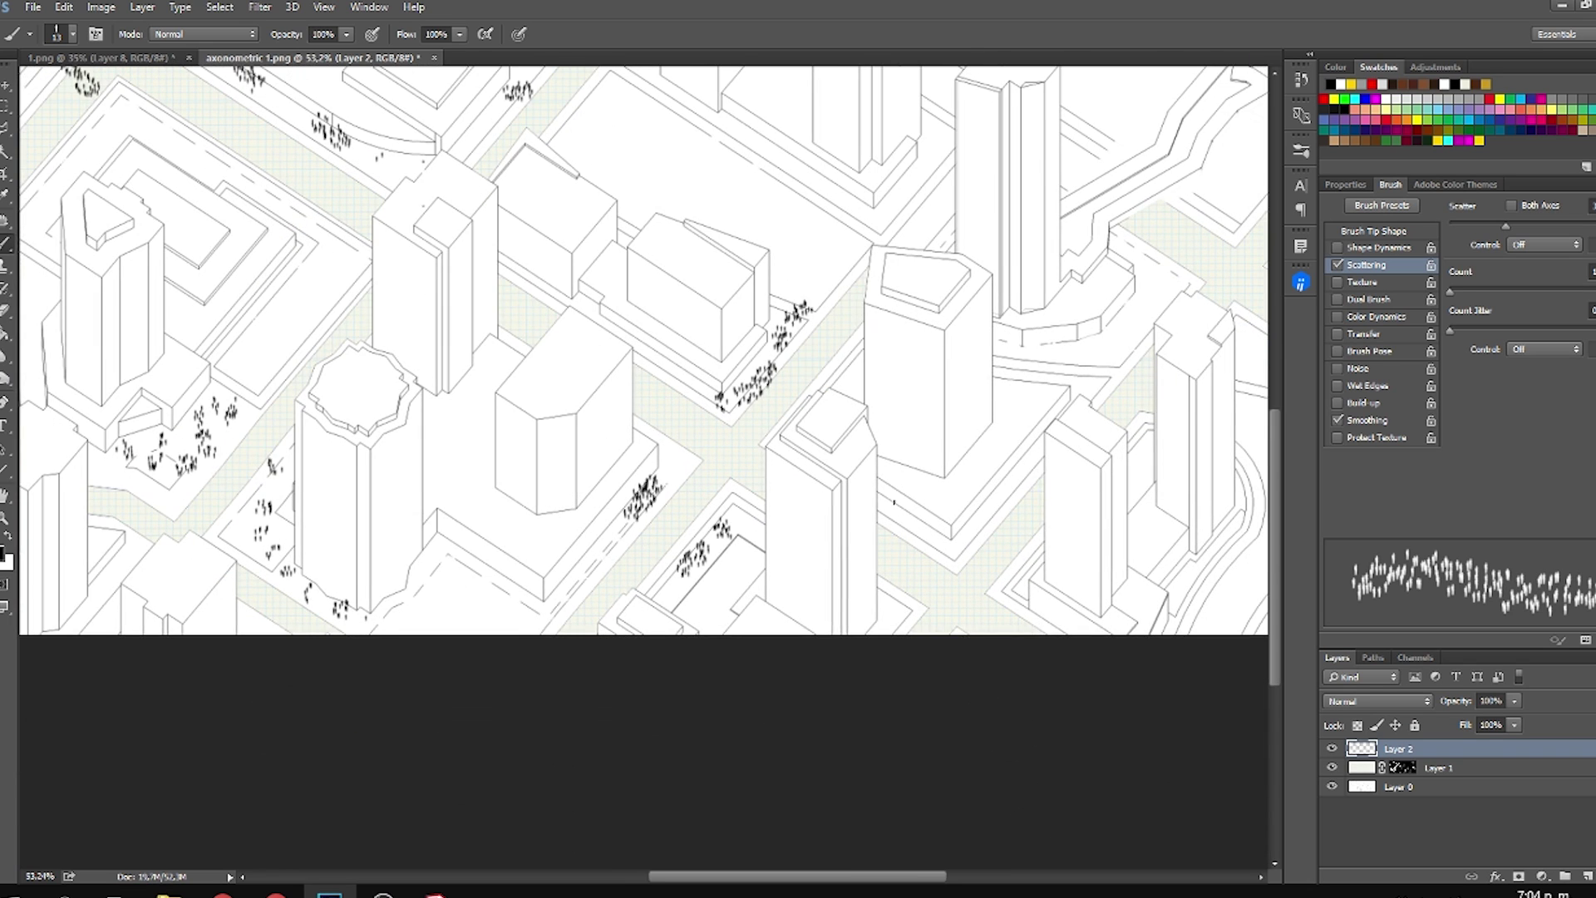
# Scatter people around the bases of the right-hand towers and along the upper edge of the open central block.
pyautogui.moveTo(905, 521)
pyautogui.mouseDown()
pyautogui.moveTo(967, 544)
pyautogui.moveTo(985, 511)
pyautogui.mouseUp()
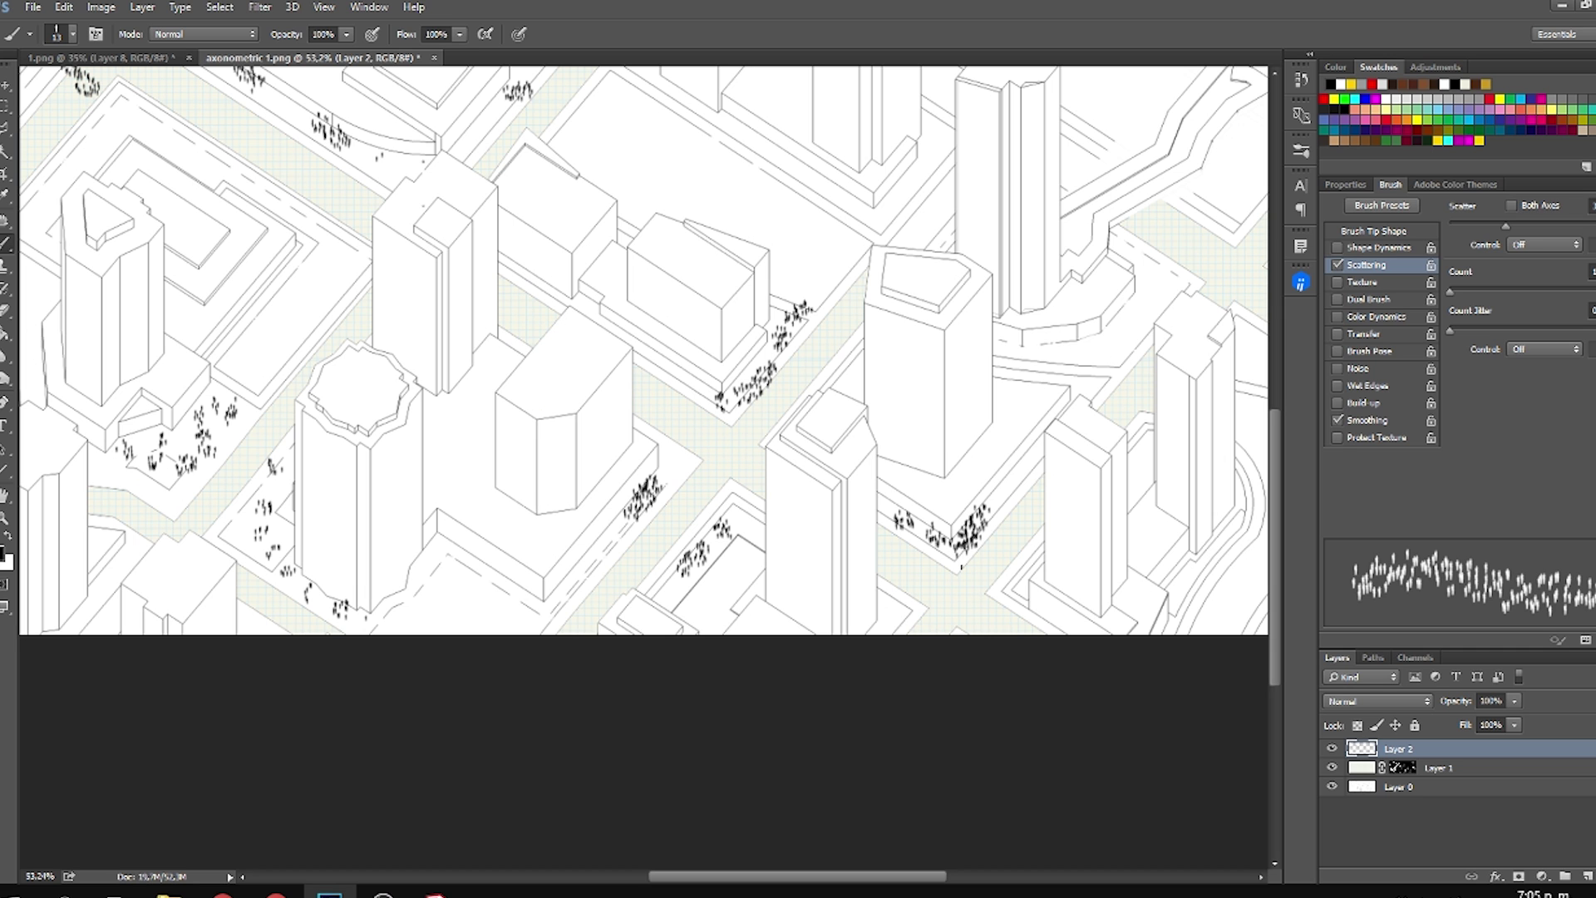
pyautogui.moveTo(1025, 597); pyautogui.dragTo(985, 574)
pyautogui.moveTo(970, 493); pyautogui.dragTo(846, 613)
pyautogui.click(985, 487)
pyautogui.scroll(-4, 812, 463)
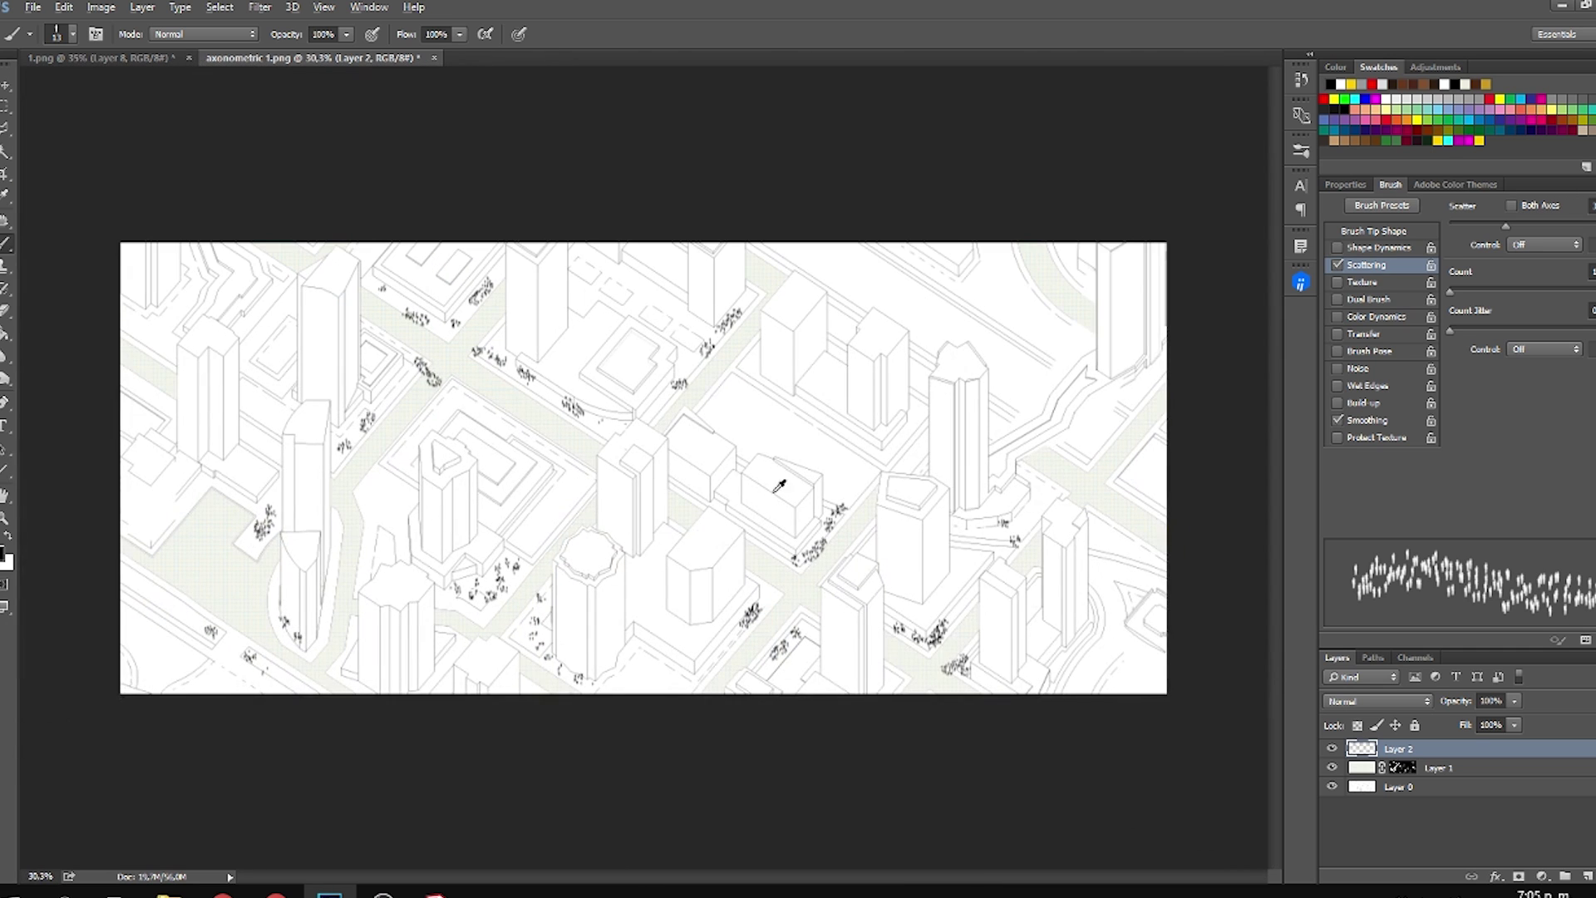
pyautogui.scroll(2, 656, 475)
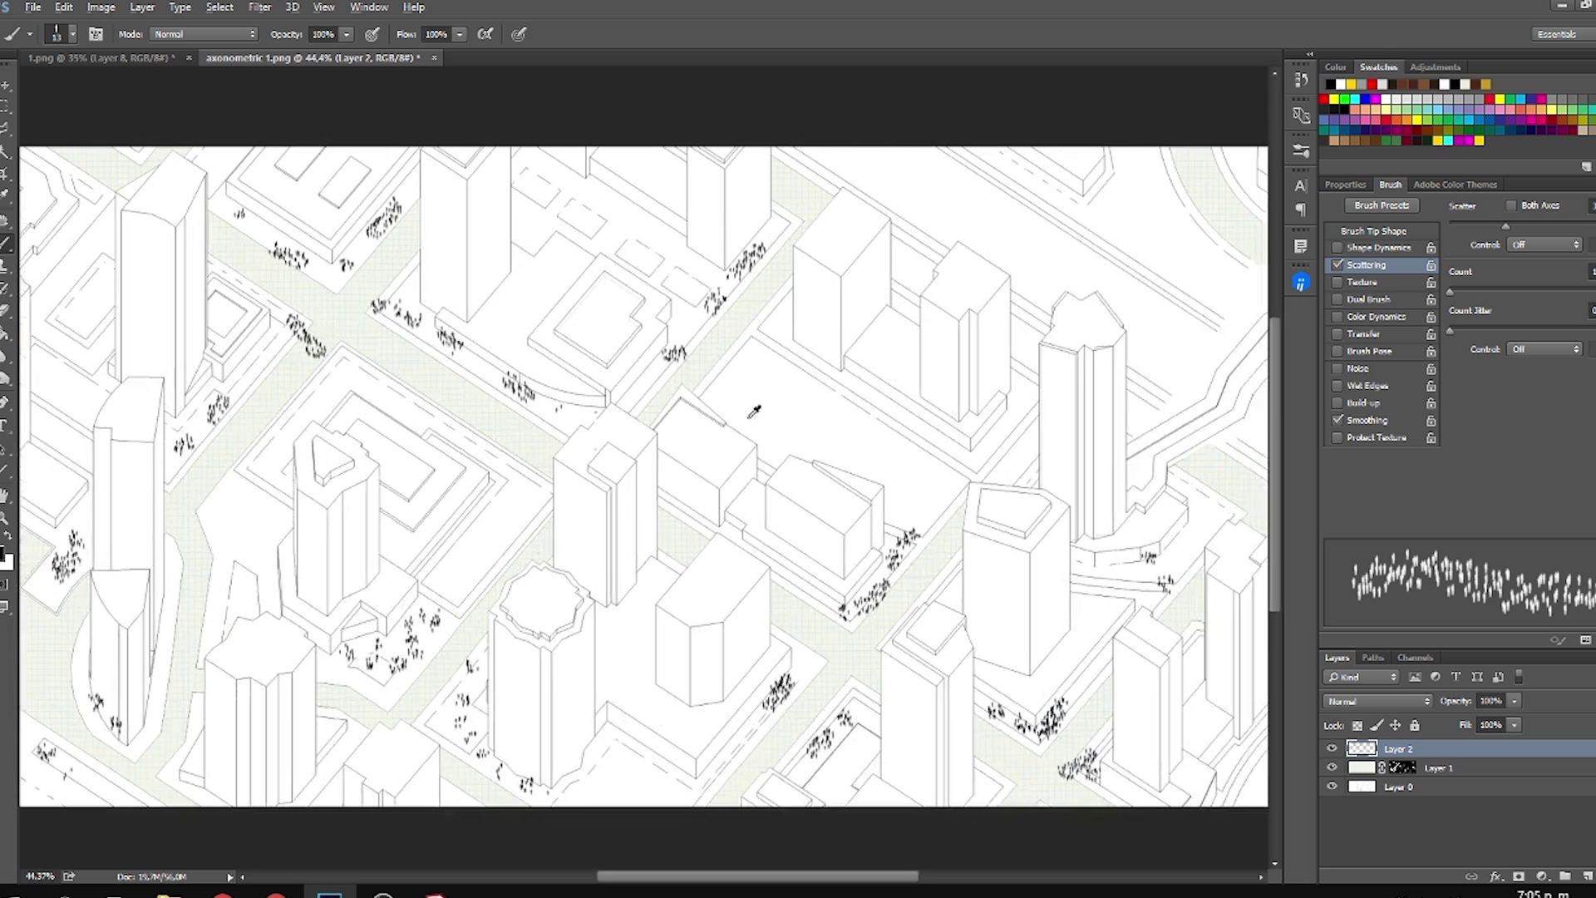
pyautogui.moveTo(801, 368); pyautogui.dragTo(937, 456)
# Lighten the people layer to grey using Hue/Saturation with Lightness at about +55.
pyautogui.press('alt')
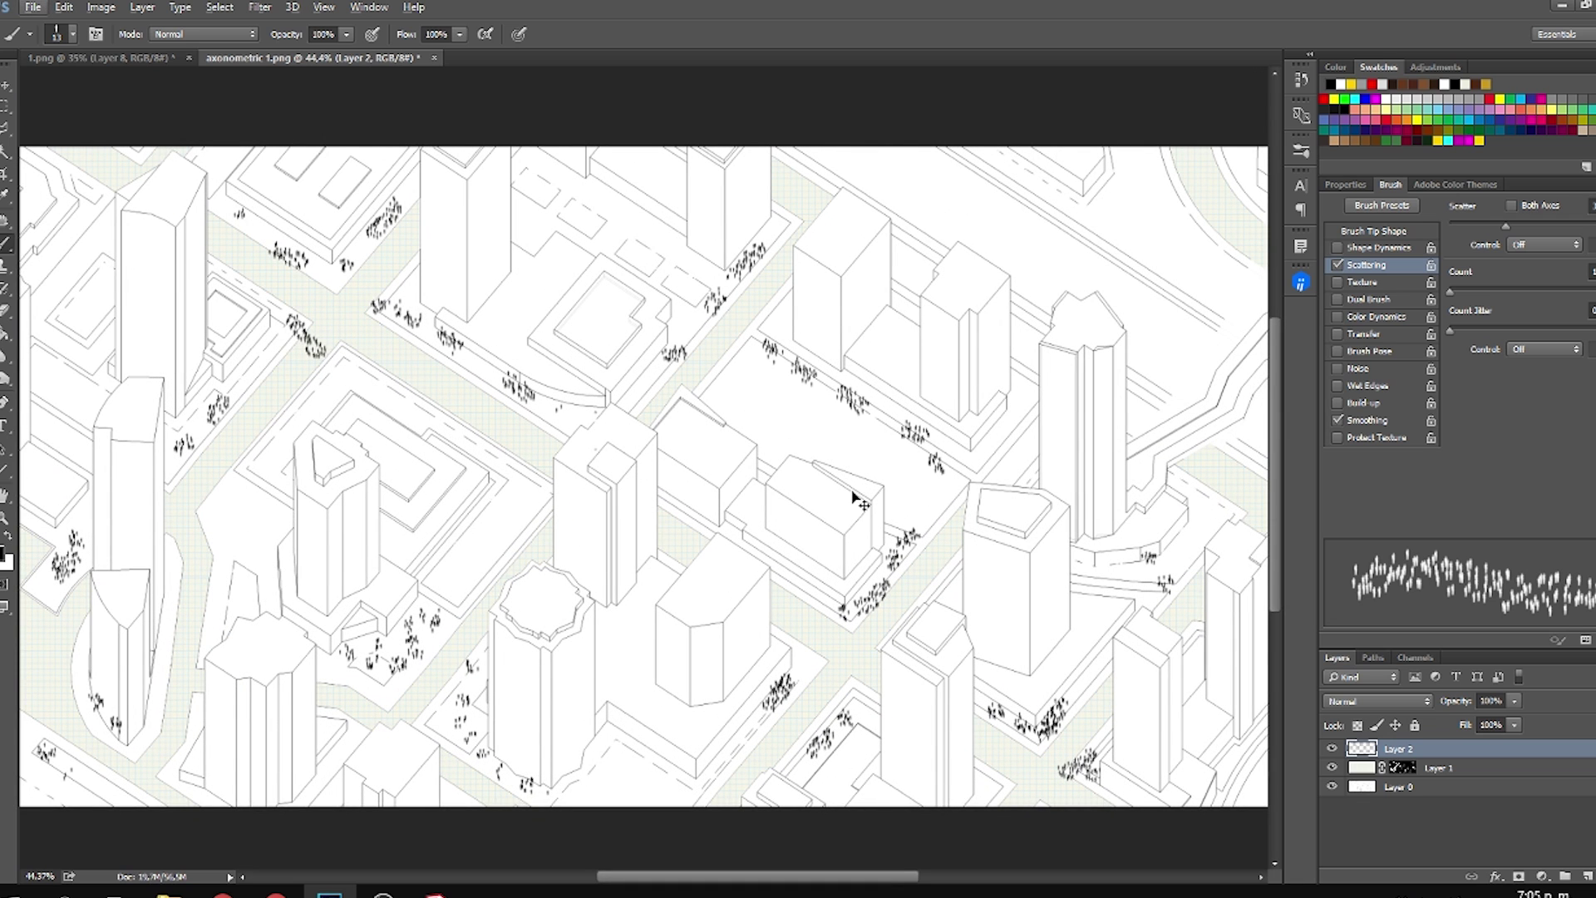
pyautogui.hotkey('ctrl', 'u')
pyautogui.moveTo(1368, 480); pyautogui.dragTo(1417, 487)
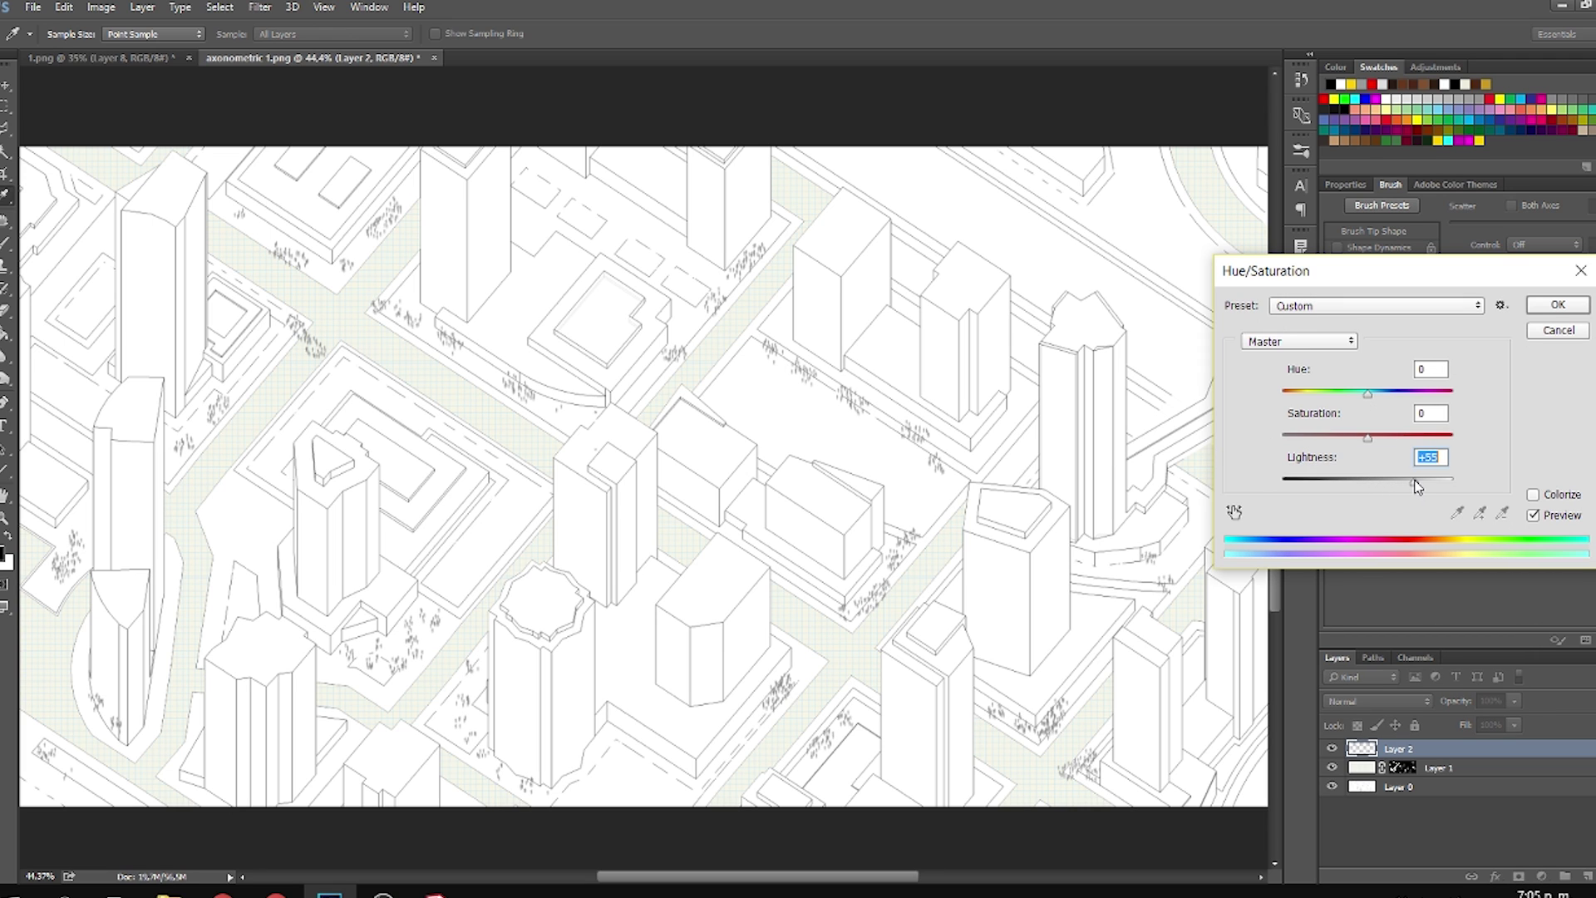
pyautogui.click(1558, 305)
pyautogui.press('b')
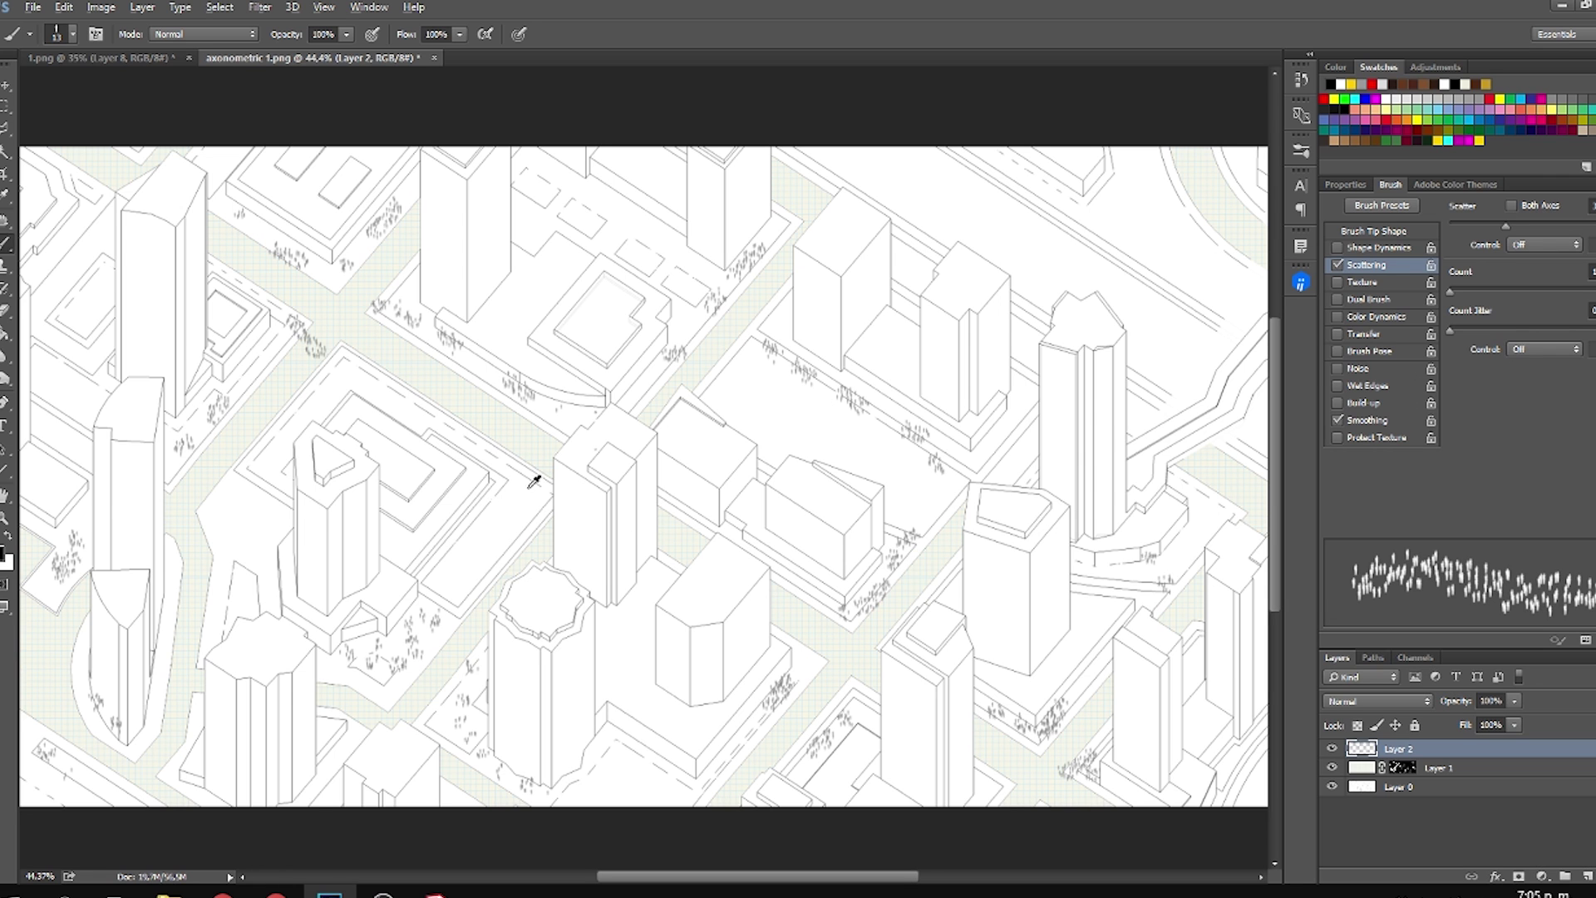
pyautogui.scroll(-2, 535, 481)
pyautogui.scroll(1, 545, 465)
pyautogui.scroll(-1, 547, 473)
# Switch to Chrome, copy the beige-brown grunge paper texture image and return to Photoshop.
pyautogui.hotkey('alt', 'Tab')
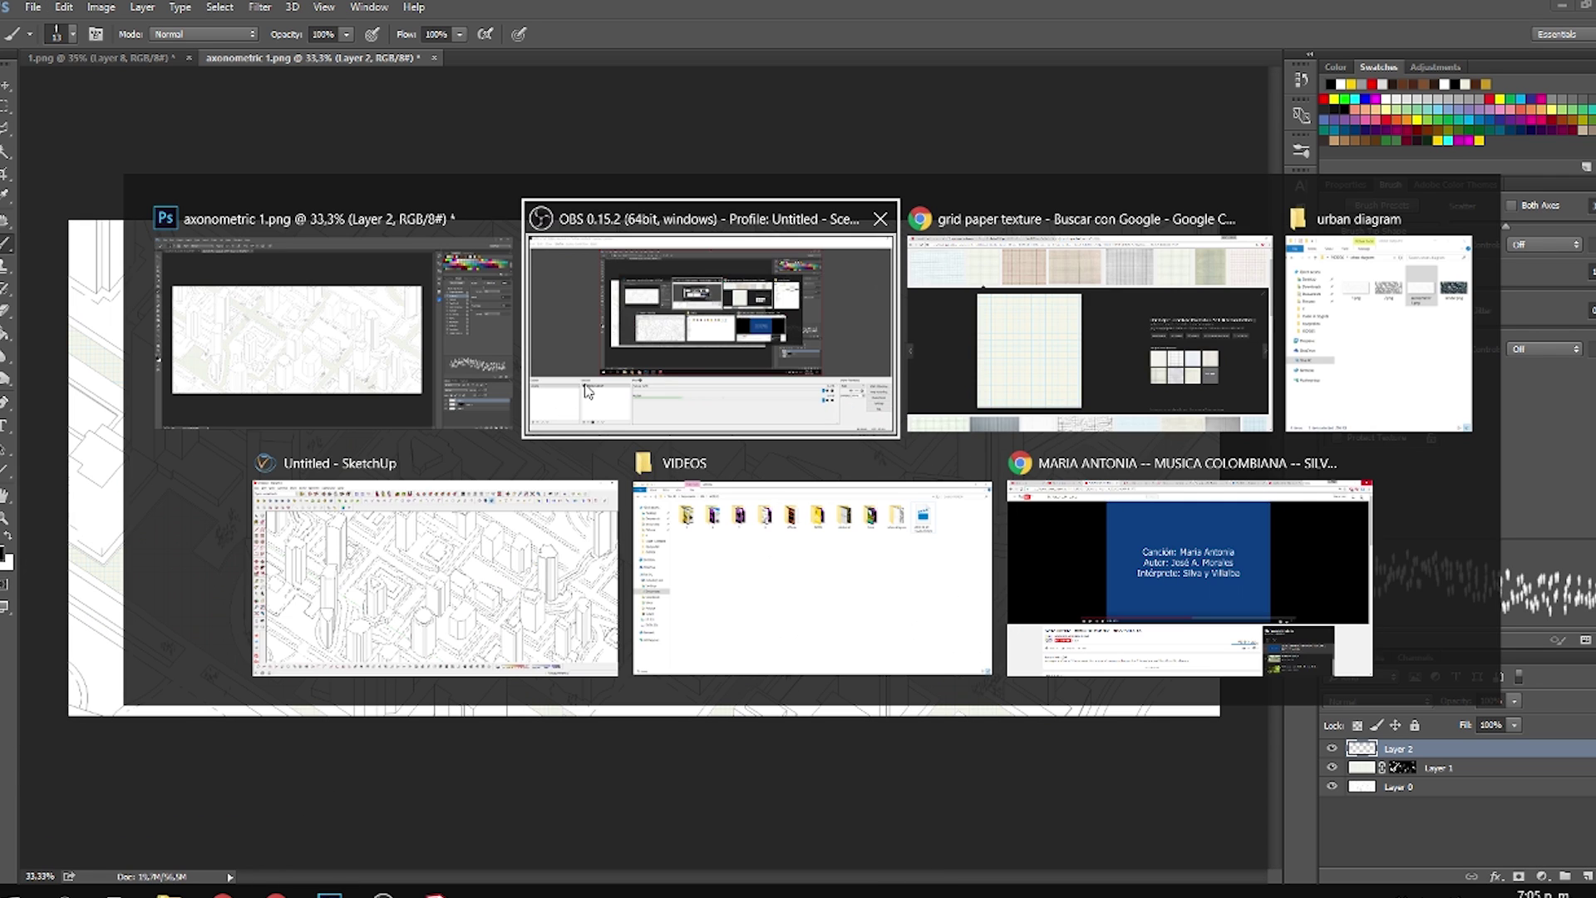
pyautogui.click(905, 289)
pyautogui.click(568, 7)
pyautogui.click(438, 7)
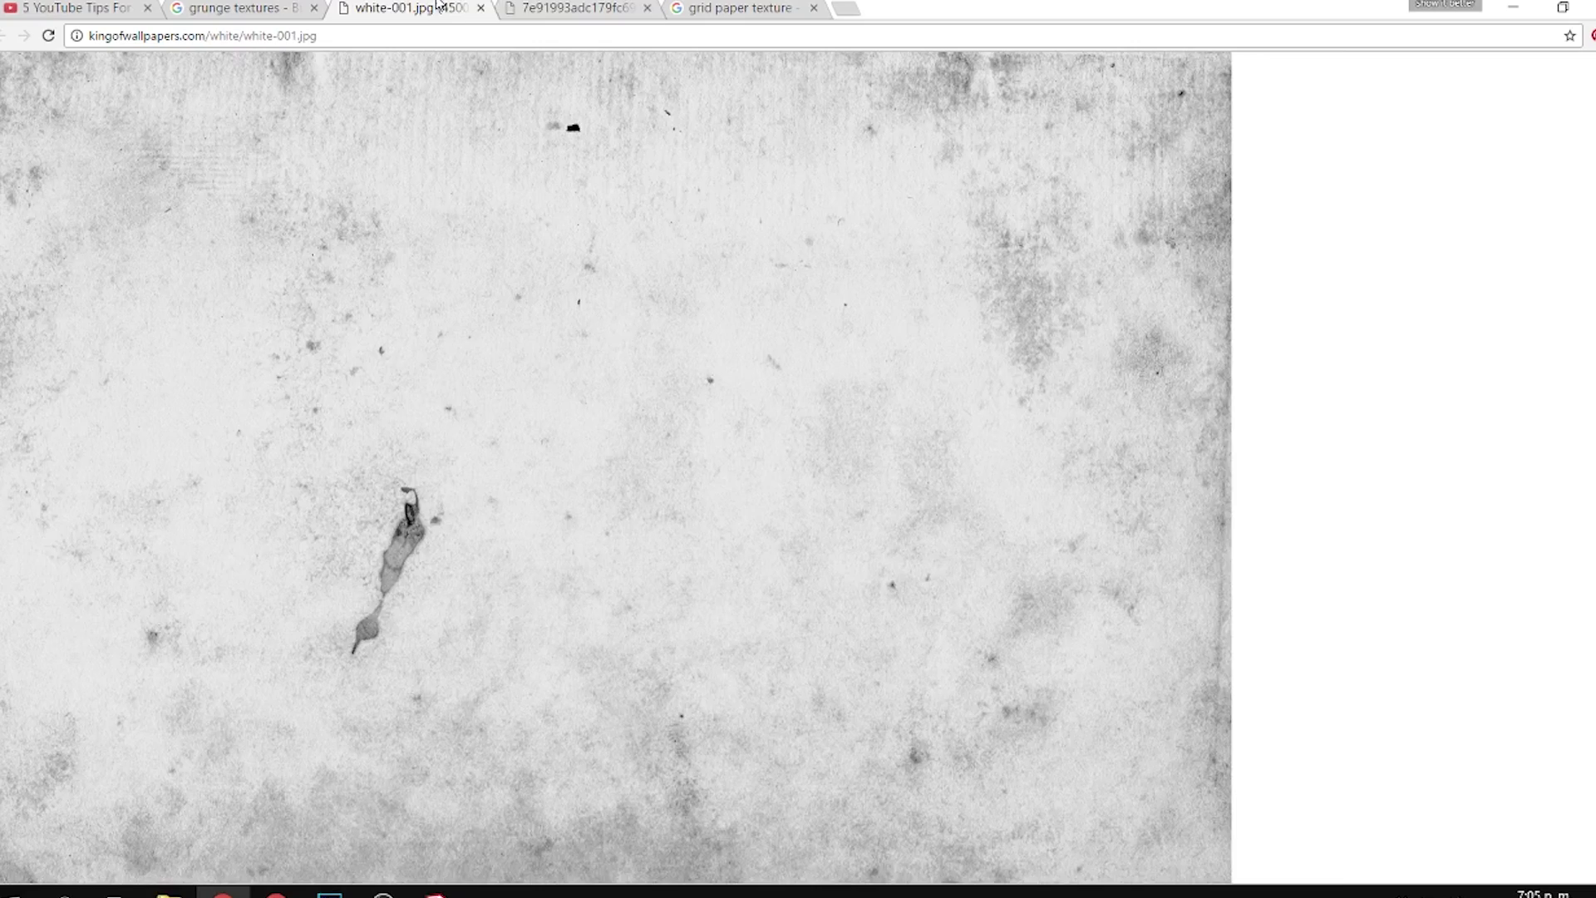
pyautogui.click(532, 7)
pyautogui.rightClick(487, 313)
pyautogui.click(630, 380)
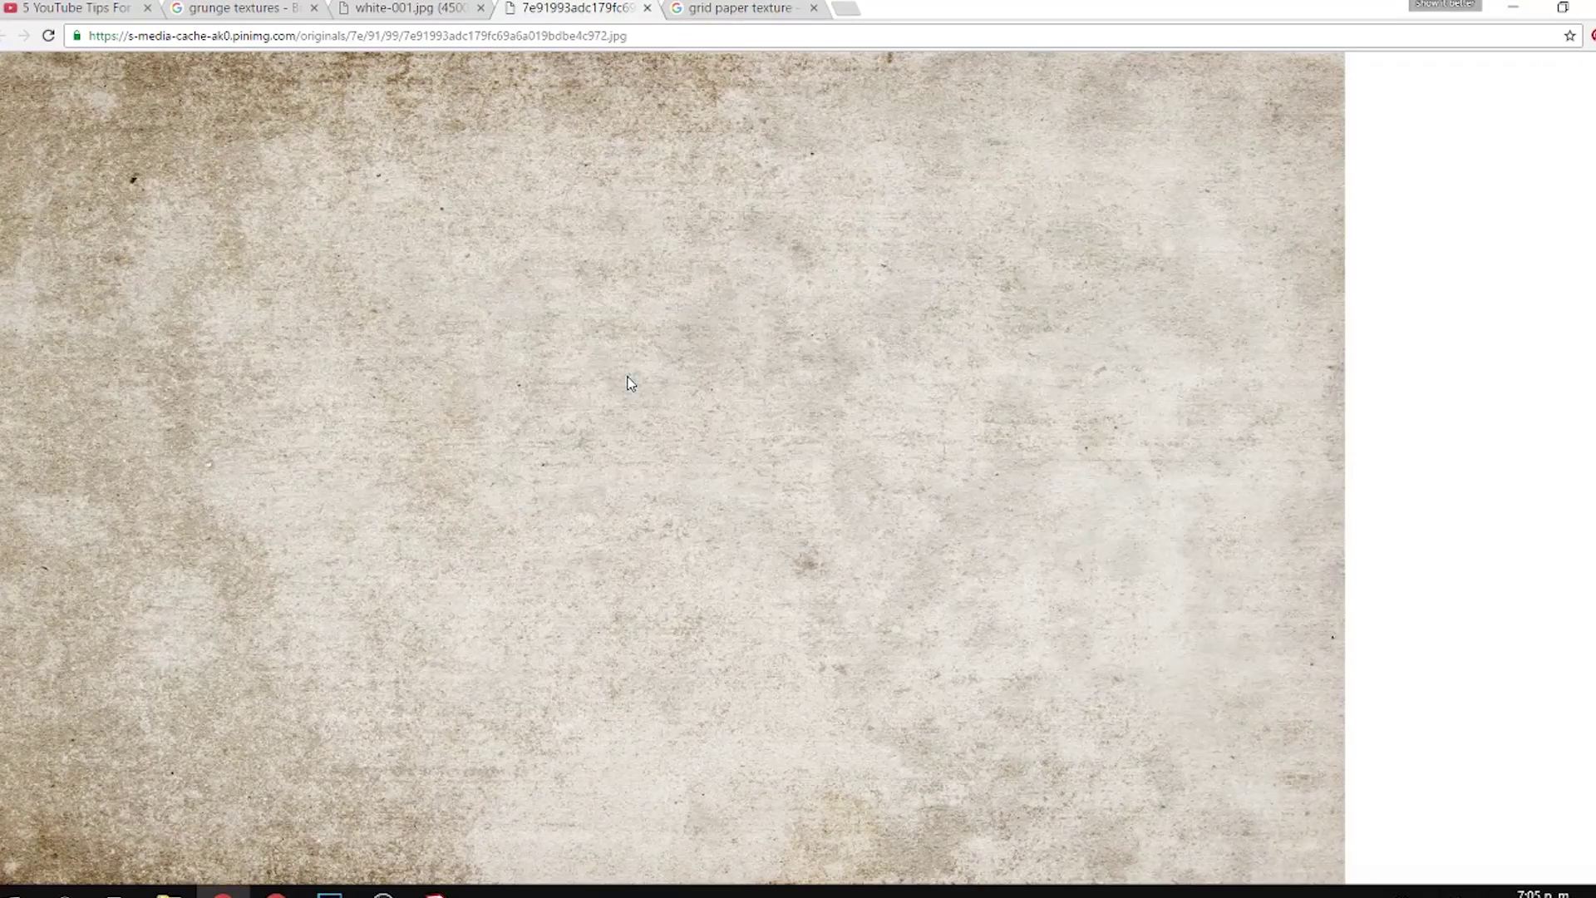
pyautogui.hotkey('alt', 'Tab')
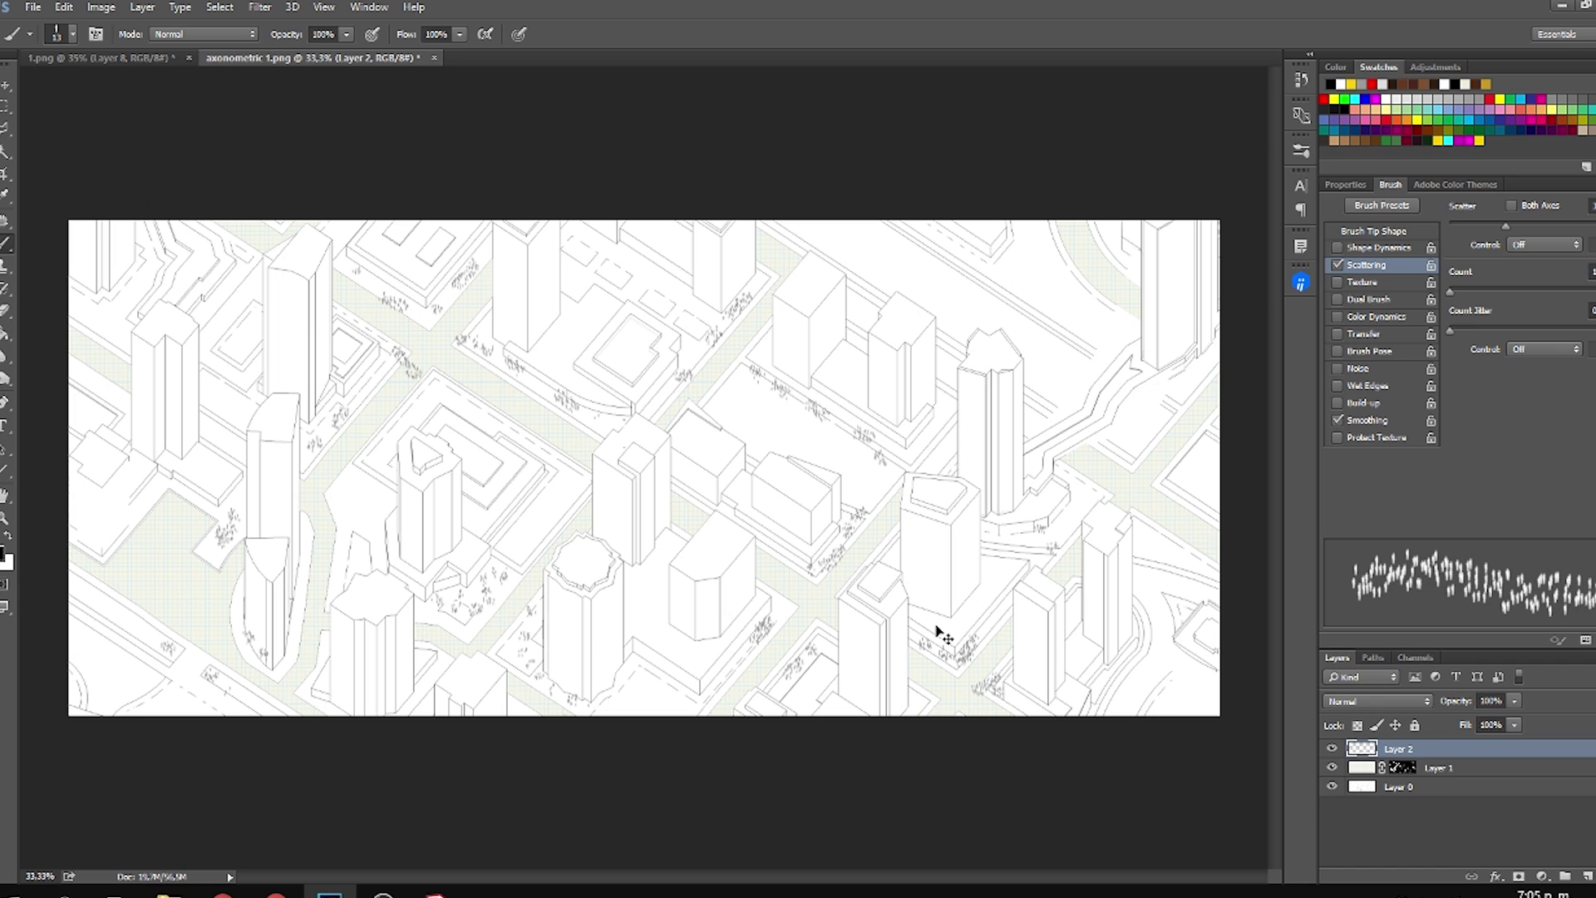
# Paste the grunge paper texture, stretch it over the whole canvas and desaturate it to grey.
pyautogui.hotkey('ctrl', 'v')
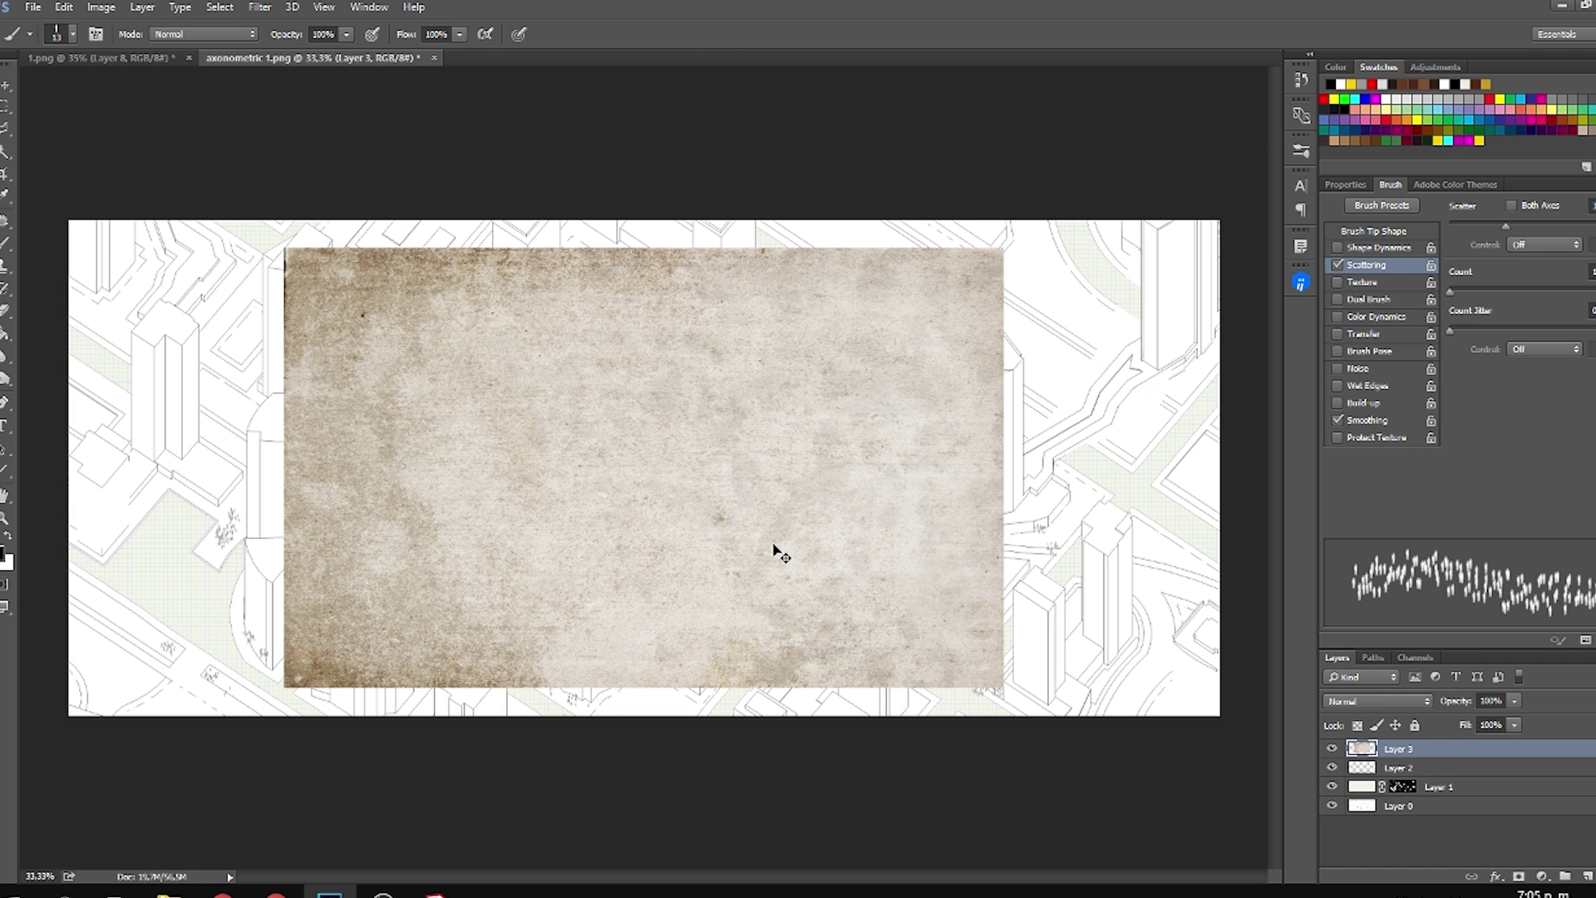
pyautogui.hotkey('ctrl', 't')
pyautogui.moveTo(680, 529); pyautogui.dragTo(616, 509)
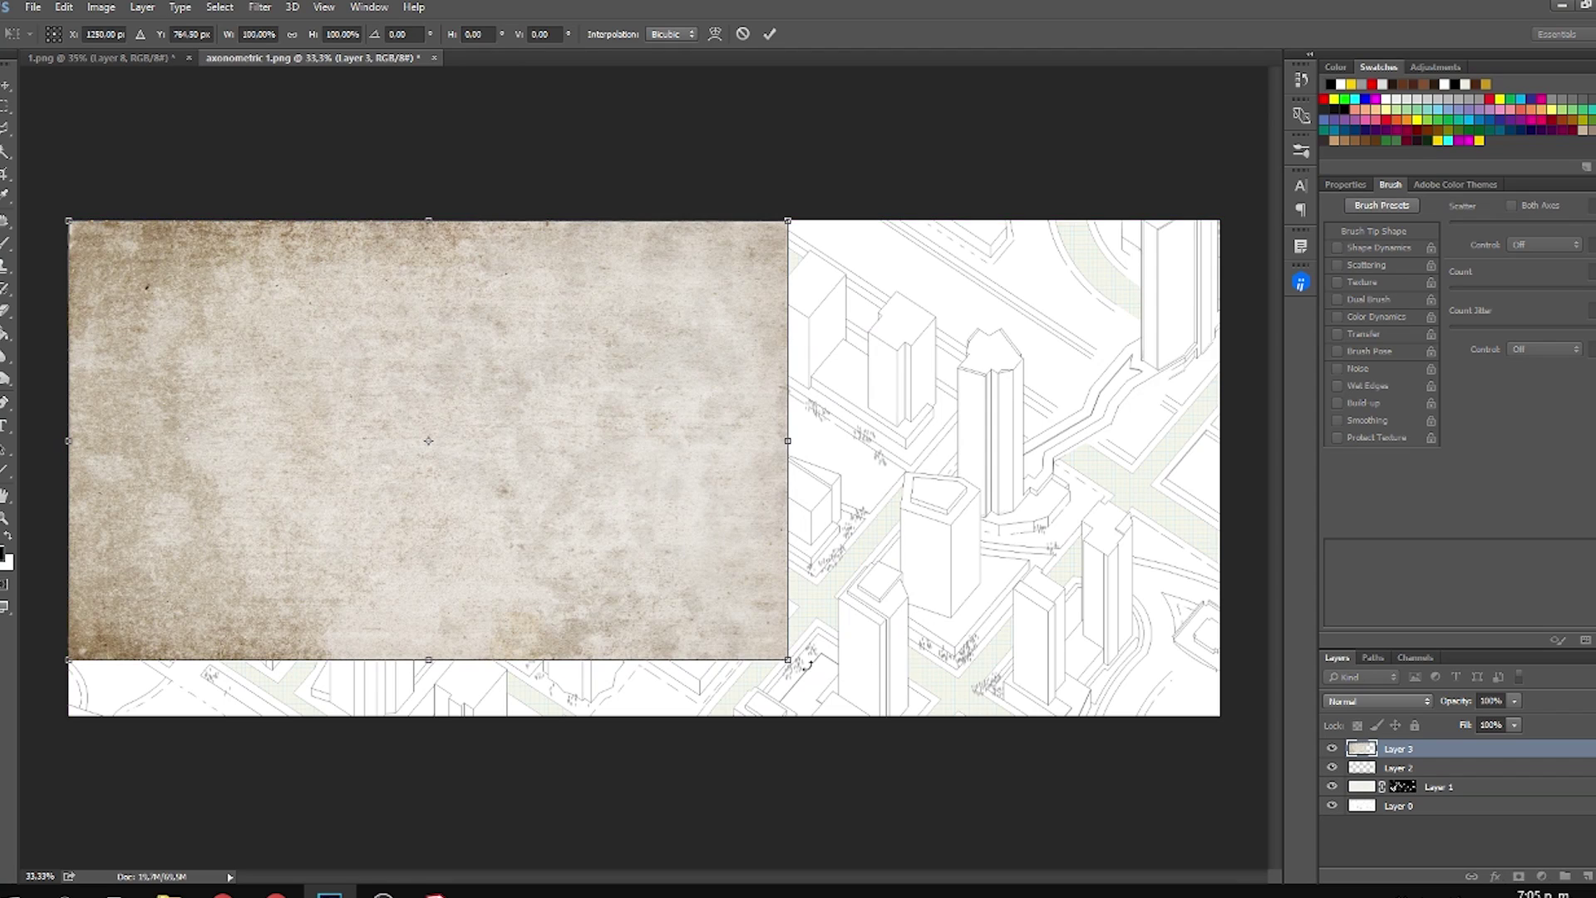
pyautogui.moveTo(791, 661); pyautogui.dragTo(1186, 692)
pyautogui.press('Return')
pyautogui.press('b')
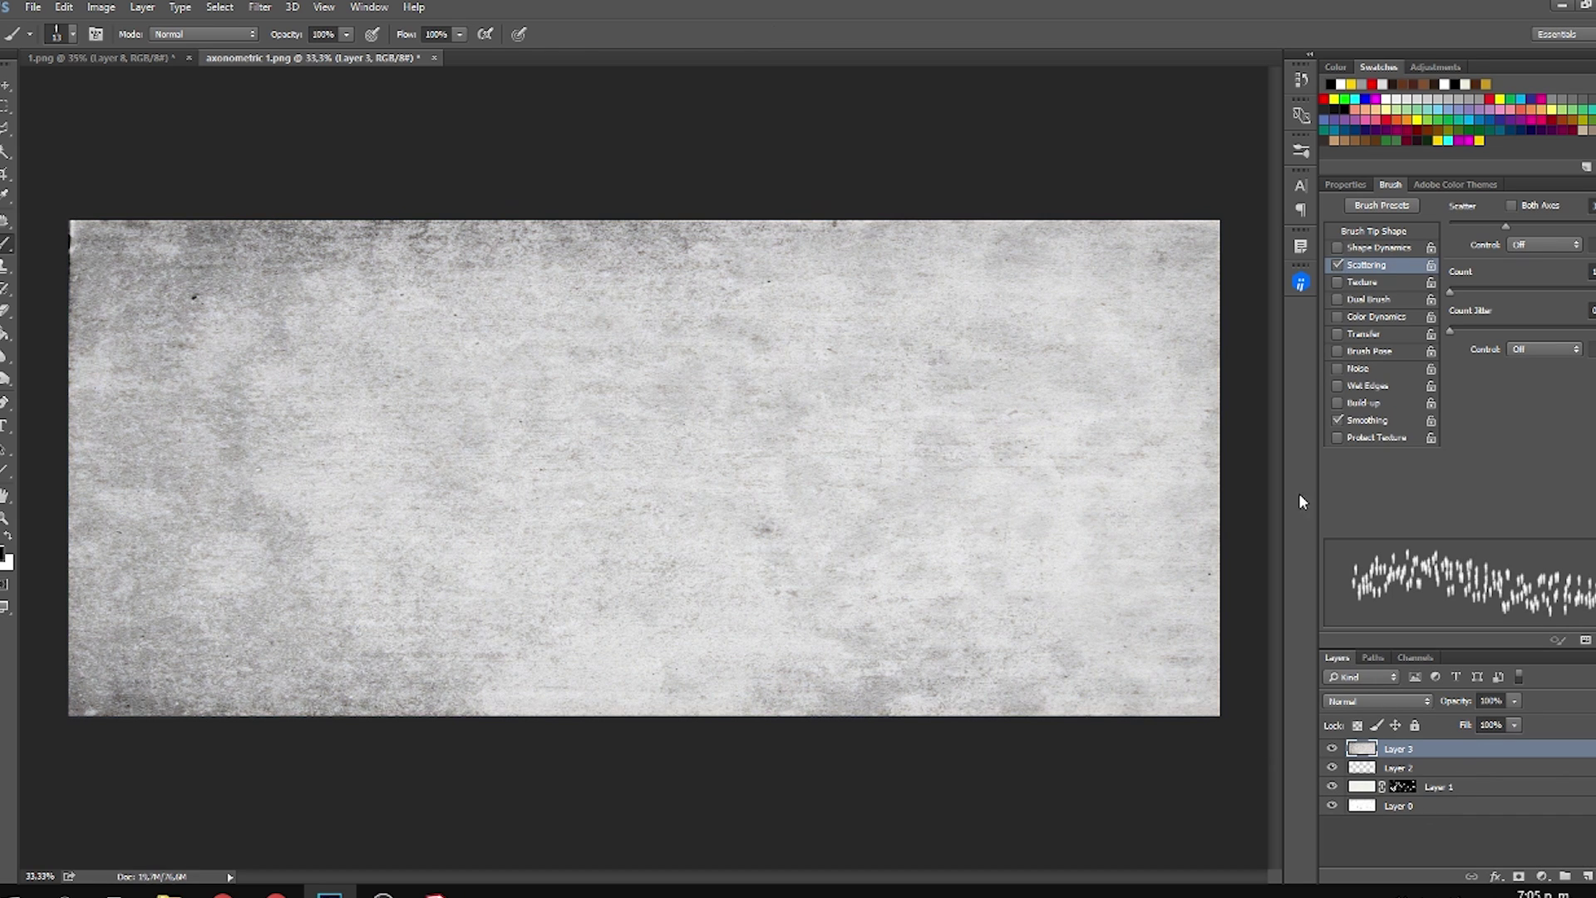
# Set the texture layer's blend mode to Multiply and its opacity to 34%.
pyautogui.click(1403, 703)
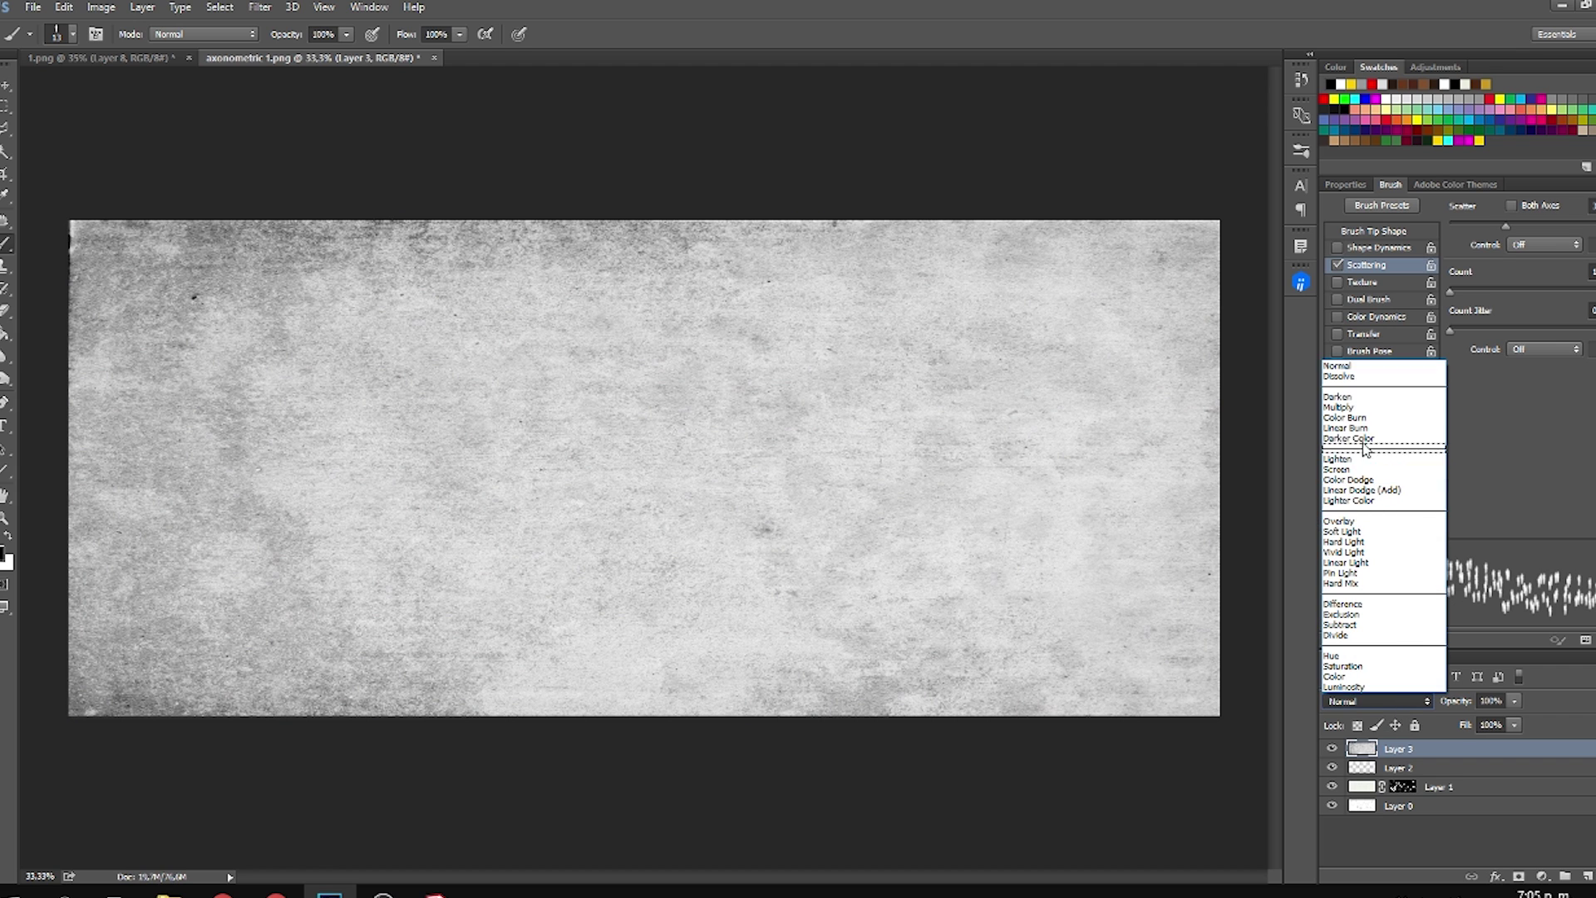
pyautogui.click(1372, 392)
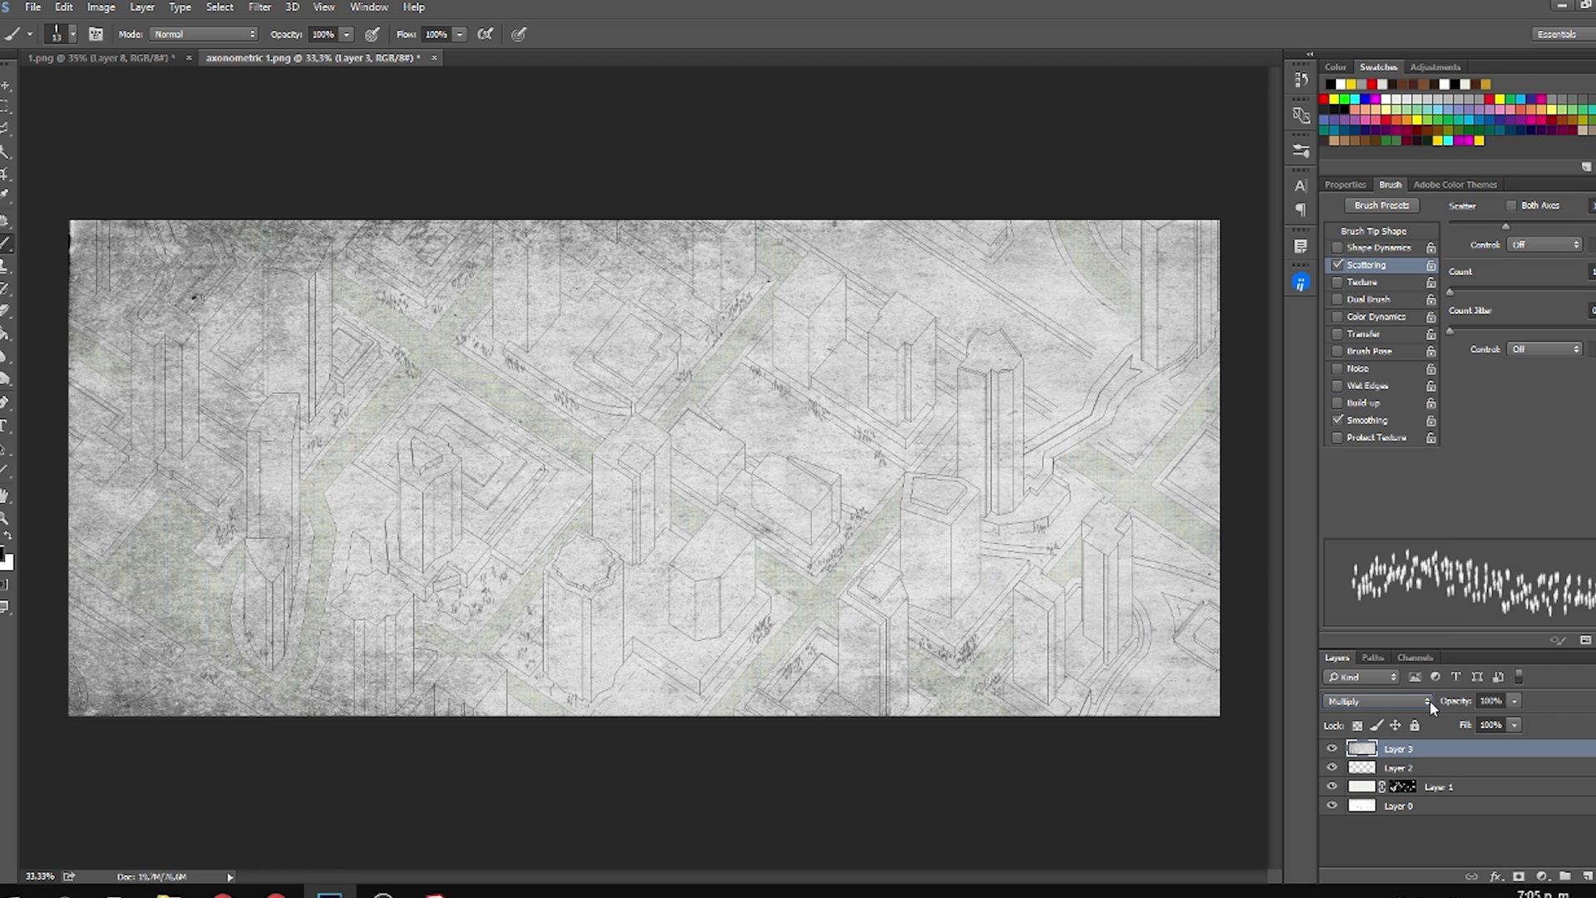
pyautogui.moveTo(1451, 703); pyautogui.dragTo(1393, 705)
pyautogui.press('v')
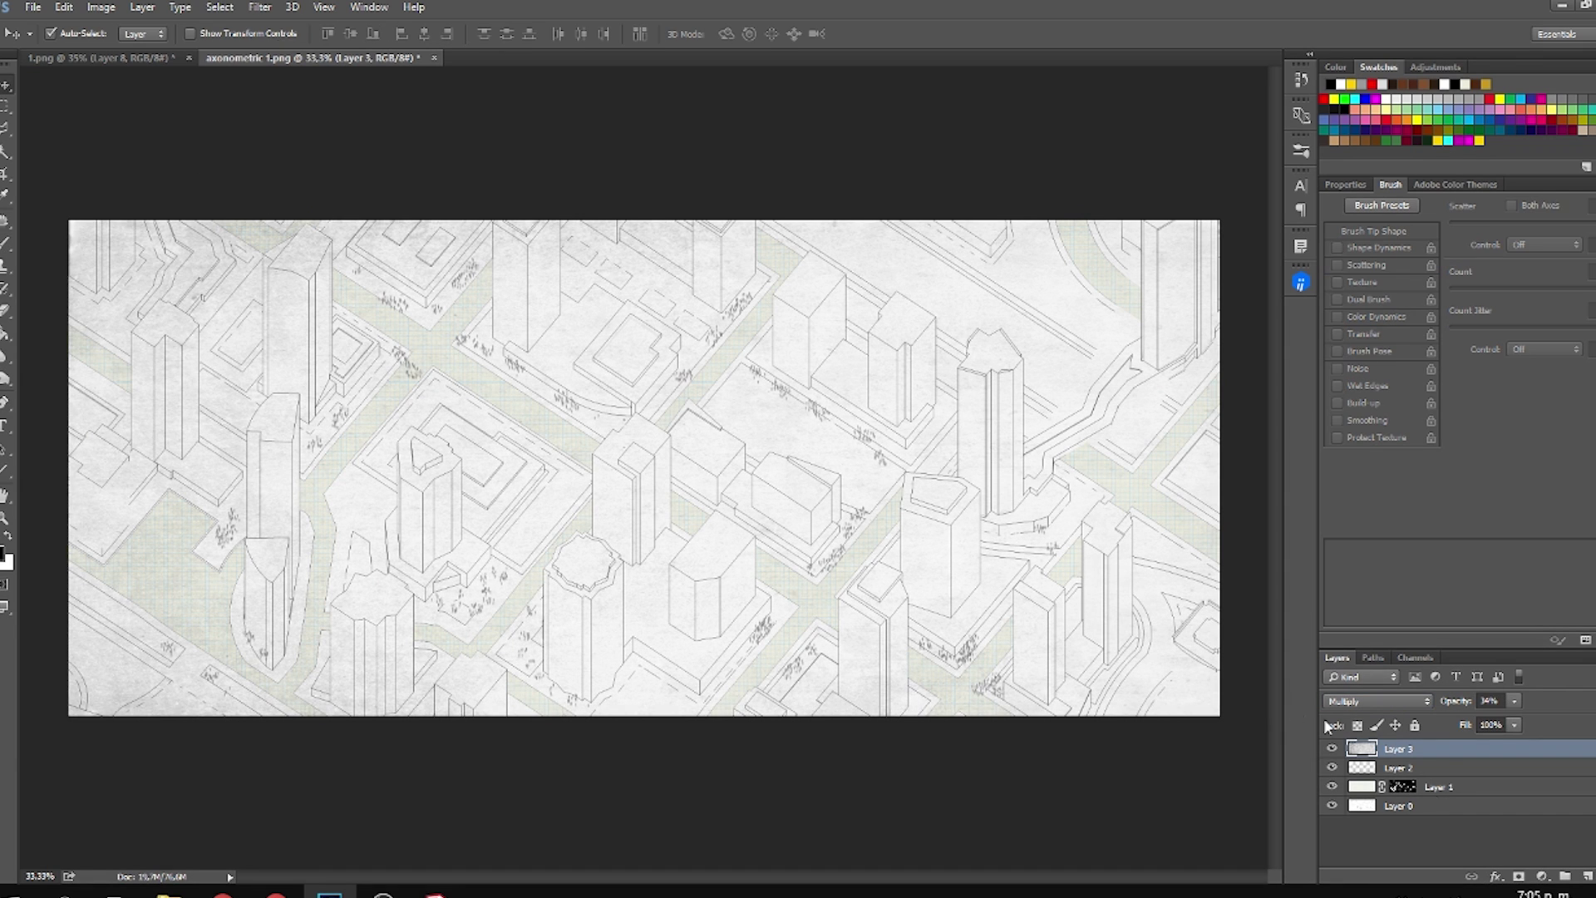
# Add a new layer above the texture and choose the 25 px hard round brush for outlining.
pyautogui.click(1586, 875)
pyautogui.press('b')
pyautogui.moveTo(737, 603); pyautogui.dragTo(857, 672)
pyautogui.hotkey('ctrl', 'z')
pyautogui.rightClick(821, 629)
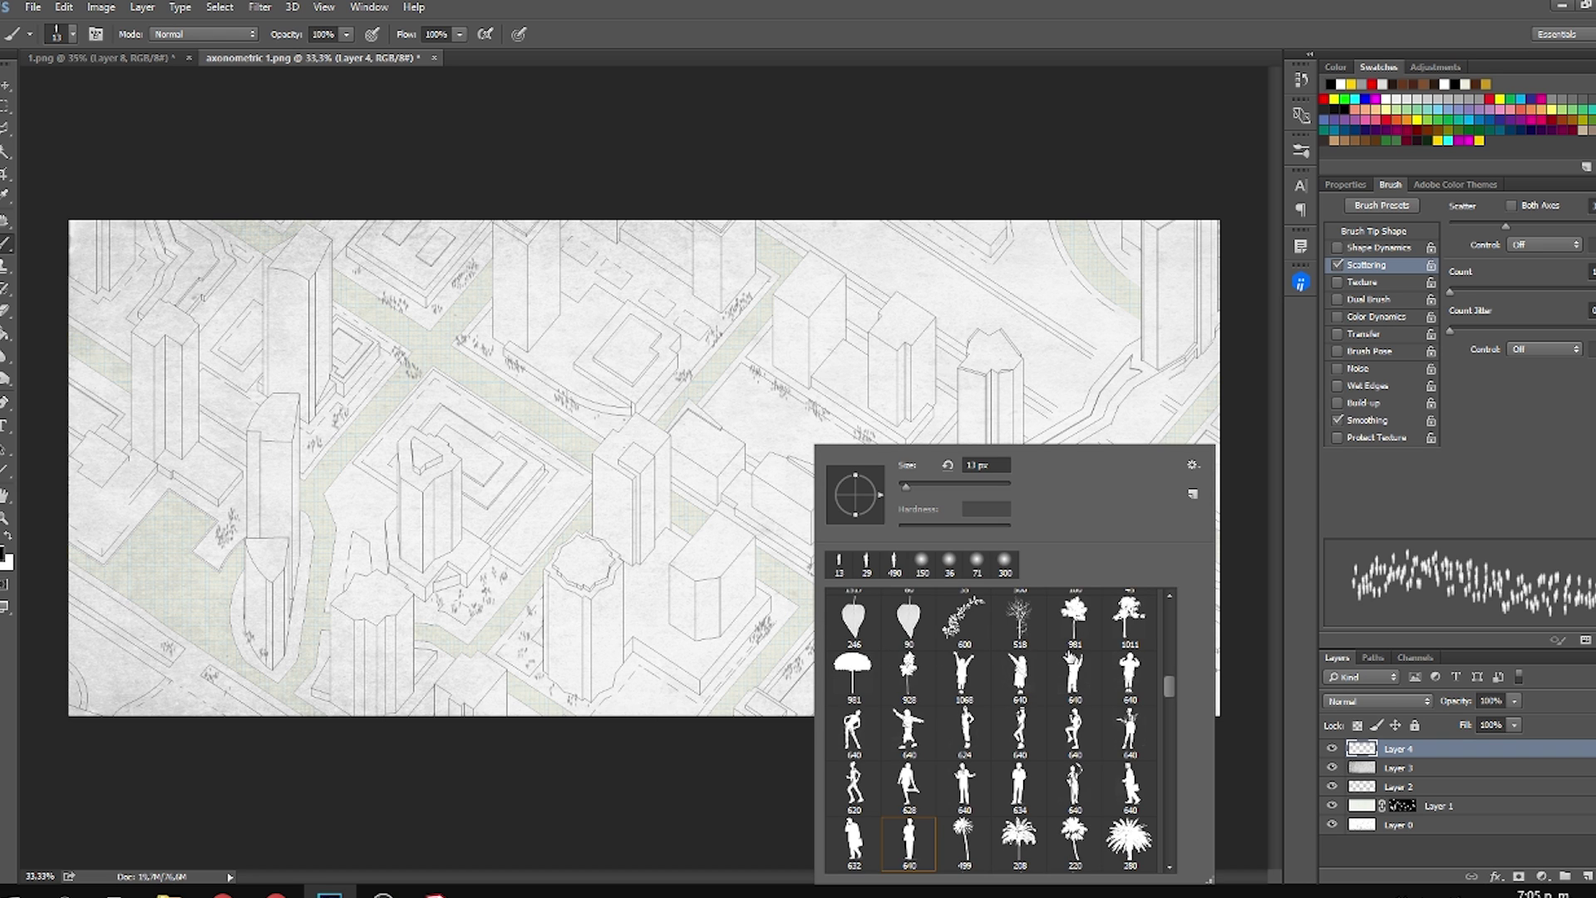
pyautogui.moveTo(1169, 687); pyautogui.dragTo(1175, 610)
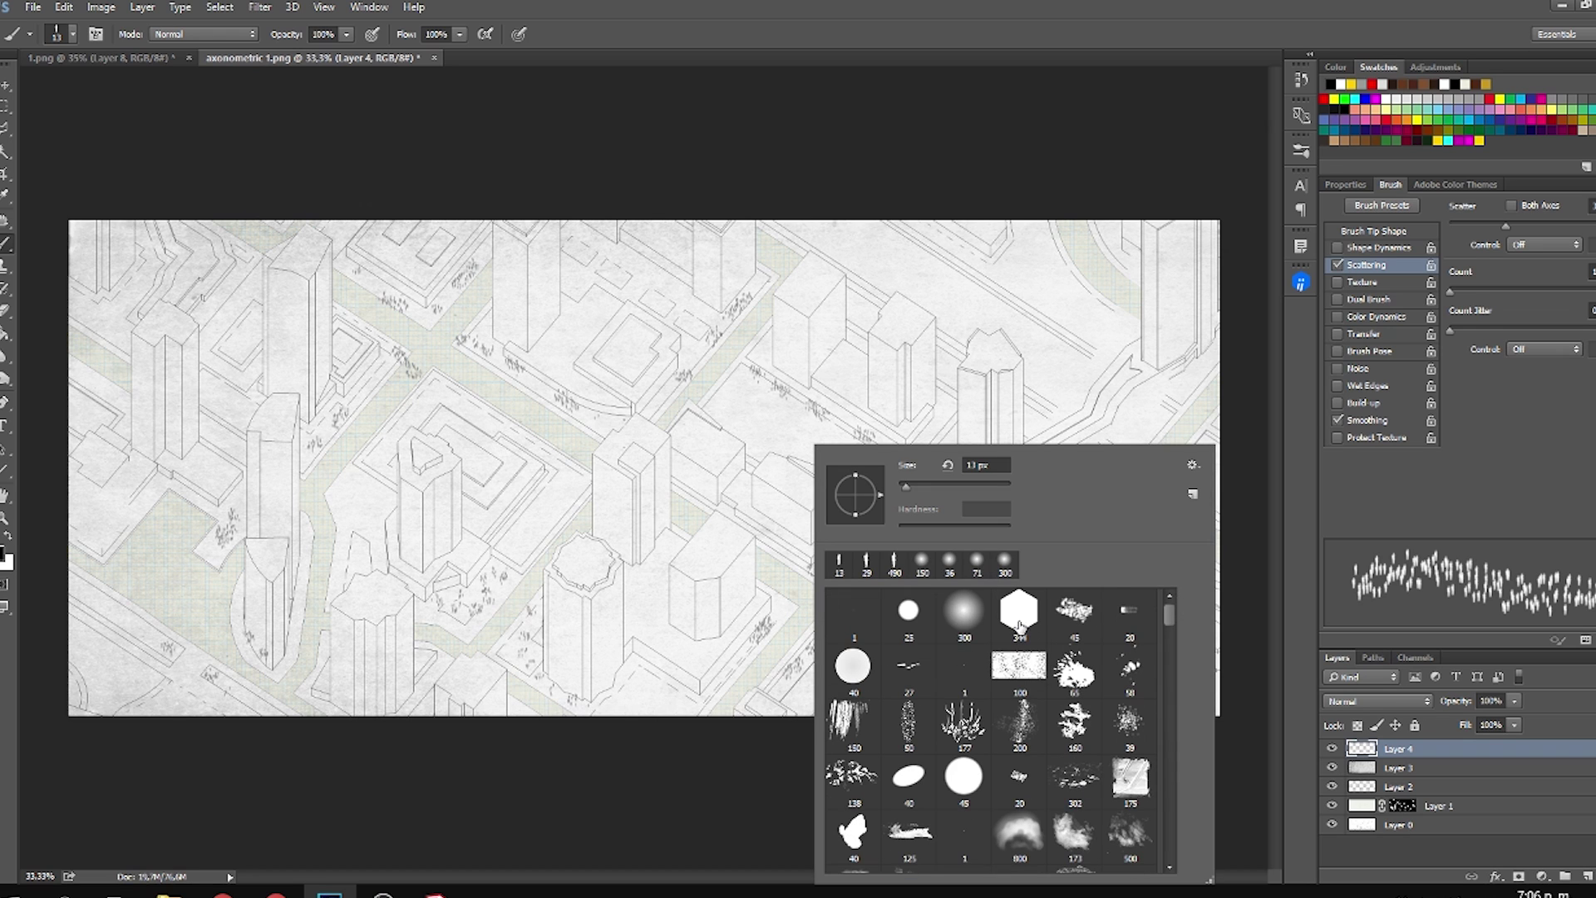
pyautogui.click(901, 626)
pyautogui.moveTo(711, 606); pyautogui.dragTo(713, 679)
pyautogui.hotkey('ctrl', 'z')
# Reduce the hard round brush to 3 px, trying it with test strokes beside the faceted building and undoing them.
pyautogui.scroll(5, 729, 618)
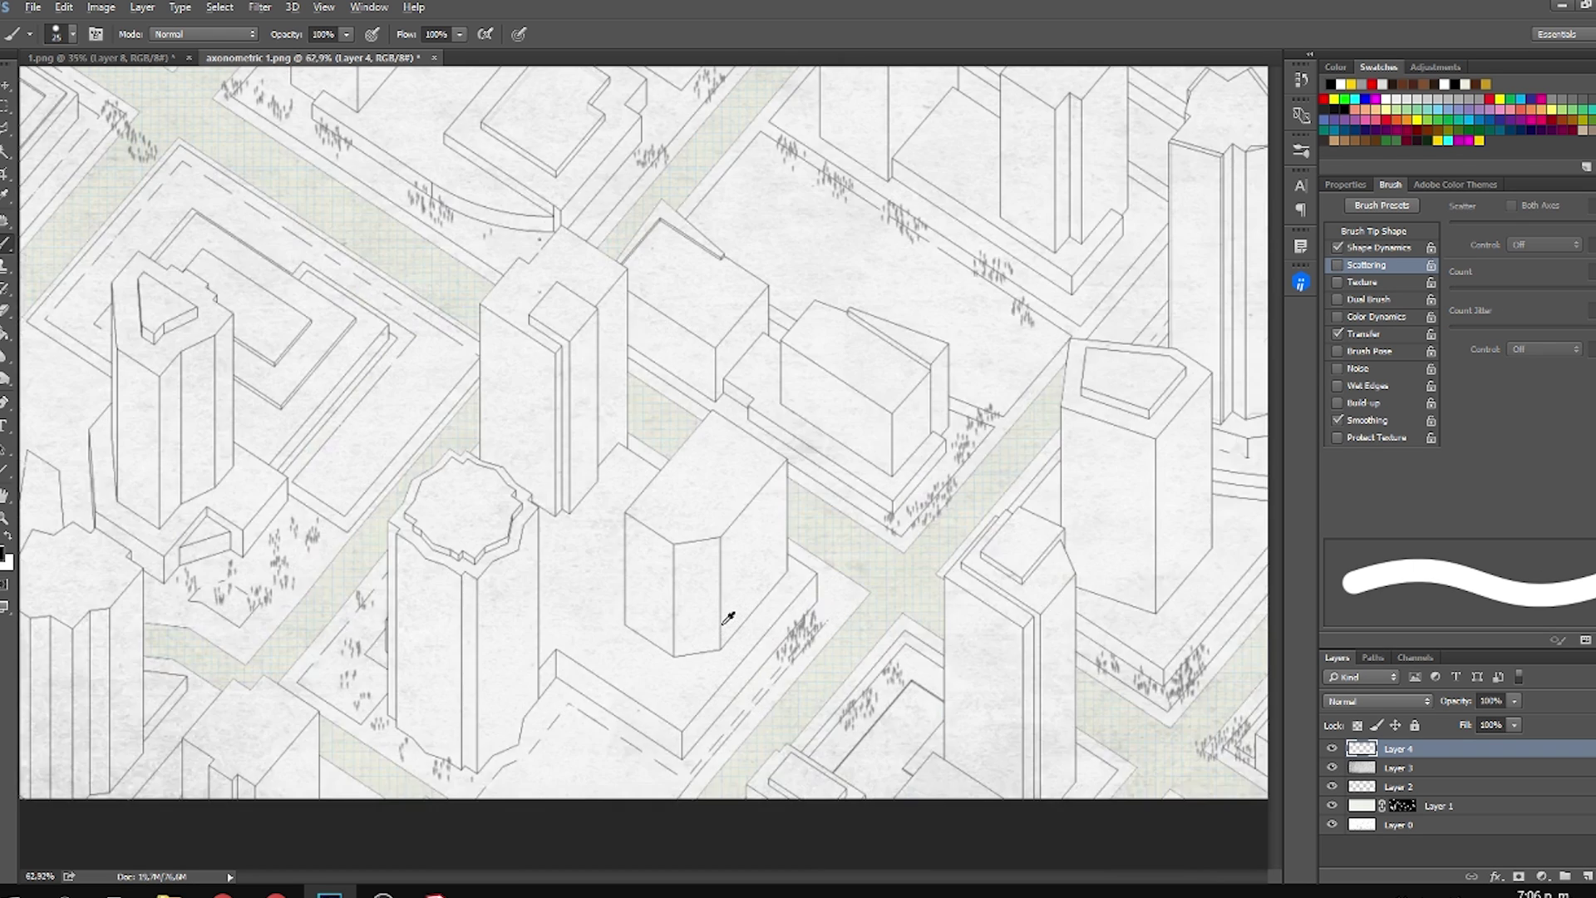
pyautogui.scroll(2, 728, 618)
pyautogui.keyDown('alt'); pyautogui.moveTo(762, 598); pyautogui.dragTo(776, 543); pyautogui.keyUp('alt')
pyautogui.hotkey('ctrl', 'z')
pyautogui.rightClick(794, 593)
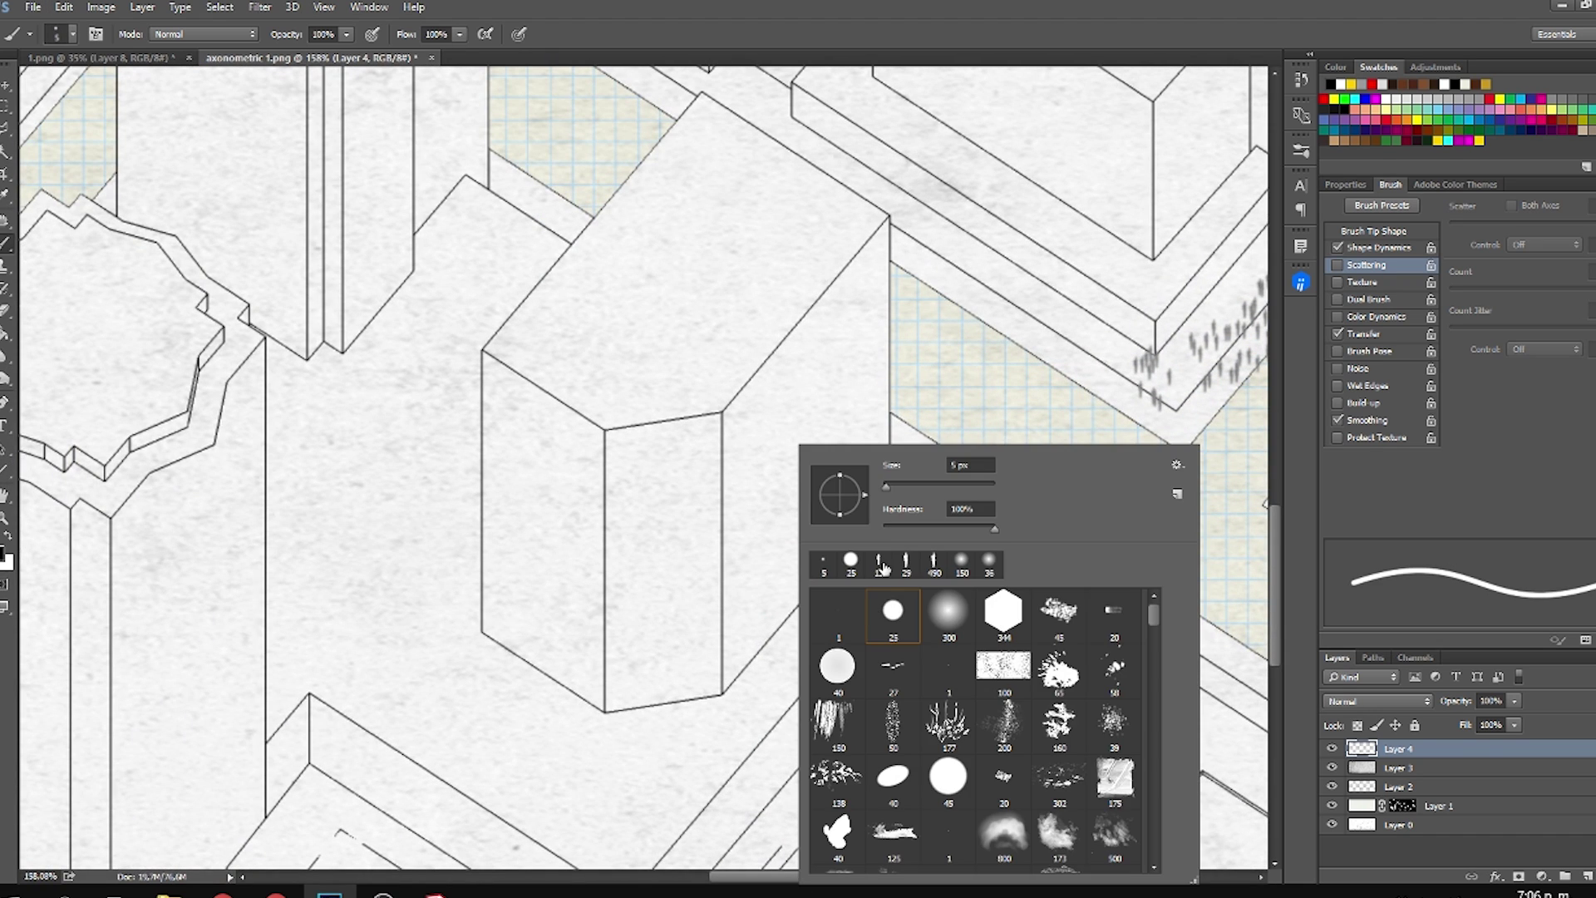
pyautogui.moveTo(892, 468); pyautogui.dragTo(770, 456)
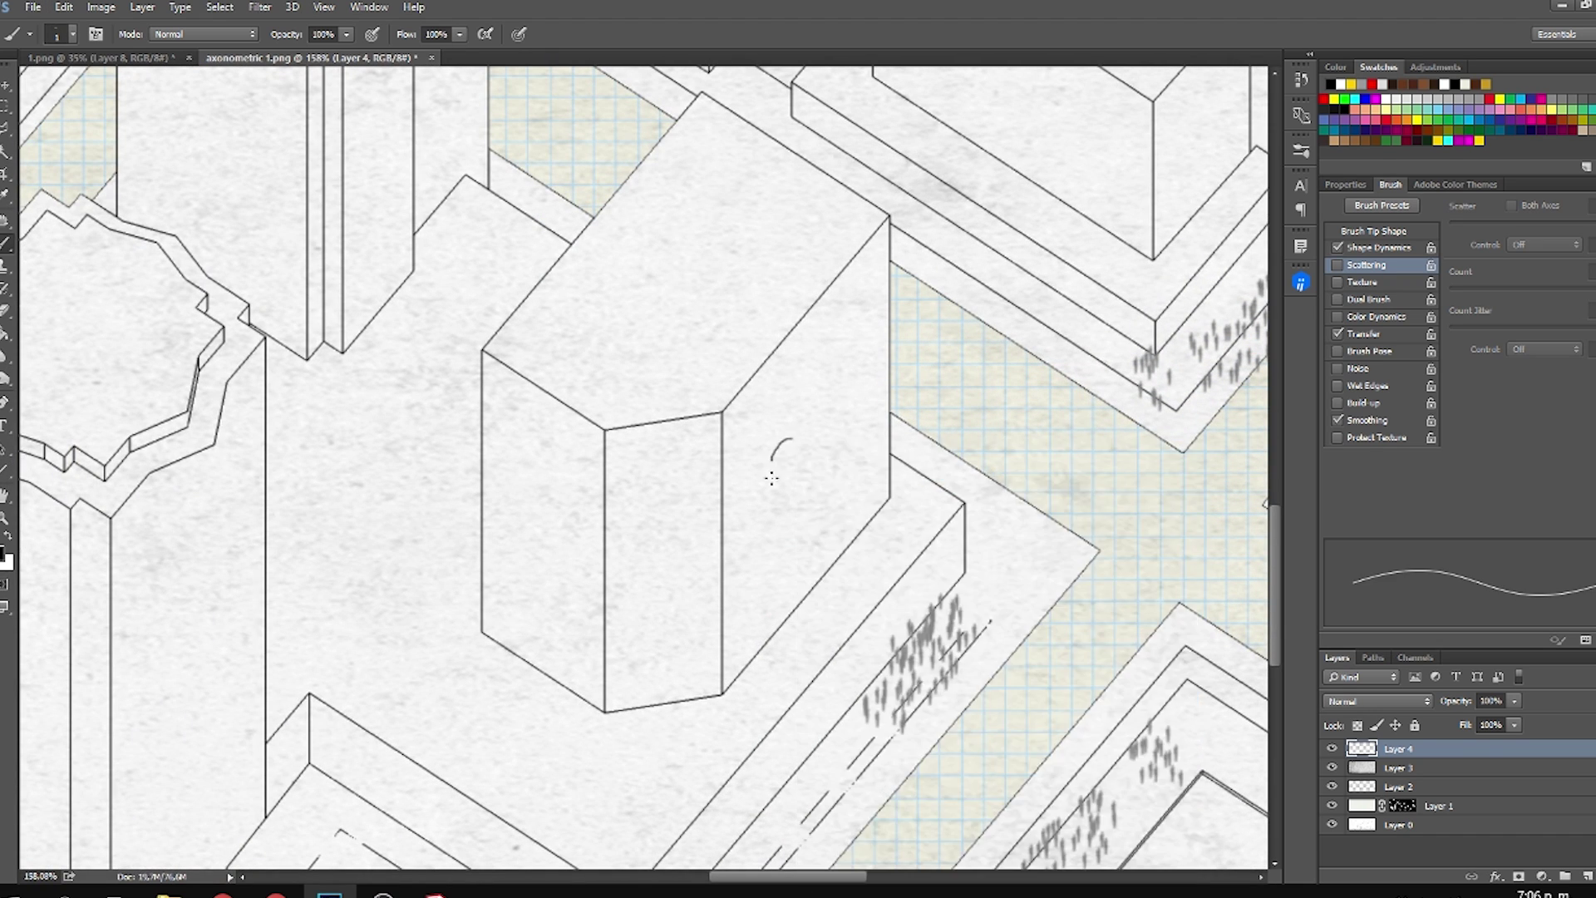
pyautogui.rightClick(775, 509)
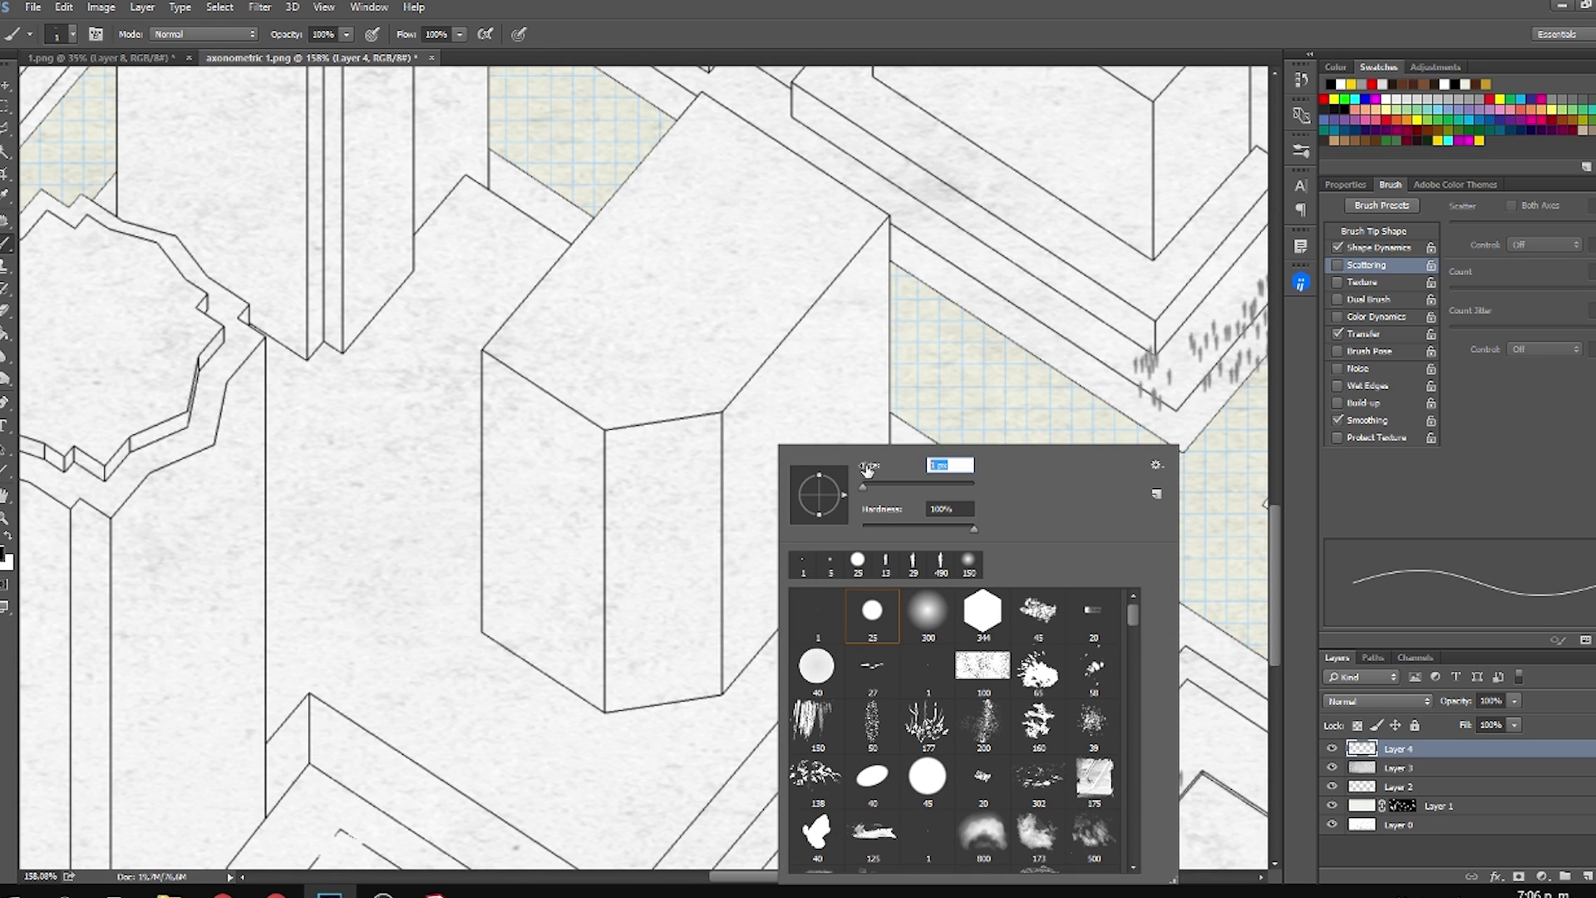
pyautogui.moveTo(781, 380); pyautogui.dragTo(851, 530)
pyautogui.hotkey('ctrl', 'z')
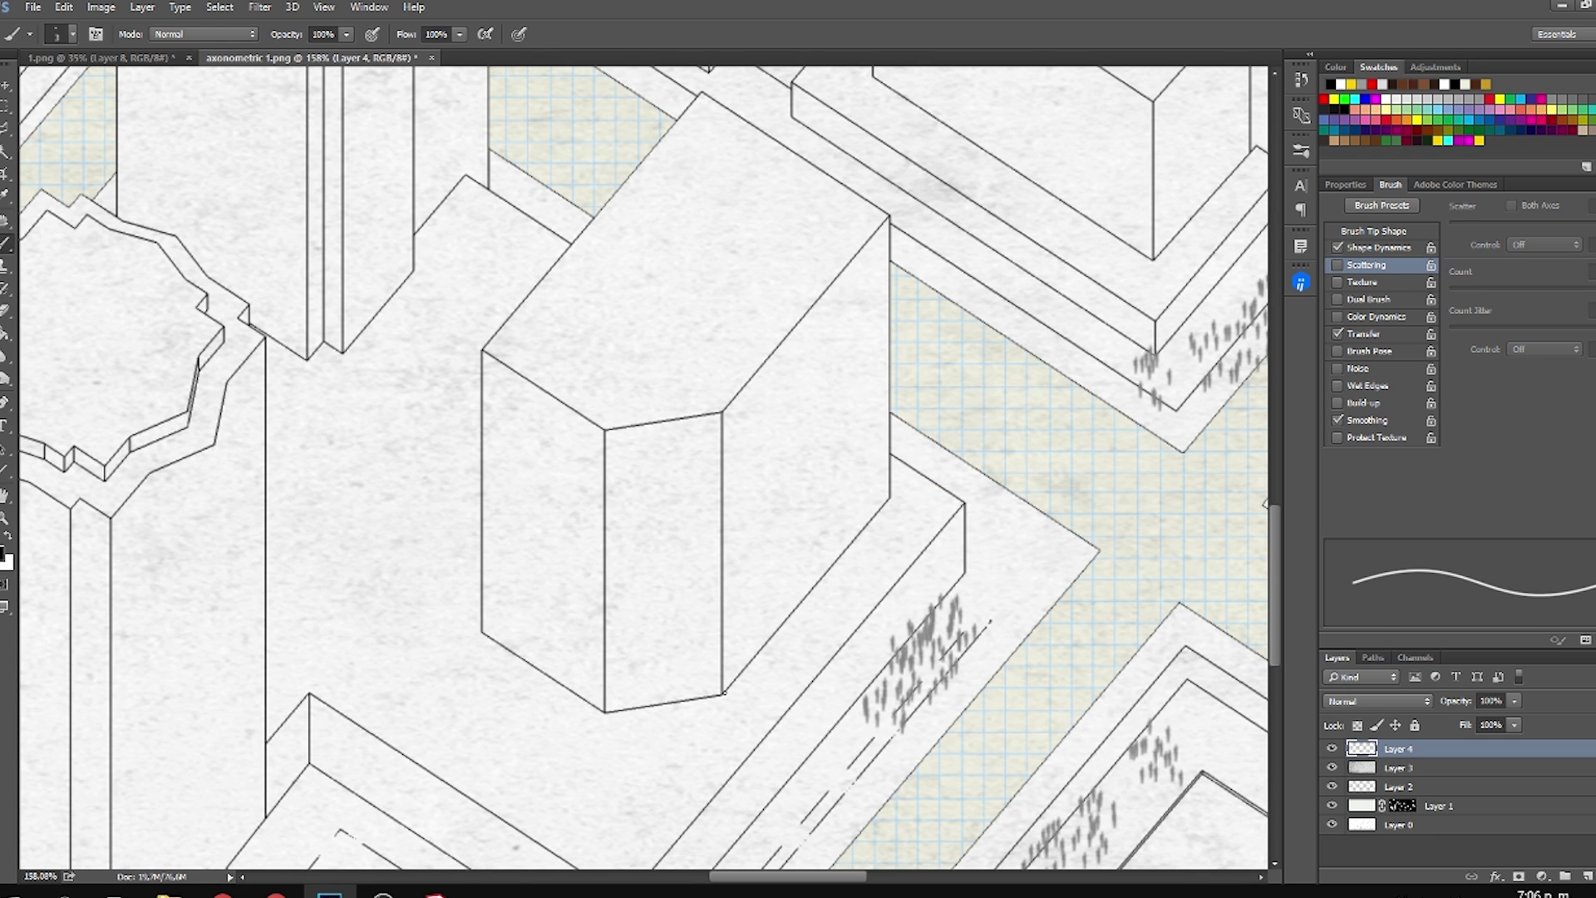
# Trace the outer silhouette of the central tower with straight 3 px brush lines from corner to corner.
pyautogui.moveTo(462, 397); pyautogui.dragTo(661, 720)
pyautogui.moveTo(596, 532); pyautogui.dragTo(703, 685)
pyautogui.scroll(-5, 582, 616)
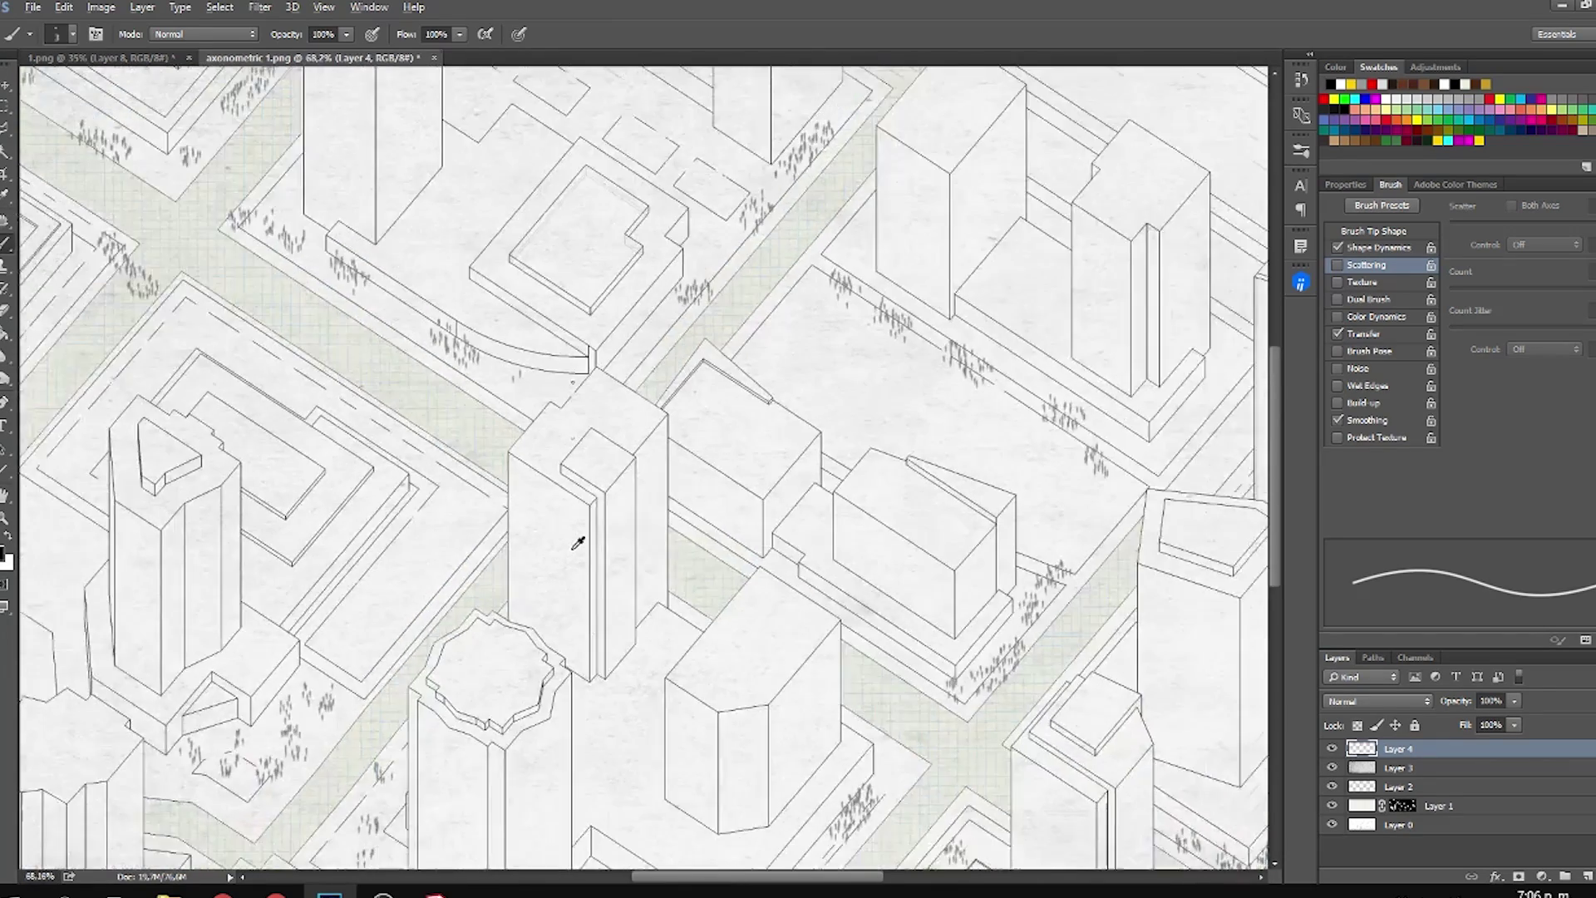
pyautogui.press('alt')
pyautogui.click(493, 644)
pyautogui.keyDown('shift'); pyautogui.click(492, 422); pyautogui.keyUp('shift')
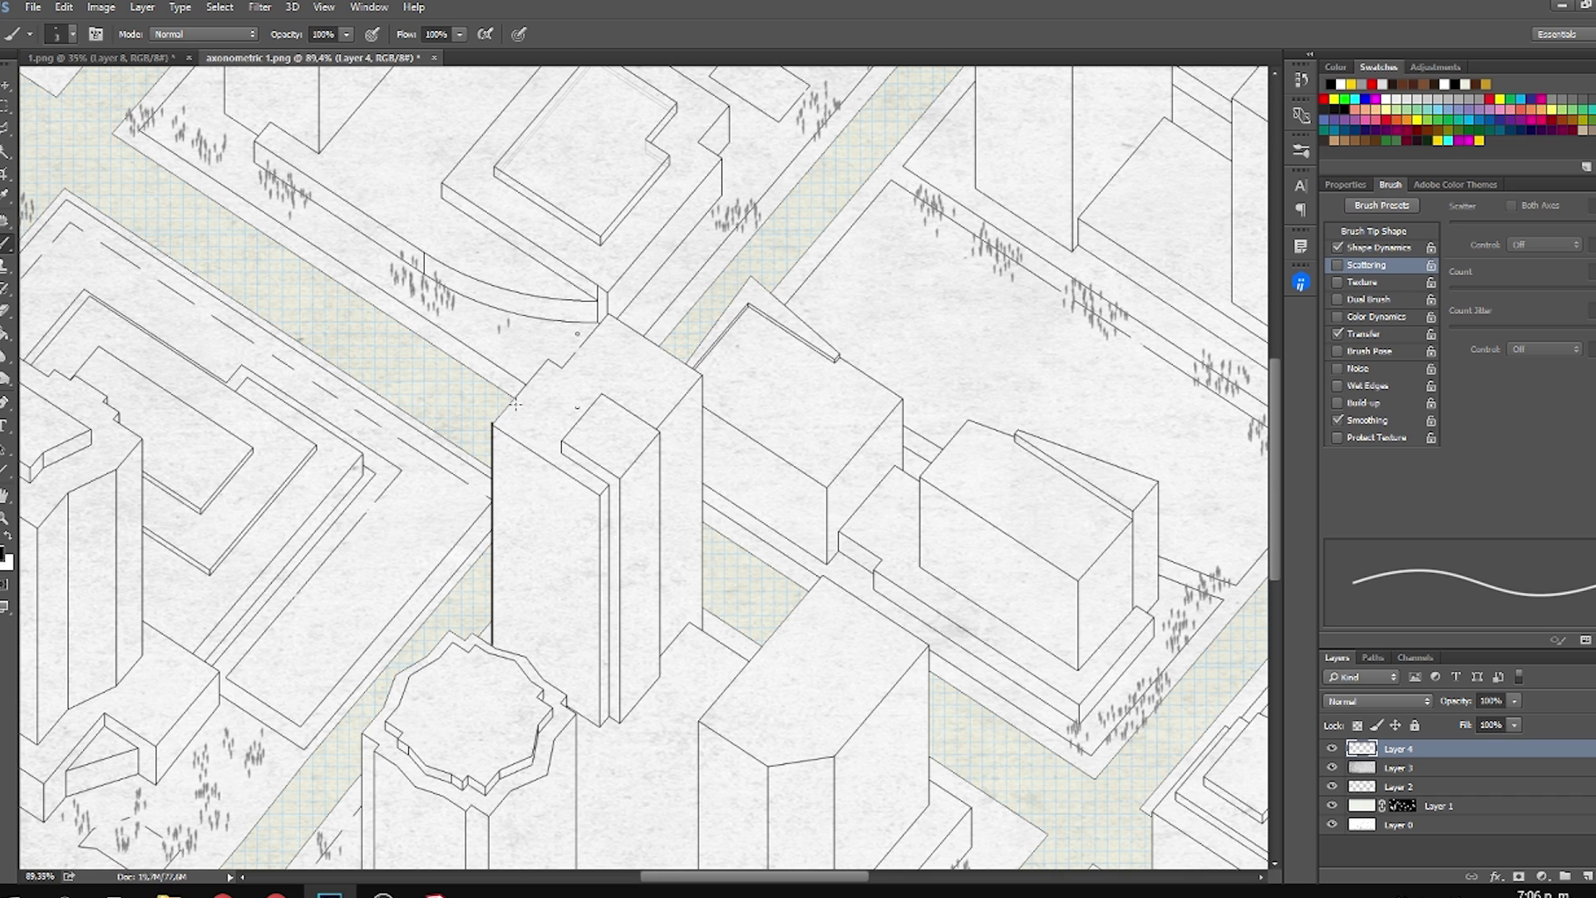
pyautogui.keyDown('shift'); pyautogui.click(549, 362); pyautogui.keyUp('shift')
pyautogui.keyDown('shift'); pyautogui.click(610, 315); pyautogui.keyUp('shift')
pyautogui.keyDown('shift'); pyautogui.click(702, 375); pyautogui.keyUp('shift')
pyautogui.keyDown('shift'); pyautogui.click(703, 632); pyautogui.keyUp('shift')
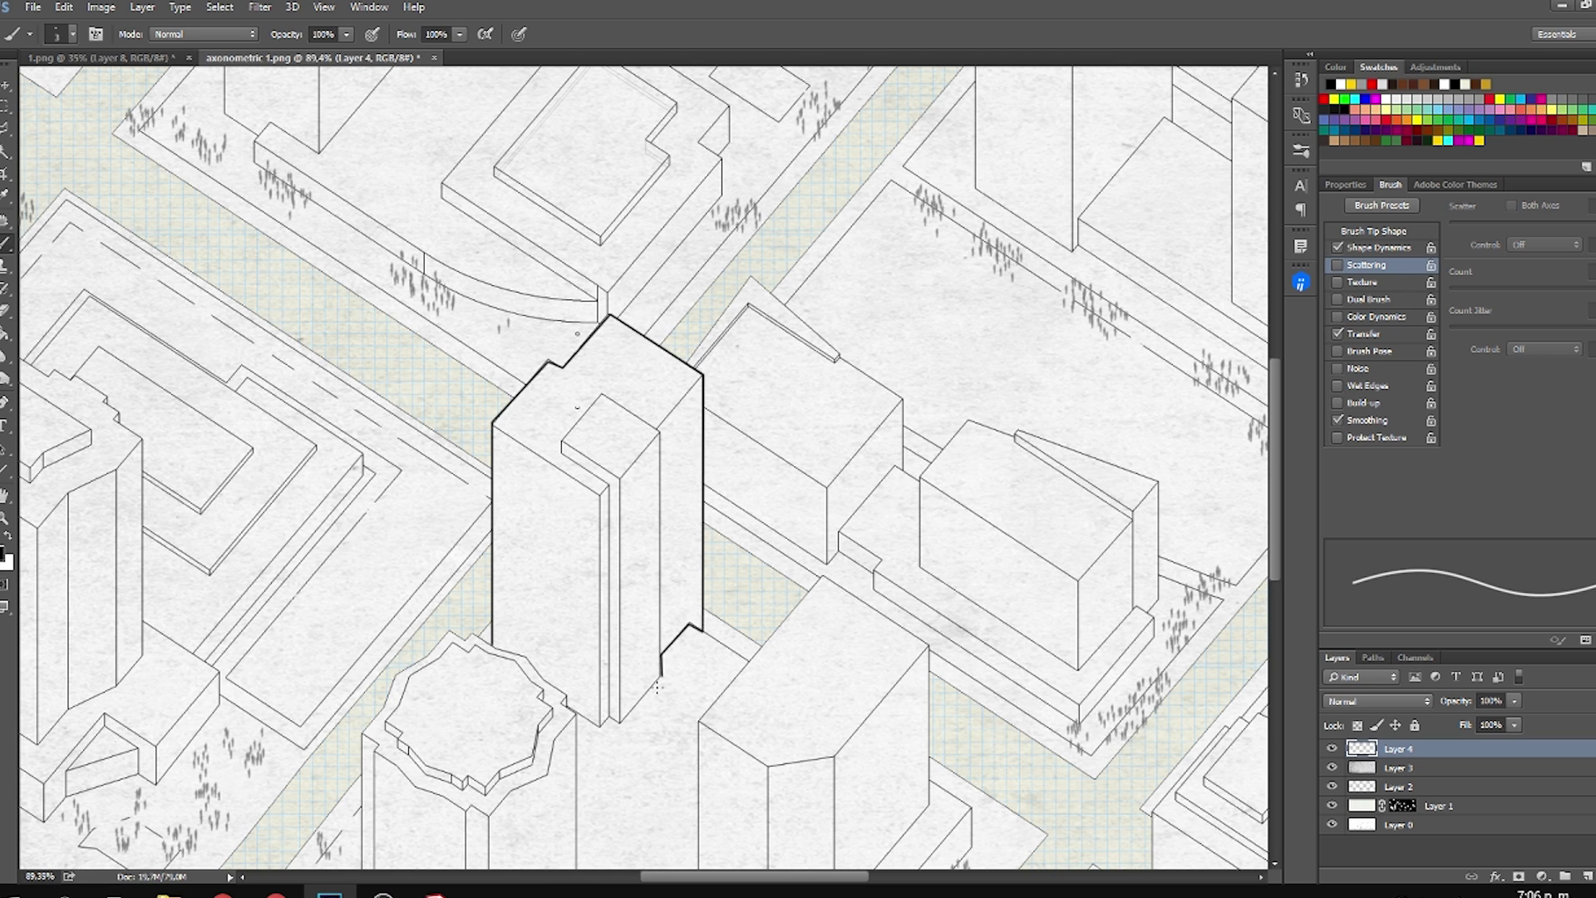
pyautogui.keyDown('shift'); pyautogui.click(619, 720); pyautogui.keyUp('shift')
pyautogui.scroll(-5, 606, 606)
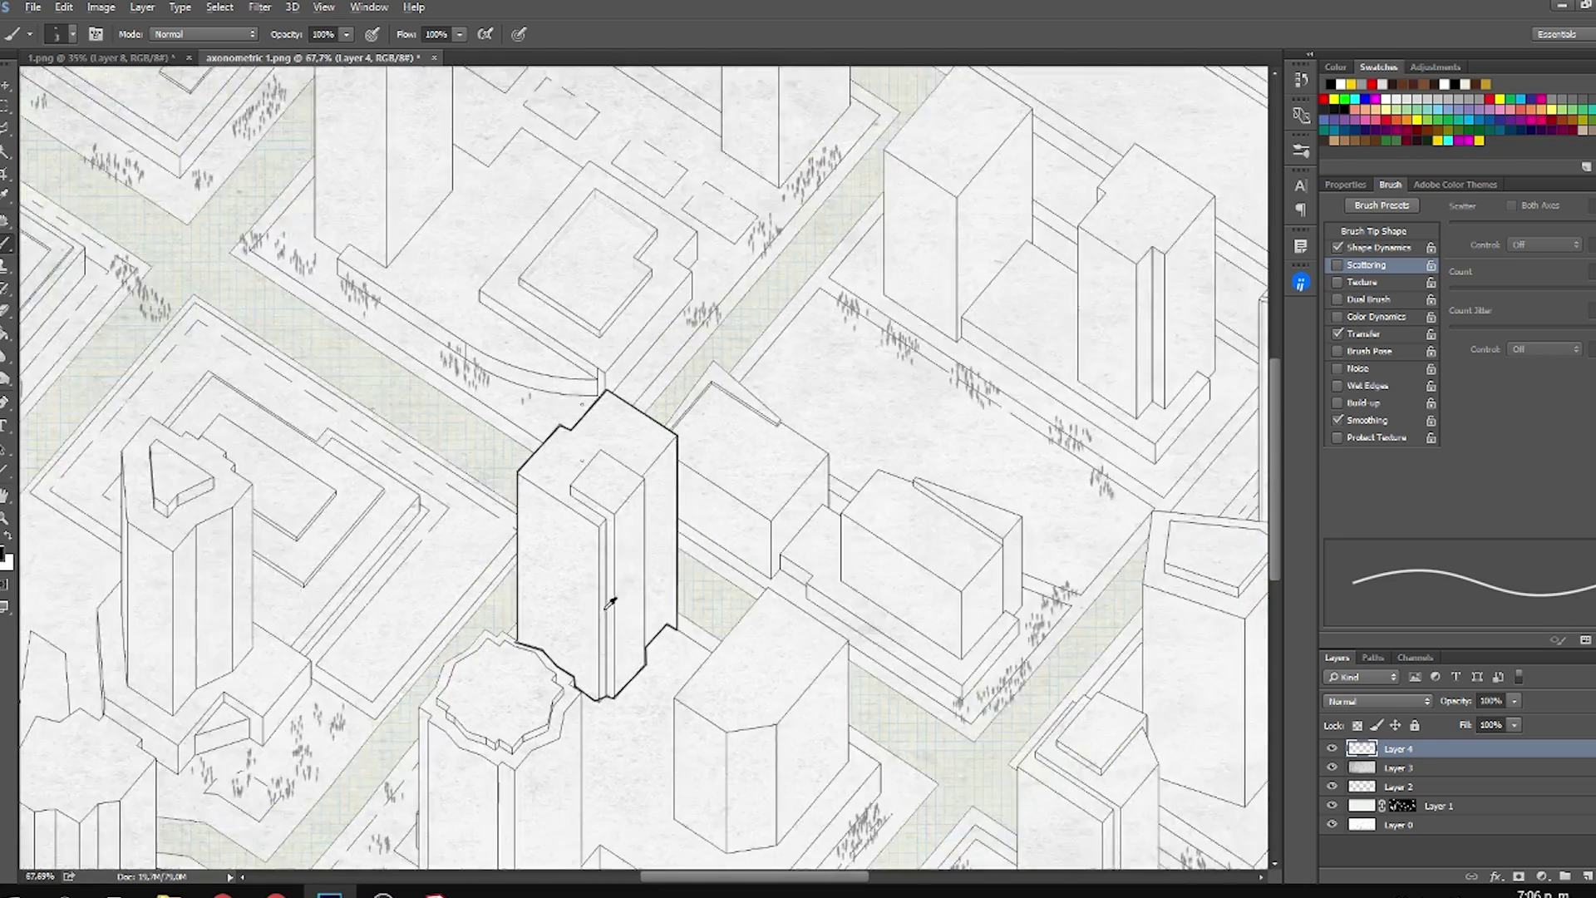
# Trace the outer silhouette of the zigzag-roofed tower right of centre with straight 3 px brush lines.
pyautogui.scroll(4, 815, 581)
pyautogui.moveTo(952, 555); pyautogui.dragTo(611, 593)
pyautogui.scroll(1, 765, 583)
pyautogui.scroll(-3, 765, 582)
pyautogui.scroll(-3, 763, 587)
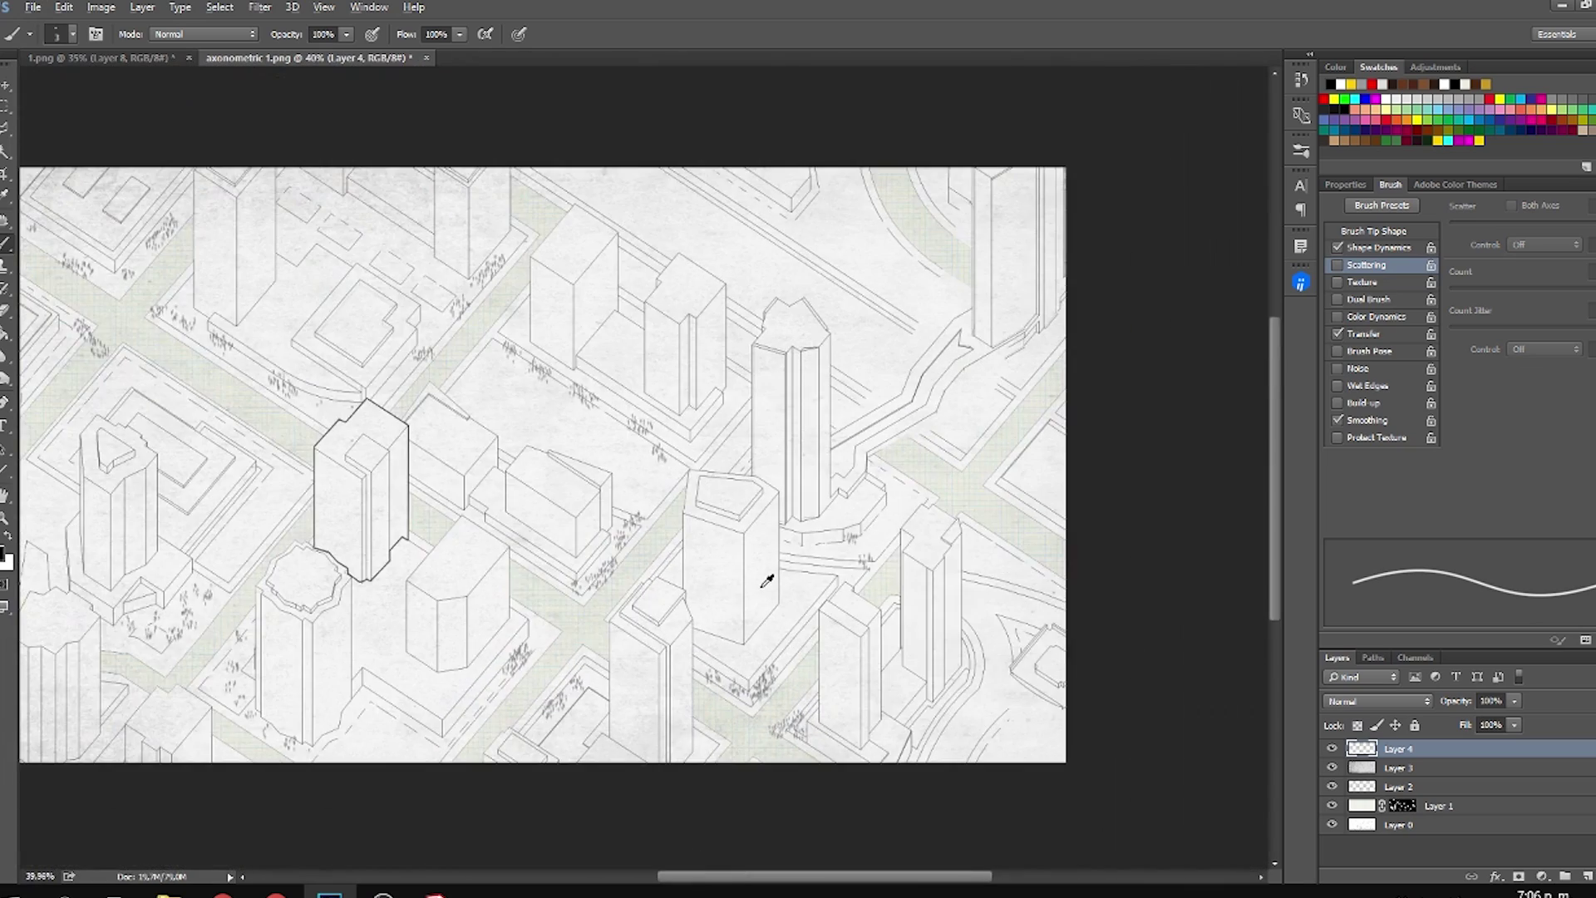
pyautogui.scroll(6, 792, 420)
pyautogui.moveTo(795, 419); pyautogui.dragTo(682, 555)
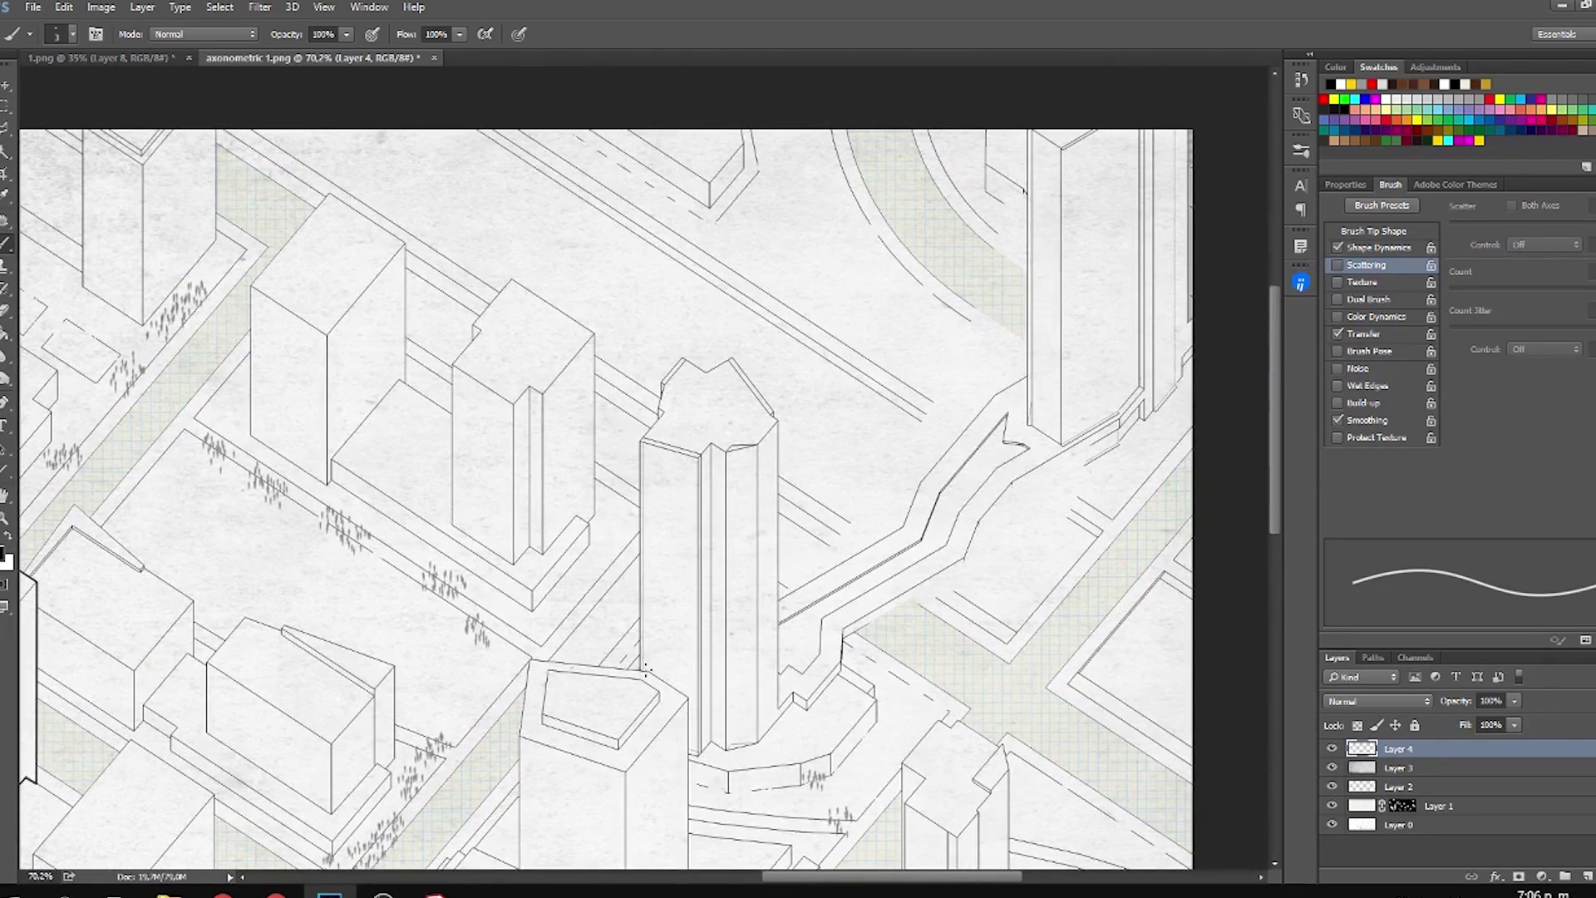
pyautogui.keyDown('shift'); pyautogui.click(639, 434); pyautogui.keyUp('shift')
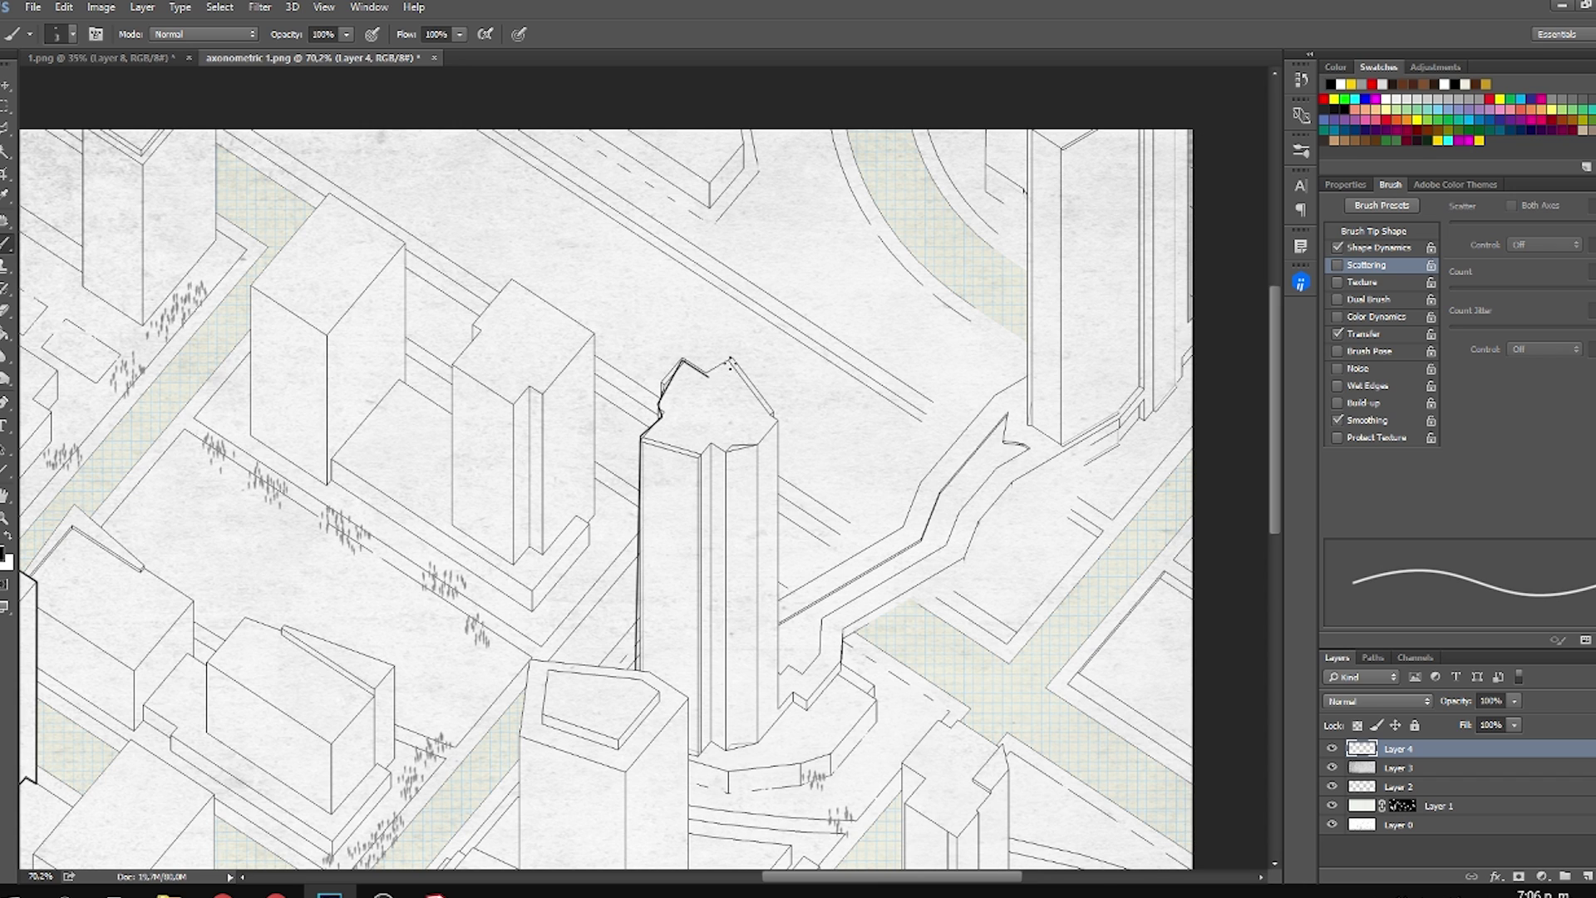
pyautogui.keyDown('shift'); pyautogui.click(778, 425); pyautogui.keyUp('shift')
pyautogui.keyDown('shift'); pyautogui.click(777, 705); pyautogui.keyUp('shift')
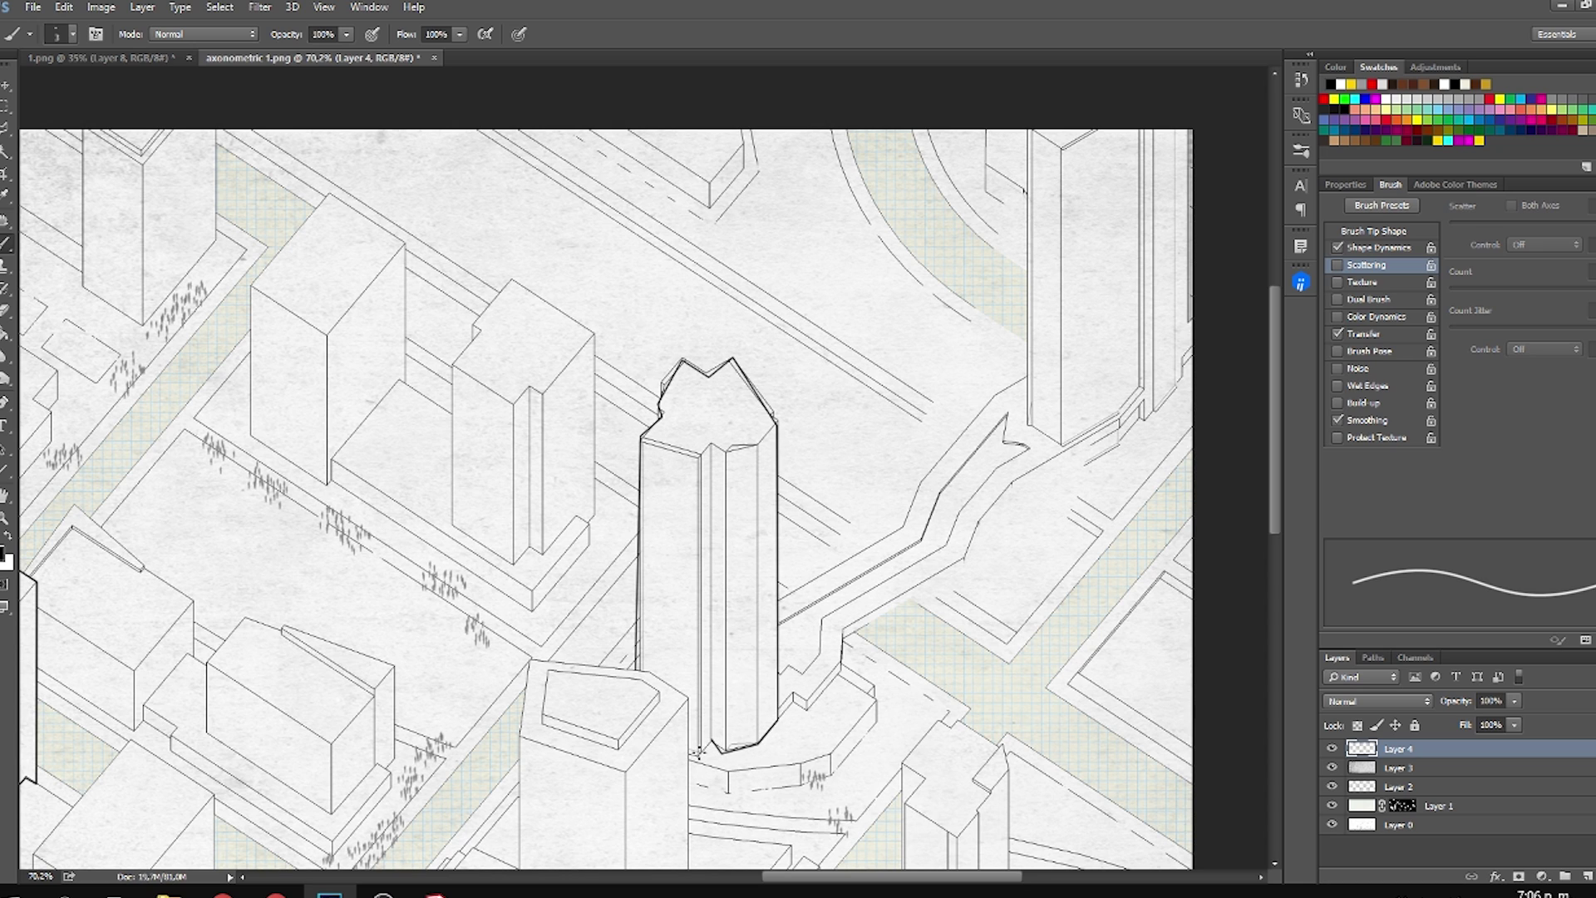
pyautogui.keyDown('shift'); pyautogui.click(689, 696); pyautogui.keyUp('shift')
pyautogui.scroll(-7, 767, 614)
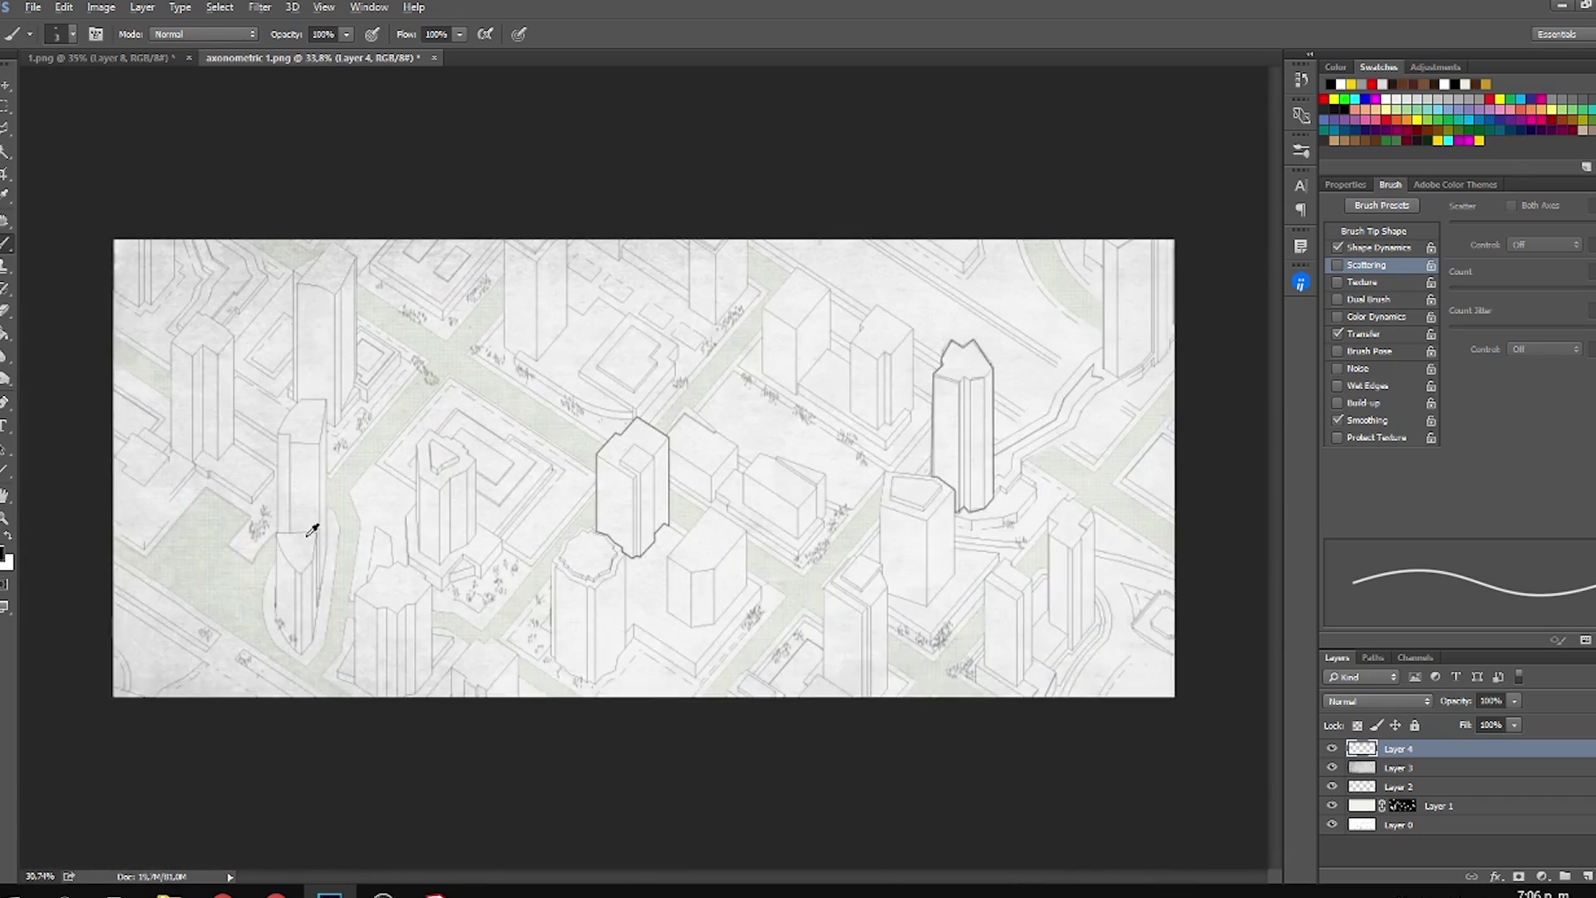
# Trace the visible silhouette of the tall tower in the drawing's upper left with straight 3 px brush lines.
pyautogui.scroll(6, 306, 537)
pyautogui.moveTo(261, 441); pyautogui.dragTo(390, 663)
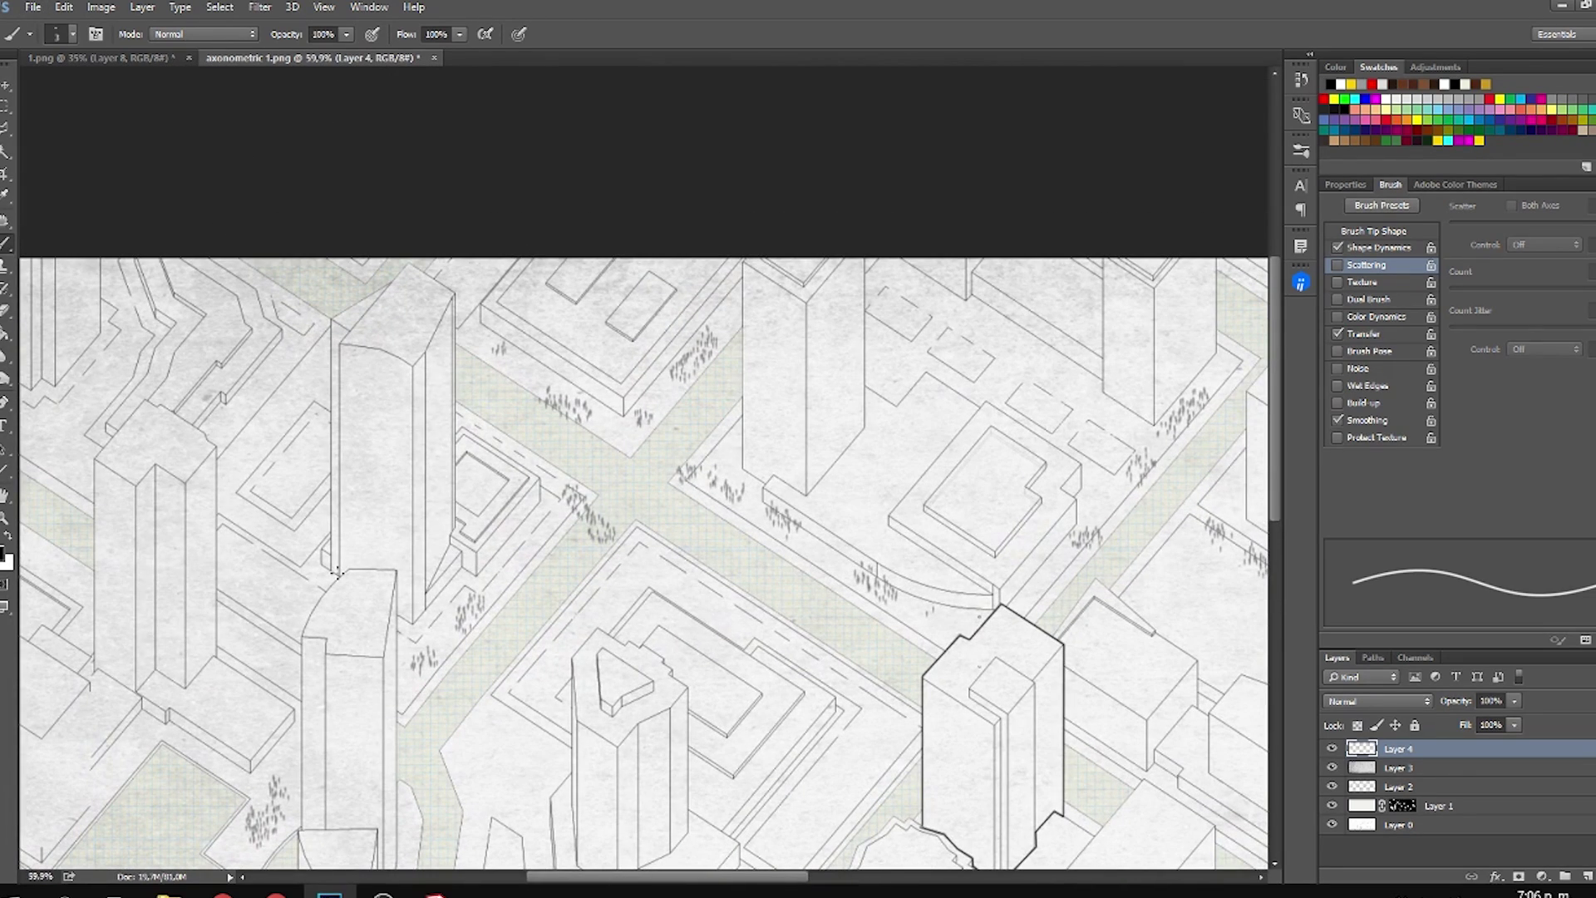
pyautogui.keyDown('shift'); pyautogui.click(333, 321); pyautogui.keyUp('shift')
pyautogui.keyDown('shift'); pyautogui.click(396, 285); pyautogui.keyUp('shift')
pyautogui.keyDown('shift'); pyautogui.click(453, 294); pyautogui.keyUp('shift')
pyautogui.keyDown('shift'); pyautogui.click(450, 536); pyautogui.keyUp('shift')
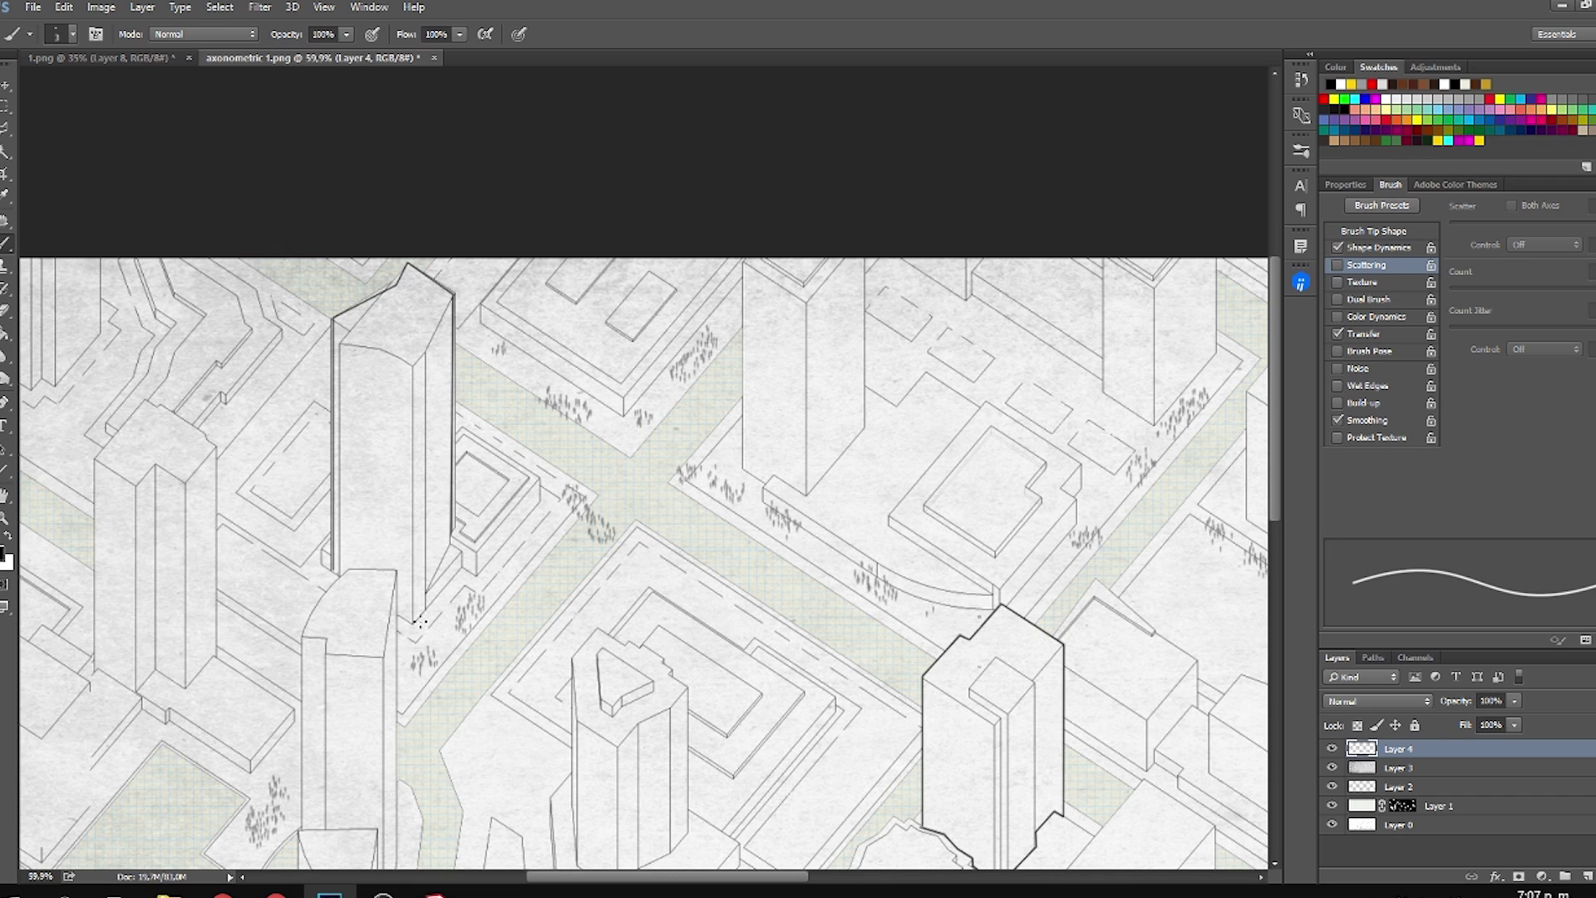
pyautogui.keyDown('shift'); pyautogui.click(419, 622); pyautogui.keyUp('shift')
pyautogui.keyDown('shift'); pyautogui.click(343, 567); pyautogui.keyUp('shift')
pyautogui.scroll(-3, 341, 573)
pyautogui.scroll(3, 552, 421)
pyautogui.press('alt')
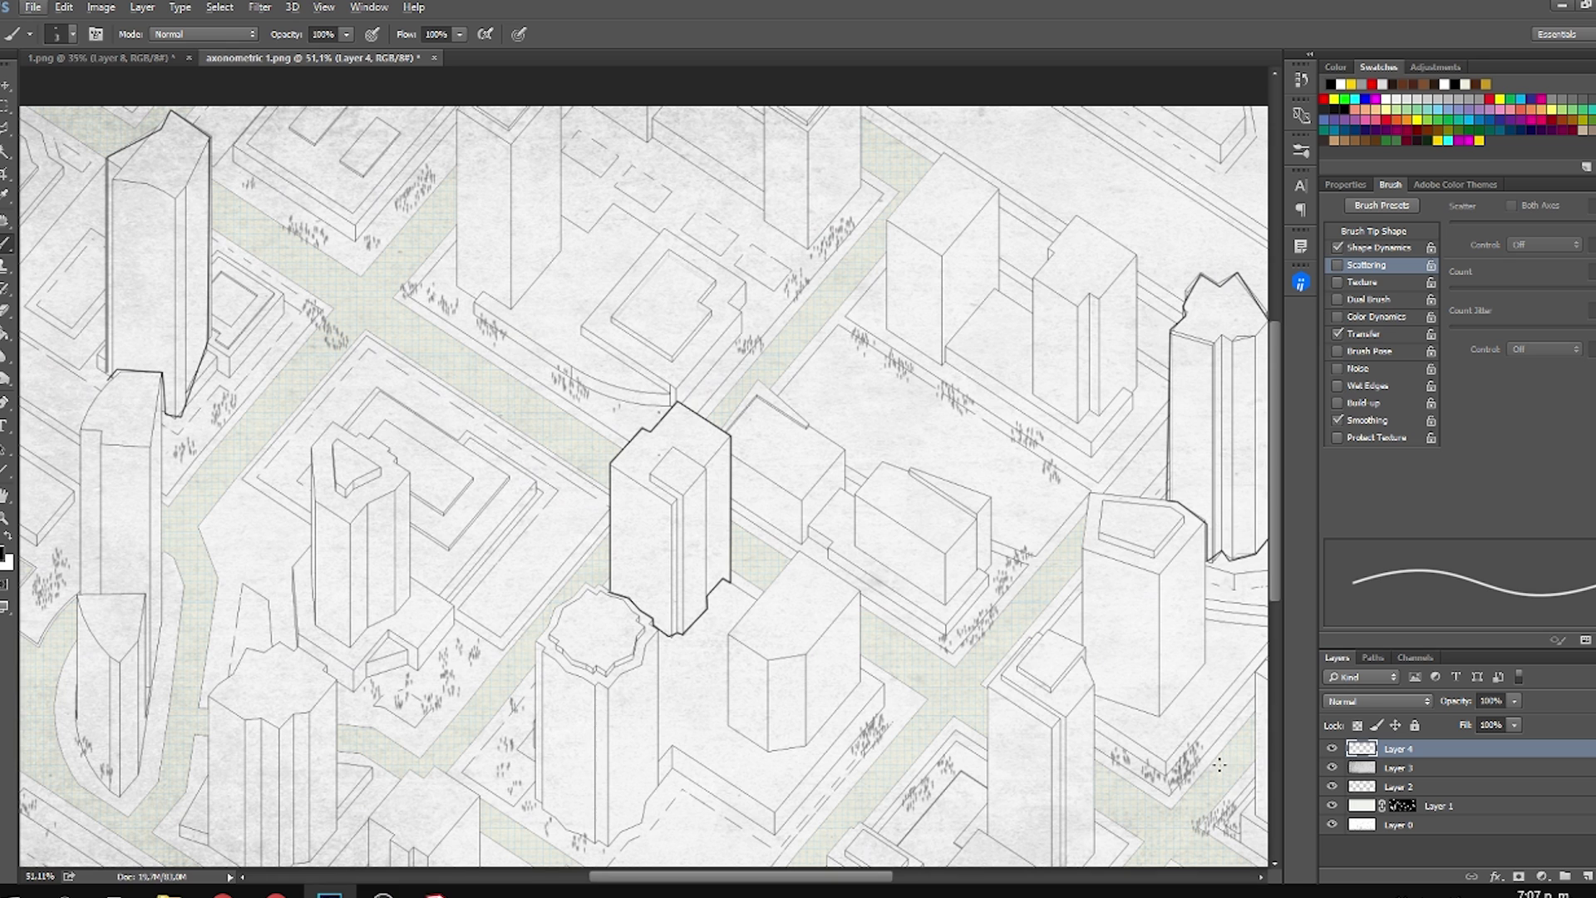
# Activate the base layer, Layer 0, and pick the square-grid pattern brush at a size of about 605 px.
pyautogui.click(1393, 826)
pyautogui.rightClick(796, 564)
pyautogui.moveTo(1156, 616)
pyautogui.mouseDown()
pyautogui.moveTo(1135, 808)
pyautogui.moveTo(1142, 667)
pyautogui.mouseUp()
pyautogui.click(1089, 765)
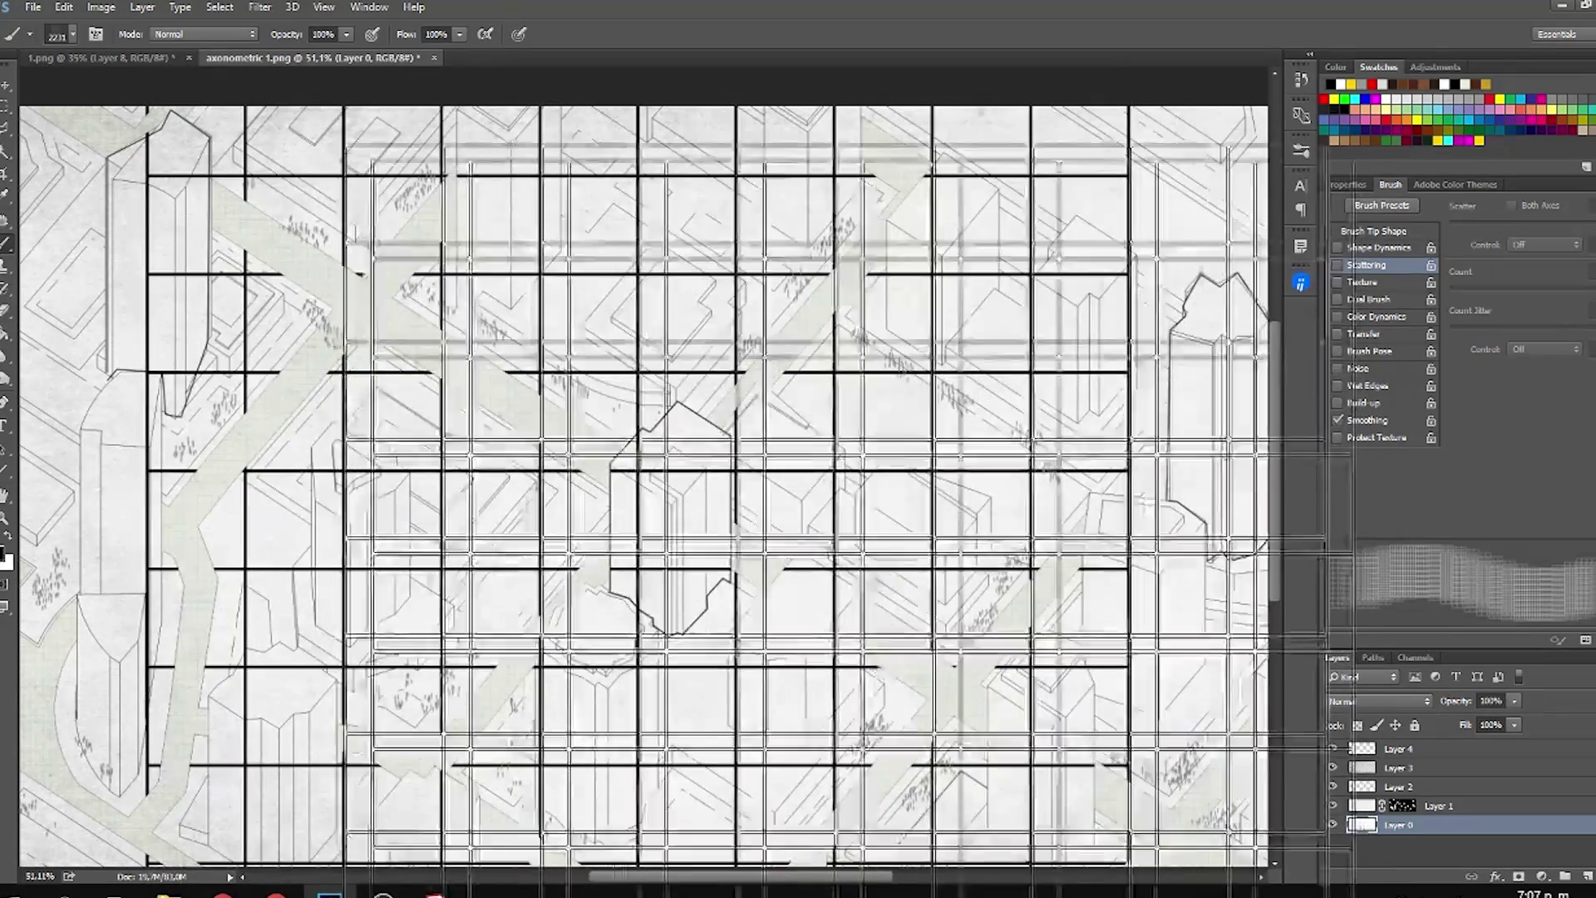
pyautogui.keyDown('alt'); pyautogui.moveTo(720, 552); pyautogui.dragTo(593, 545); pyautogui.keyUp('alt')
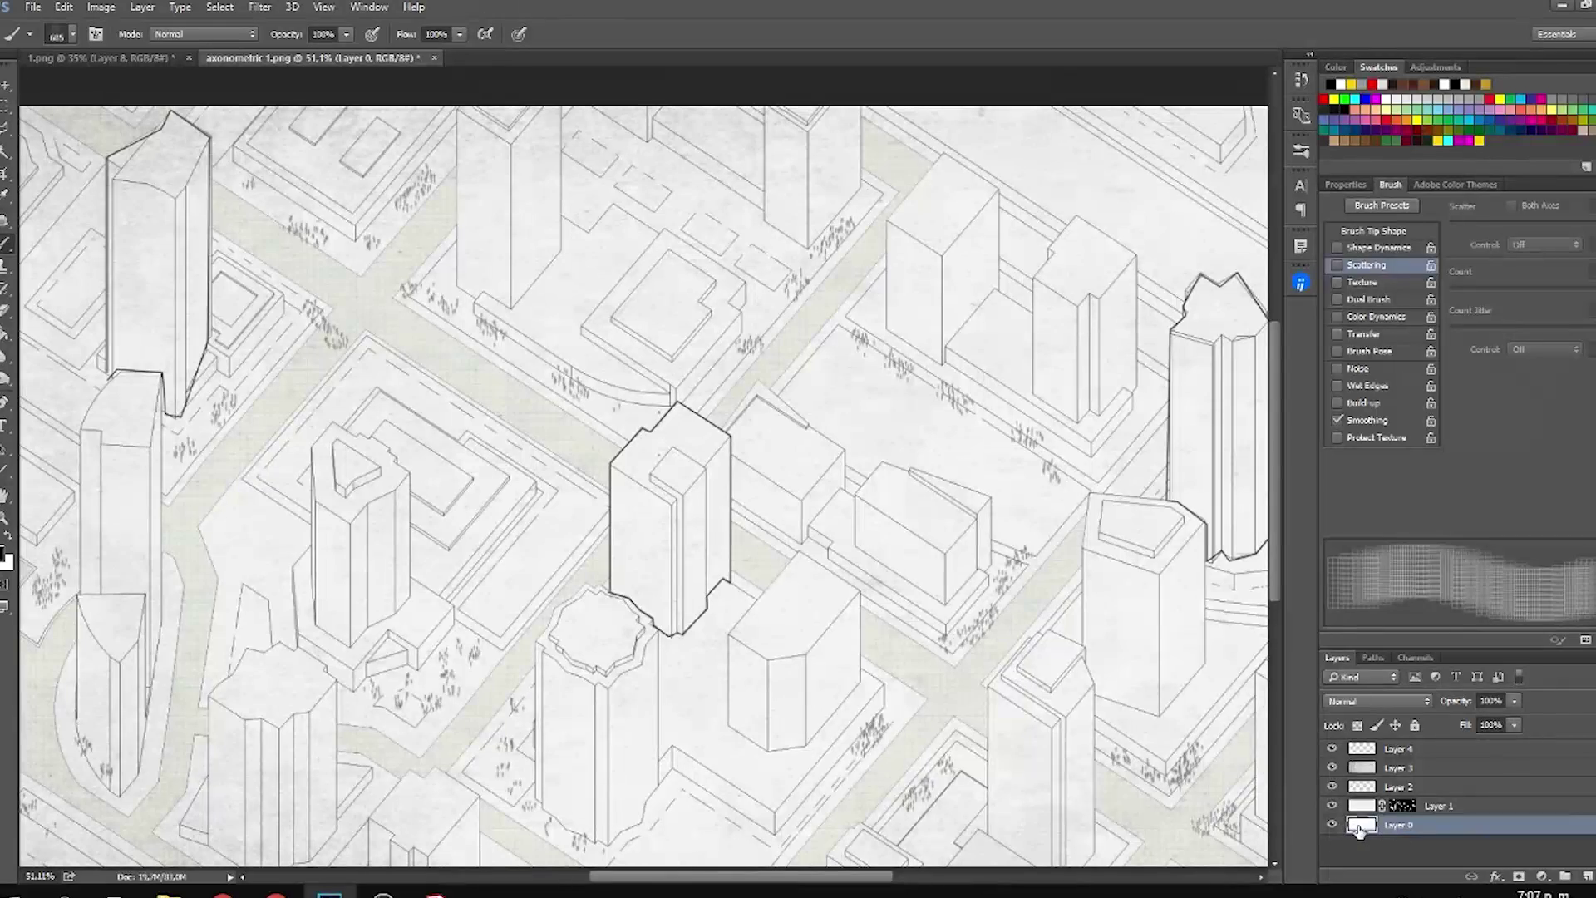
pyautogui.click(915, 716)
# Select the central tower's left facade with the Magic Wand and try stamping the square-grid pattern on it.
pyautogui.press('w')
pyautogui.click(647, 590)
pyautogui.press('b')
pyautogui.click(764, 620)
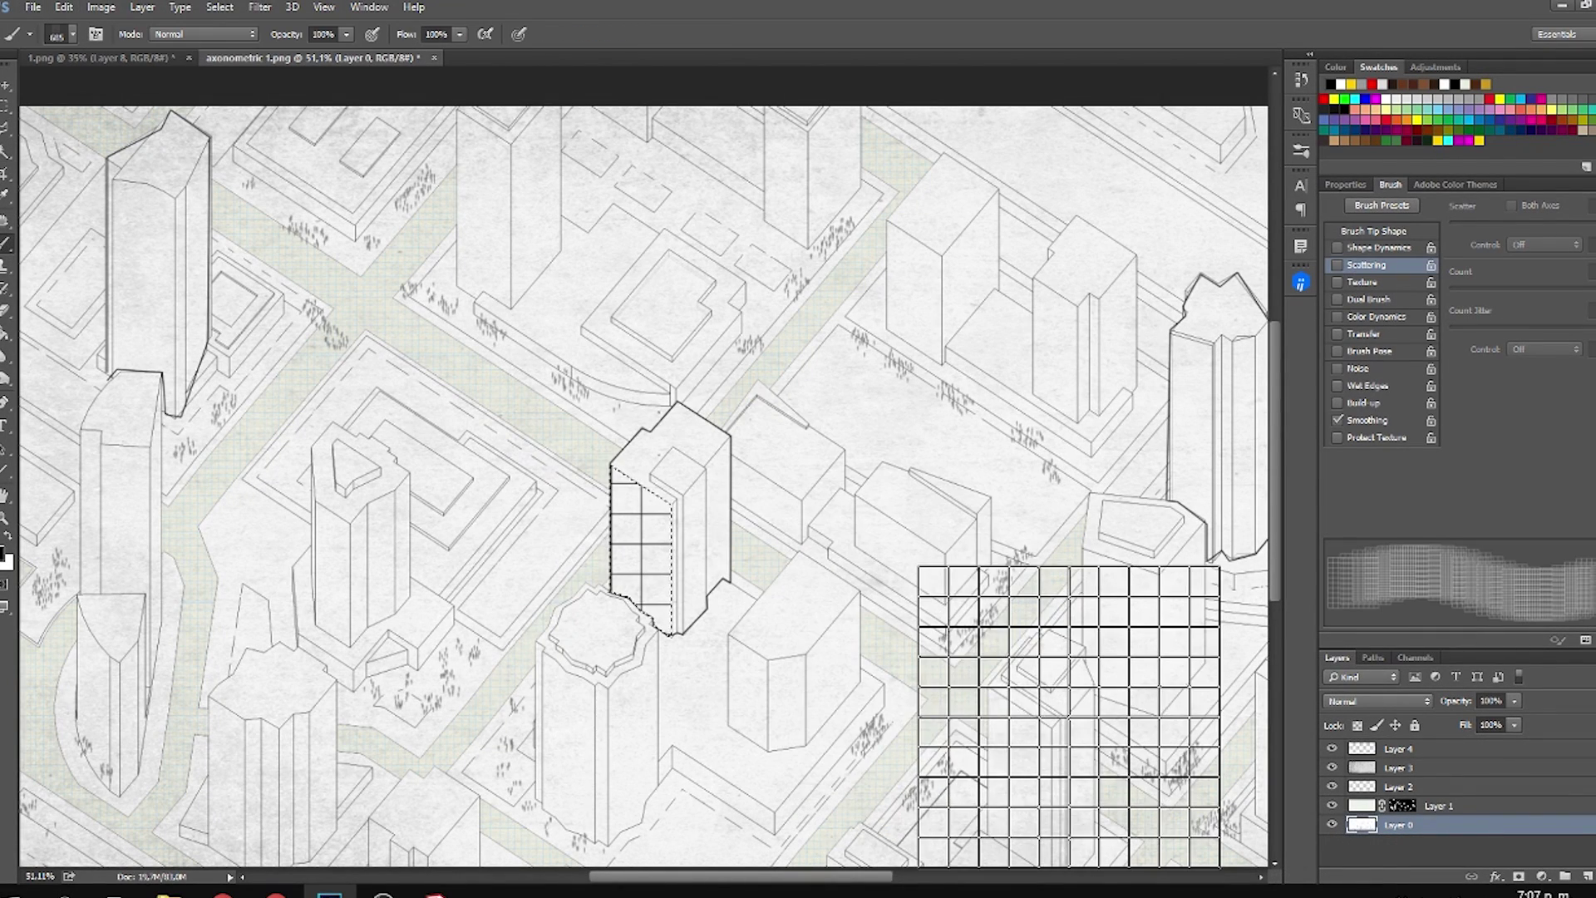
pyautogui.hotkey('ctrl', 'z')
pyautogui.moveTo(649, 542); pyautogui.dragTo(607, 542)
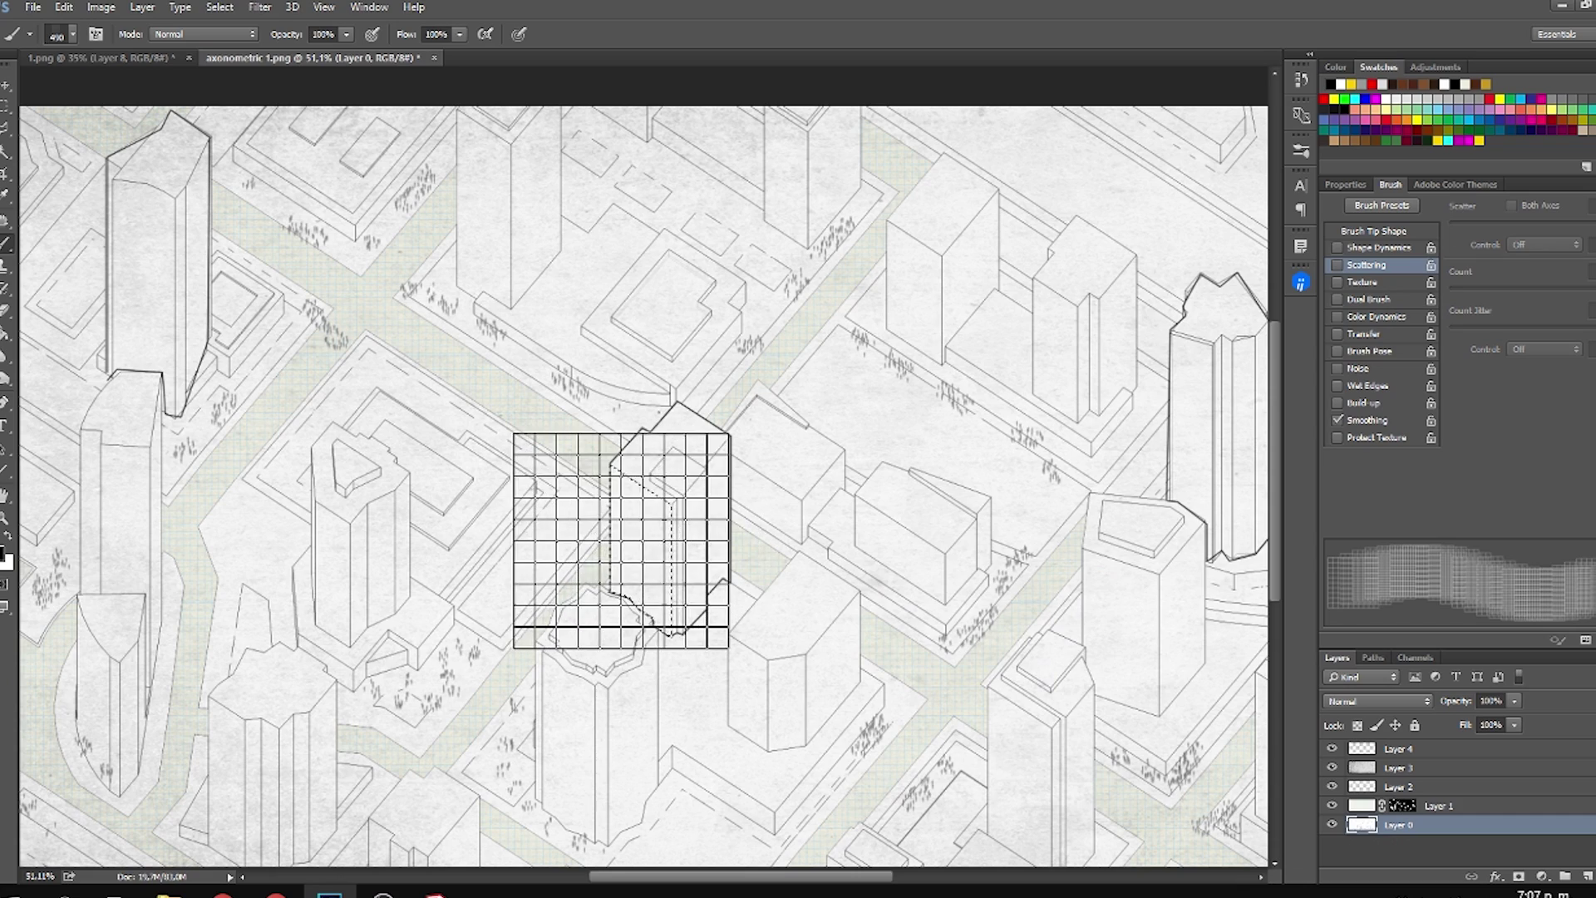
# Stamp the horizontal-line pattern brush at about 507 px inside the central tower's selected left facade.
pyautogui.rightClick(732, 449)
pyautogui.click(1048, 761)
pyautogui.click(614, 573)
pyautogui.hotkey('ctrl', 'z')
pyautogui.moveTo(719, 561)
pyautogui.mouseDown()
pyautogui.moveTo(562, 559)
pyautogui.moveTo(610, 553)
pyautogui.mouseUp()
pyautogui.click(614, 553)
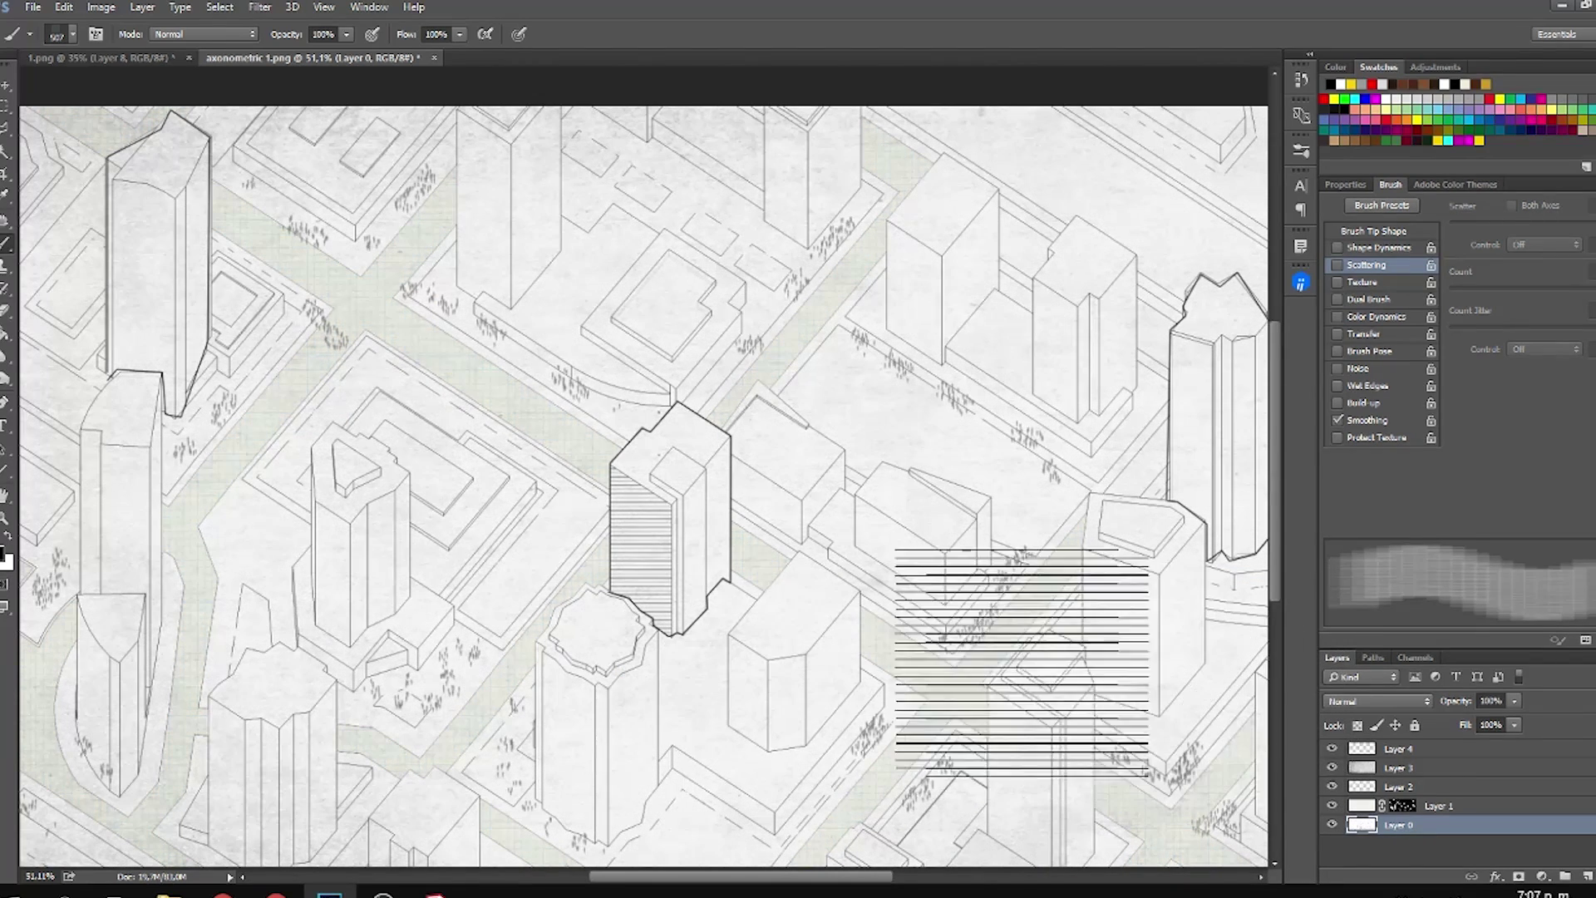
# Select the left facade of the outlined upper-left tower, stamp the horizontal-line pattern inside it and deselect.
pyautogui.press('w')
pyautogui.click(155, 292)
pyautogui.press('b')
pyautogui.click(150, 287)
pyautogui.hotkey('ctrl', 'd')
# Select the left facade of the outlined zigzag-roofed tower and stamp the horizontal-line pattern inside it.
pyautogui.moveTo(1026, 633); pyautogui.dragTo(723, 596)
pyautogui.press('w')
pyautogui.click(884, 400)
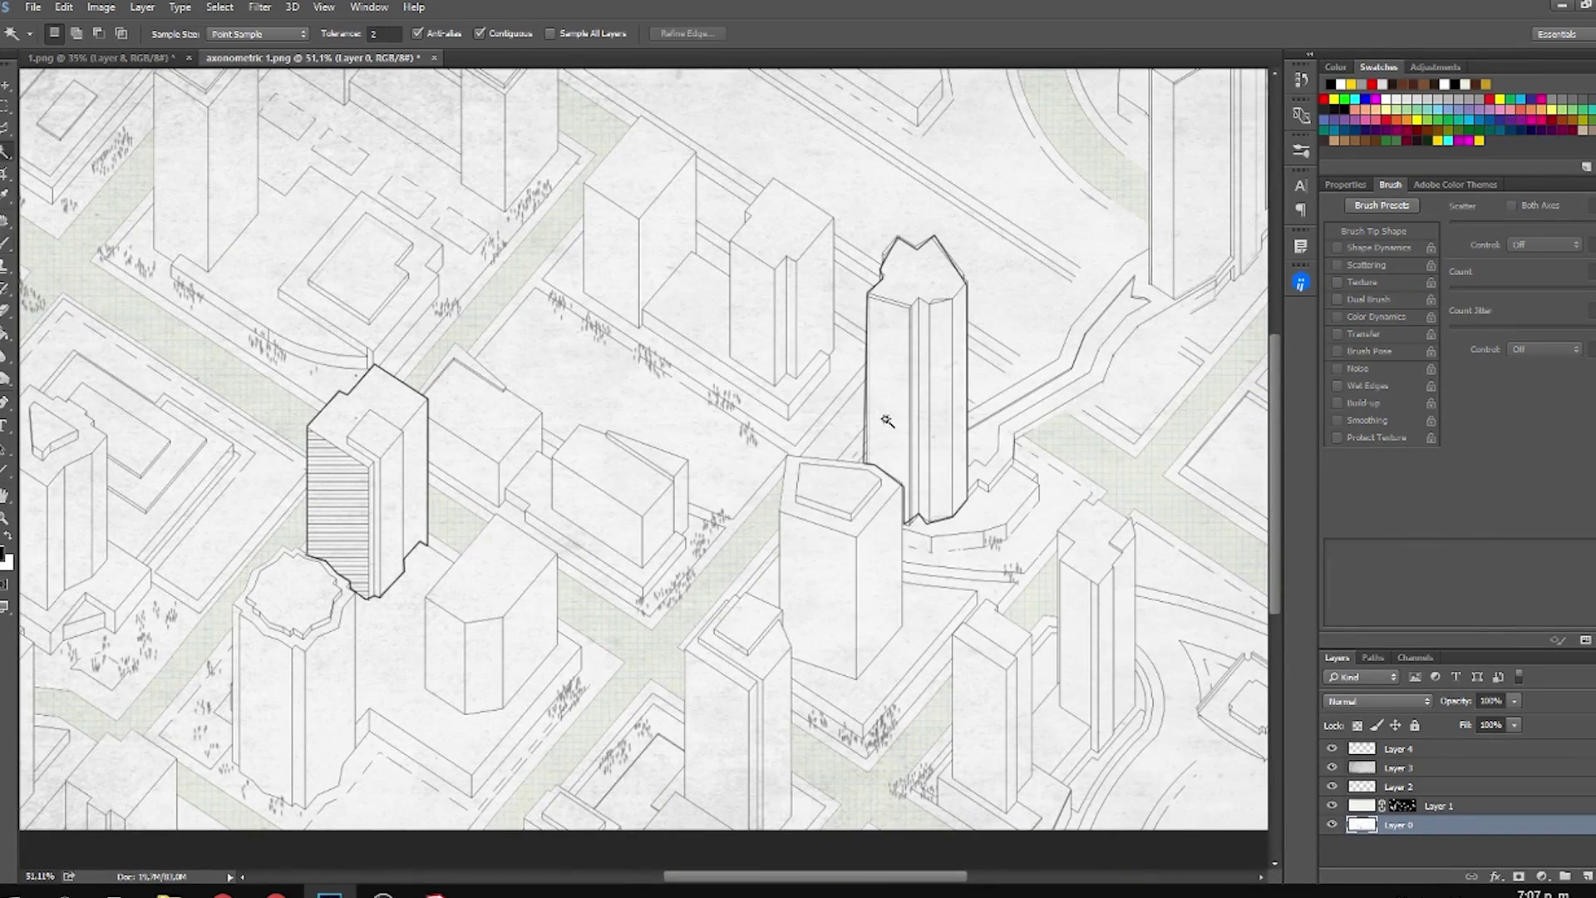
pyautogui.press('b')
pyautogui.click(872, 431)
pyautogui.scroll(-4, 975, 496)
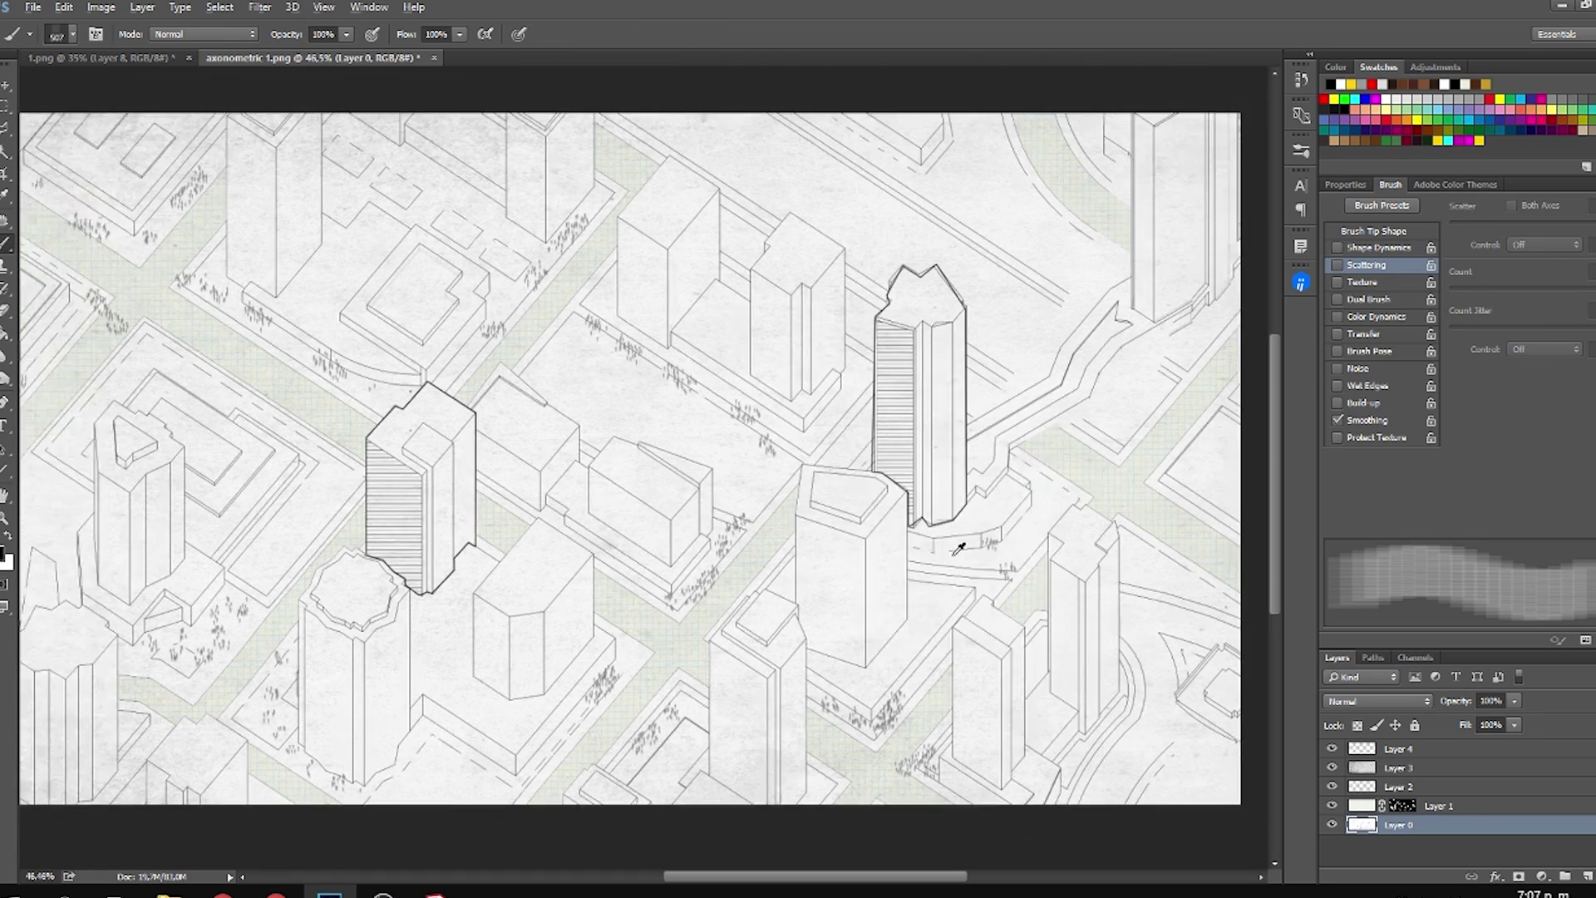
# Select the central outlined tower's right facade with the Magic Wand, adding its neighbouring strip to the selection.
pyautogui.scroll(2, 735, 497)
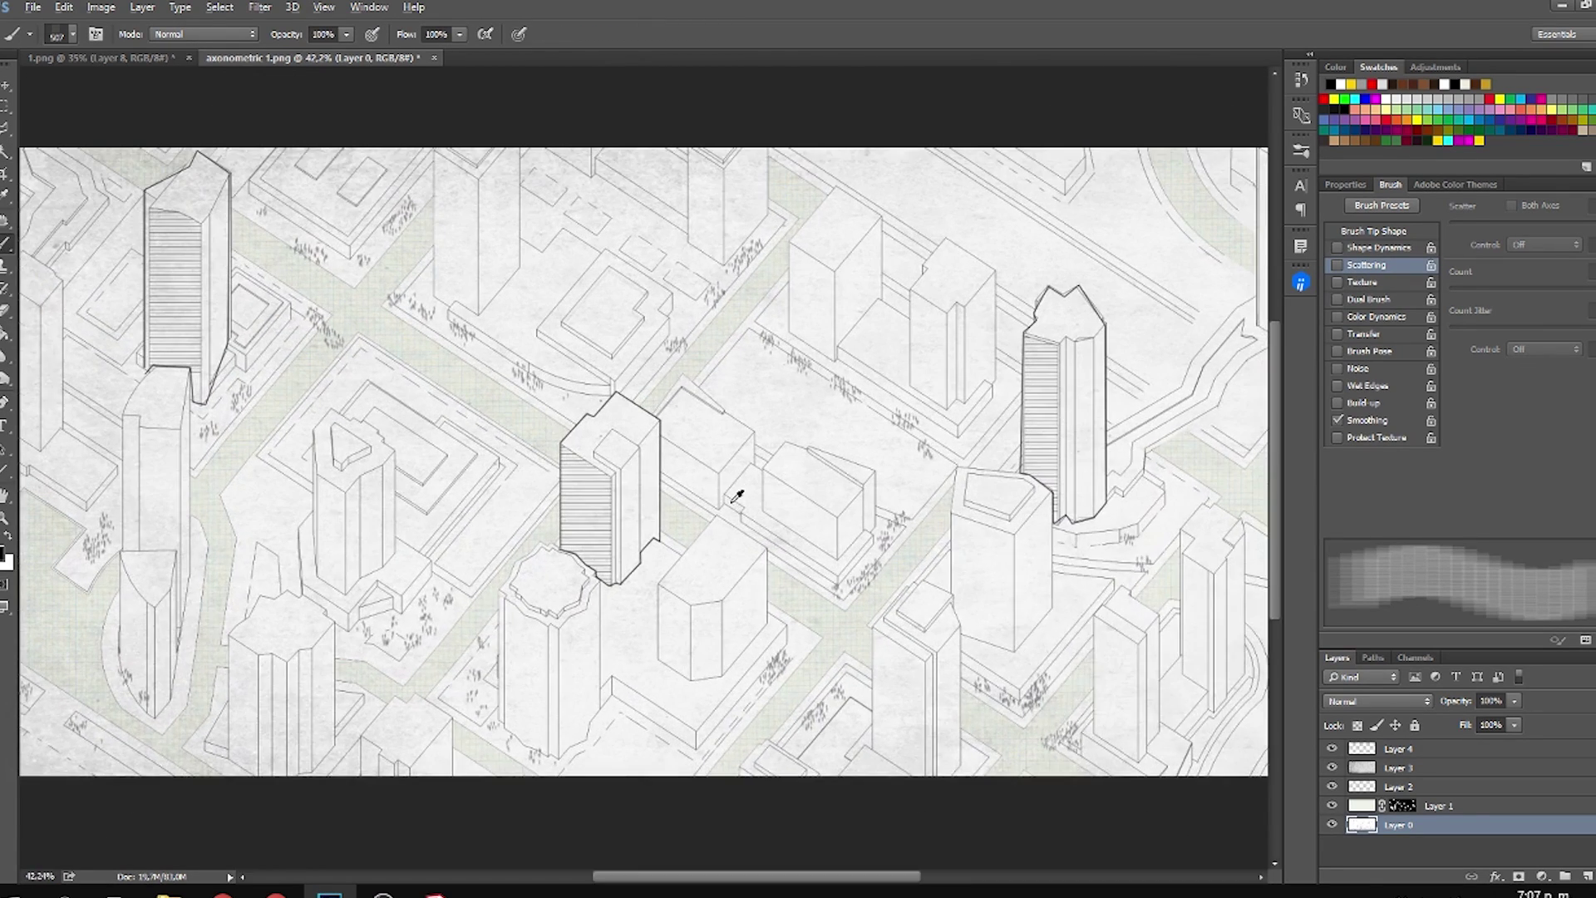
pyautogui.press('w')
pyautogui.click(642, 521)
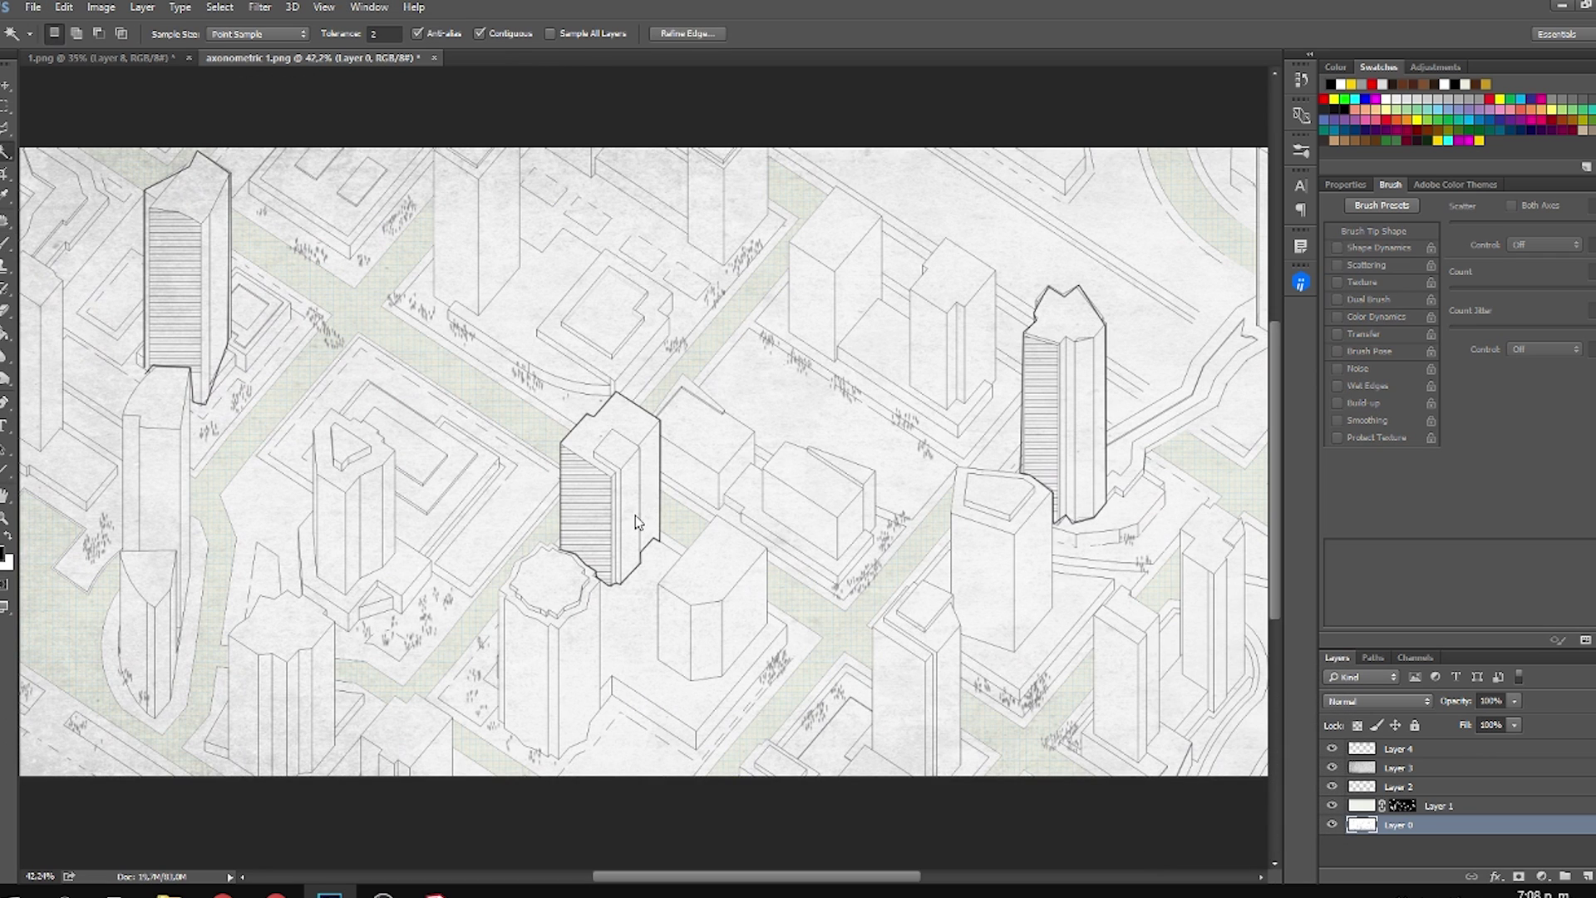
pyautogui.keyDown('shift'); pyautogui.click(646, 500); pyautogui.keyUp('shift')
pyautogui.rightClick(648, 499)
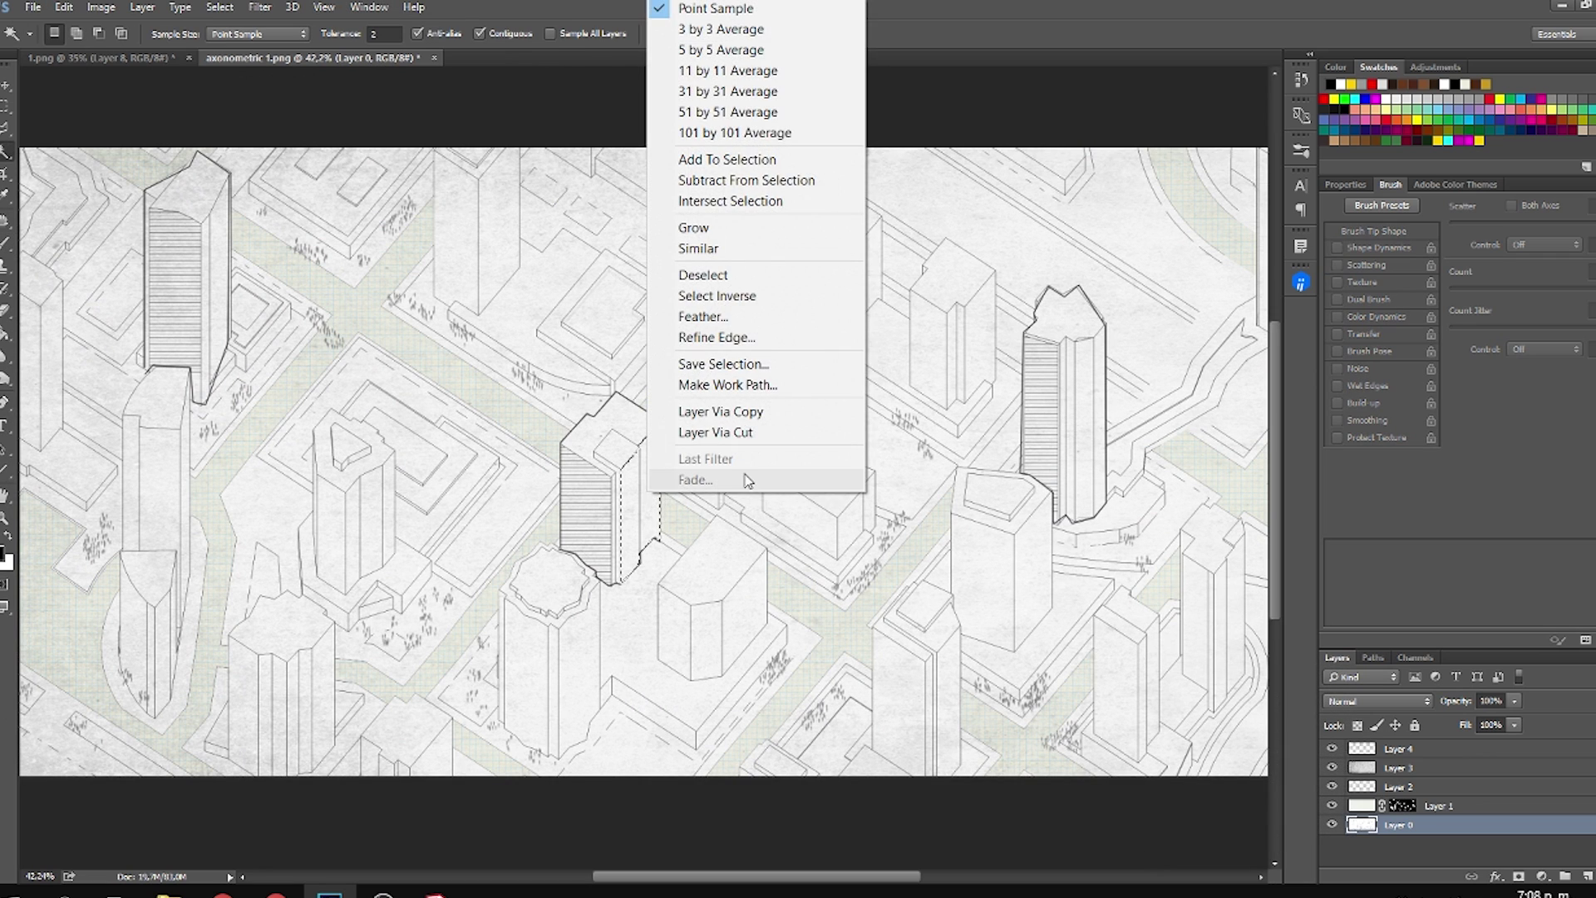
pyautogui.click(706, 493)
pyautogui.rightClick(707, 495)
pyautogui.press('Escape')
# Stamp the vertical-line pattern brush at 570 px inside the central tower's selected right facade and deselect.
pyautogui.press('b')
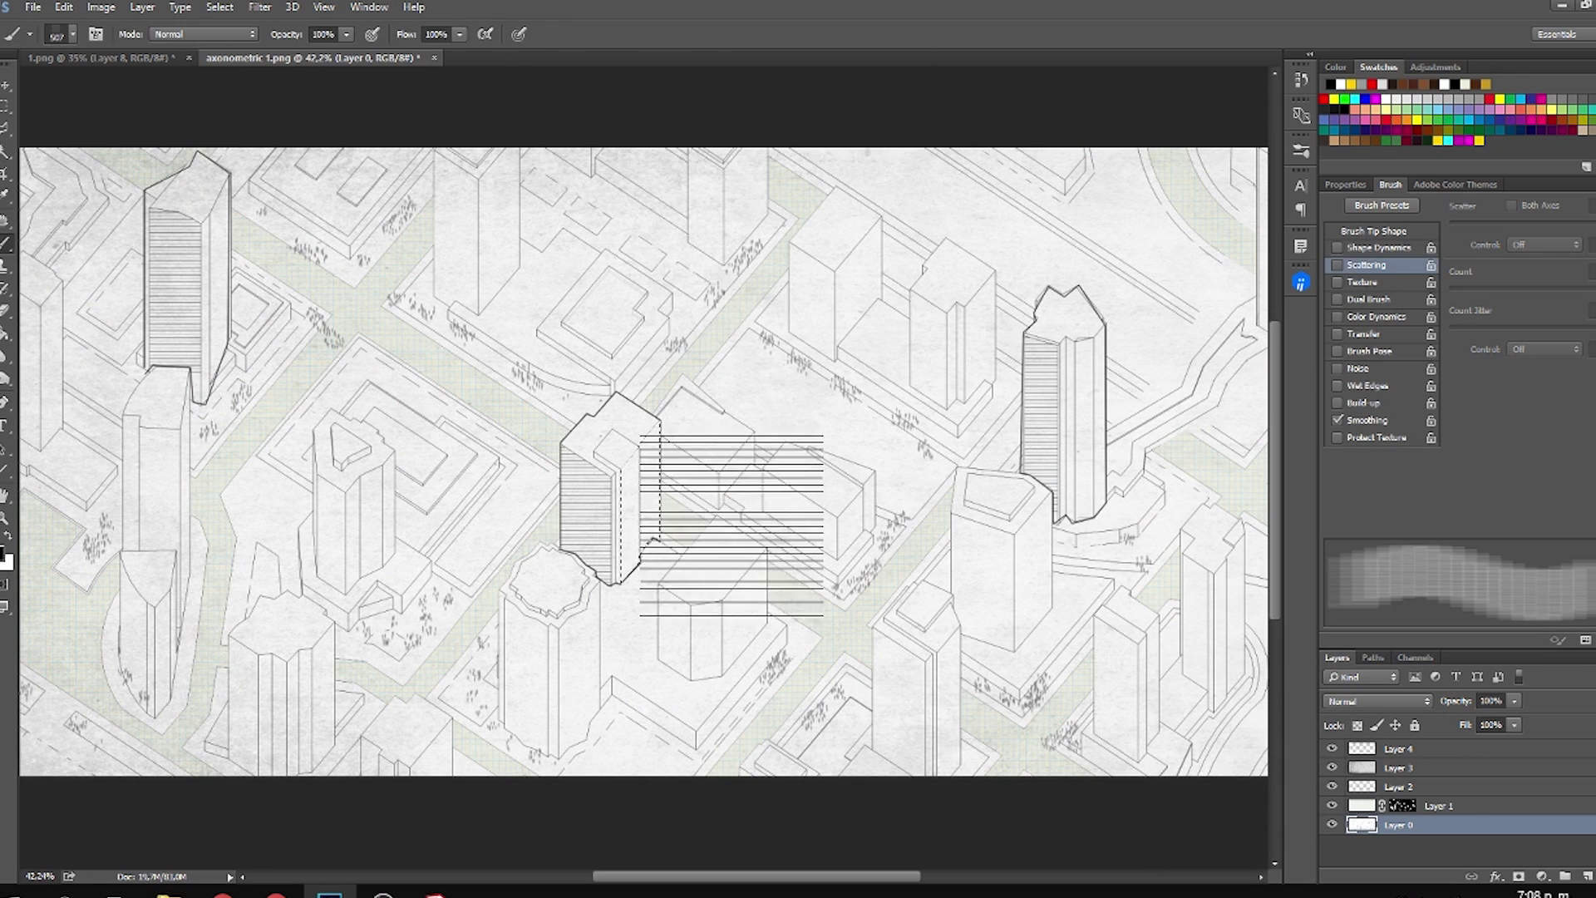
pyautogui.rightClick(769, 593)
pyautogui.doubleClick(830, 799)
pyautogui.moveTo(790, 483)
pyautogui.keyDown('alt'); pyautogui.mouseDown()
pyautogui.moveTo(676, 484)
pyautogui.moveTo(608, 513)
pyautogui.mouseUp(); pyautogui.keyUp('alt')
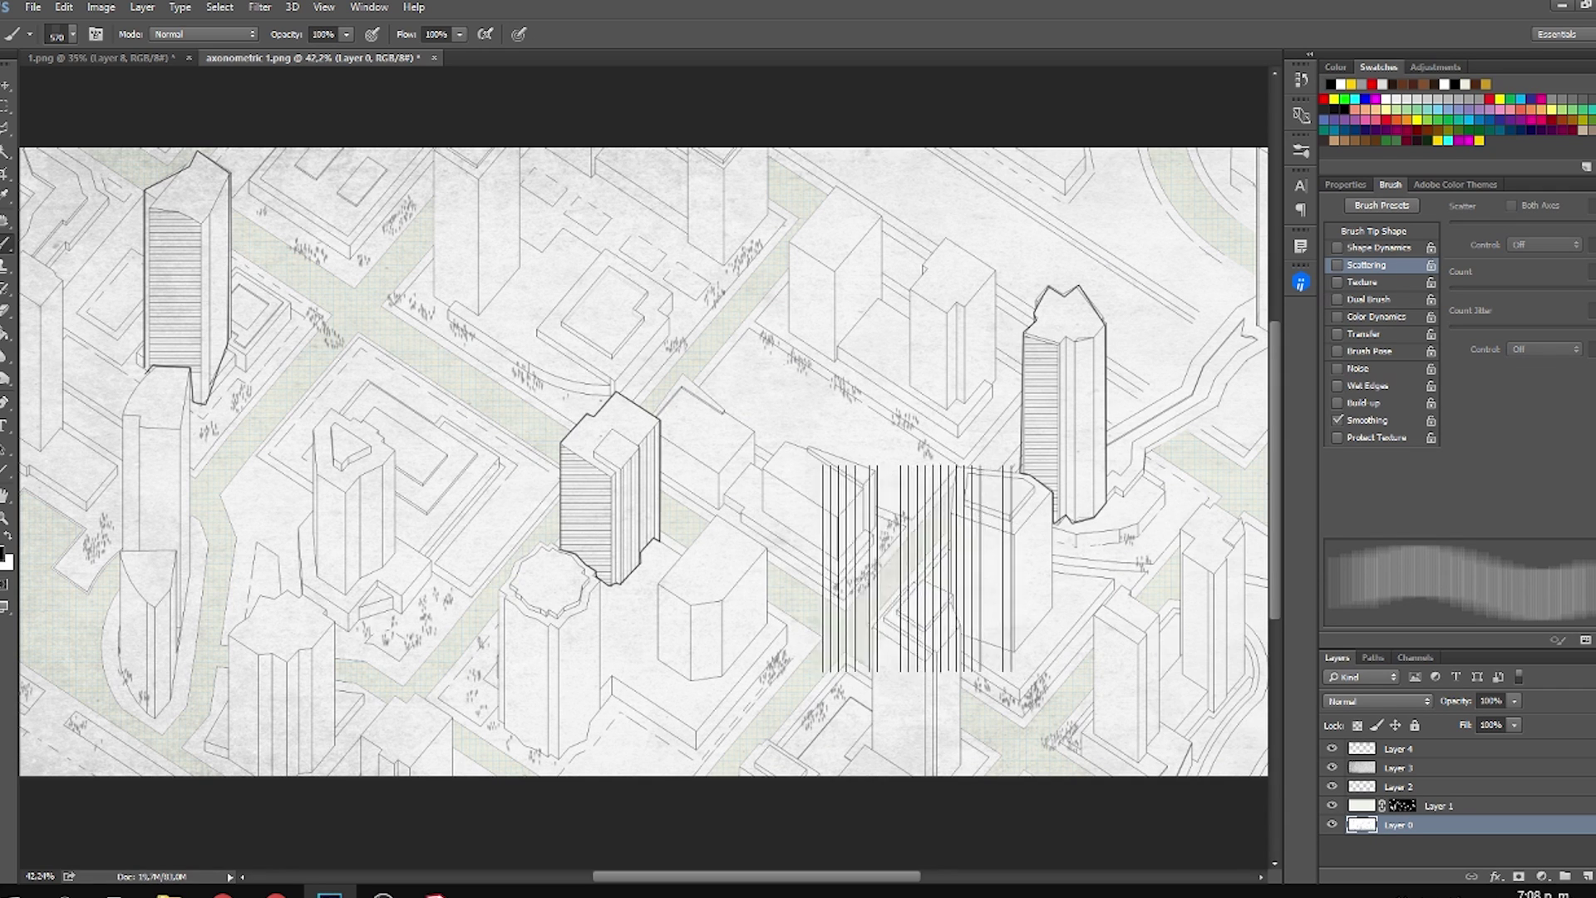
# Select the right facade of the outlined zigzag-roofed tower, stamp the vertical-line pattern inside it and deselect.
pyautogui.press('w')
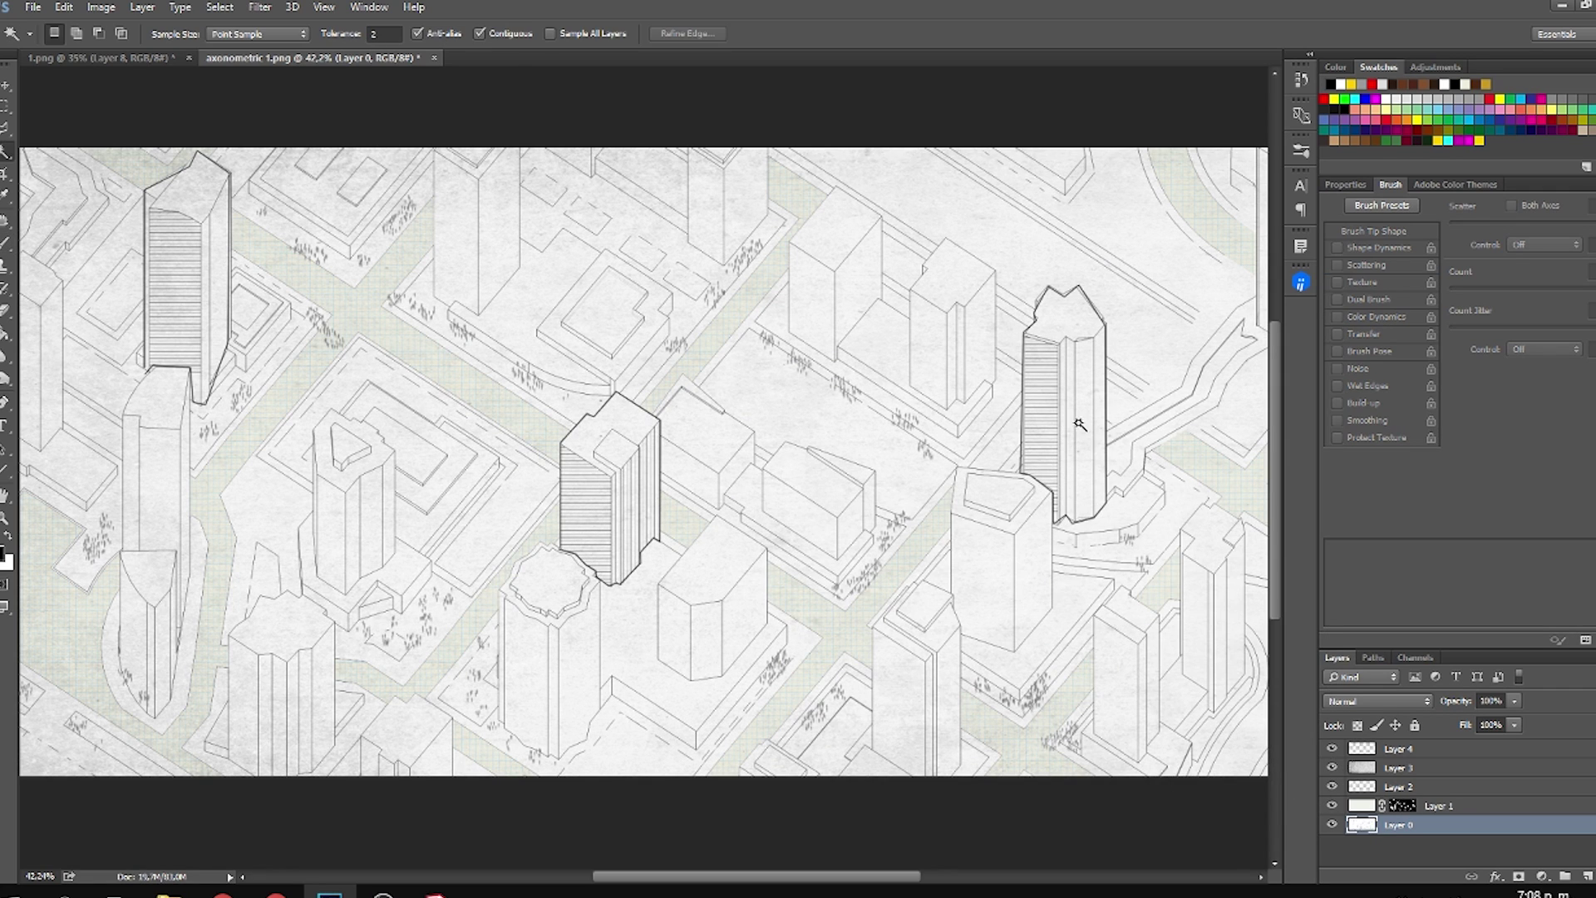
pyautogui.click(1081, 423)
pyautogui.press('b')
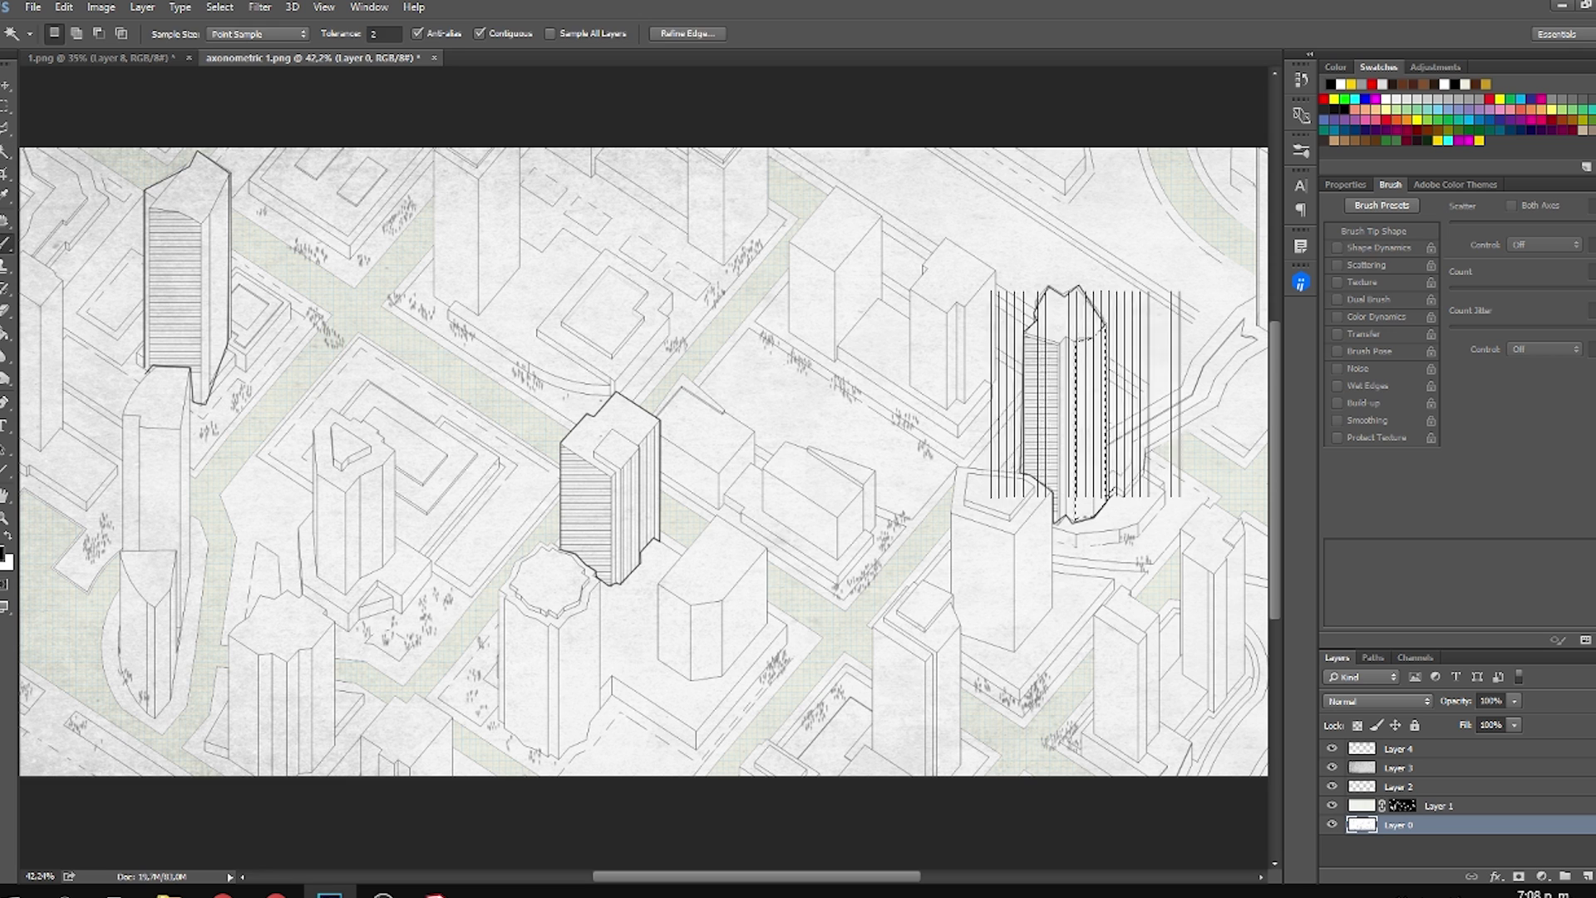
pyautogui.click(1067, 388)
pyautogui.click(1065, 435)
pyautogui.hotkey('ctrl', 'd')
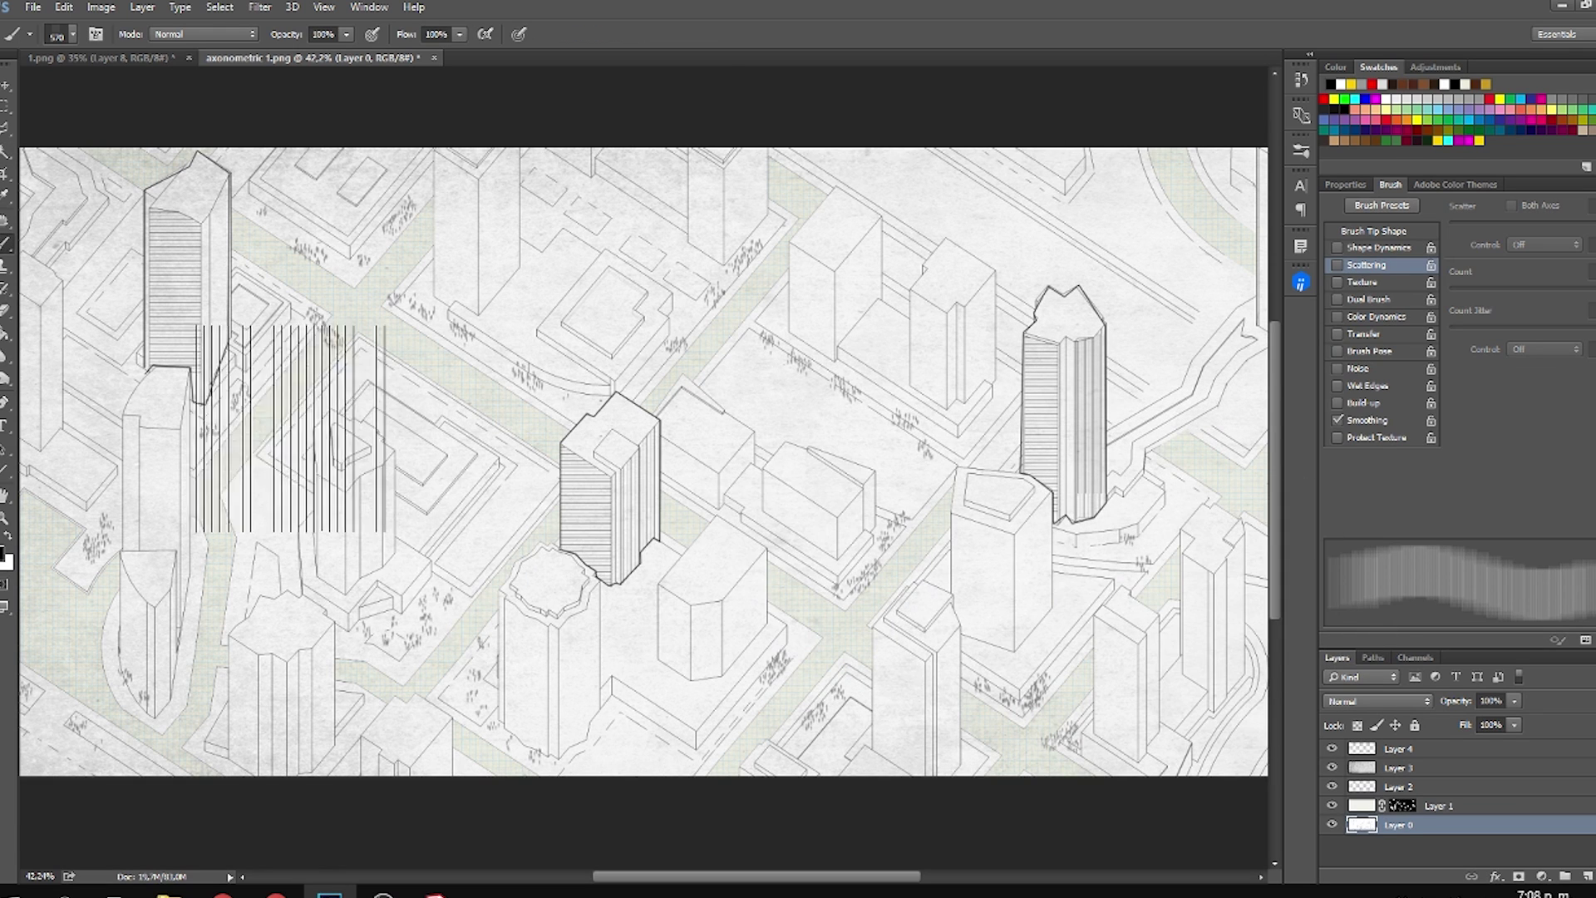
# Select the right facade of the outlined upper-left tower, stamp the vertical-line pattern inside it and deselect.
pyautogui.press('w')
pyautogui.click(220, 317)
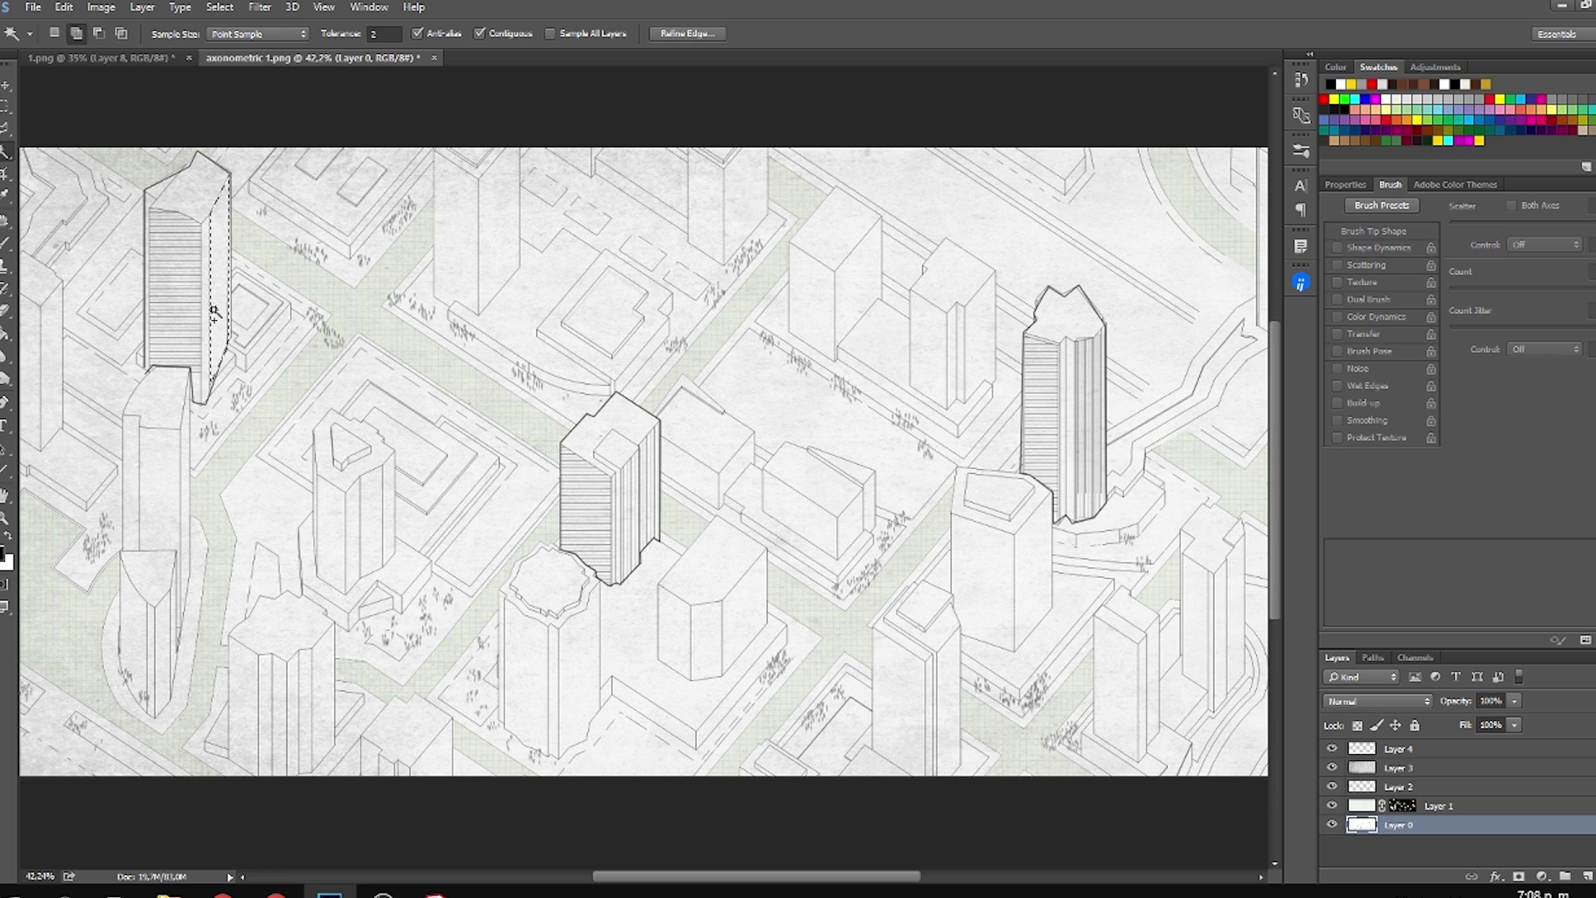
pyautogui.press('b')
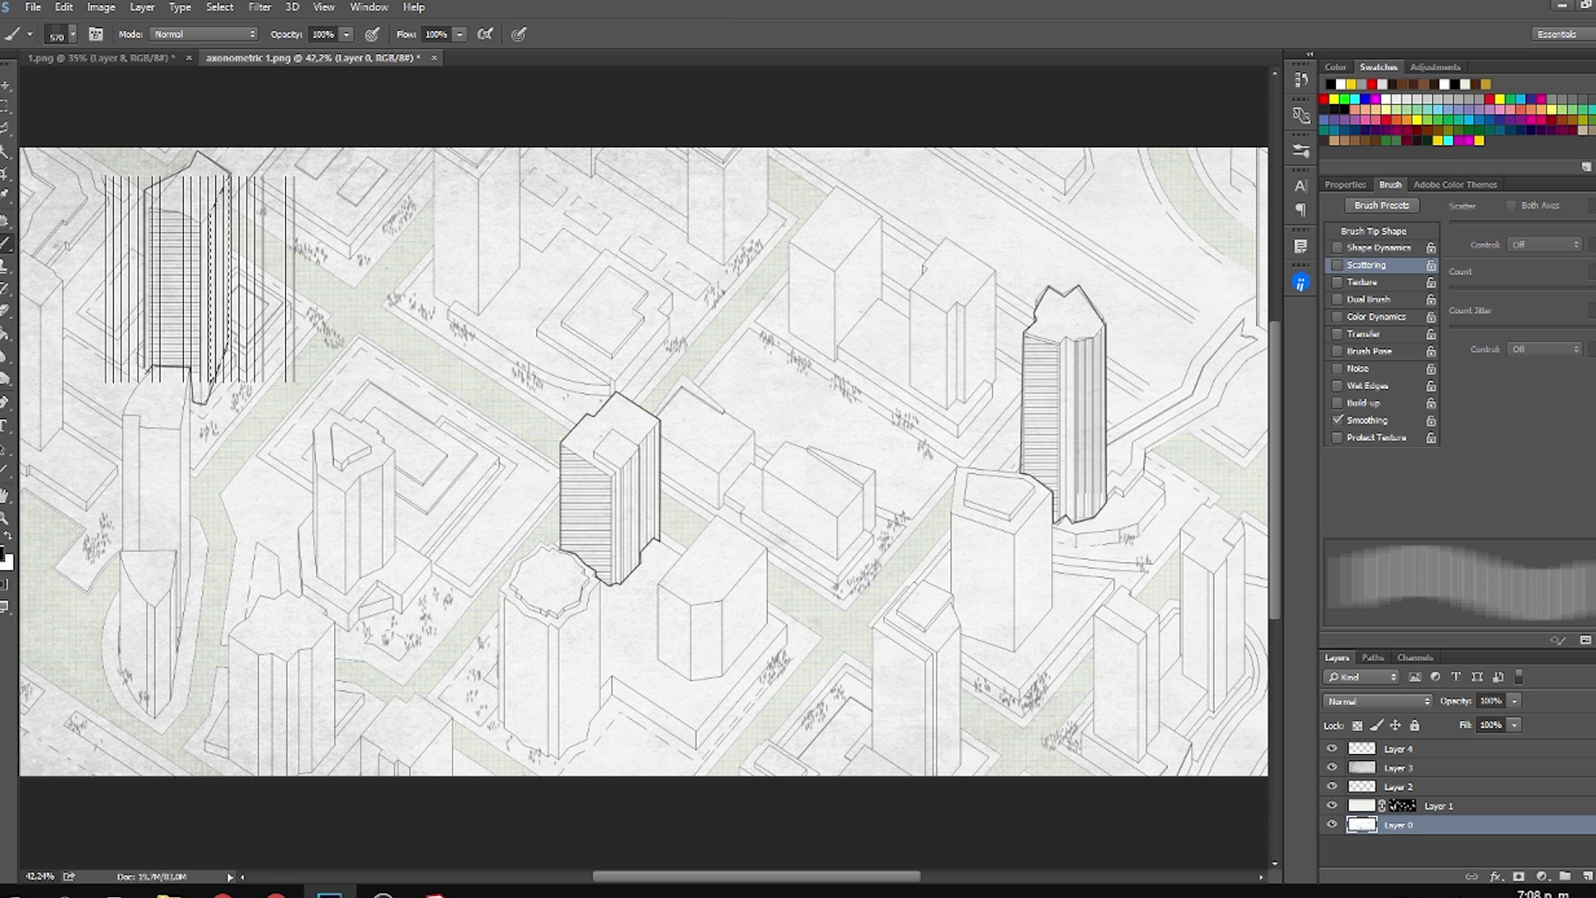
pyautogui.click(245, 287)
pyautogui.hotkey('ctrl', 'd')
# Add a new layer above Layer 4 and choose the soft round 300 px brush preset.
pyautogui.scroll(-3, 891, 587)
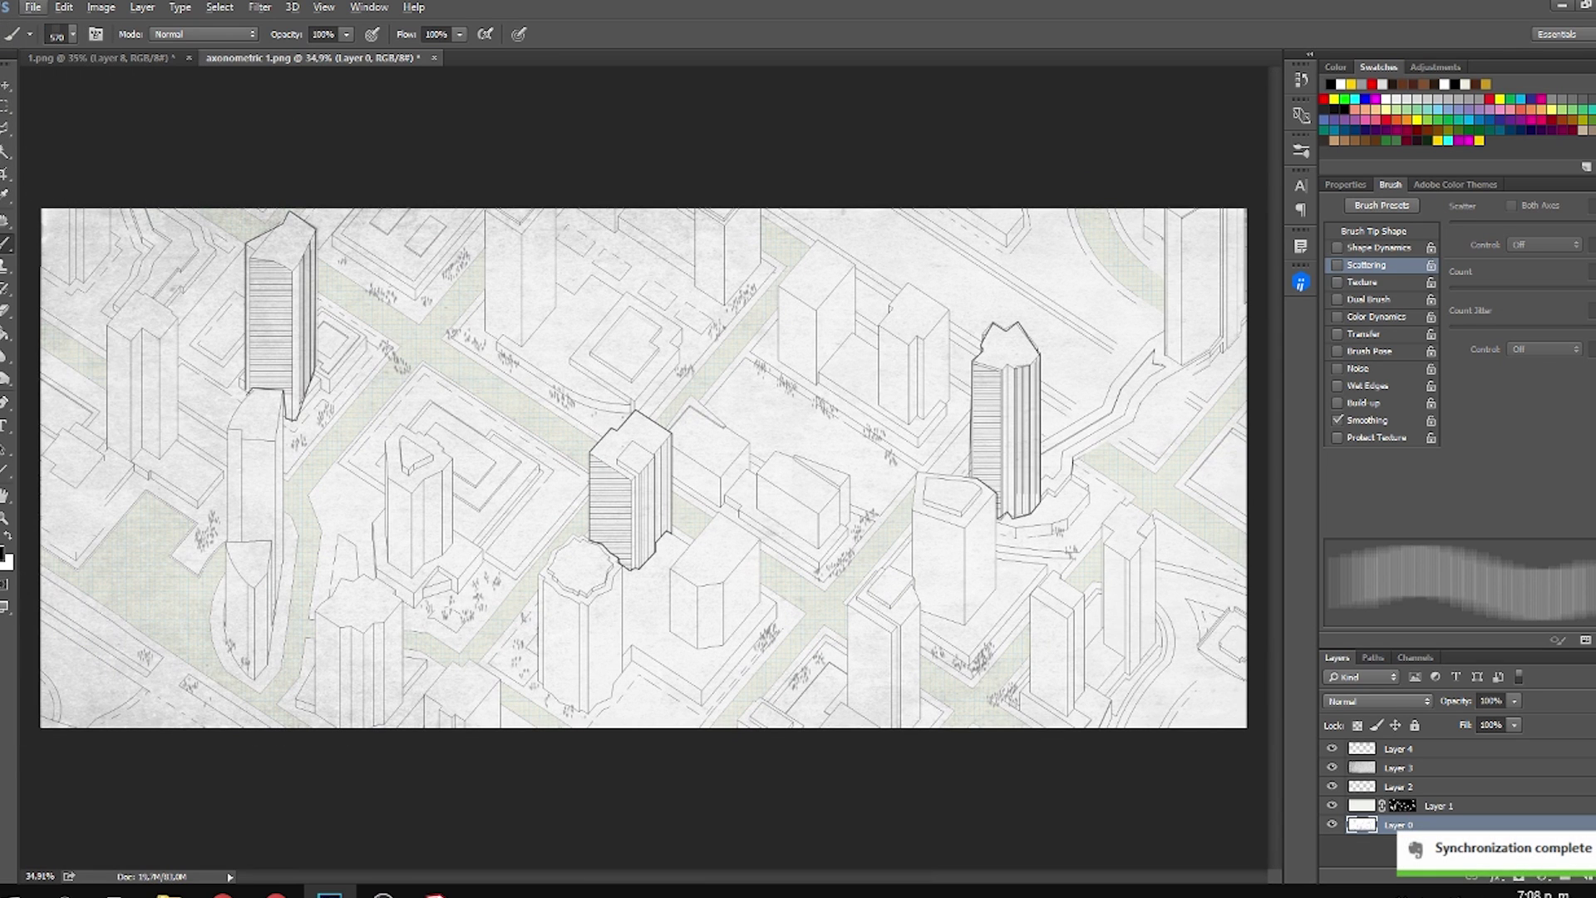
pyautogui.click(6, 85)
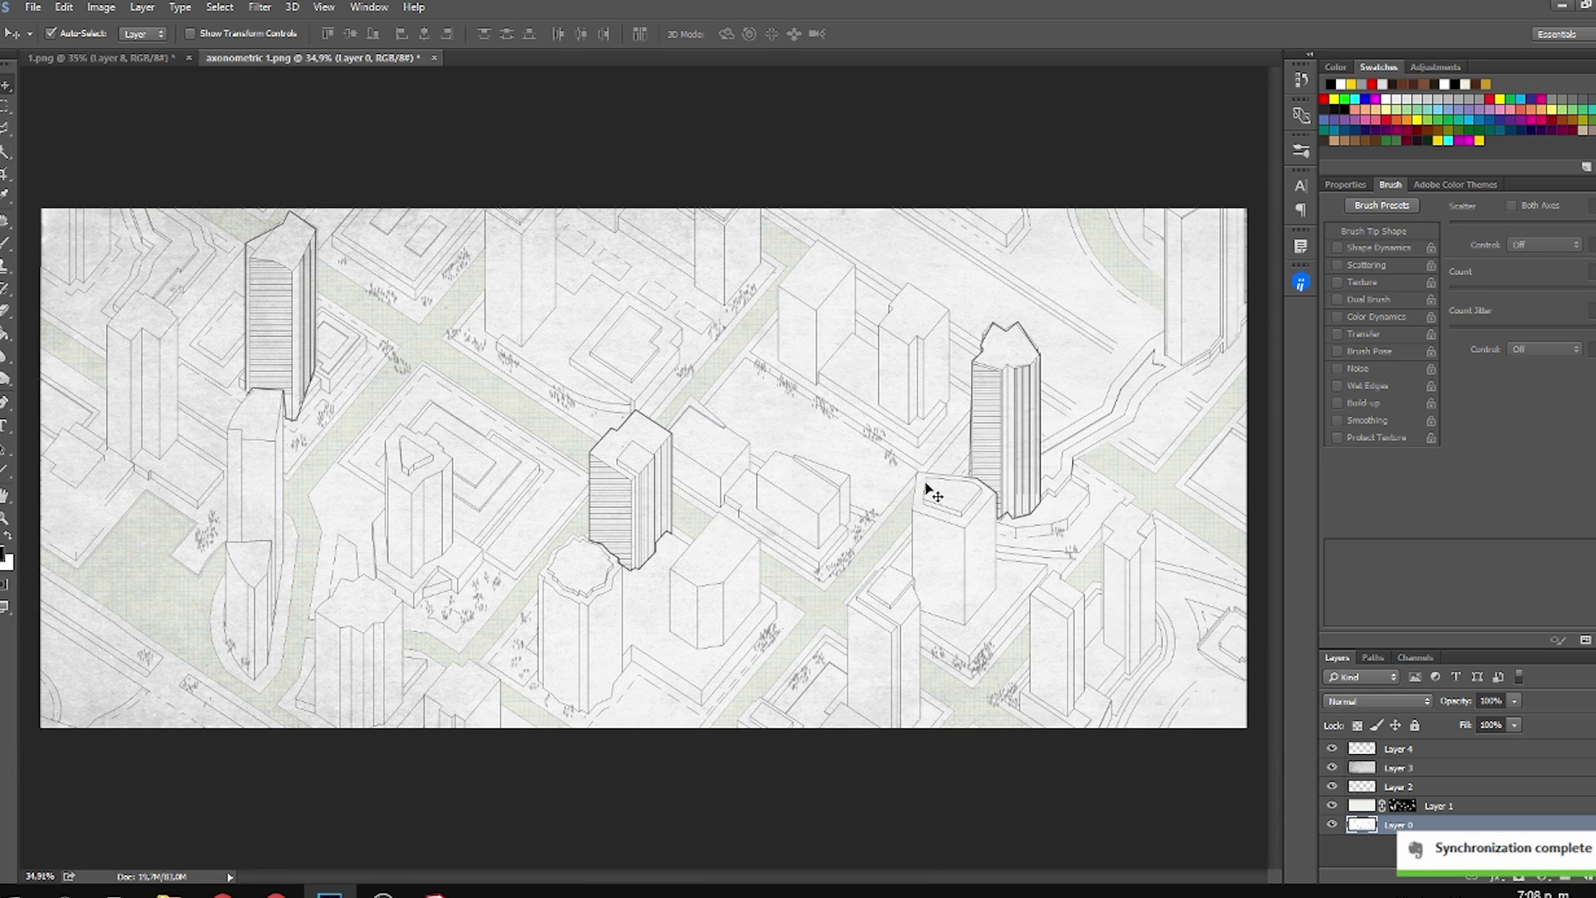
pyautogui.click(1457, 754)
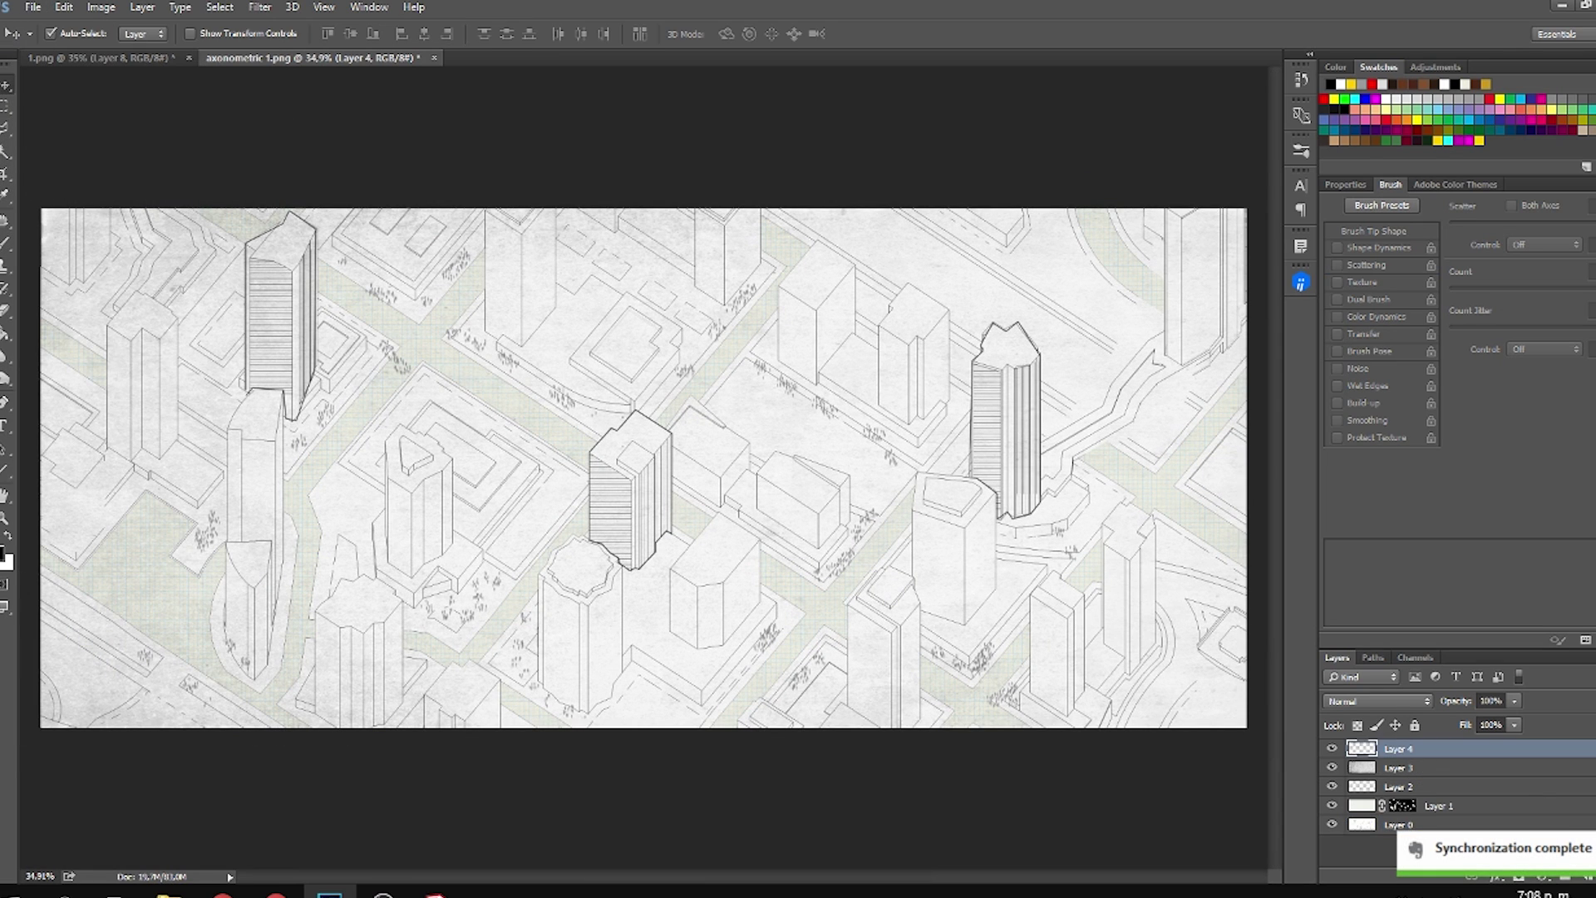
pyautogui.click(1586, 876)
pyautogui.press('b')
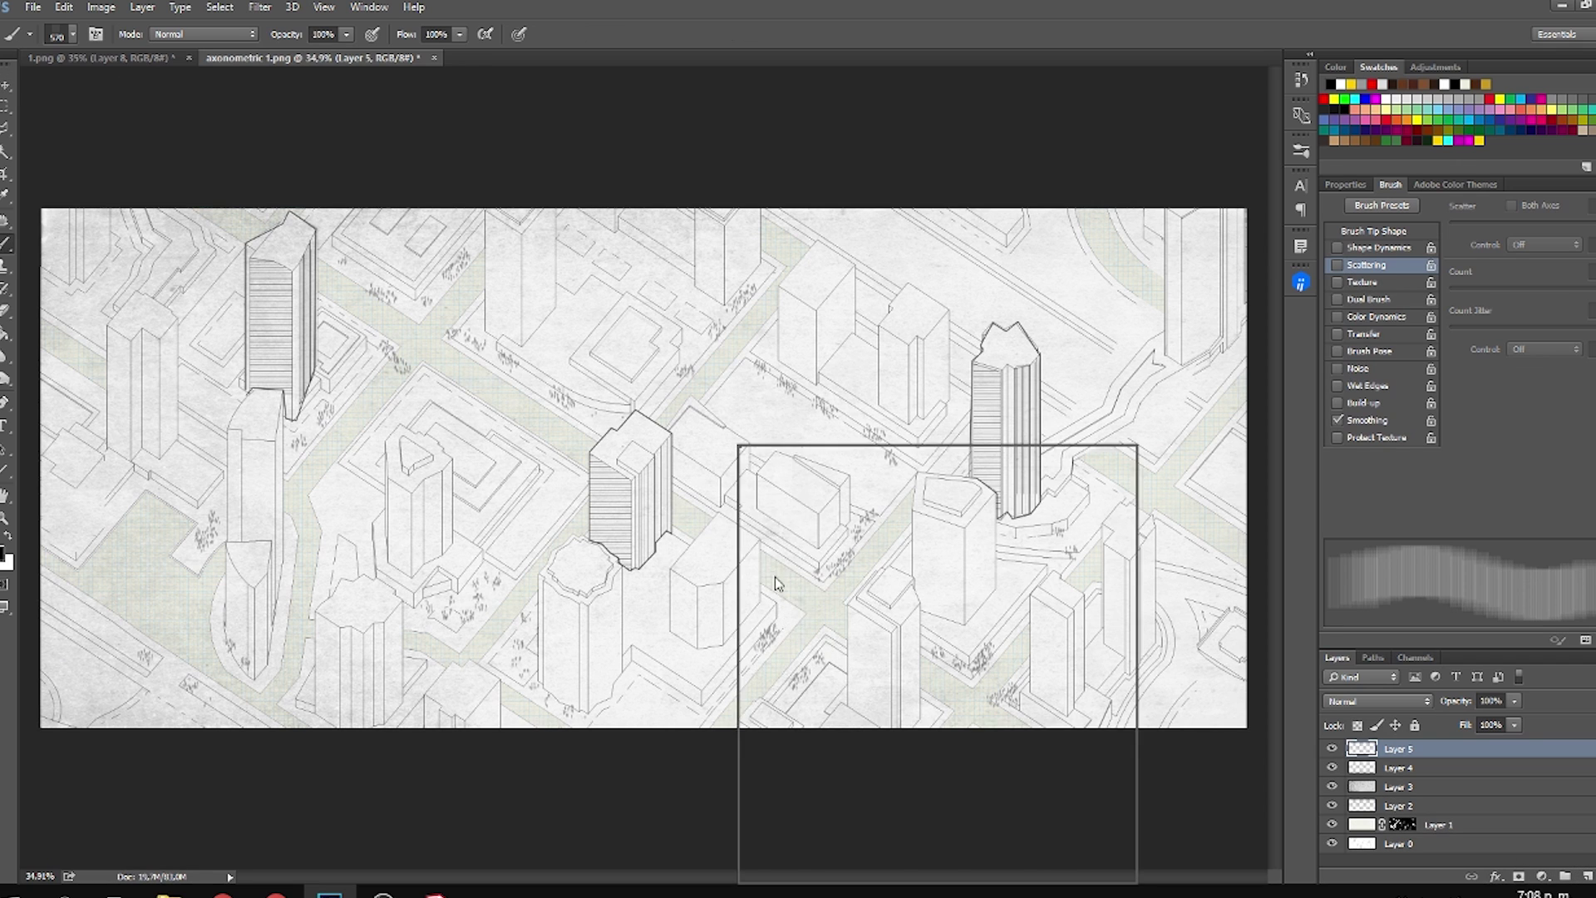
pyautogui.rightClick(776, 584)
pyautogui.scroll(3, 1103, 664)
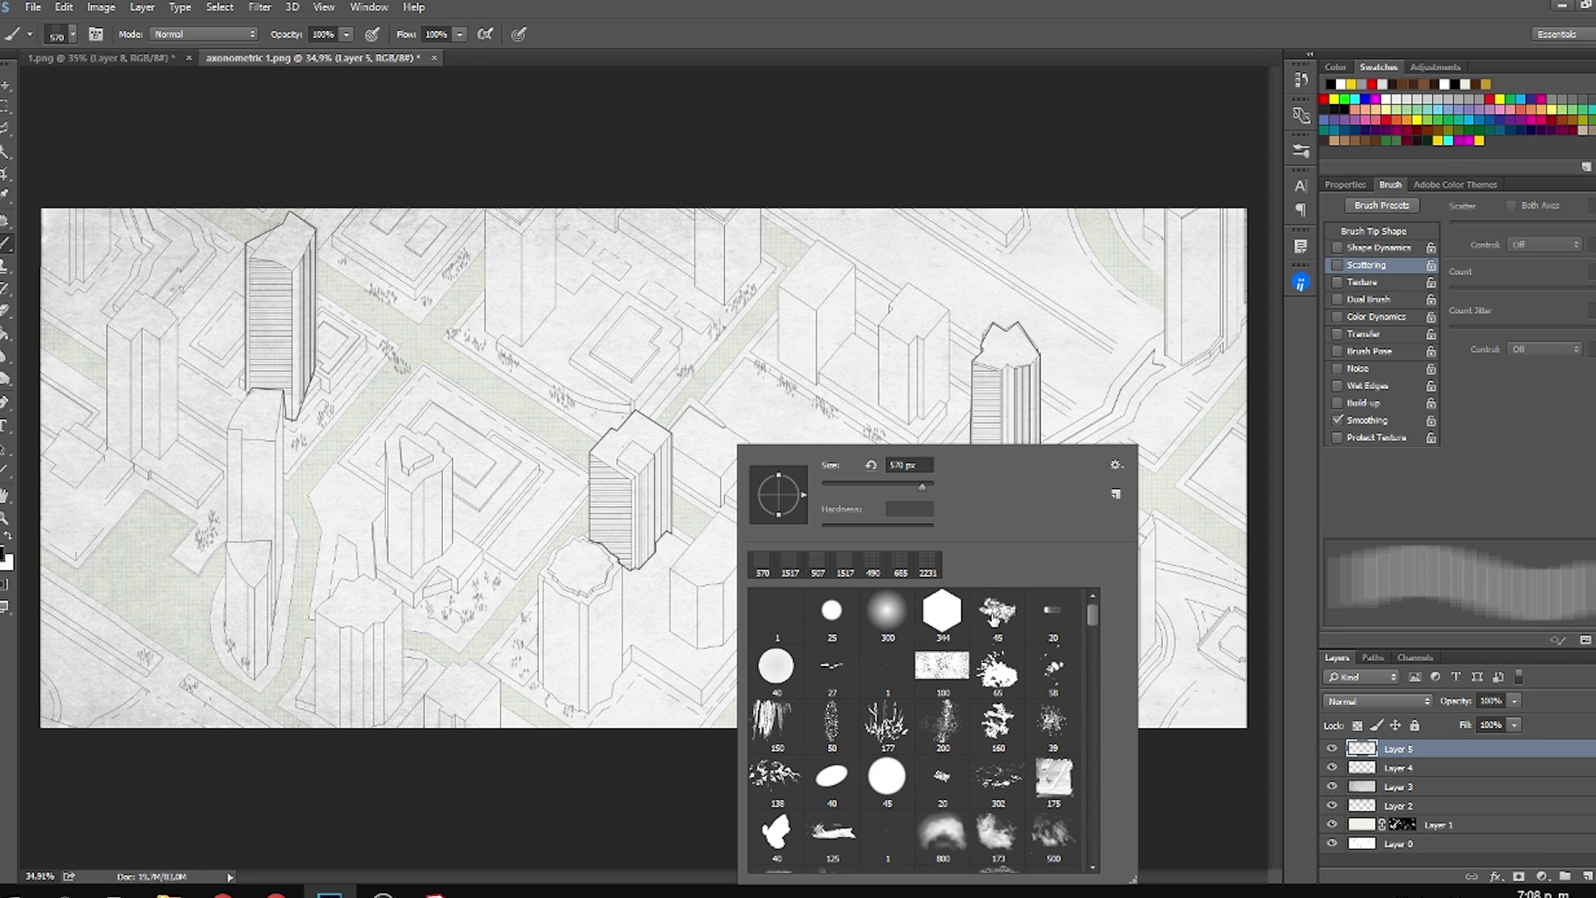
pyautogui.click(887, 621)
# Try painting a soft black shadow at the central tower's base with full brush opacity.
pyautogui.click(629, 593)
pyautogui.keyDown('alt'); pyautogui.click(623, 595); pyautogui.keyUp('alt')
pyautogui.moveTo(635, 594)
pyautogui.mouseDown()
pyautogui.moveTo(665, 596)
pyautogui.moveTo(621, 613)
pyautogui.mouseUp()
pyautogui.press('d')
pyautogui.hotkey('ctrl', 'z')
# Reduce the soft brush to about 151 px and try shading the central tower's base at 10% opacity.
pyautogui.rightClick(717, 596)
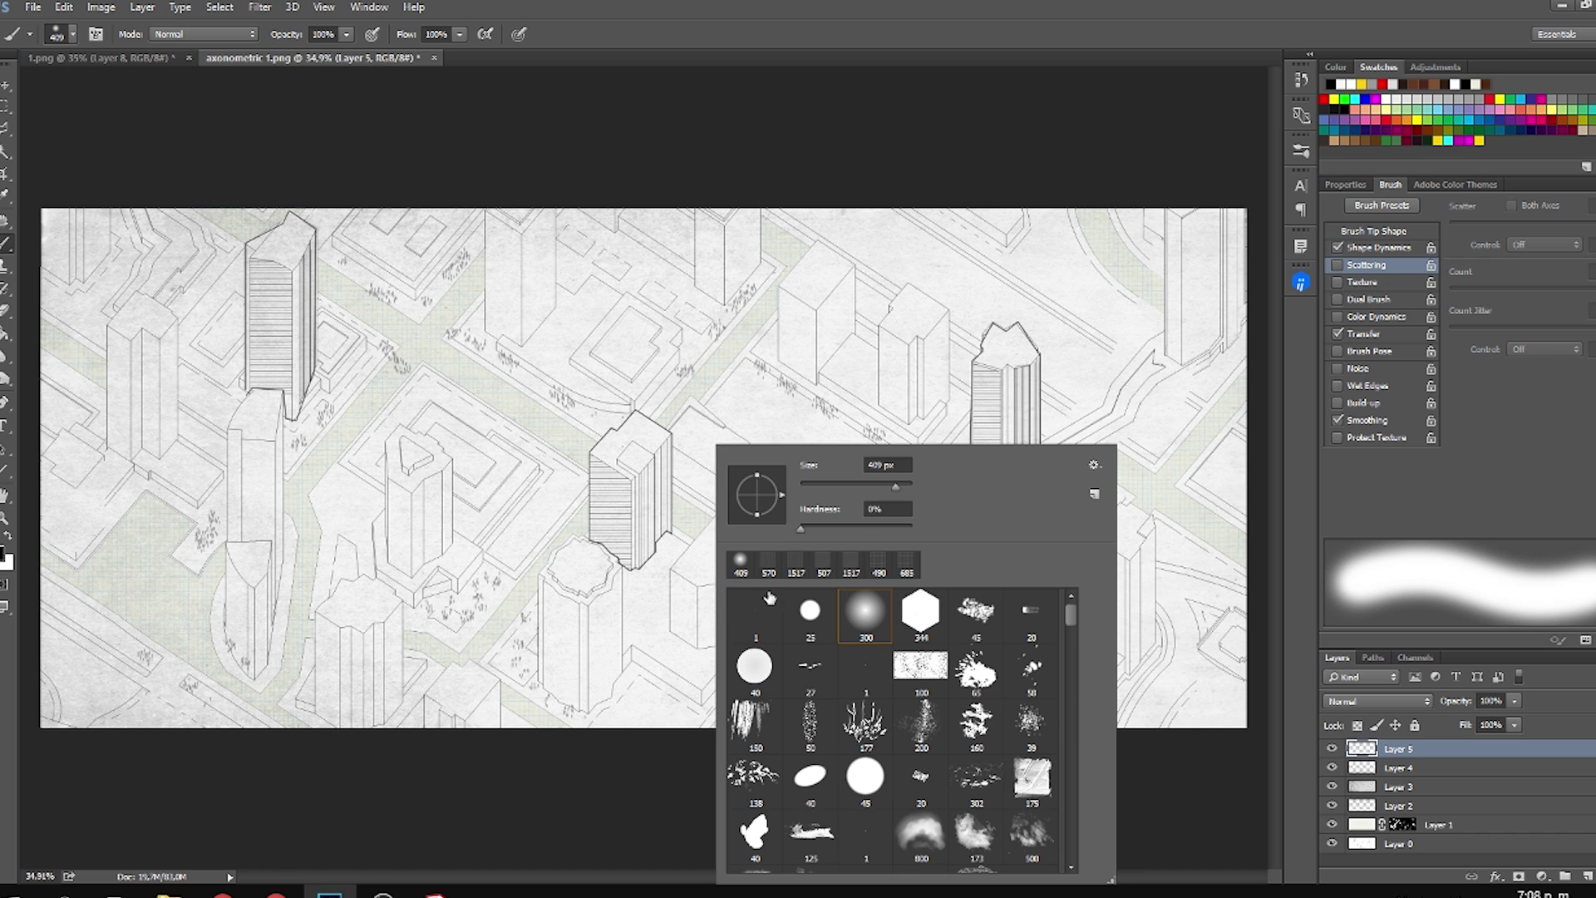
pyautogui.keyDown('alt'); pyautogui.rightClick(652, 537); pyautogui.keyUp('alt')
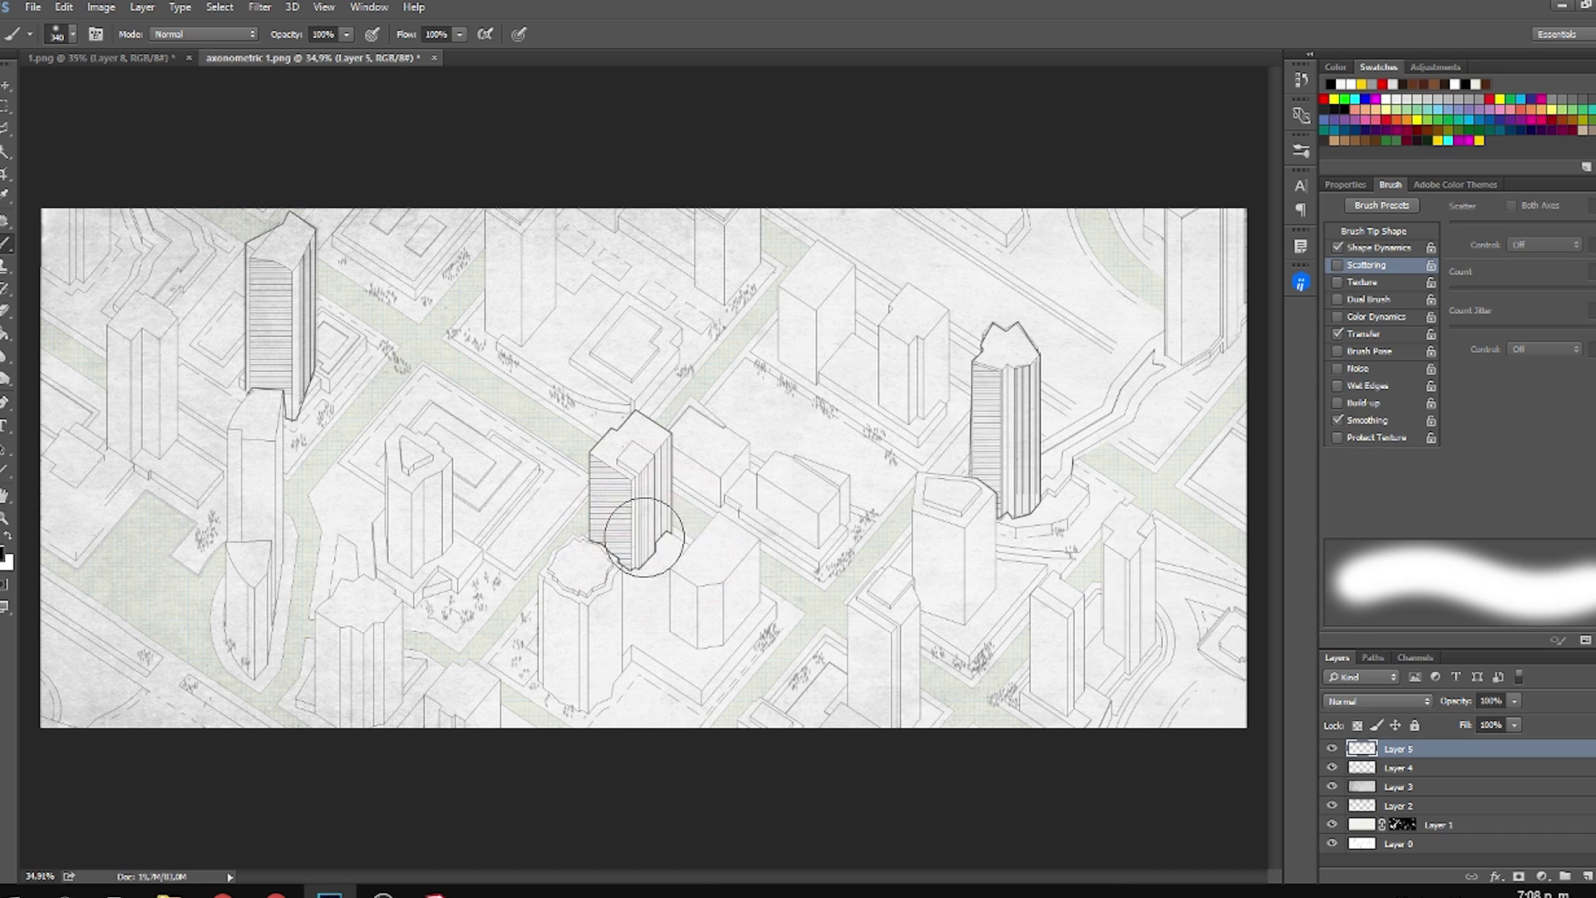
pyautogui.press('1')
pyautogui.moveTo(624, 589); pyautogui.dragTo(603, 629)
pyautogui.hotkey('ctrl', 'z')
pyautogui.moveTo(651, 570)
pyautogui.mouseDown()
pyautogui.moveTo(628, 568)
pyautogui.moveTo(681, 530)
pyautogui.mouseUp()
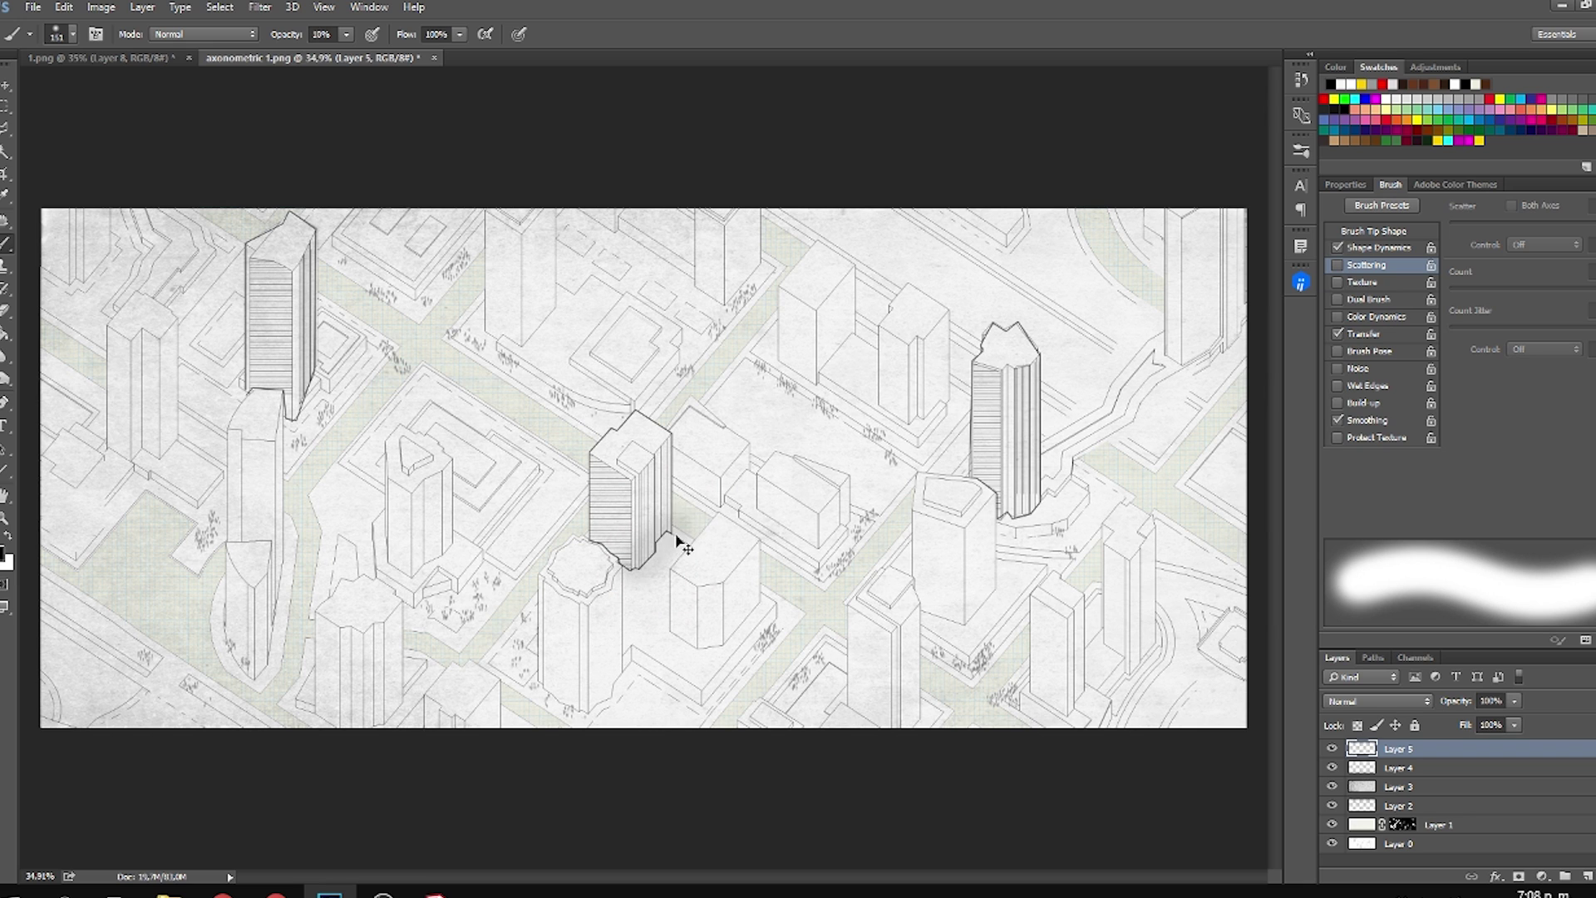
pyautogui.hotkey('ctrl', 'z')
# Paint soft shadows on the three outlined towers with the brush at 6% opacity, and lower the shadow layer's opacity to 65%.
pyautogui.moveTo(293, 37); pyautogui.dragTo(286, 39)
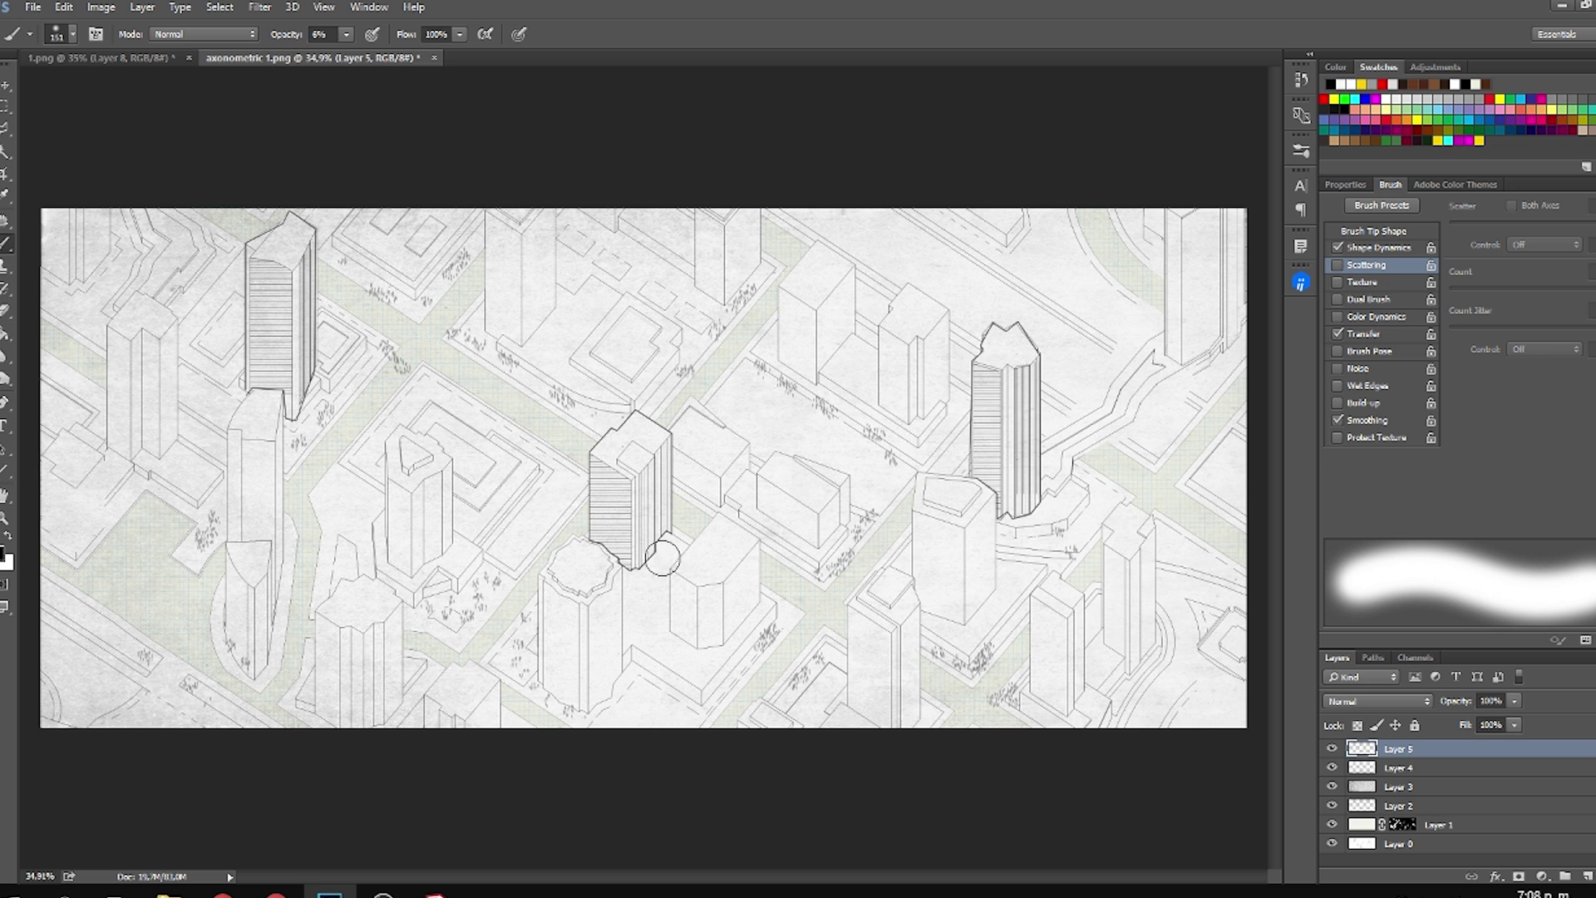
pyautogui.moveTo(646, 565)
pyautogui.mouseDown()
pyautogui.moveTo(646, 552)
pyautogui.moveTo(636, 602)
pyautogui.mouseUp()
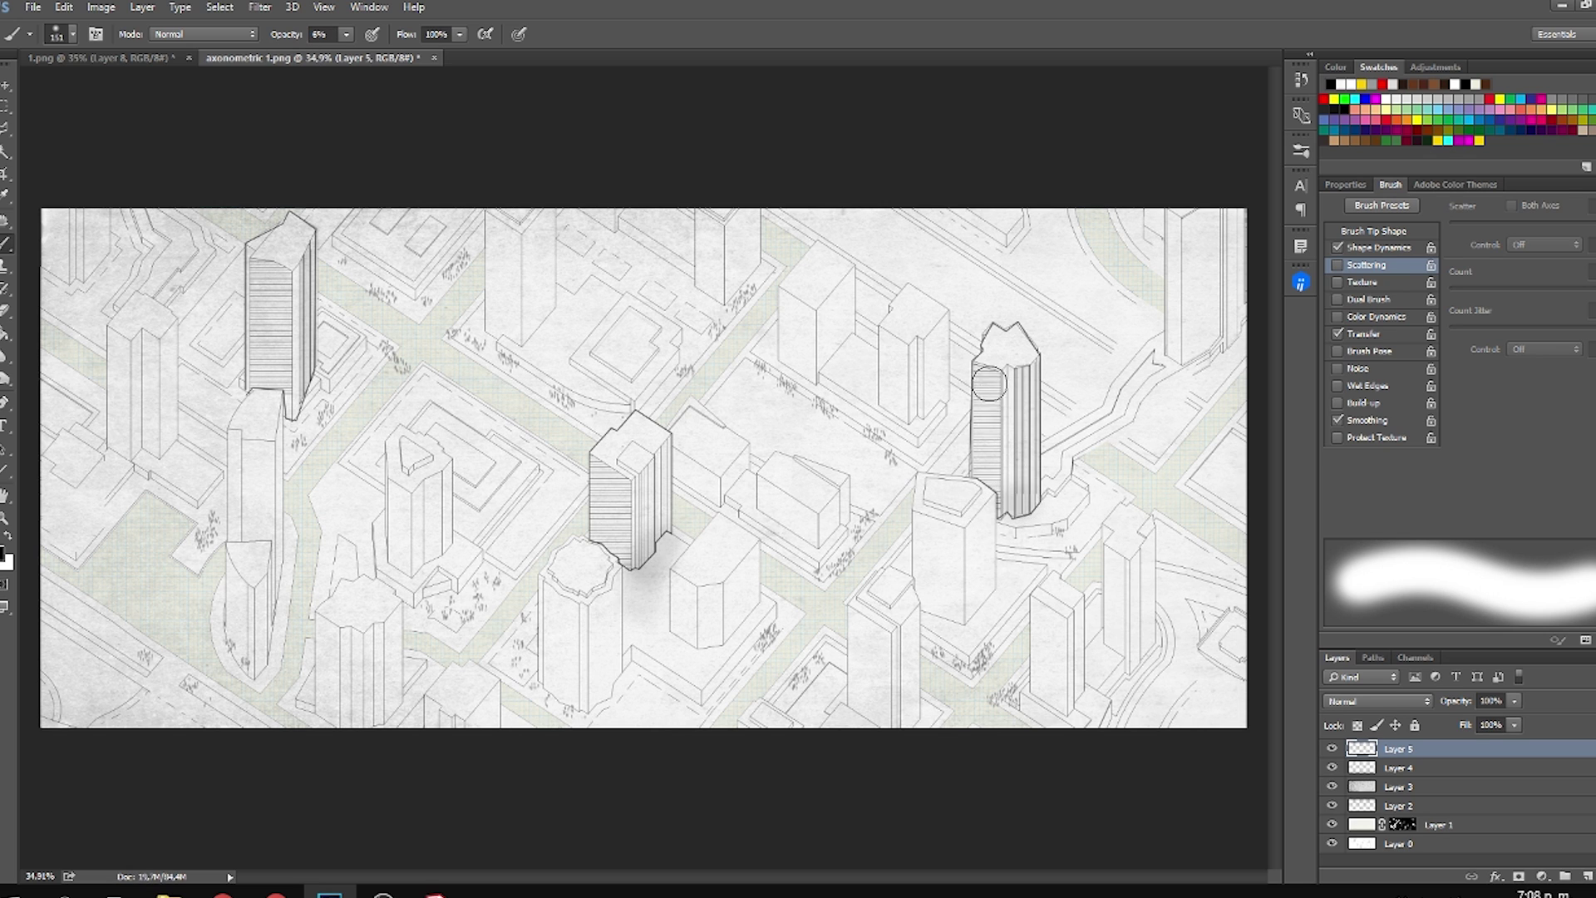
pyautogui.moveTo(990, 385); pyautogui.dragTo(996, 513)
pyautogui.moveTo(277, 314)
pyautogui.mouseDown()
pyautogui.moveTo(278, 392)
pyautogui.moveTo(313, 387)
pyautogui.moveTo(305, 422)
pyautogui.moveTo(314, 384)
pyautogui.moveTo(310, 436)
pyautogui.mouseUp()
pyautogui.scroll(-2, 637, 527)
pyautogui.scroll(1, 641, 527)
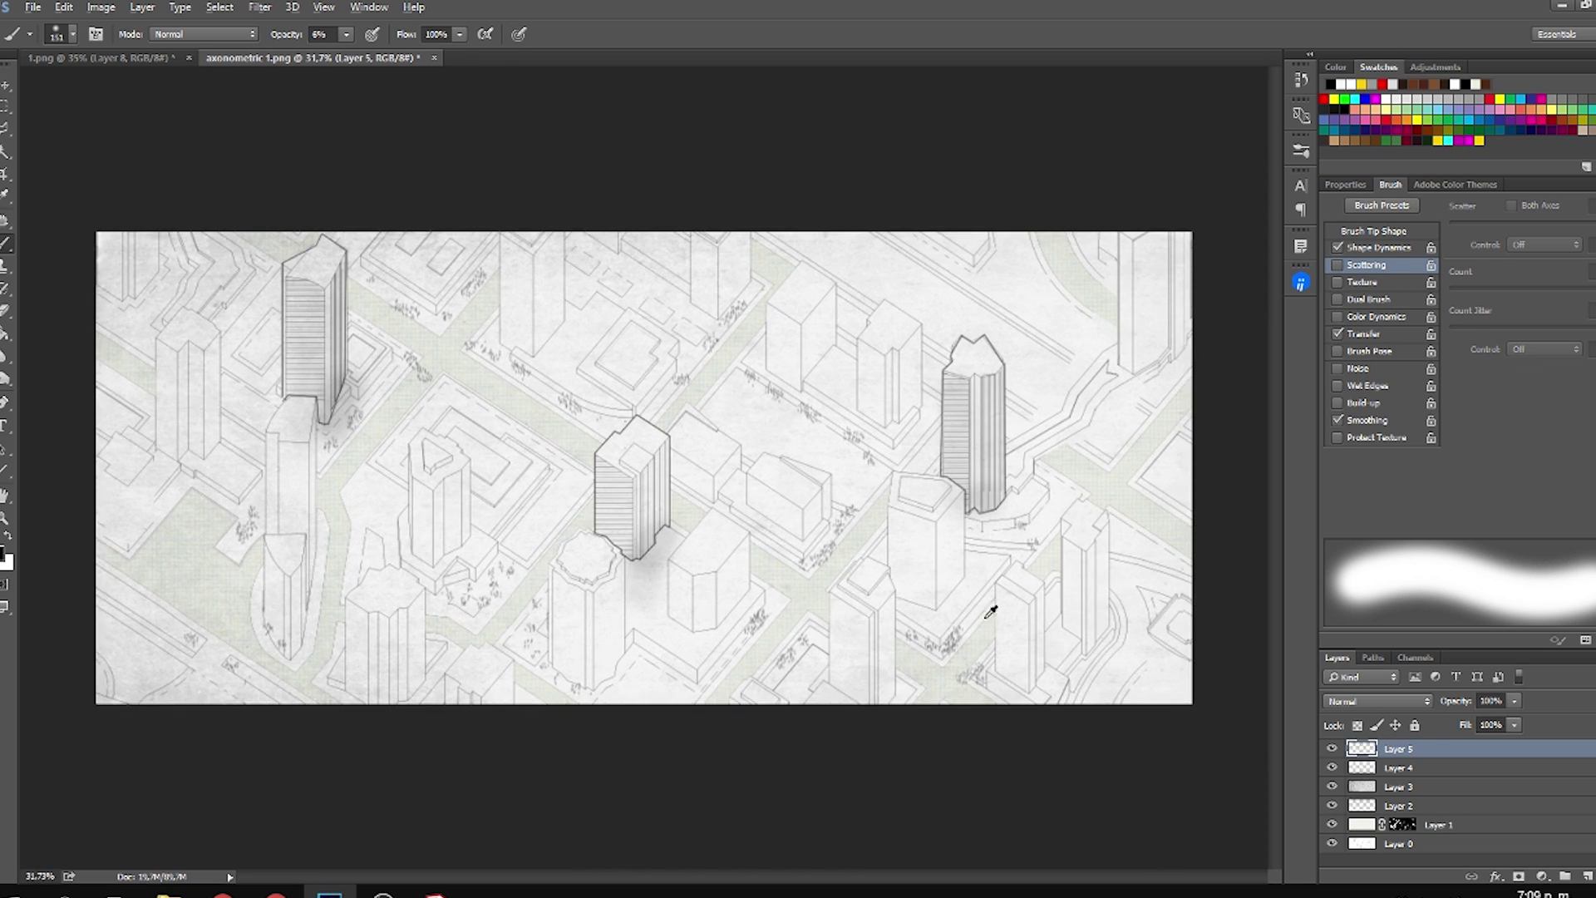
pyautogui.moveTo(1465, 703); pyautogui.dragTo(1428, 704)
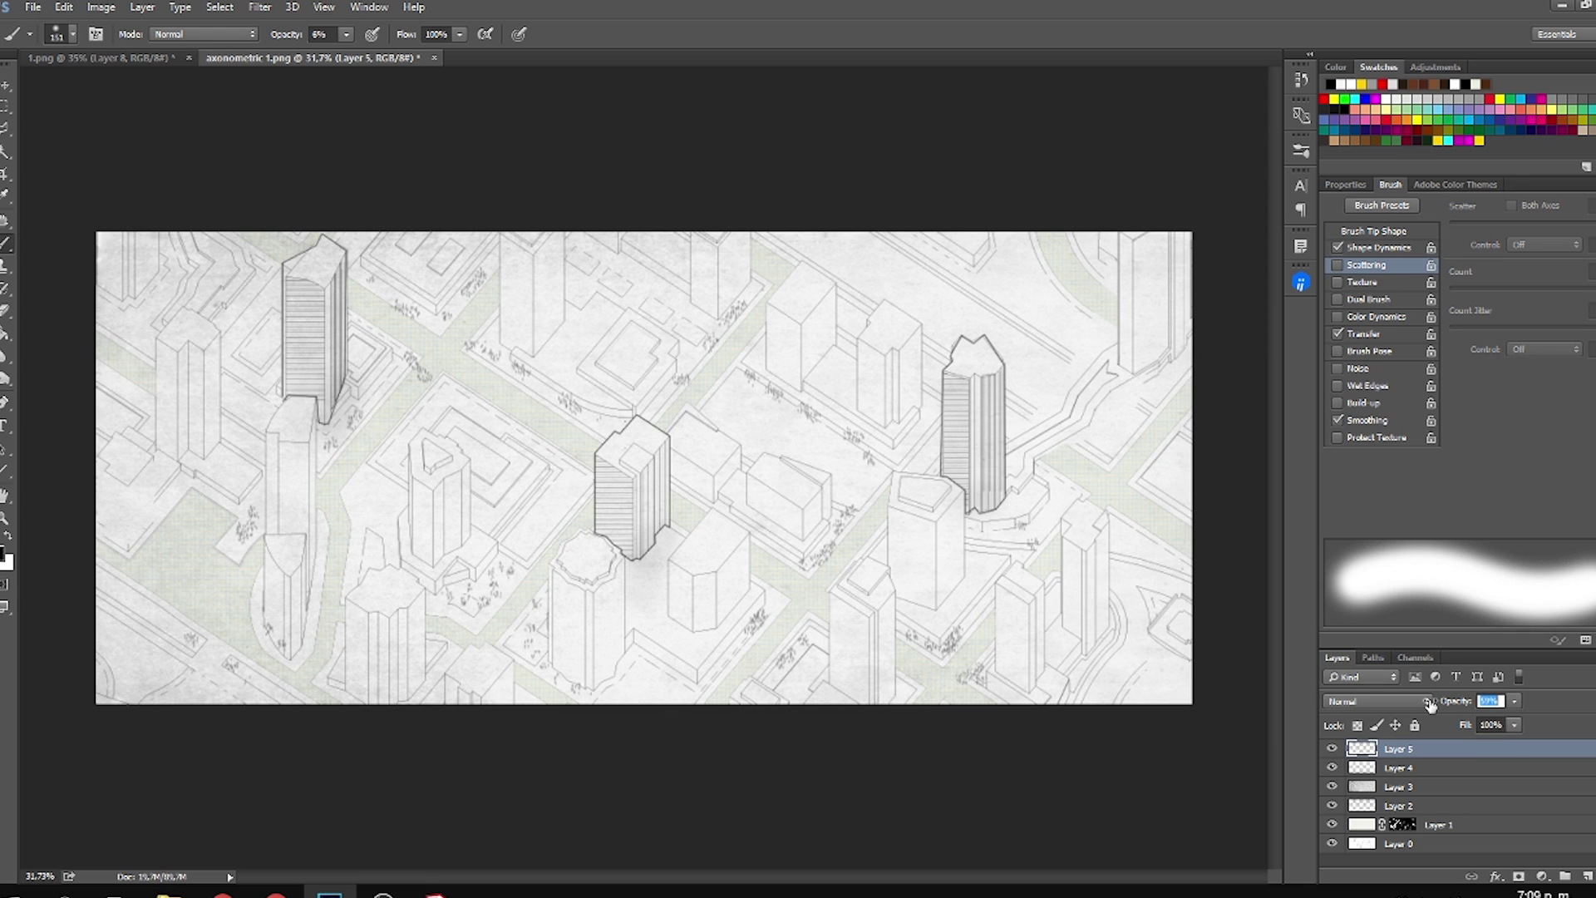
# Add the number "1" as black Bebas Neue Regular text beside the central tower.
pyautogui.press('t')
pyautogui.click(498, 558)
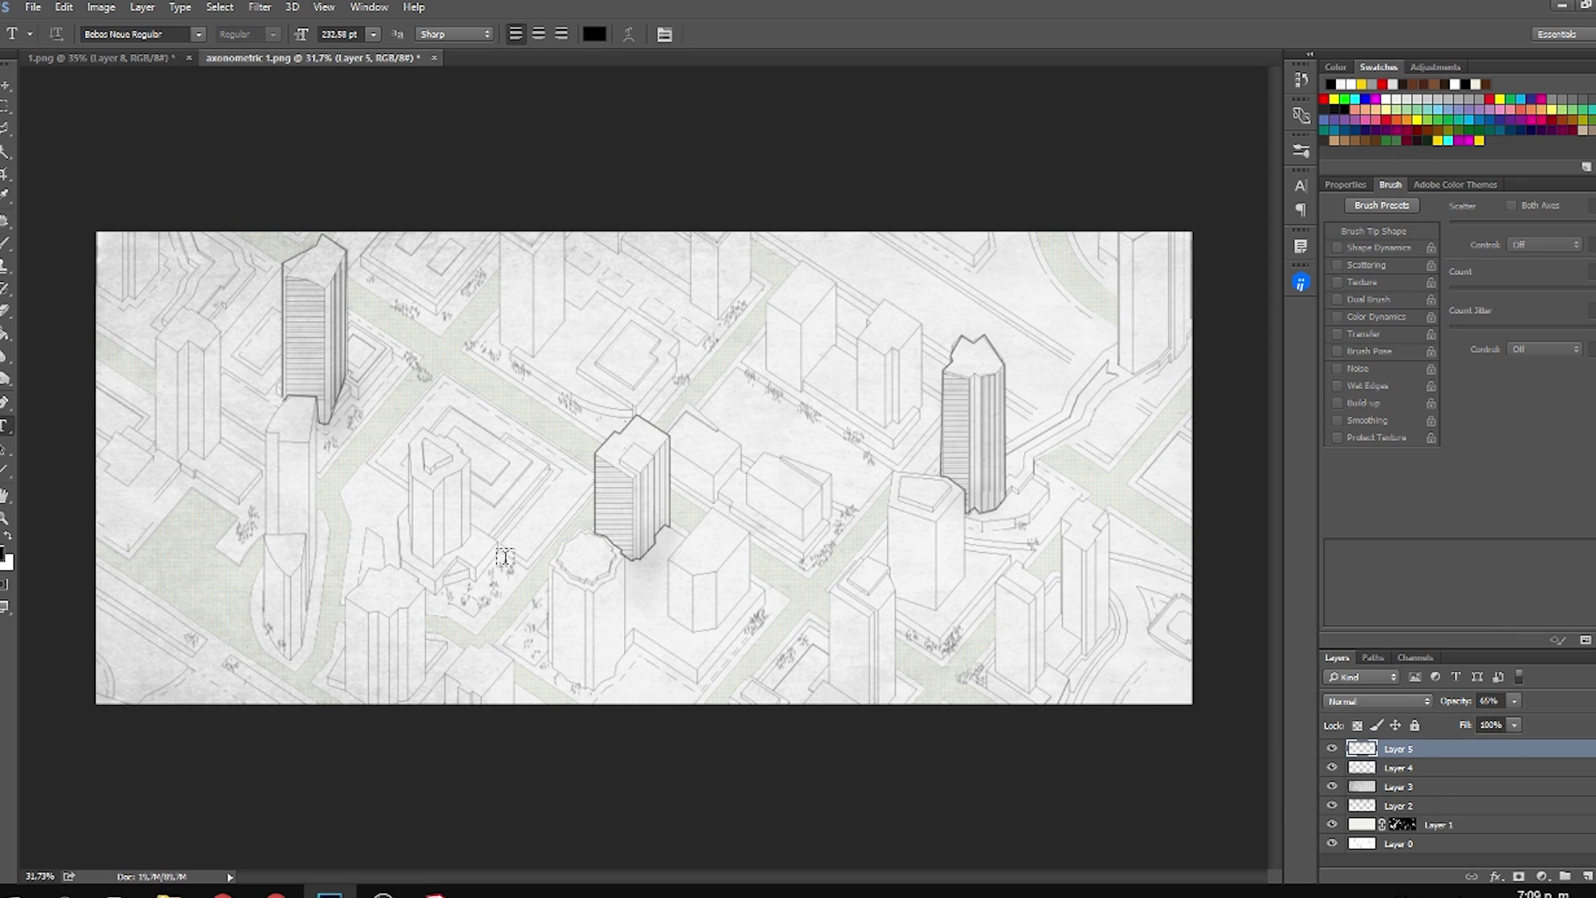
pyautogui.write('0')
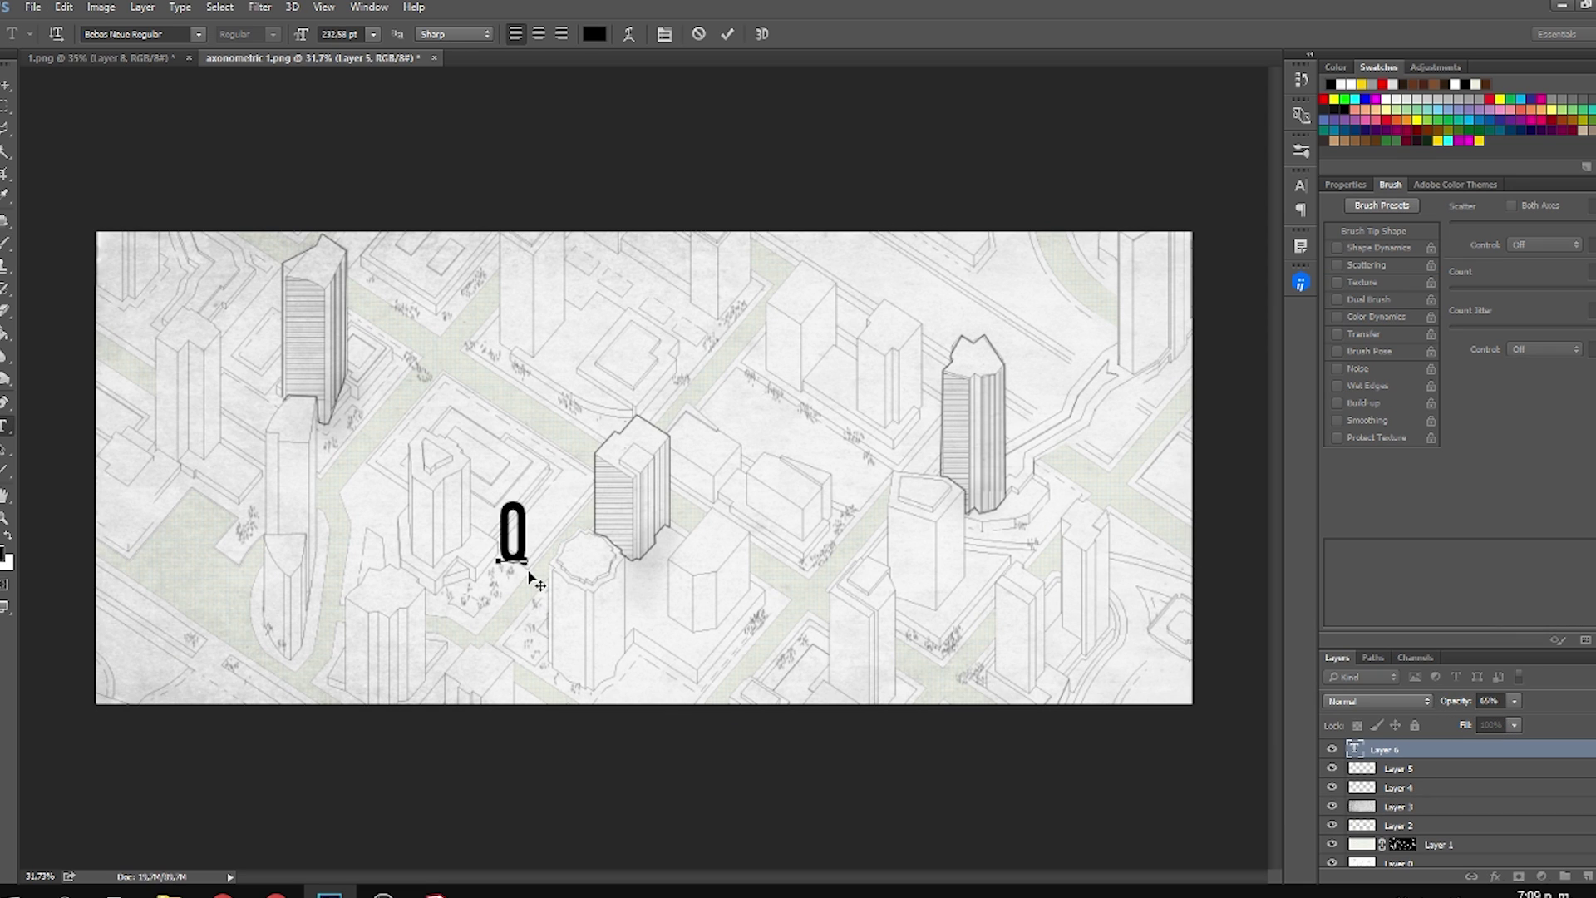
pyautogui.press('BackSpace')
pyautogui.write('1')
pyautogui.moveTo(529, 558); pyautogui.dragTo(478, 537)
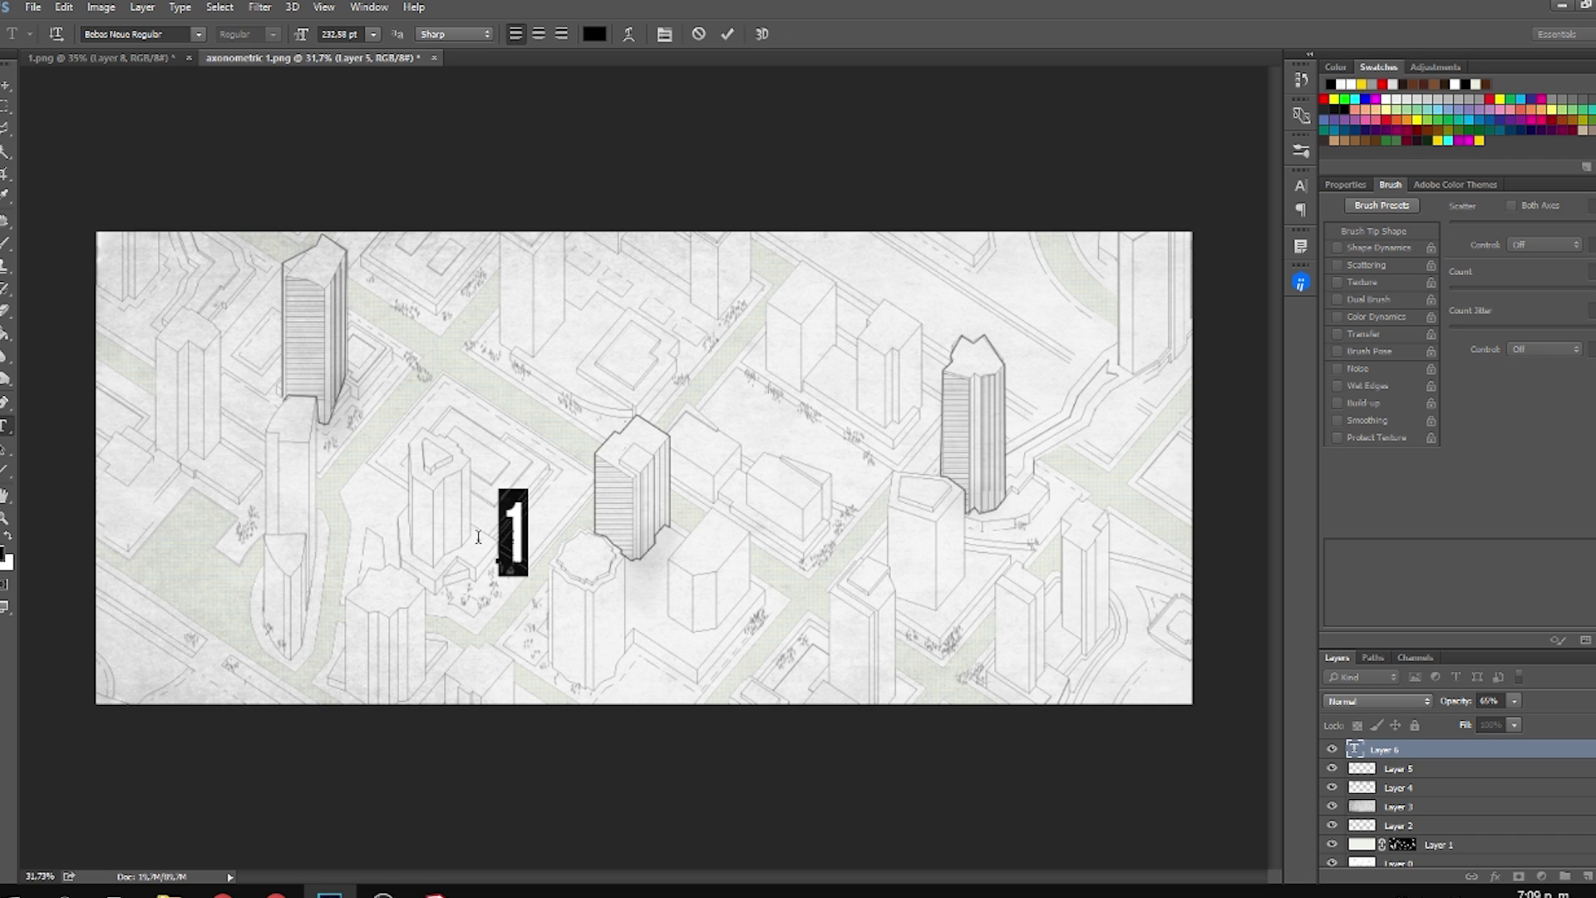
pyautogui.click(6, 86)
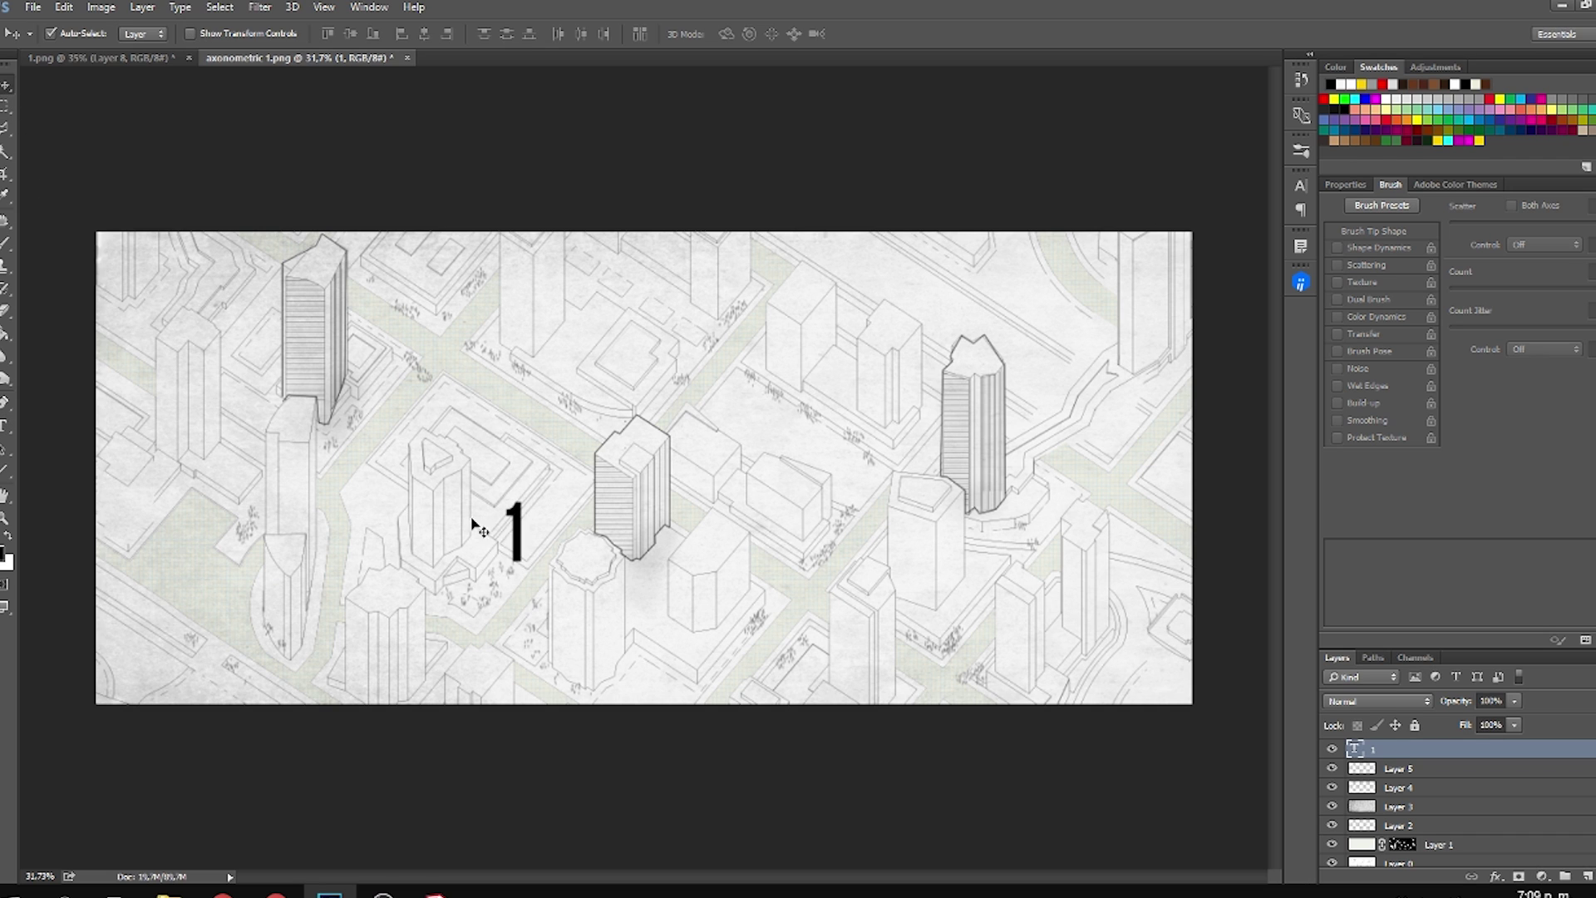
# Place the "1" below the outlined upper-left tower and put a copy reading "2" above the central tower.
pyautogui.moveTo(535, 561); pyautogui.dragTo(644, 384)
pyautogui.press('t')
pyautogui.doubleClick(644, 384)
pyautogui.write('3')
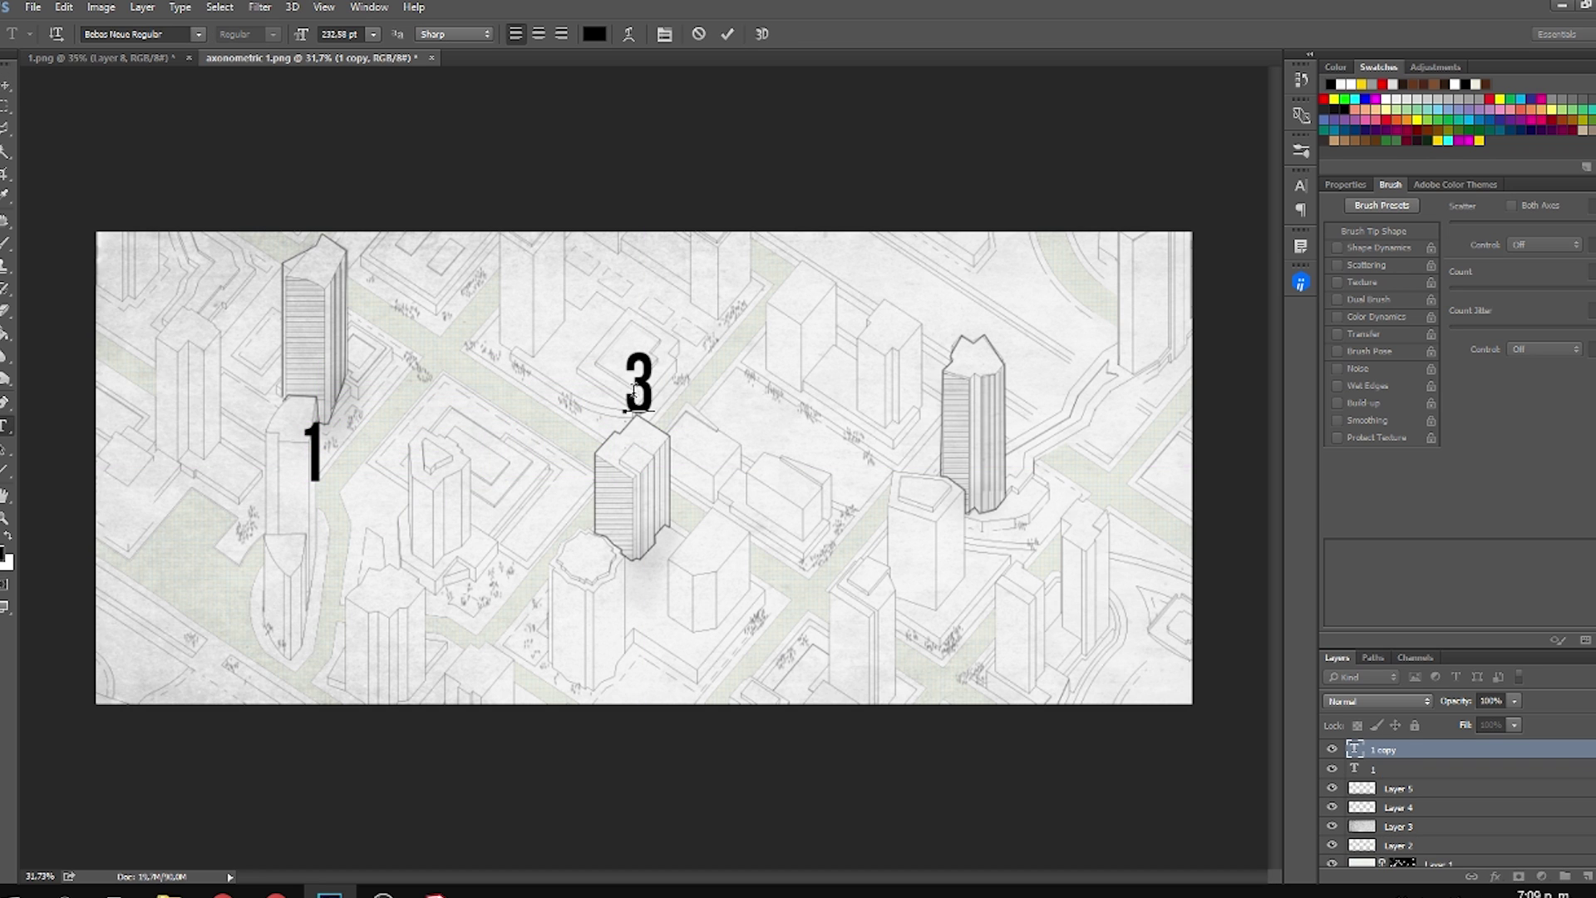
pyautogui.press('BackSpace')
pyautogui.write('2')
pyautogui.click(7, 84)
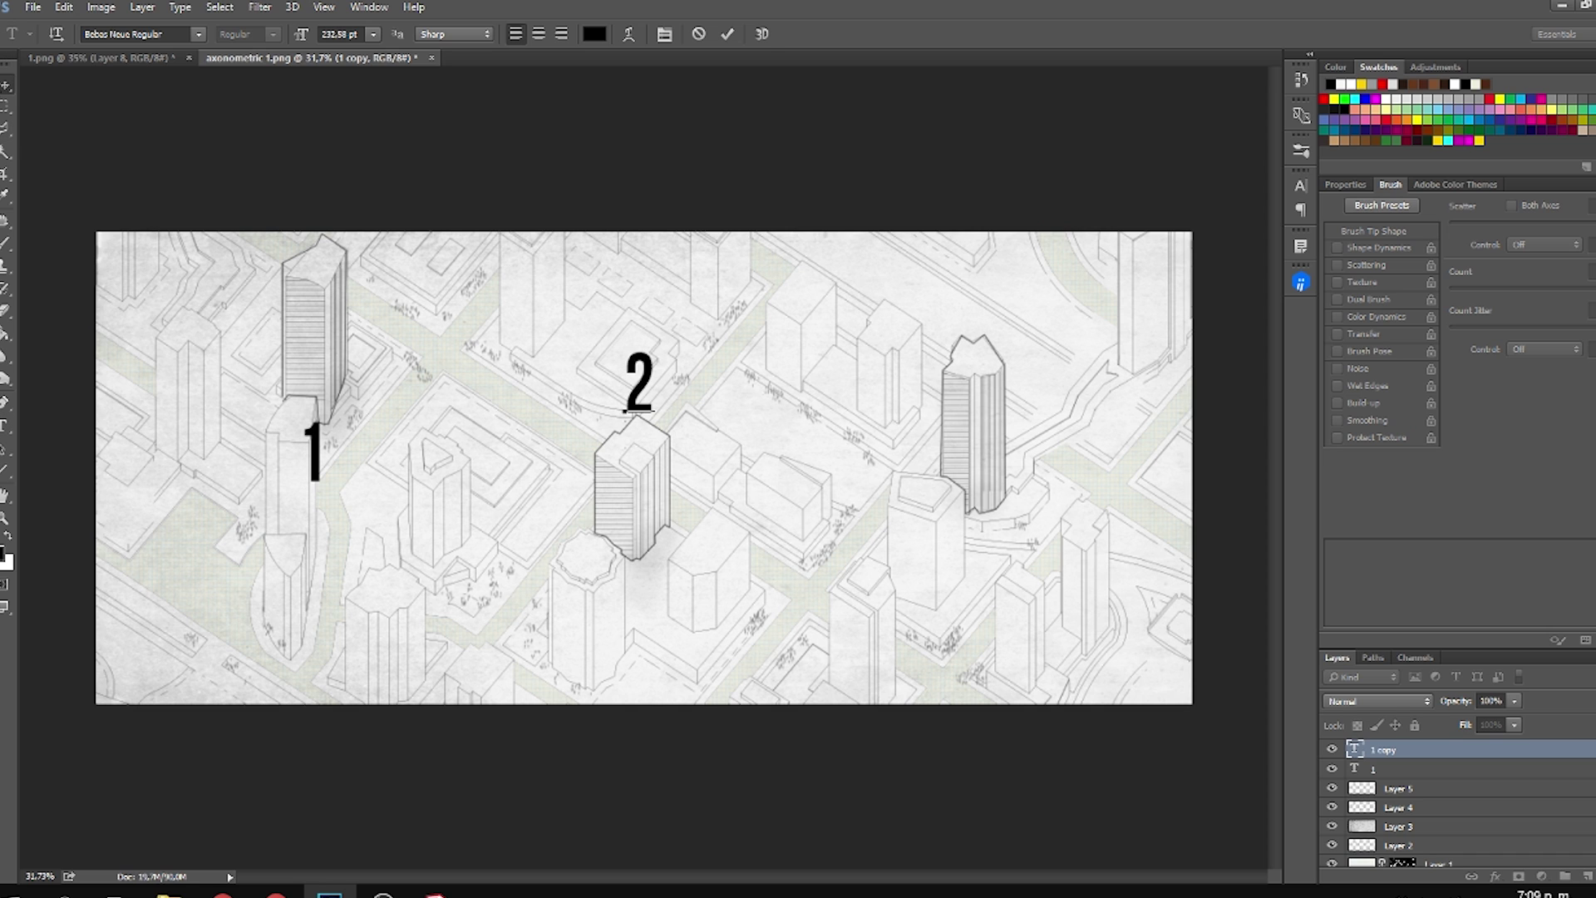
# Copy the "2" label to below the zigzag-roofed tower and change the copy to "3".
pyautogui.moveTo(645, 372); pyautogui.dragTo(1010, 543)
pyautogui.press('t')
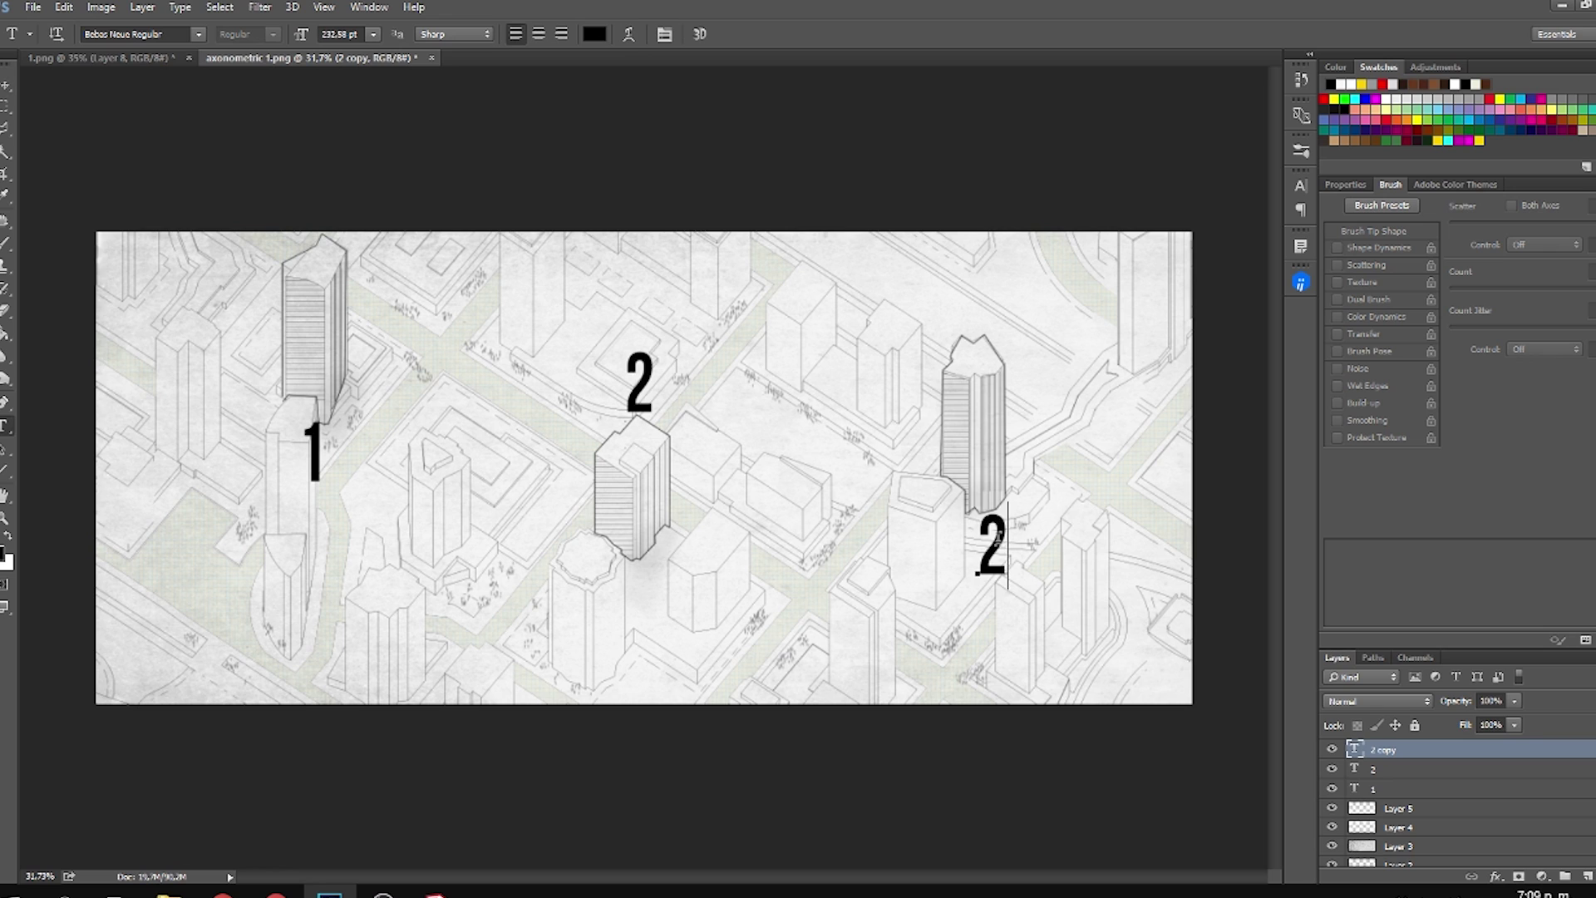
pyautogui.doubleClick(998, 545)
pyautogui.write('3')
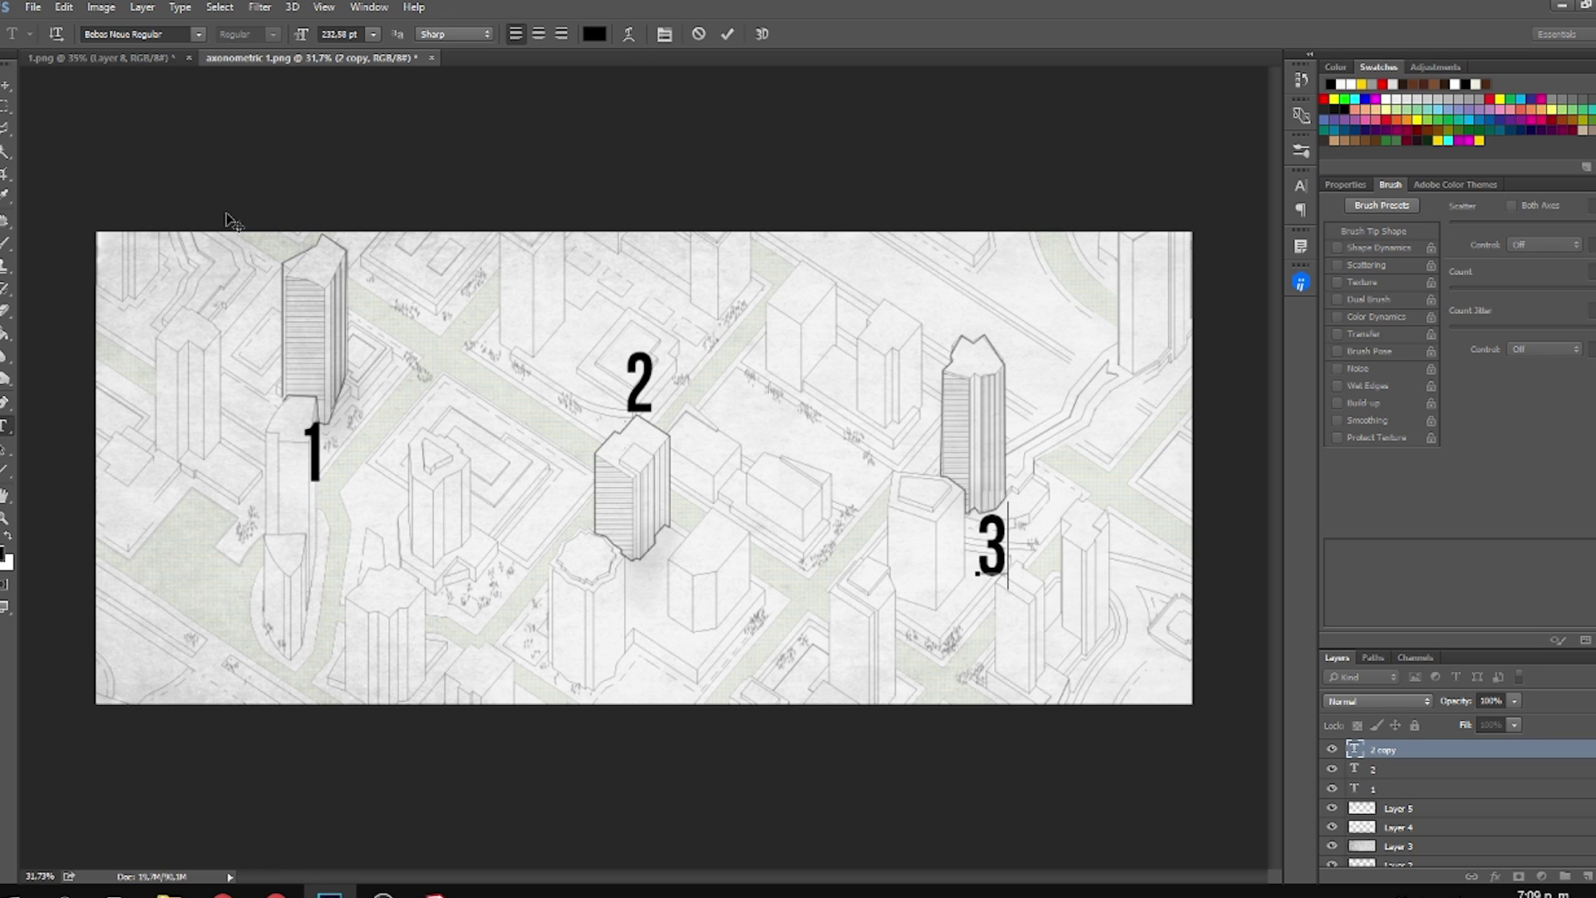
pyautogui.click(7, 84)
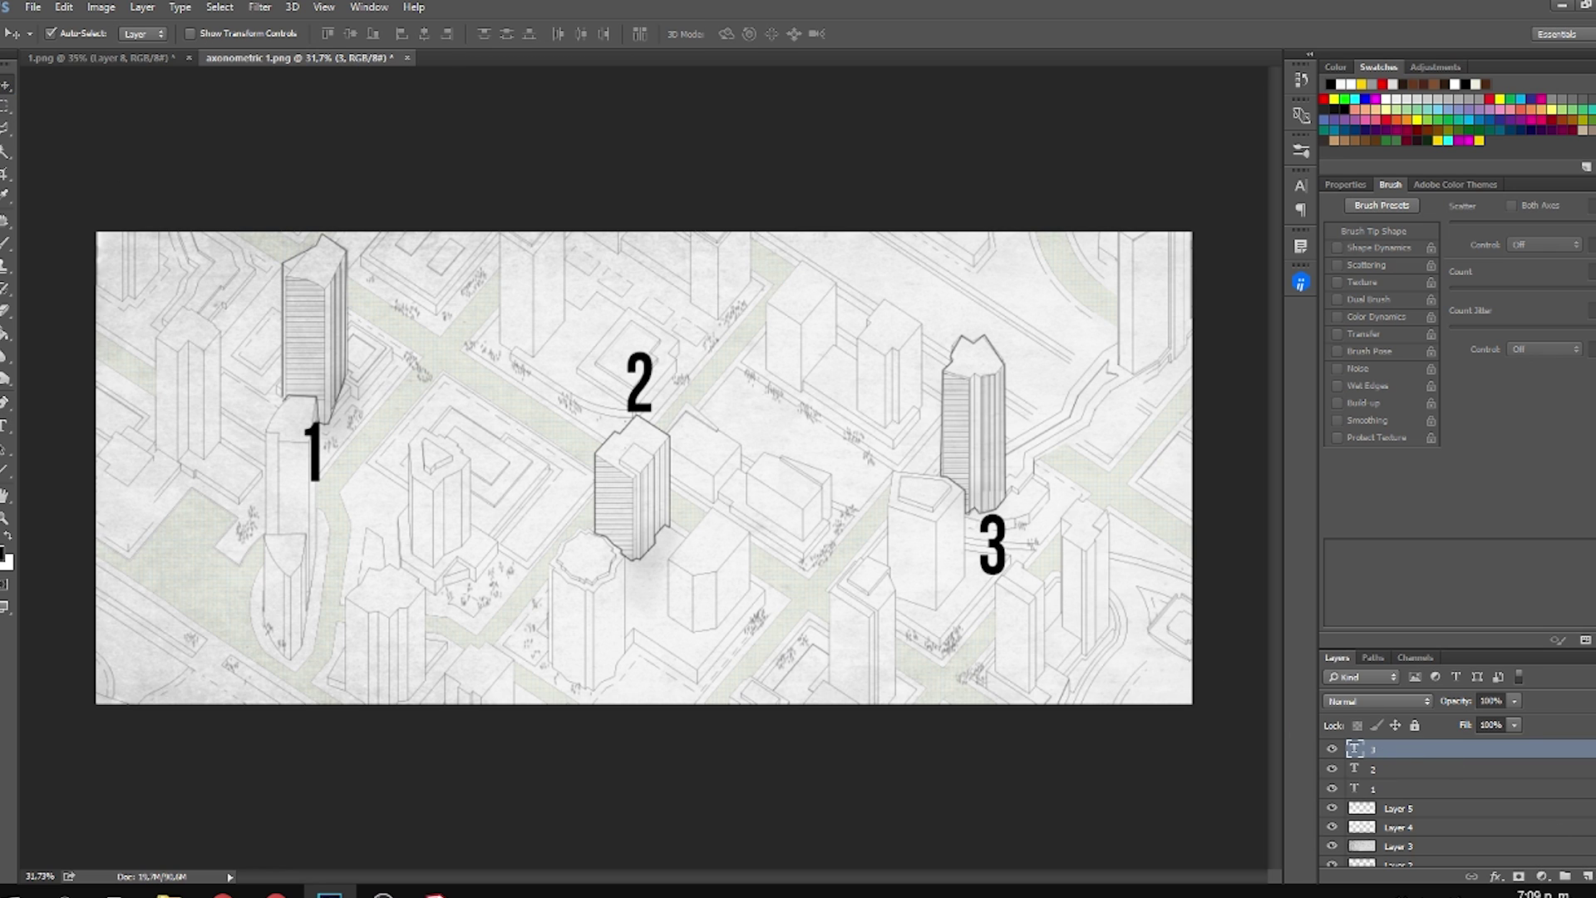
# Add a new layer above the number labels and set the brush colour to yellow.
pyautogui.click(1588, 875)
pyautogui.press('b')
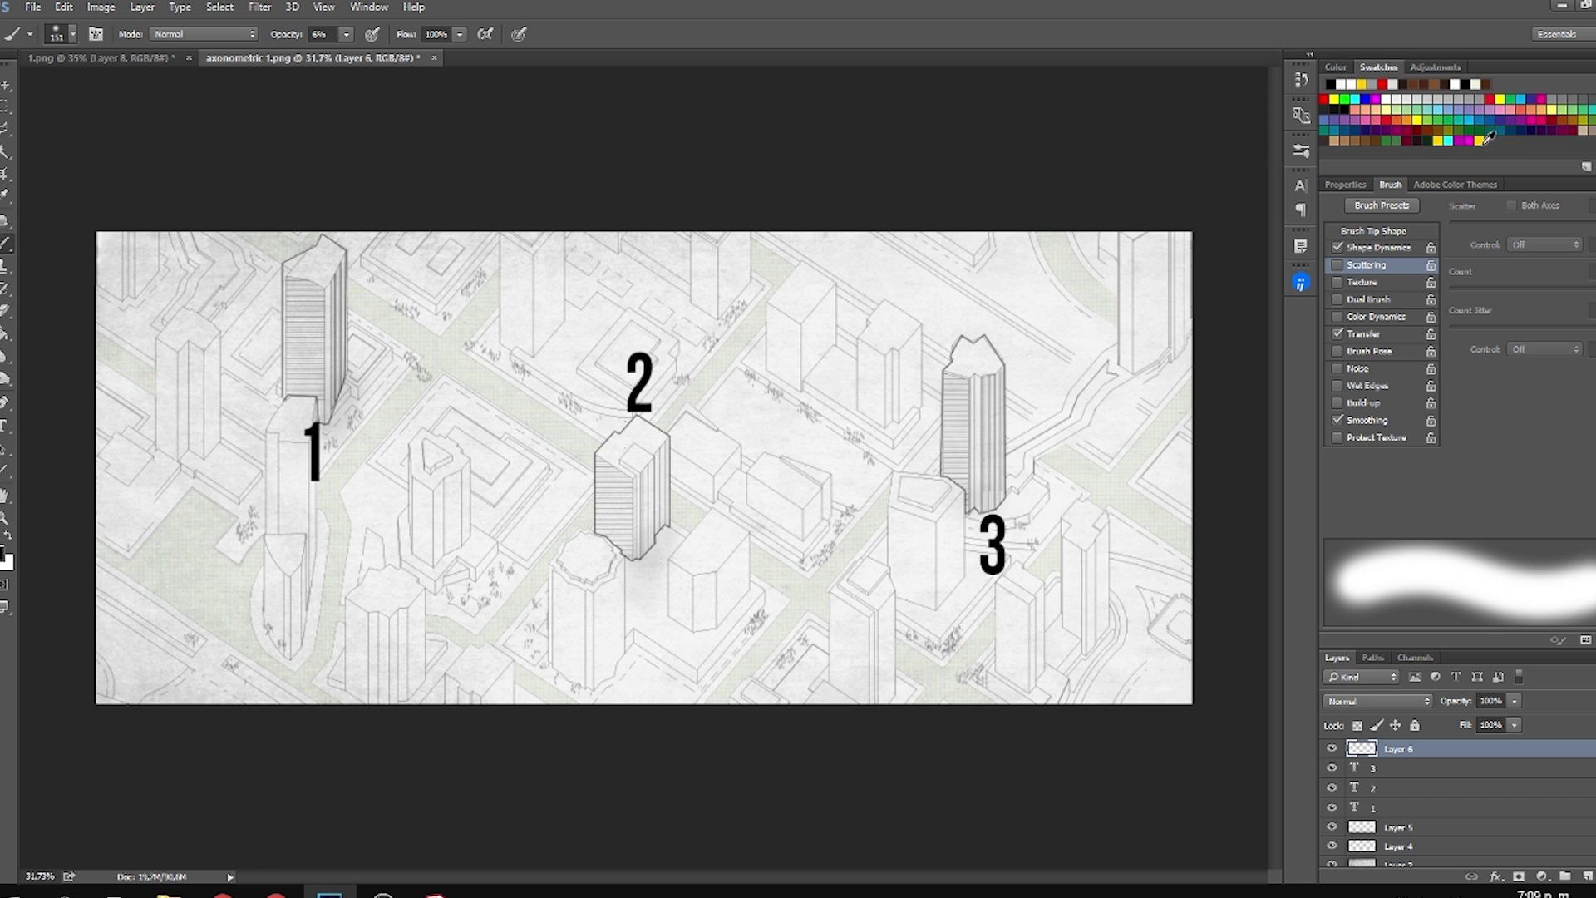
pyautogui.click(1480, 140)
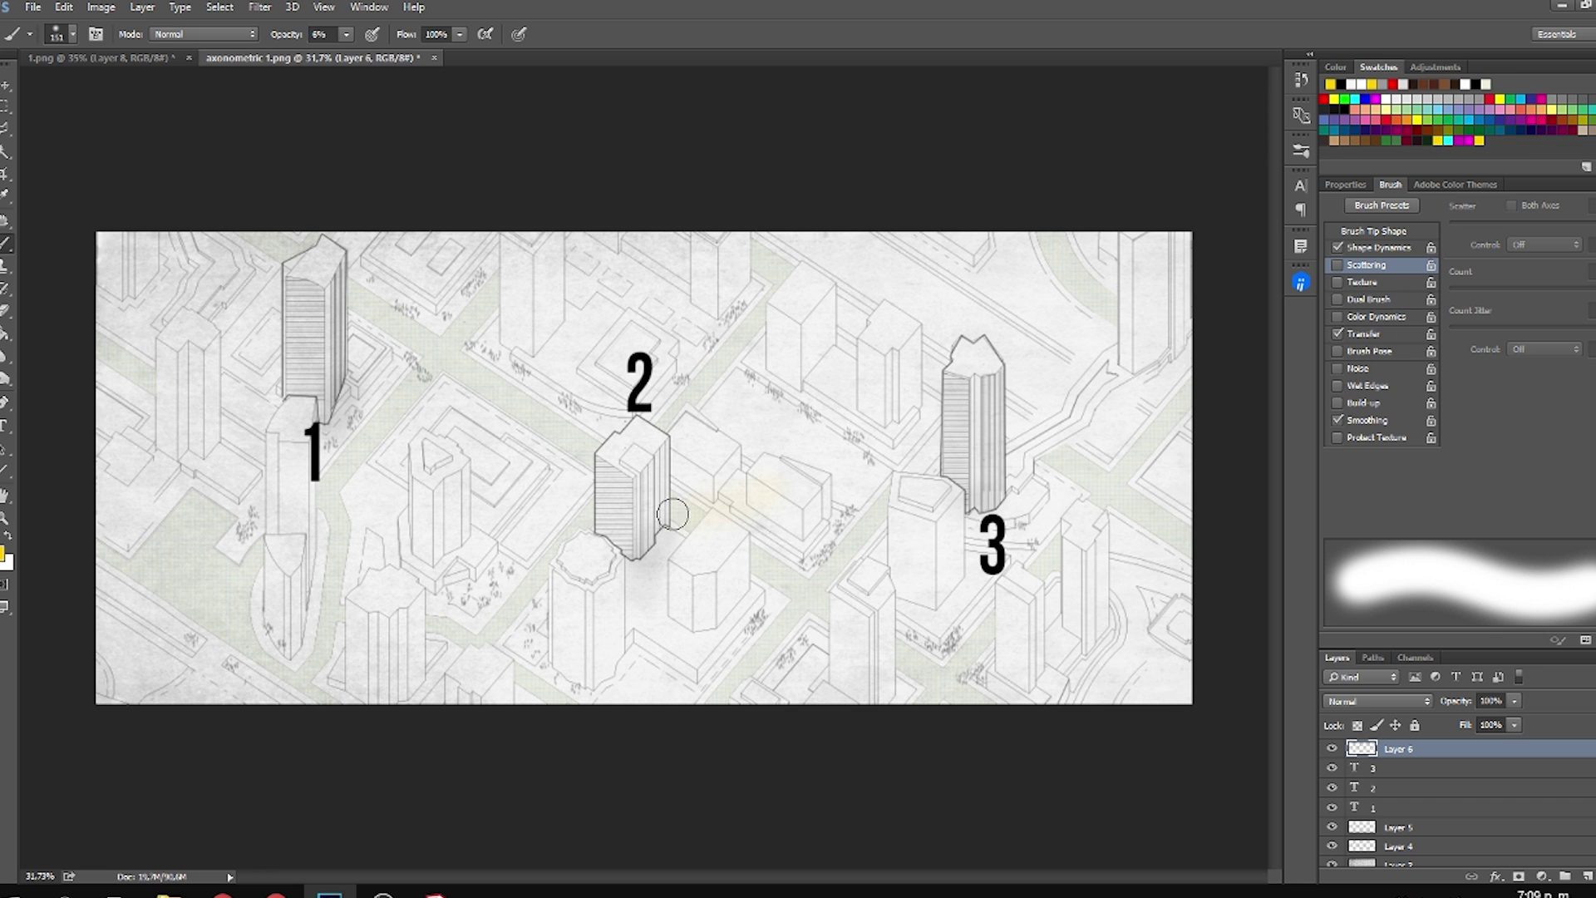
# Choose the hard round 25 px brush and widen its spacing until the stroke forms a row of separate dots.
pyautogui.scroll(1, 860, 540)
pyautogui.moveTo(877, 538); pyautogui.dragTo(866, 545)
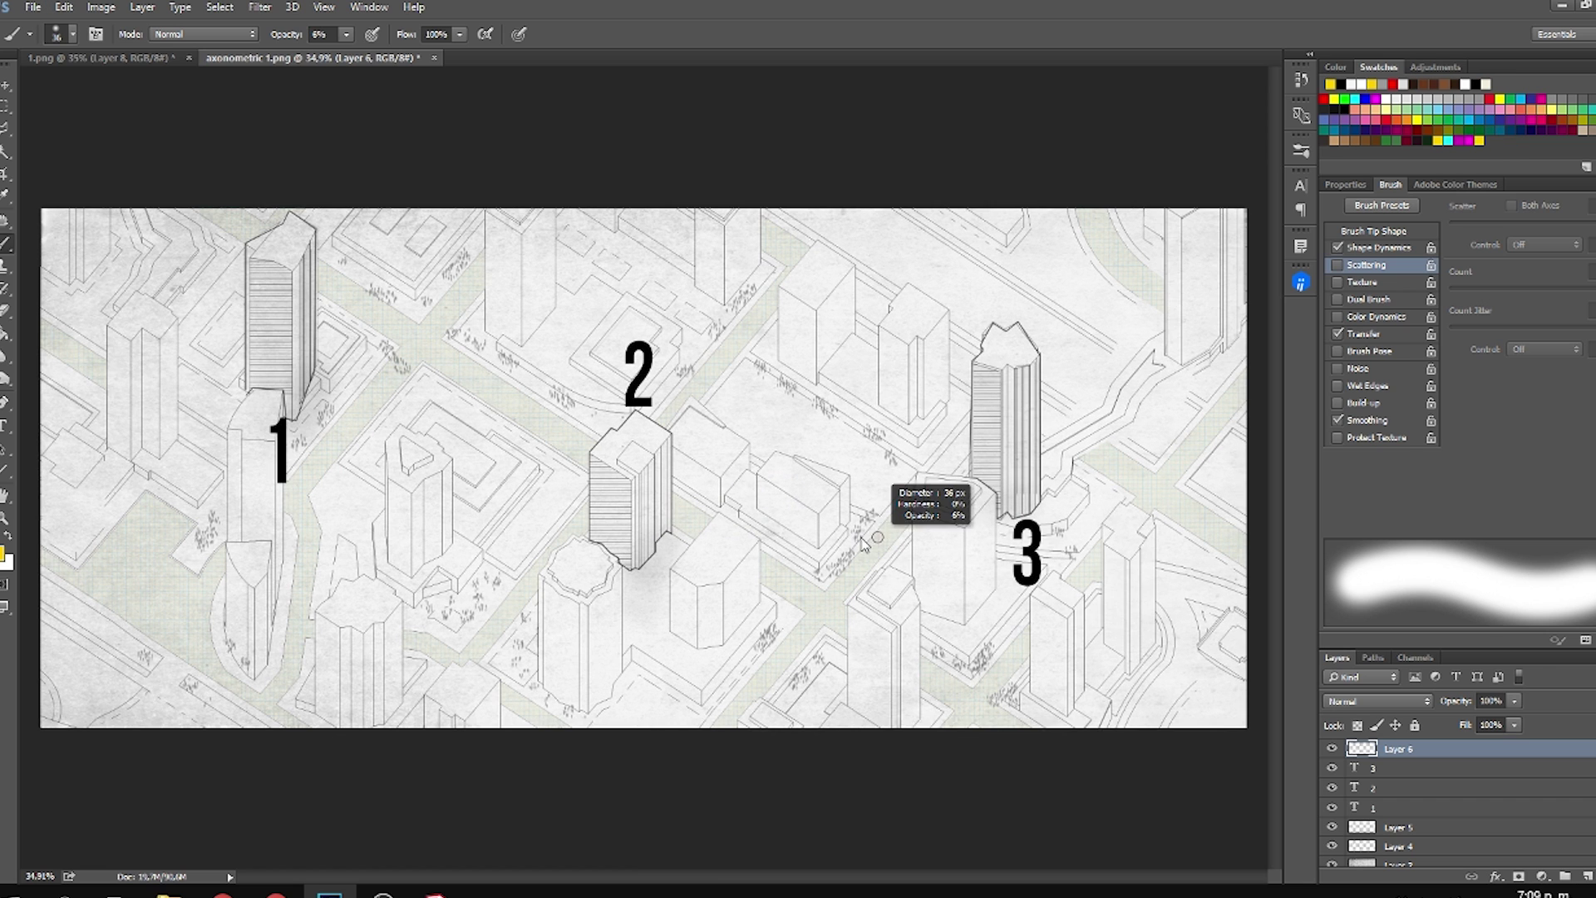
pyautogui.rightClick(866, 544)
pyautogui.click(963, 613)
pyautogui.rightClick(852, 588)
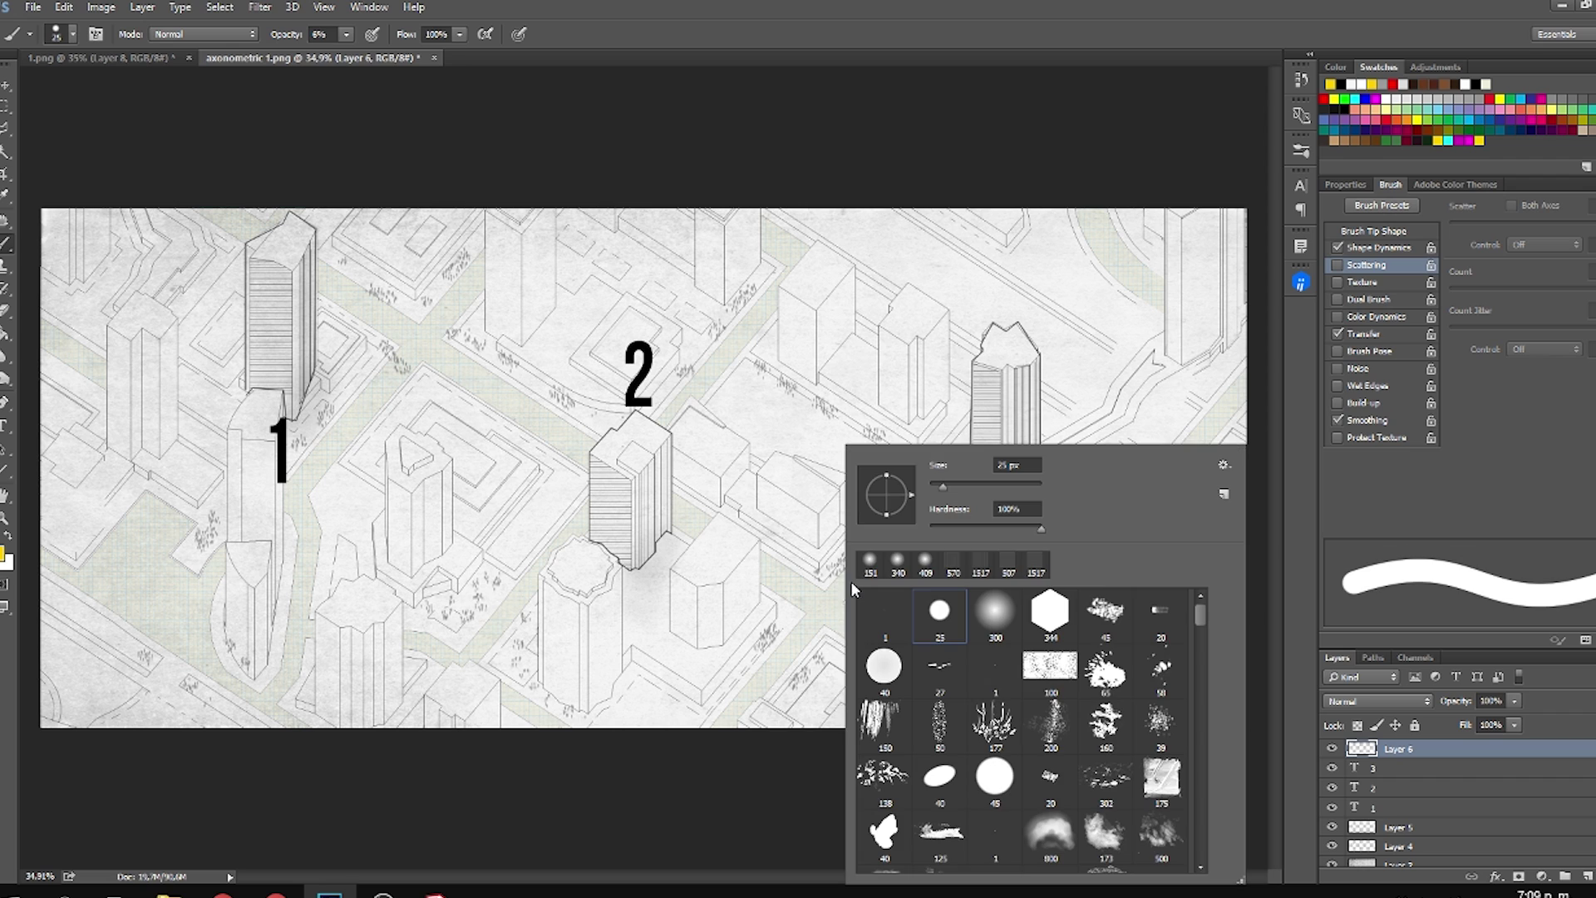
pyautogui.press('Return')
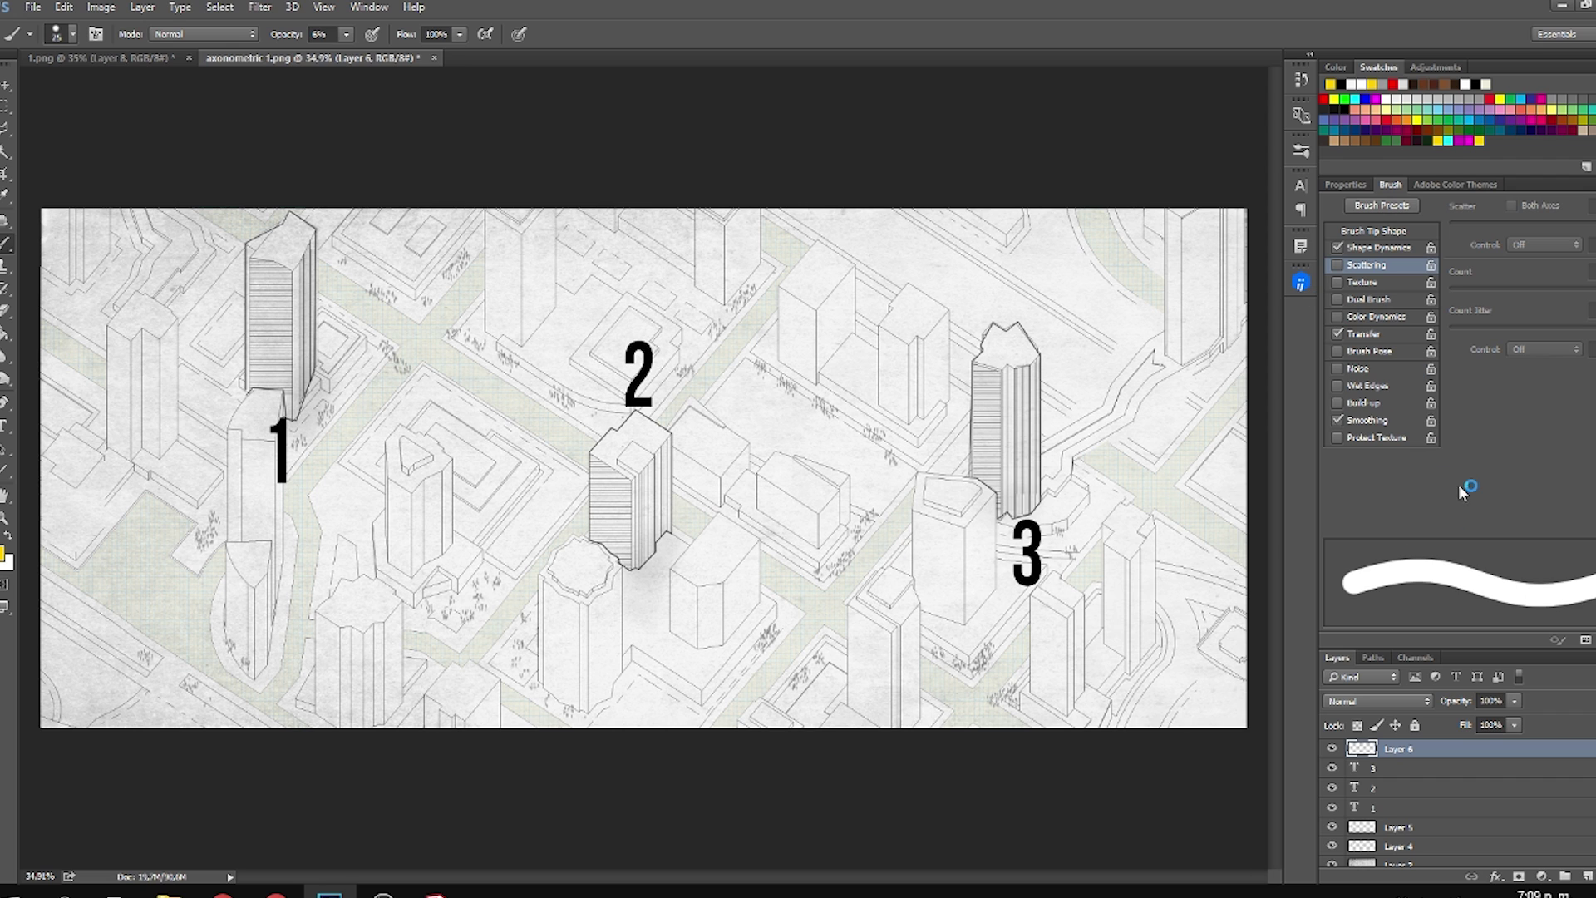
pyautogui.click(1385, 231)
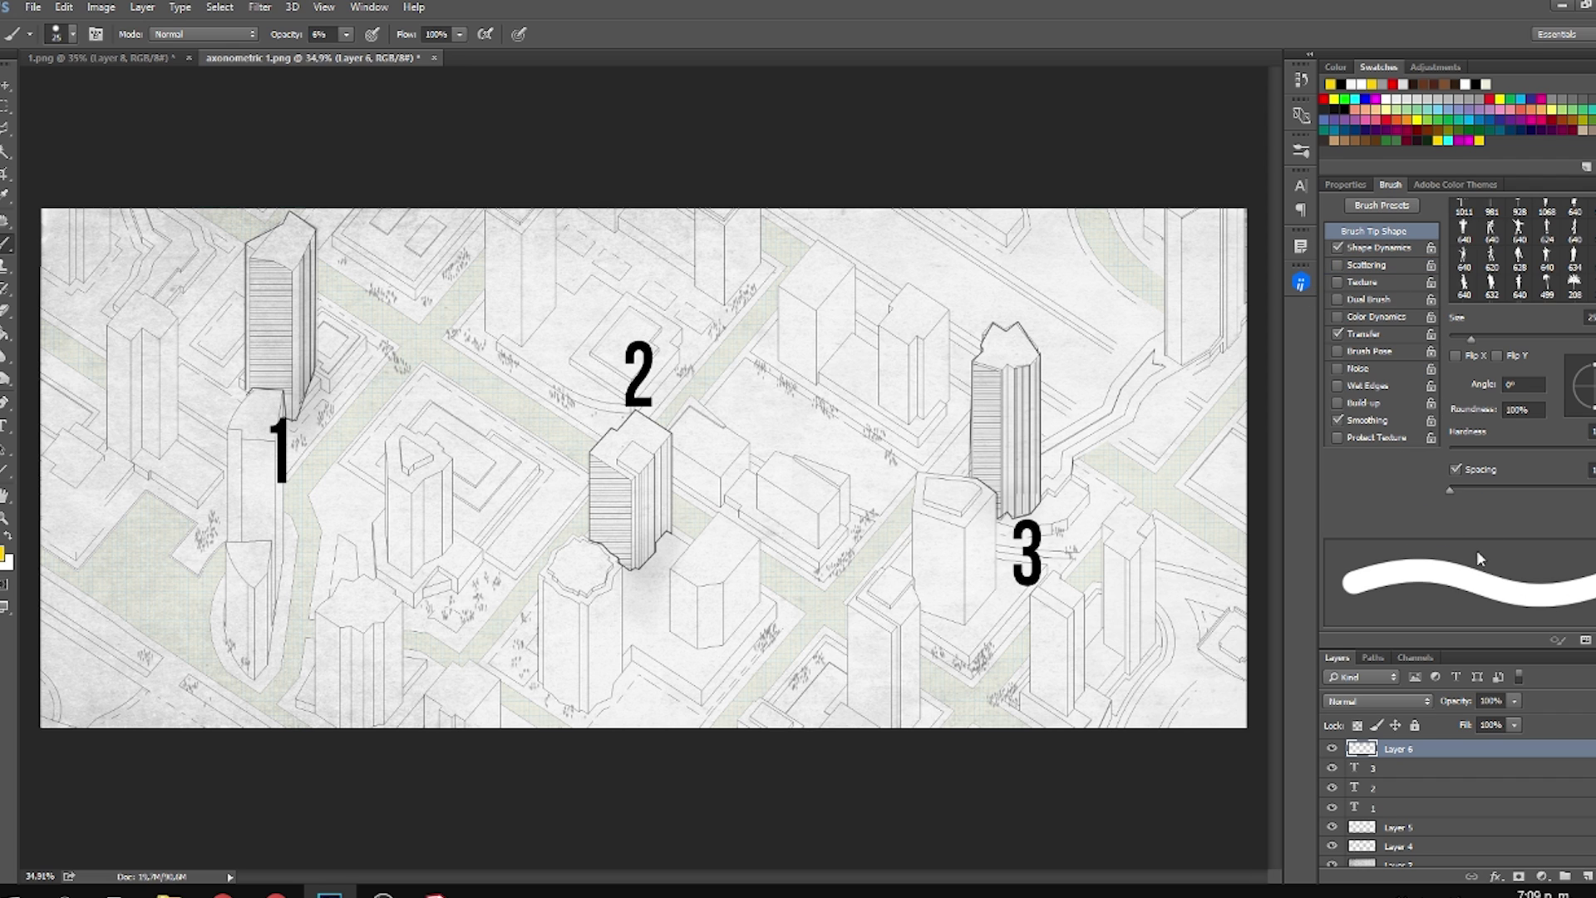
pyautogui.moveTo(1486, 493); pyautogui.dragTo(1548, 492)
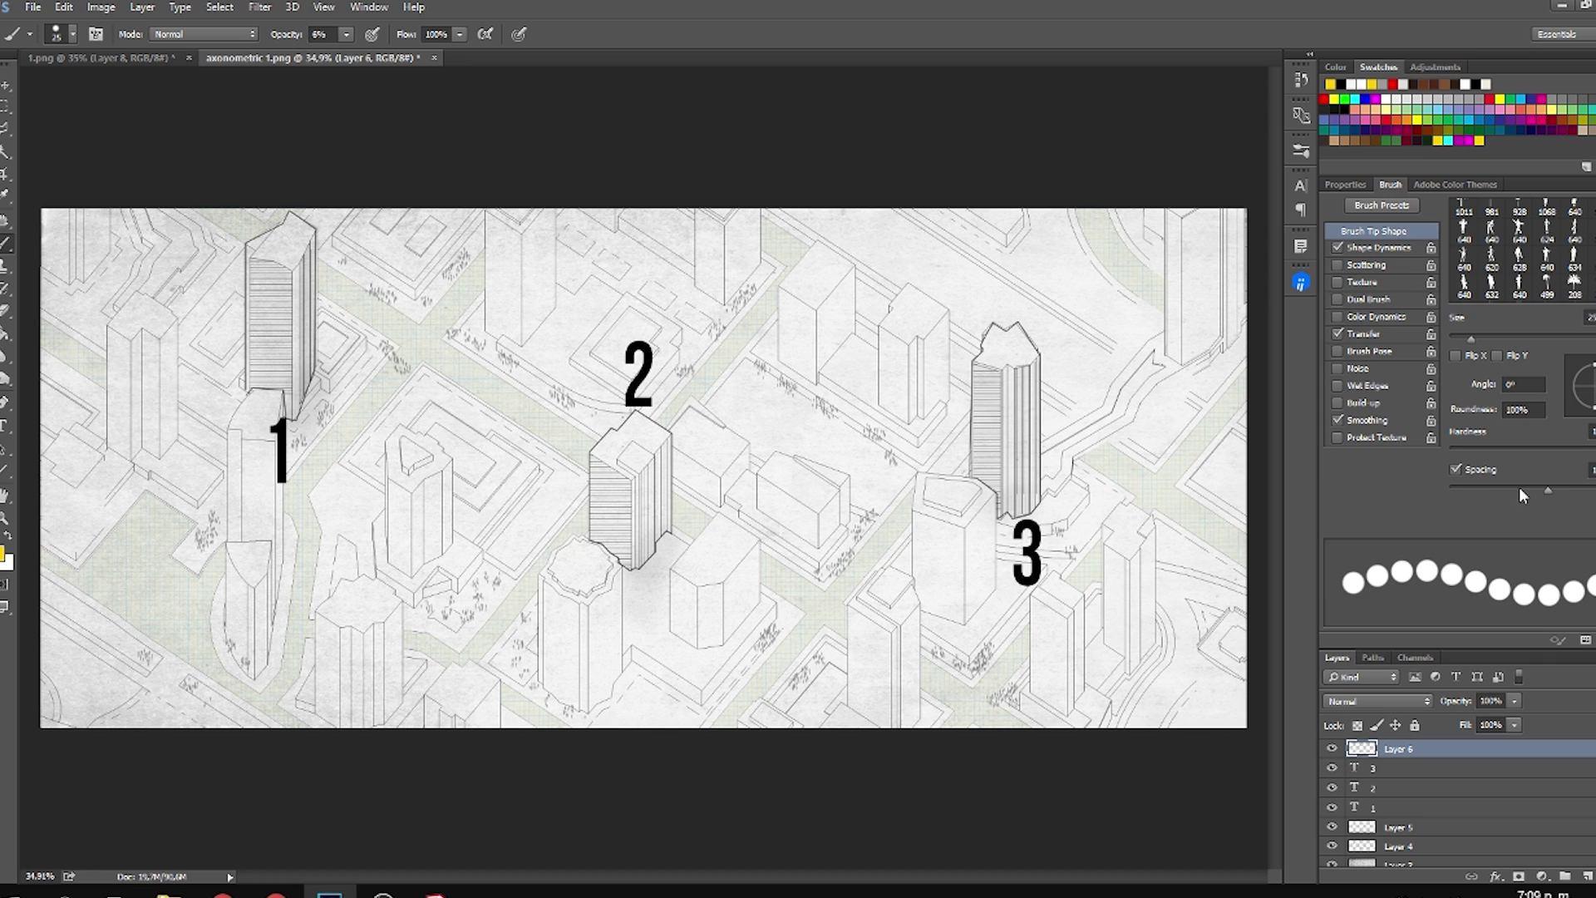
# Set the brush to 14 px at 100% opacity and draw a dotted yellow route along the streets linking towers 1, 2 and 3.
pyautogui.press(']')
pyautogui.press(']')
pyautogui.press(']')
pyautogui.press('0')
pyautogui.moveTo(883, 540); pyautogui.dragTo(821, 634)
pyautogui.hotkey('ctrl', 'z')
pyautogui.keyDown('alt'); pyautogui.rightClick(886, 547); pyautogui.keyUp('alt')
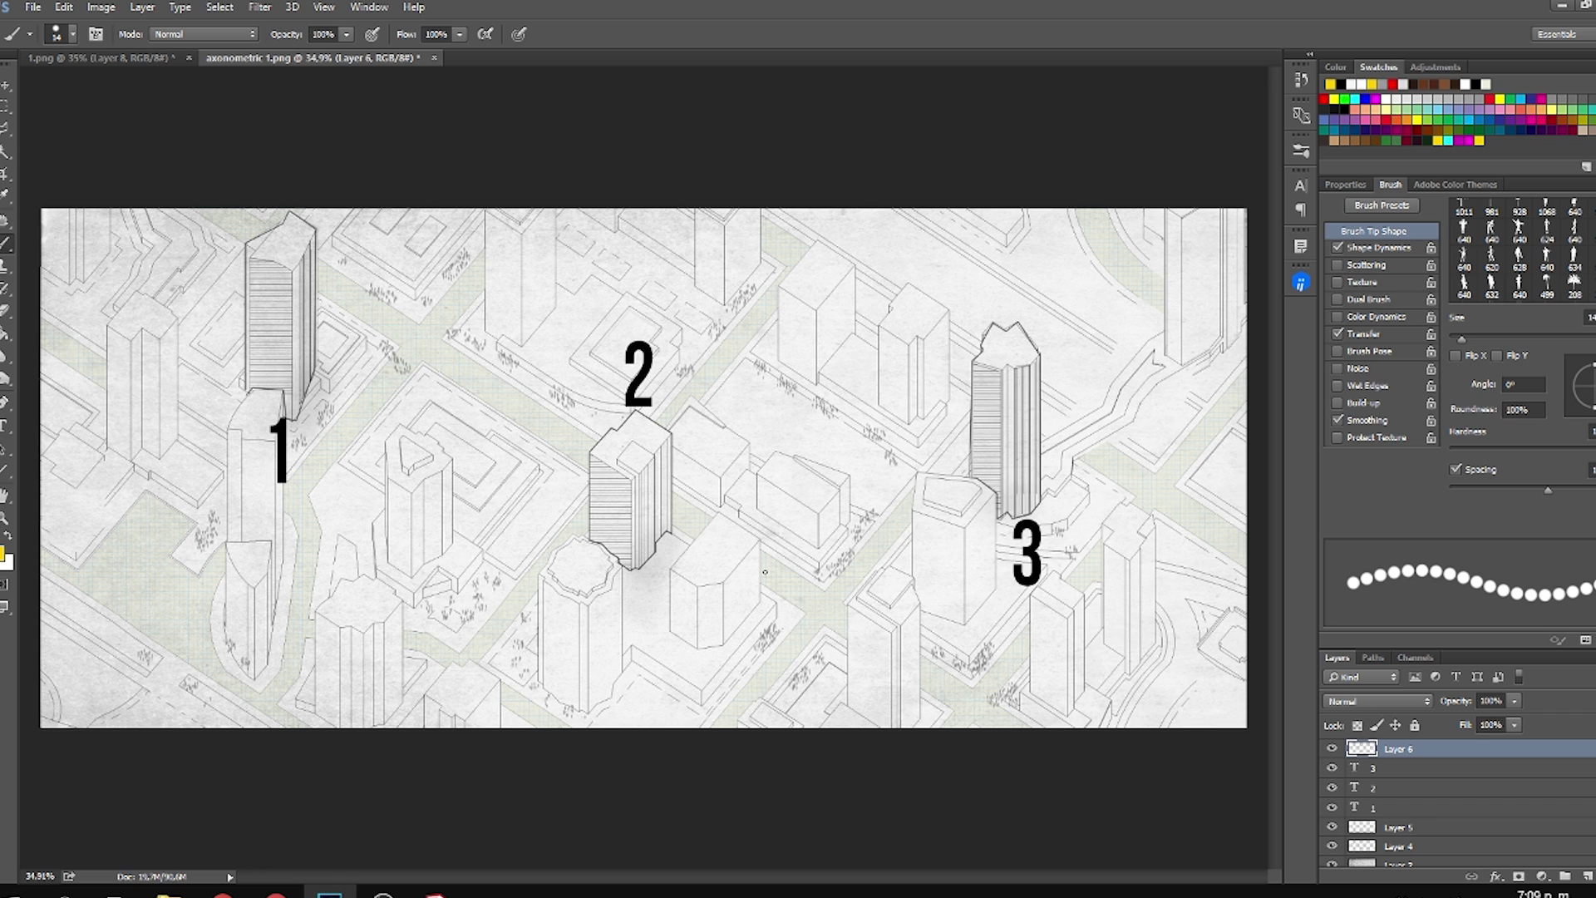
pyautogui.keyDown('alt'); pyautogui.rightClick(773, 576); pyautogui.keyUp('alt')
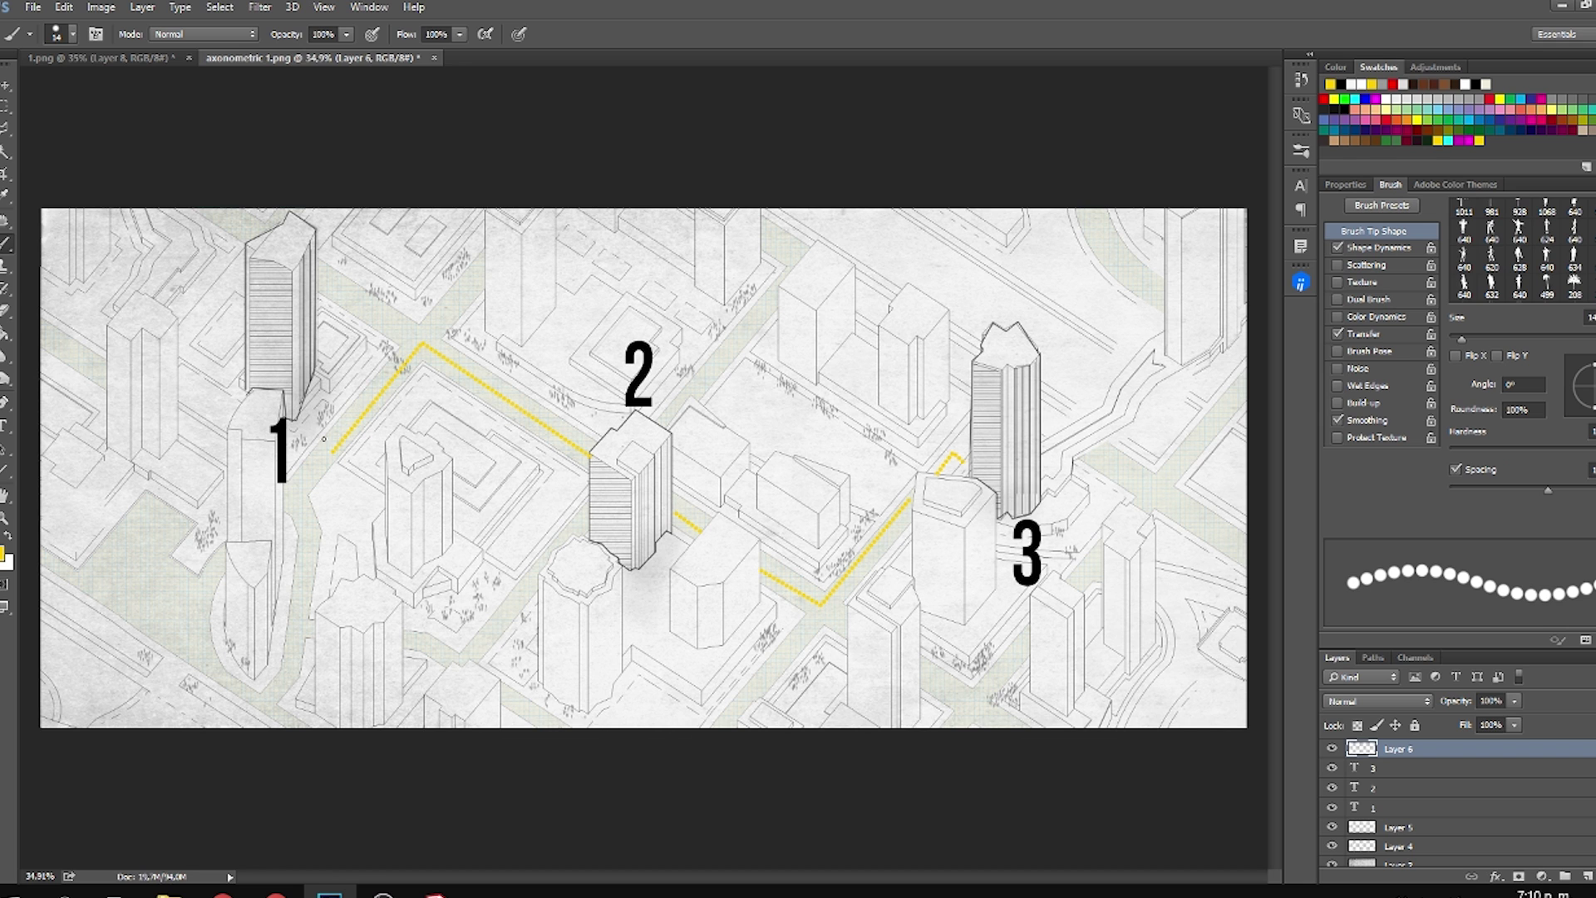
pyautogui.scroll(-1, 639, 544)
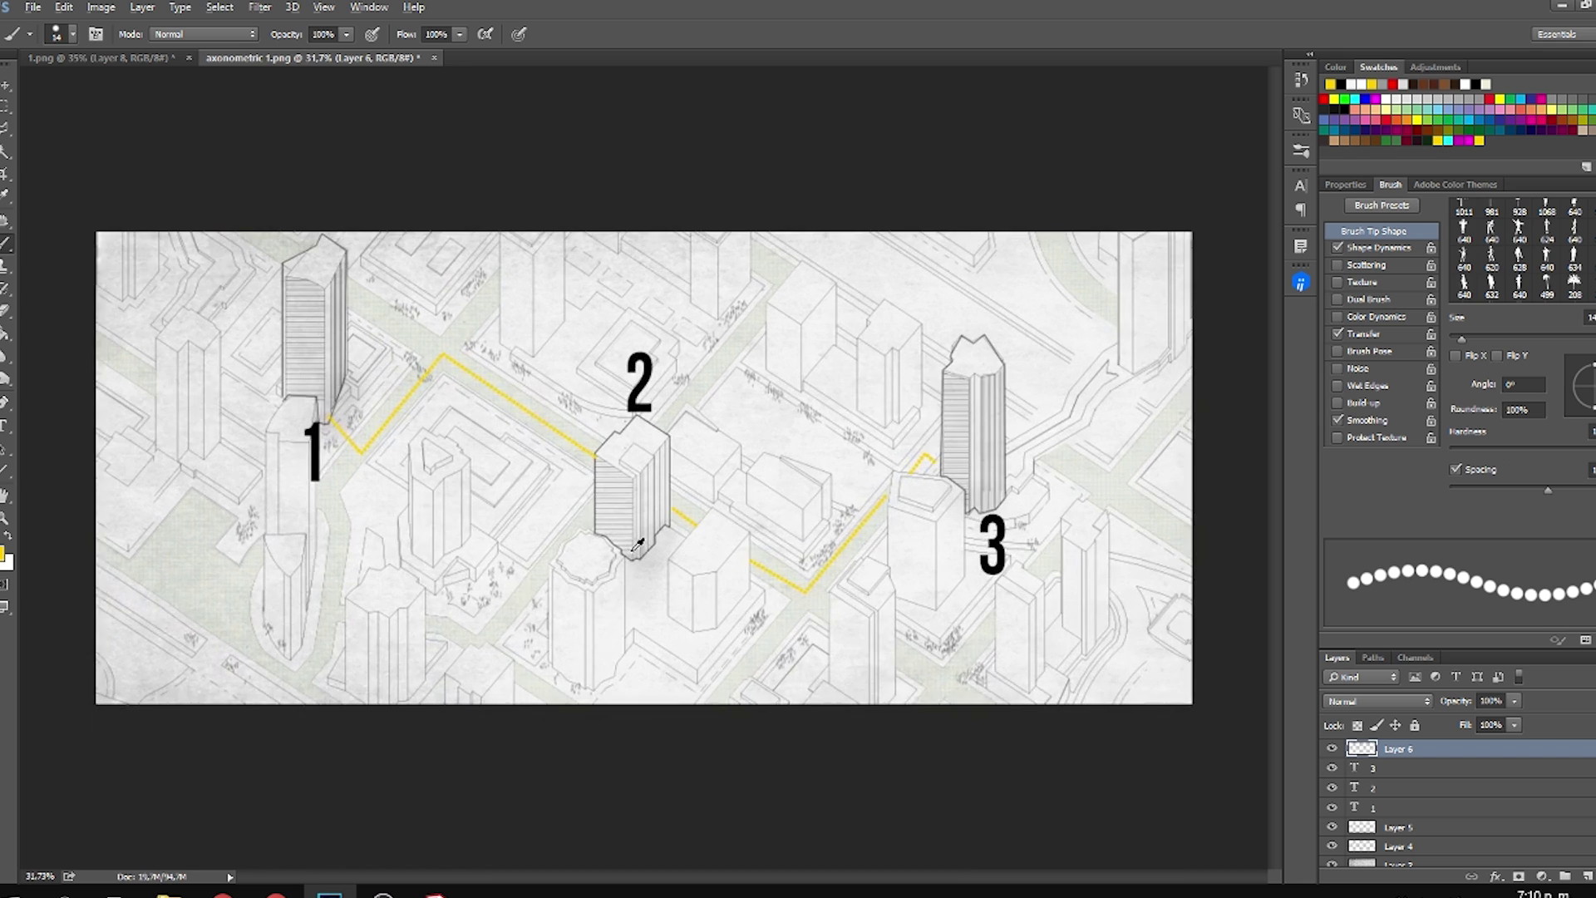
# View the diagram in full-screen mode, fitted to the screen.
pyautogui.click(6, 83)
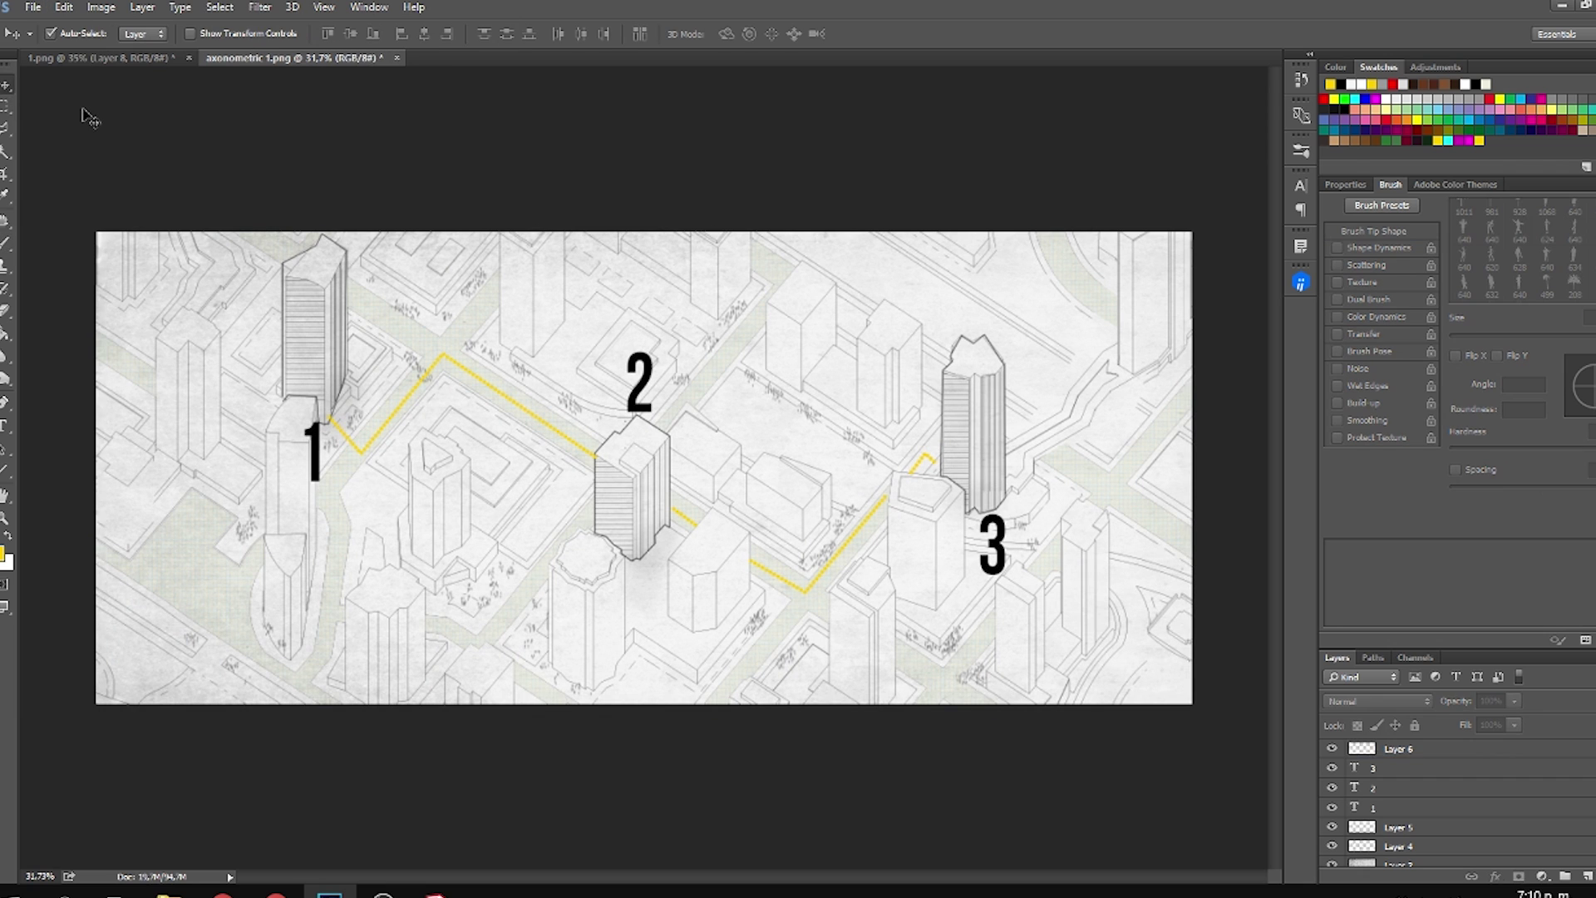
pyautogui.press('f')
pyautogui.press('f')
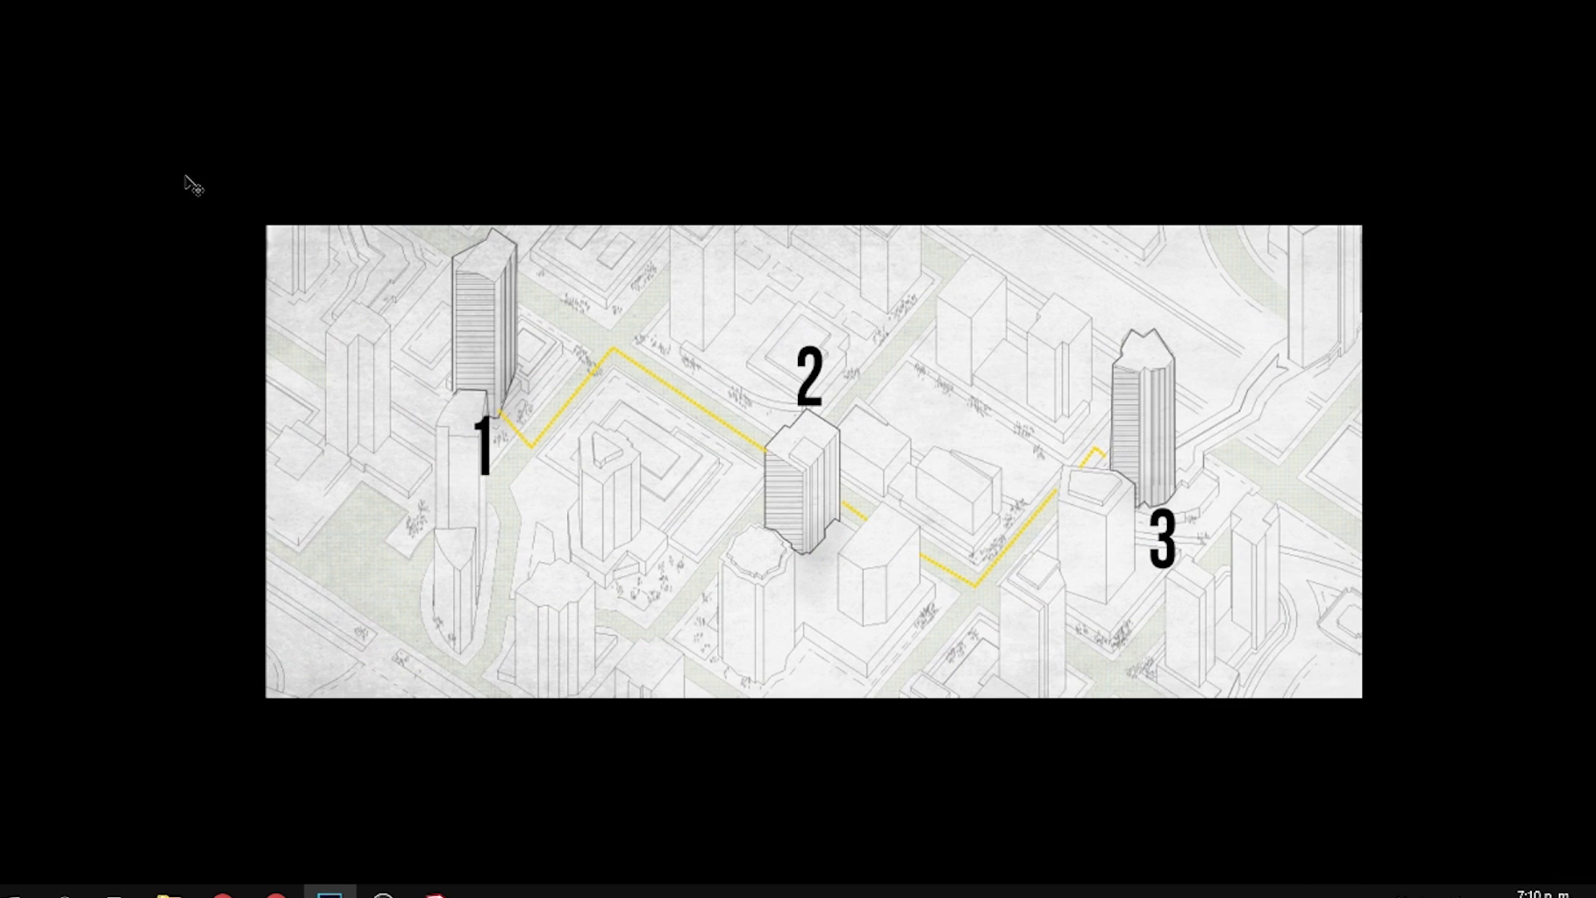
pyautogui.hotkey('ctrl', '0')
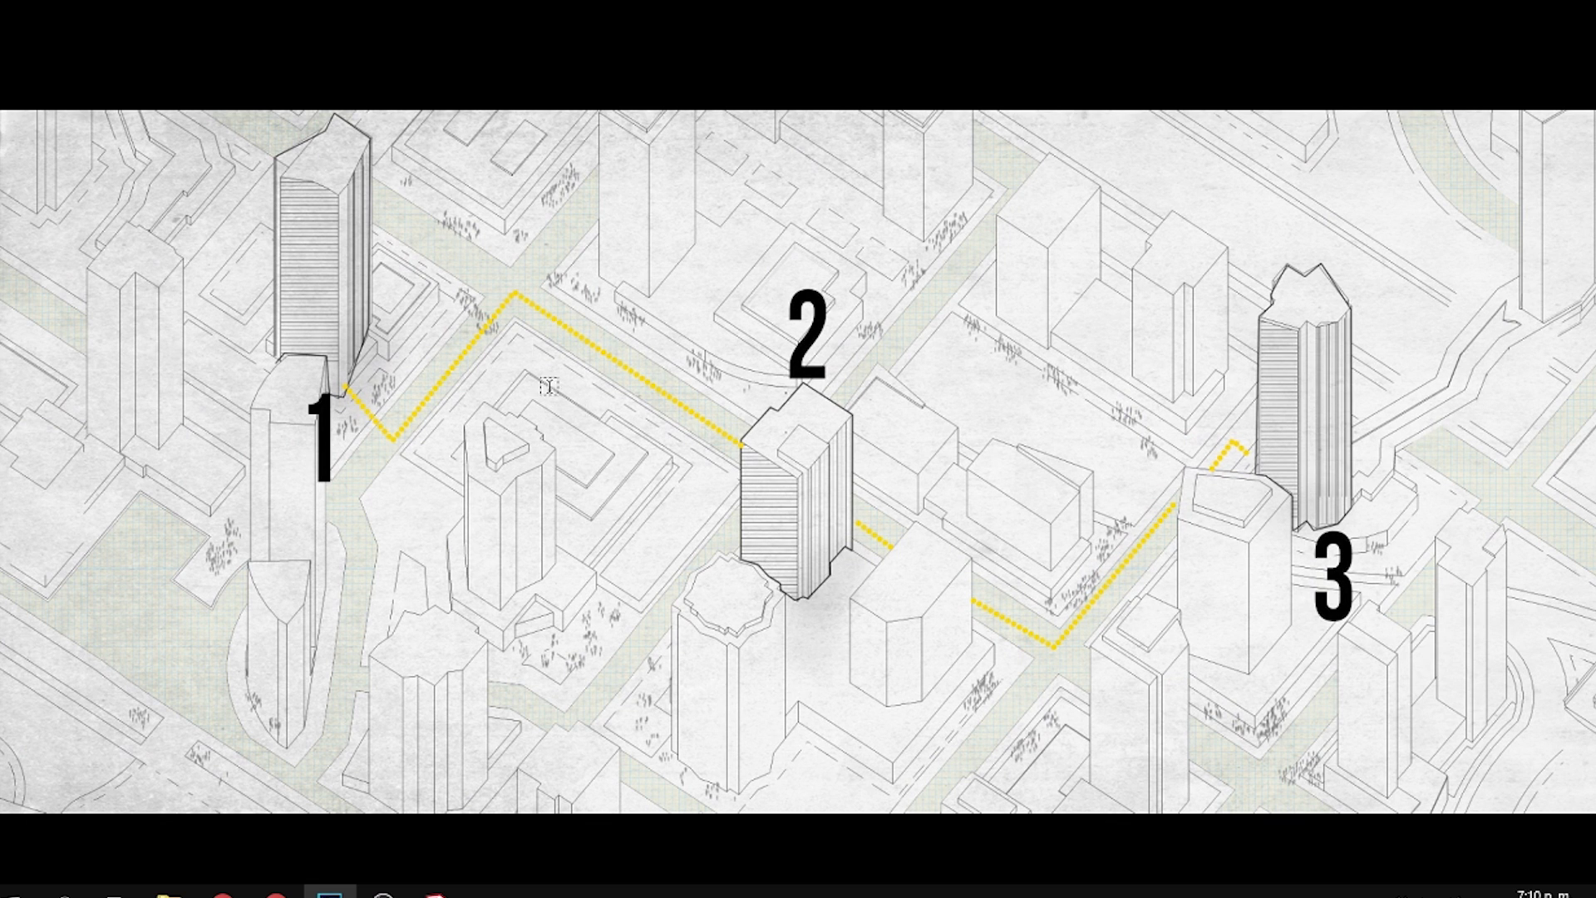
# Add the yellow text "SUBSCRIBE" across the middle of the diagram, starting just before the central tower.
pyautogui.click(575, 410)
pyautogui.write('SUB')
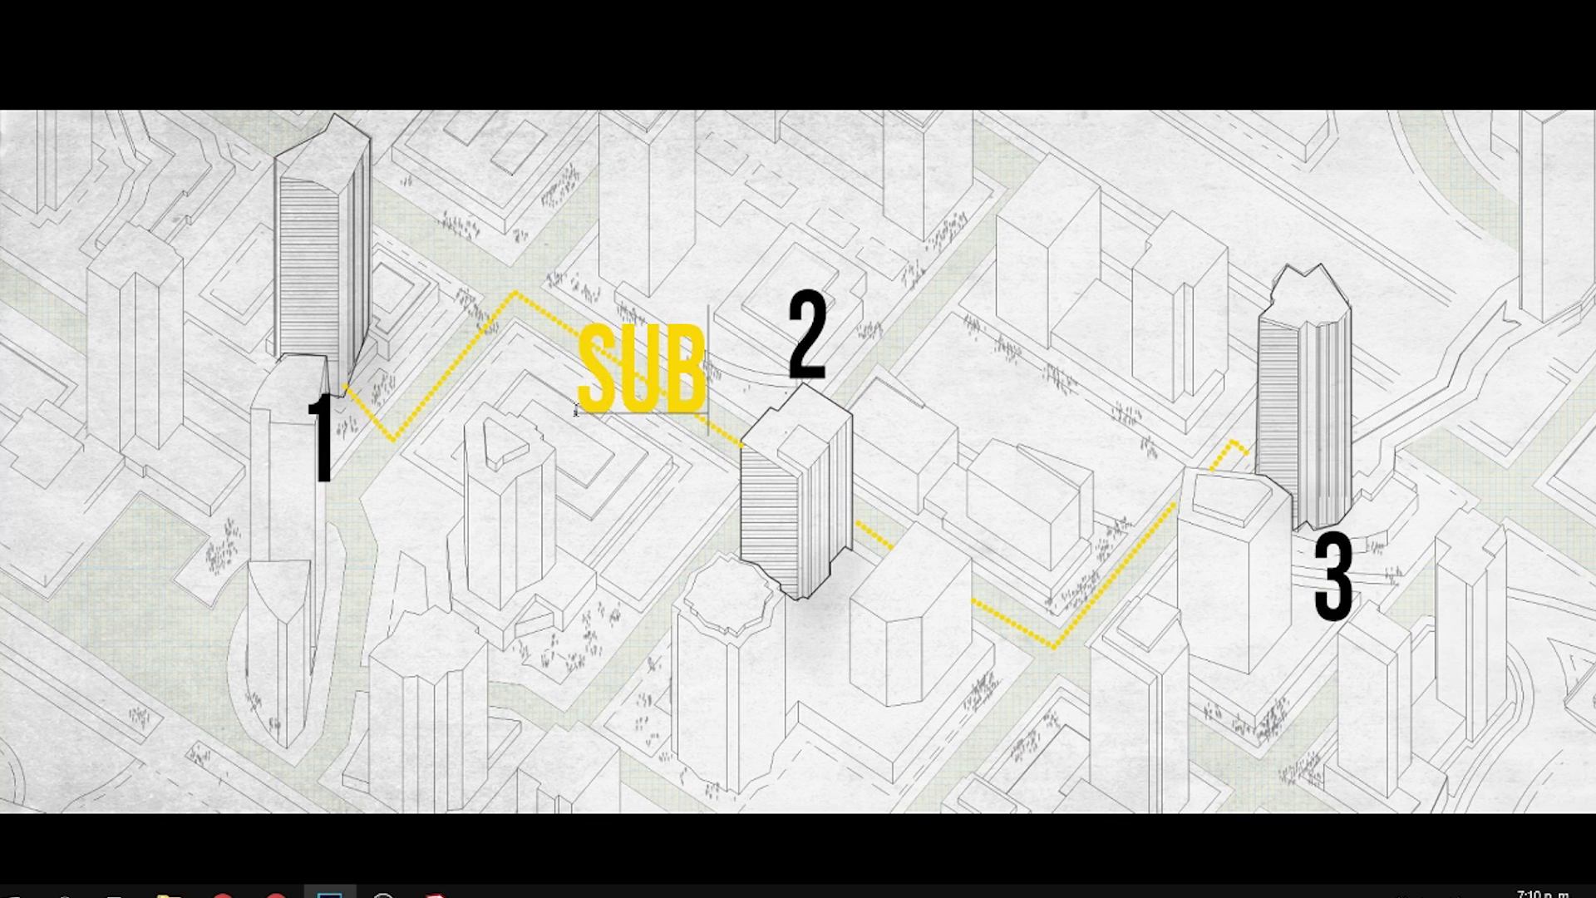
pyautogui.write('SCRIBE')
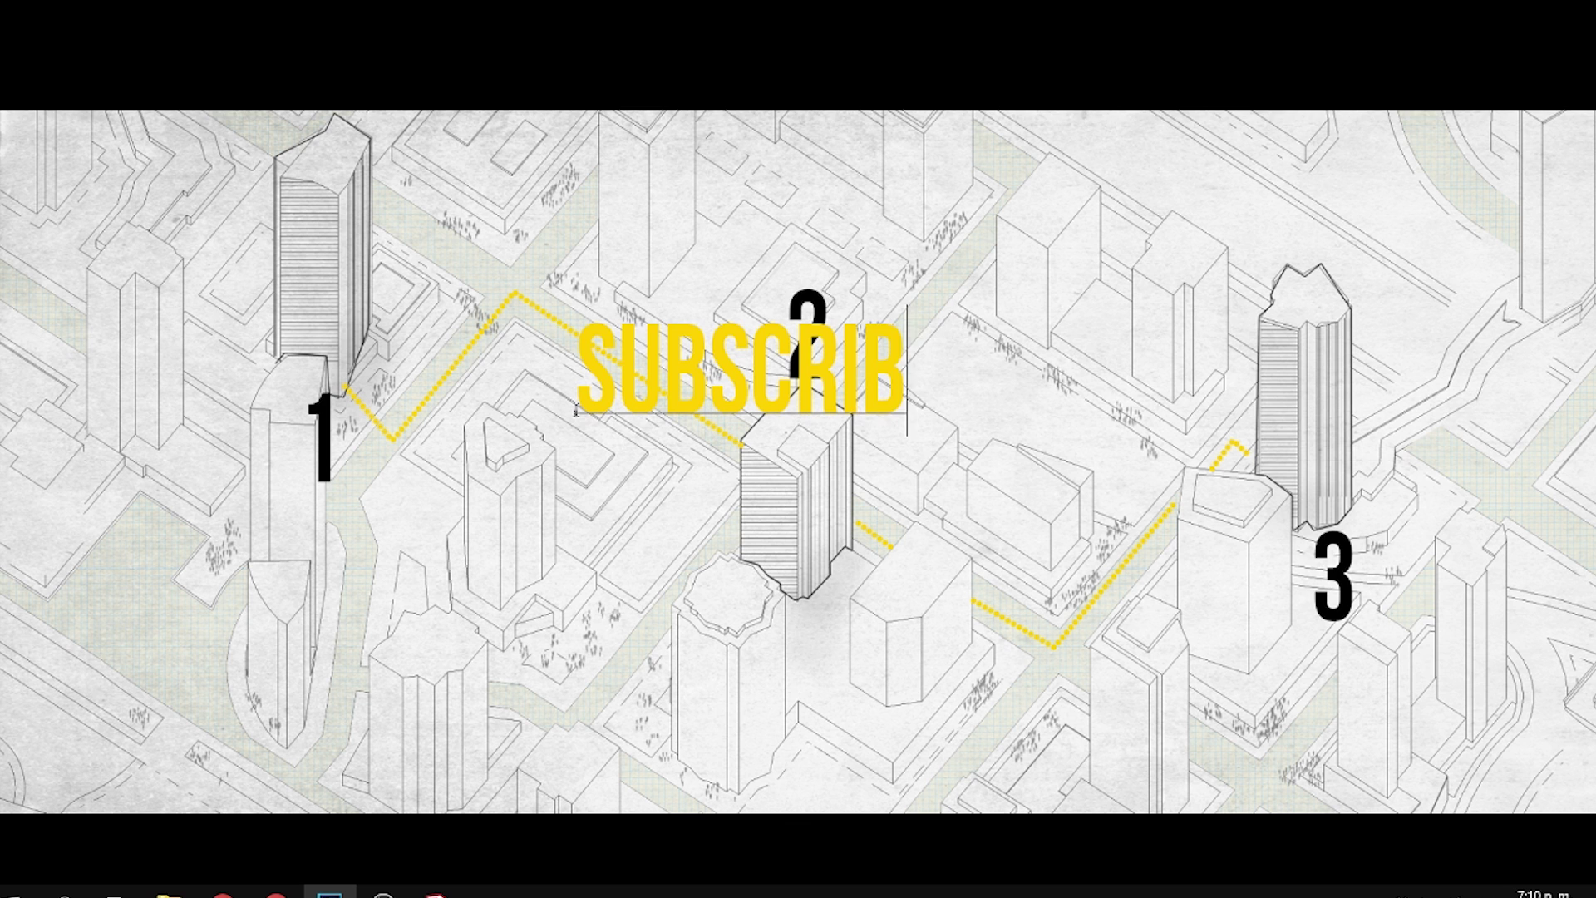